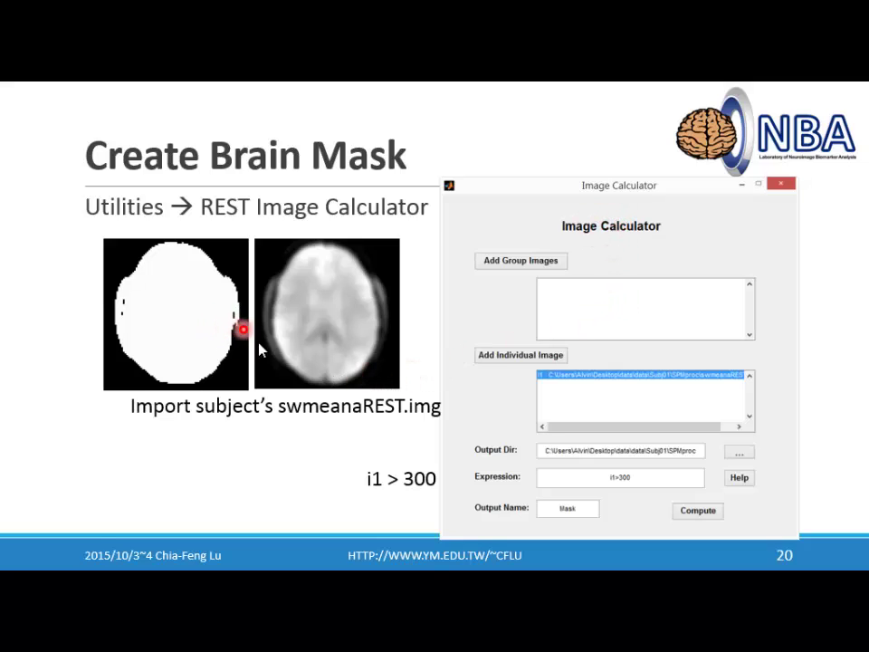
# Switch to the REST toolkit and open the REST Image Calculator from its utilities.
pyautogui.hotkey('alt', 'Tab')
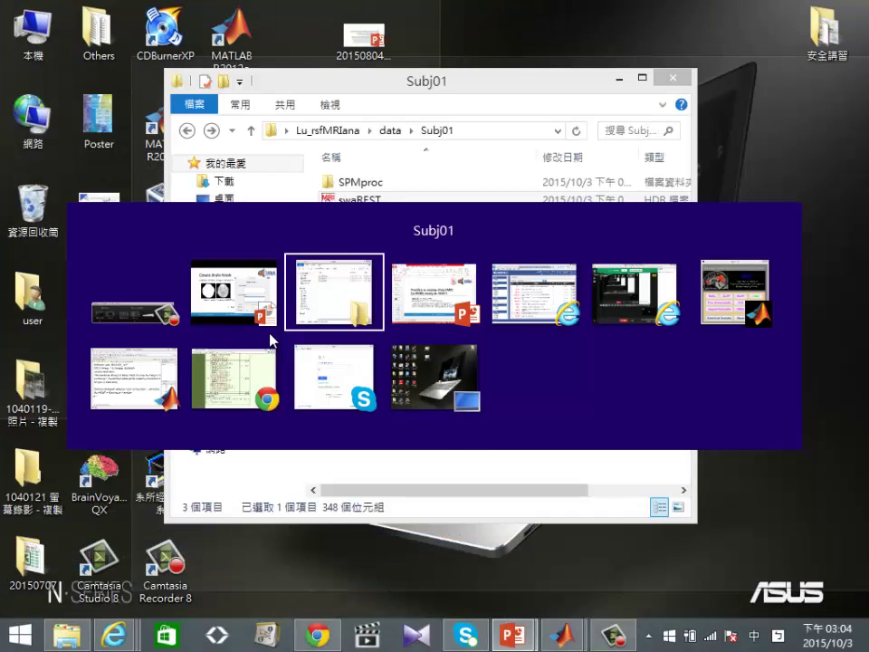
pyautogui.hotkey('alt', 'Tab')
pyautogui.hotkey('alt', 'Tab')
pyautogui.hotkey('alt', 'Tab')
pyautogui.hotkey('alt', 'Tab')
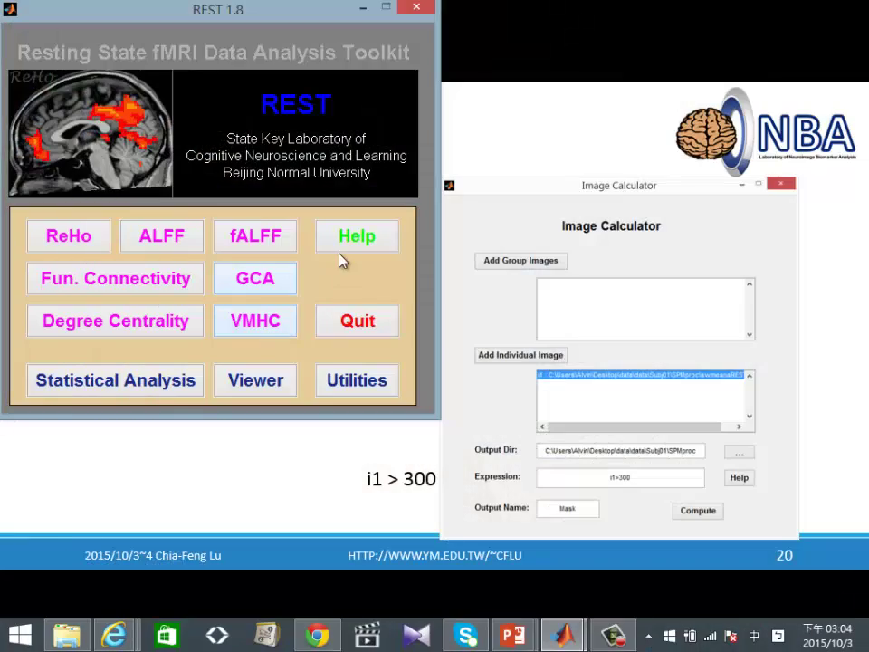
pyautogui.moveTo(299, 9); pyautogui.dragTo(413, 81)
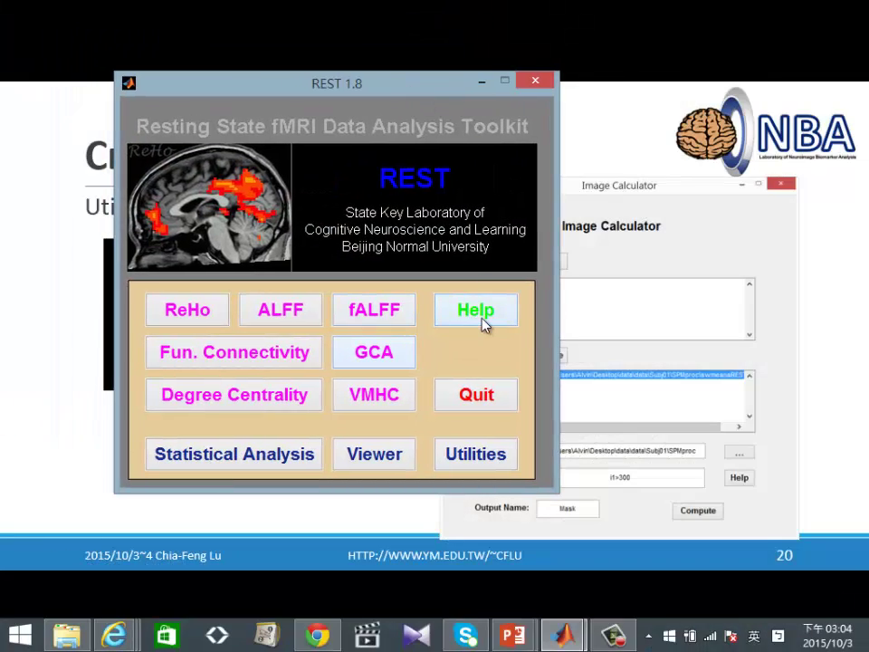
pyautogui.click(477, 457)
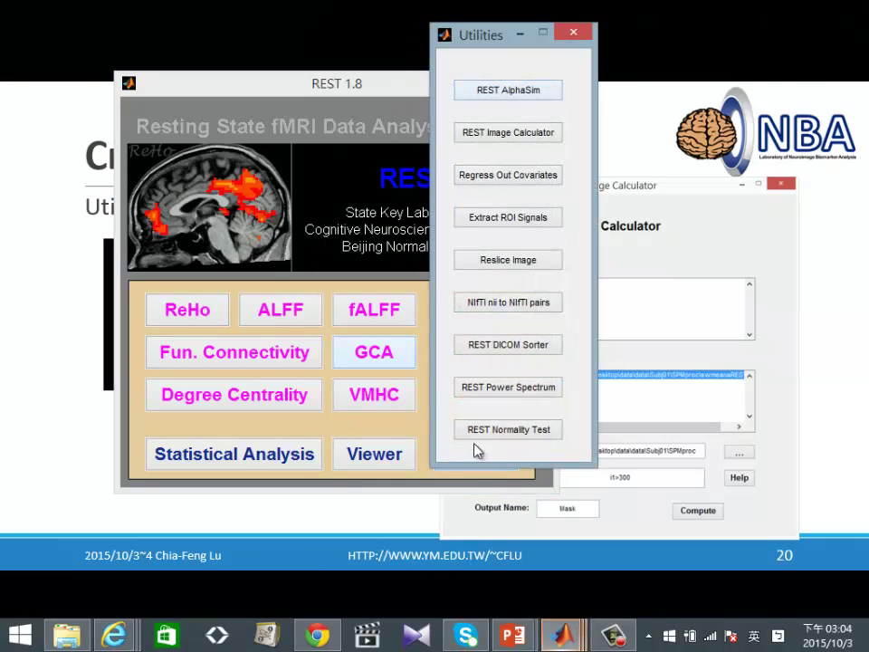
pyautogui.moveTo(477, 39); pyautogui.dragTo(382, 78)
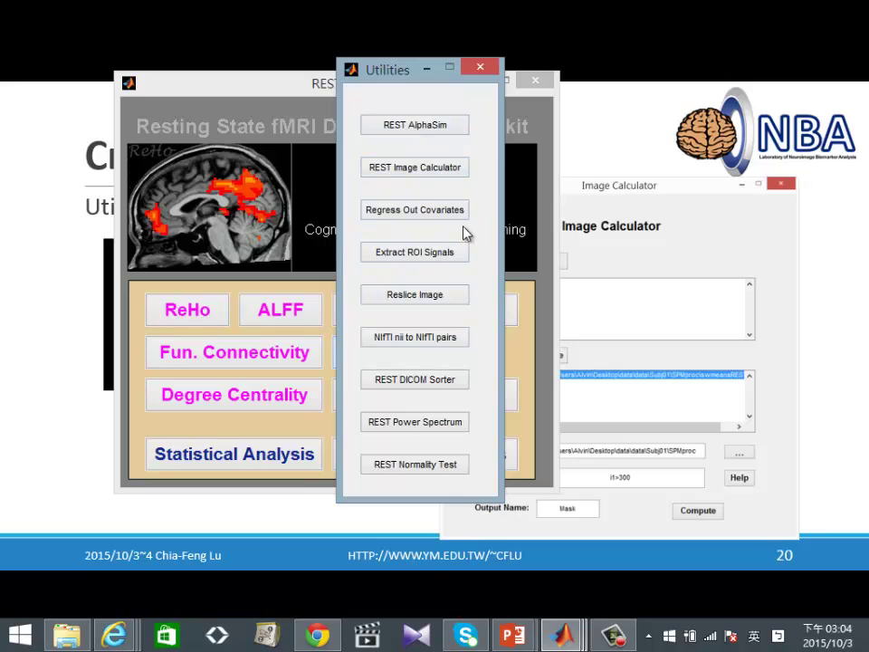
pyautogui.click(419, 172)
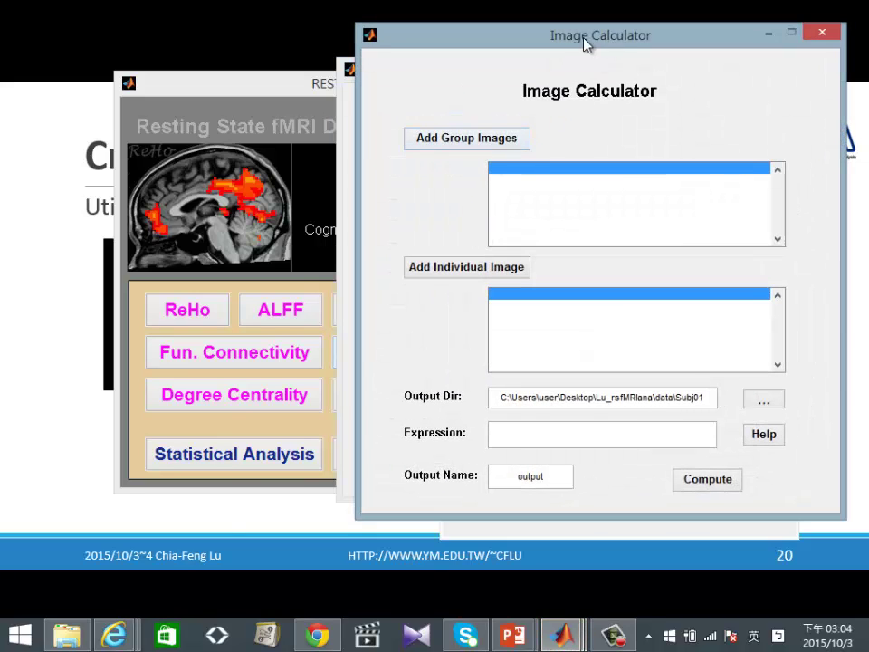
pyautogui.moveTo(601, 42); pyautogui.dragTo(486, 55)
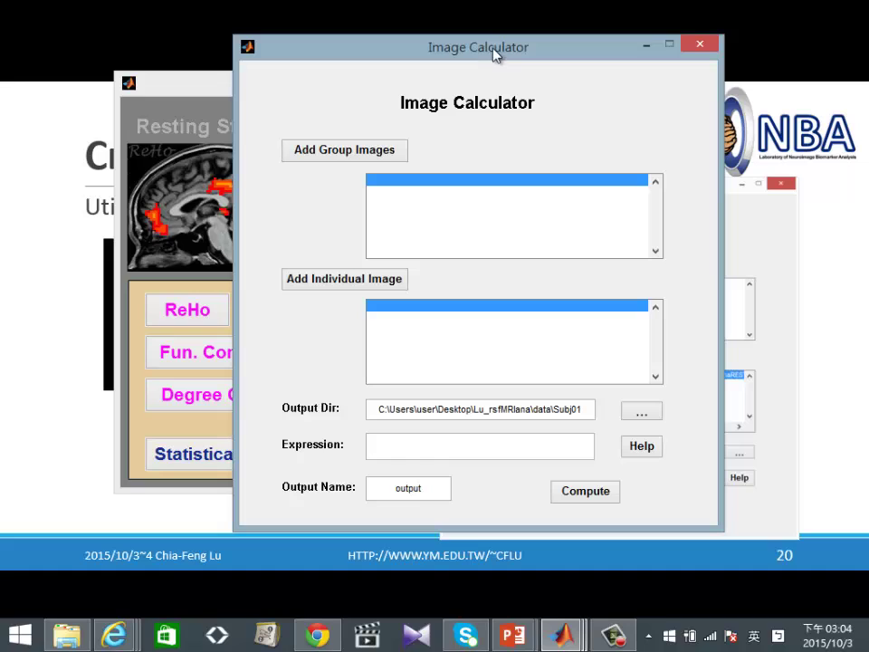
# Read the example expressions in the Image Calculator's expression help and close the help.
pyautogui.click(655, 450)
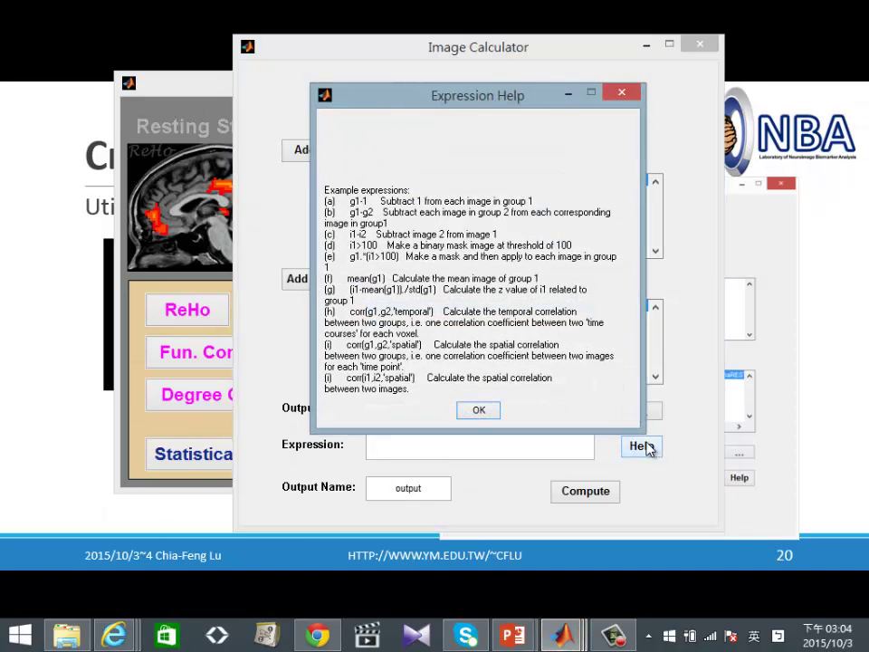
pyautogui.moveTo(483, 98); pyautogui.dragTo(666, 96)
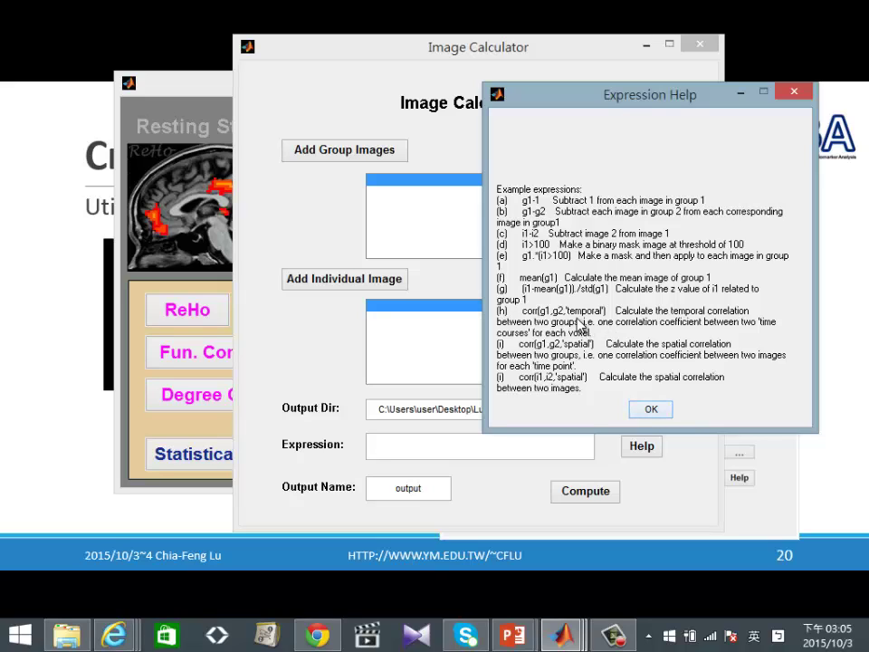
pyautogui.click(793, 91)
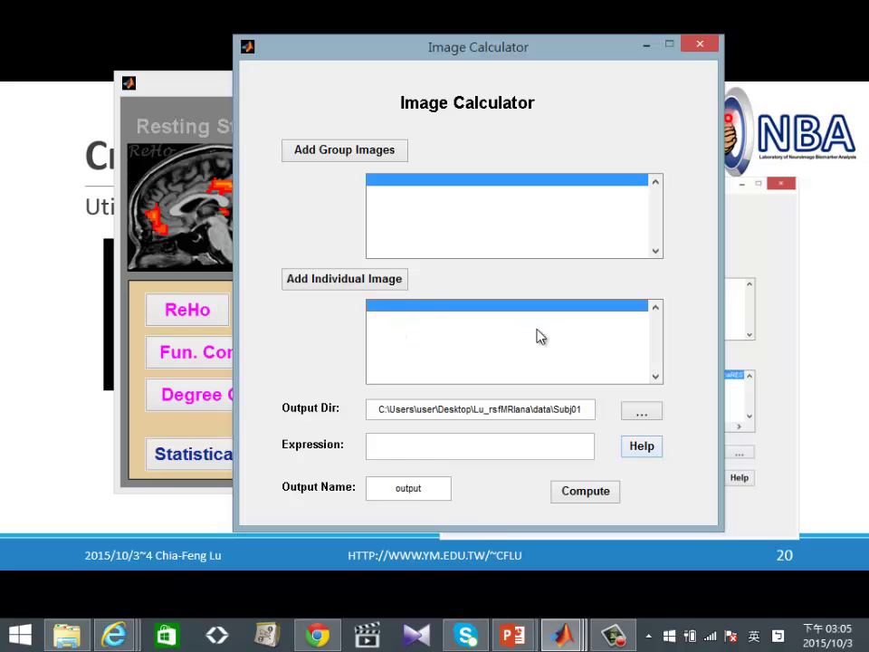
# Add the swmeanaREST image from Subj01's SPMproc folder as an individual image.
pyautogui.click(349, 282)
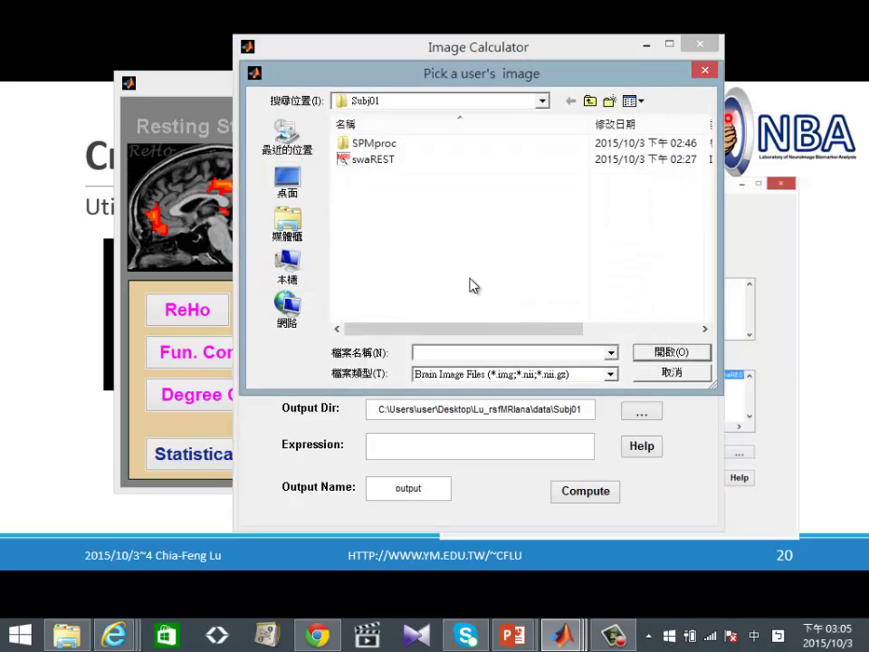
pyautogui.click(375, 147)
pyautogui.doubleClick(375, 147)
pyautogui.click(365, 290)
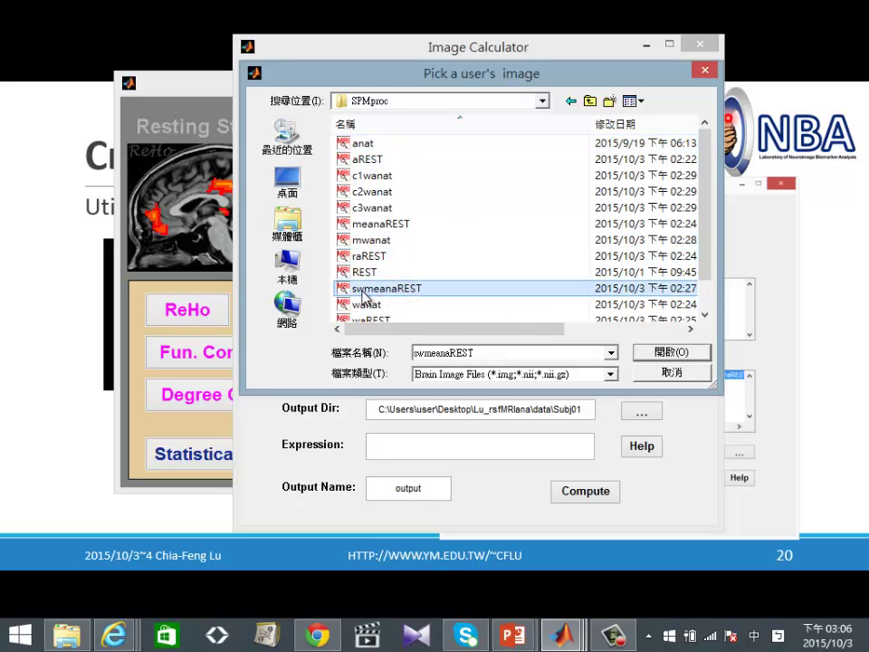
pyautogui.scroll(-1, 365, 290)
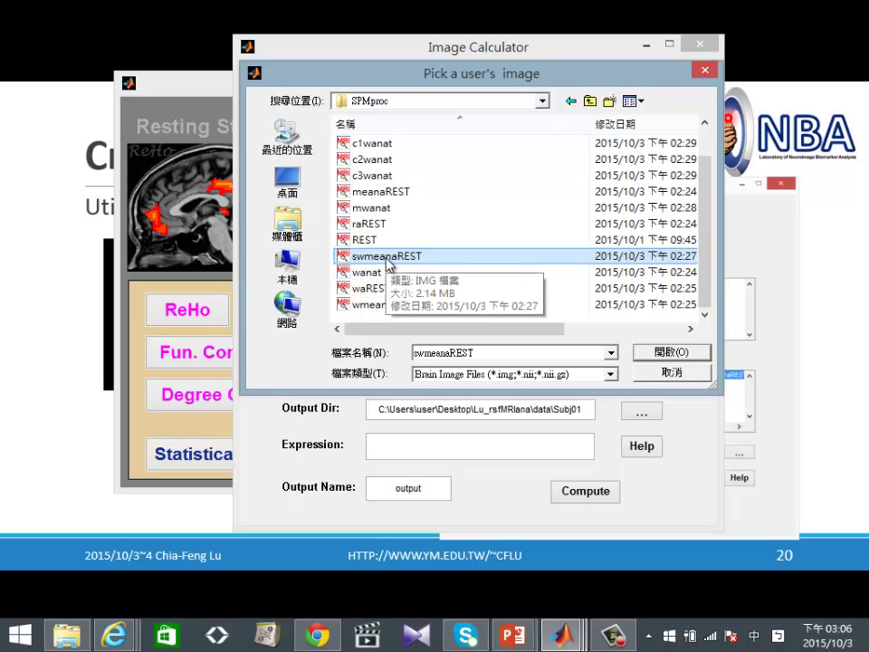
pyautogui.click(680, 354)
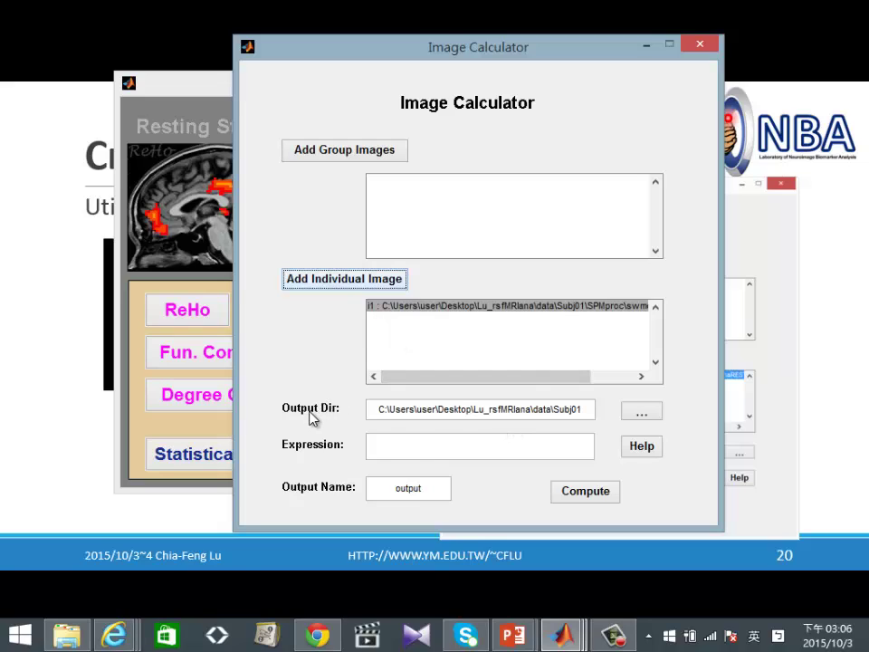
# Set the output directory to the SPMproc folder inside Subj01.
pyautogui.click(584, 410)
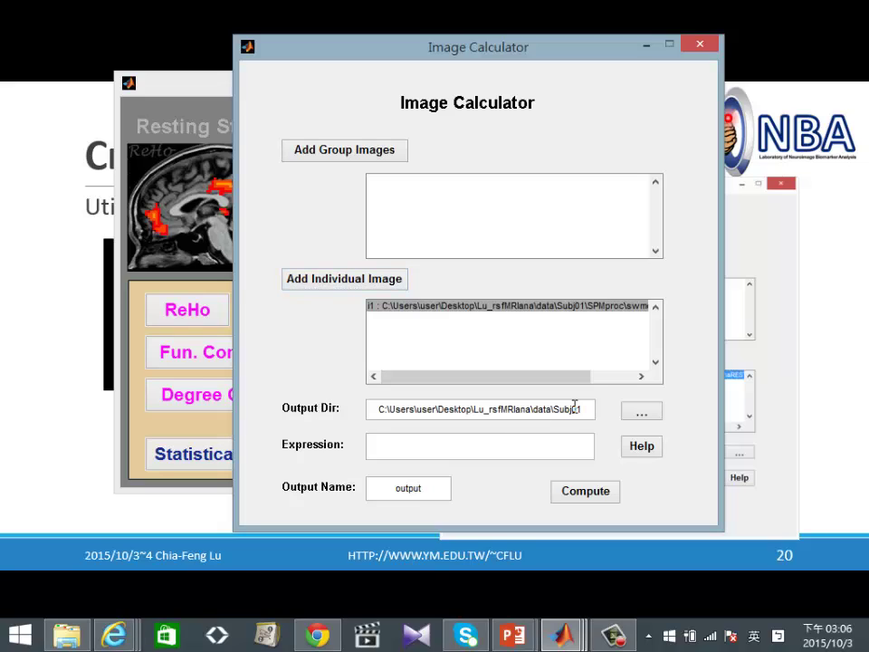
pyautogui.click(631, 410)
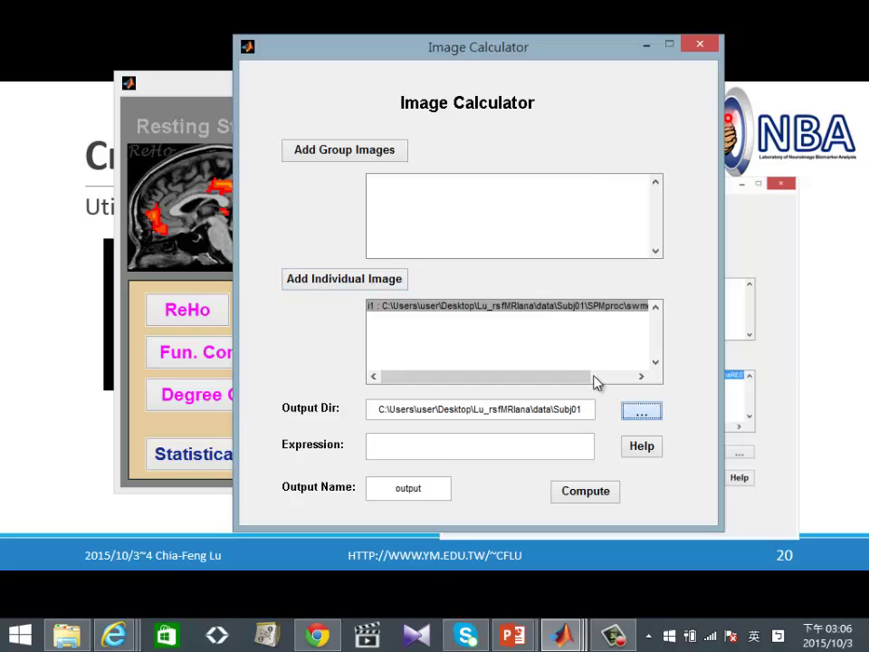
pyautogui.moveTo(570, 291); pyautogui.dragTo(566, 339)
pyautogui.doubleClick(359, 299)
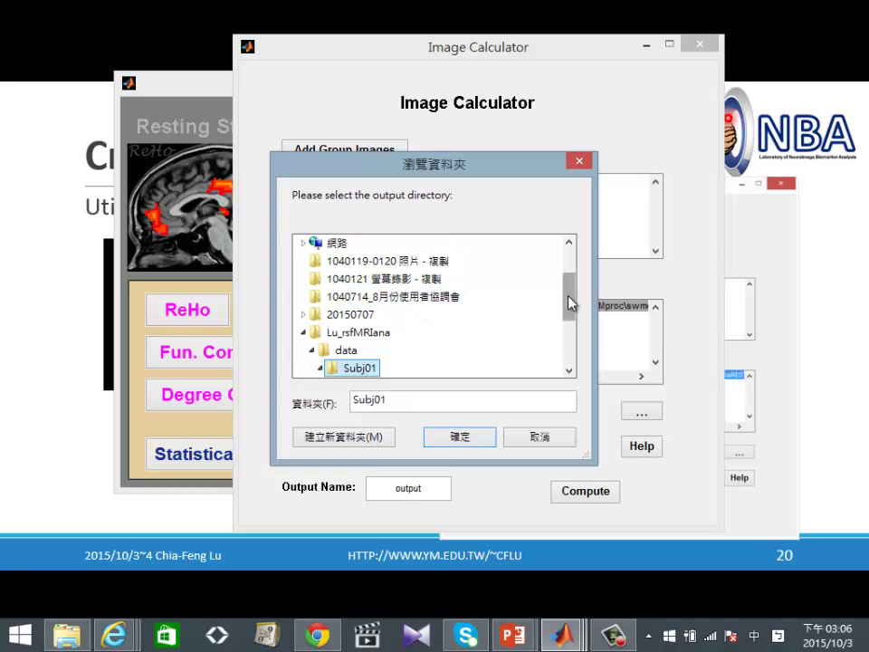
pyautogui.scroll(-2, 525, 326)
pyautogui.click(386, 315)
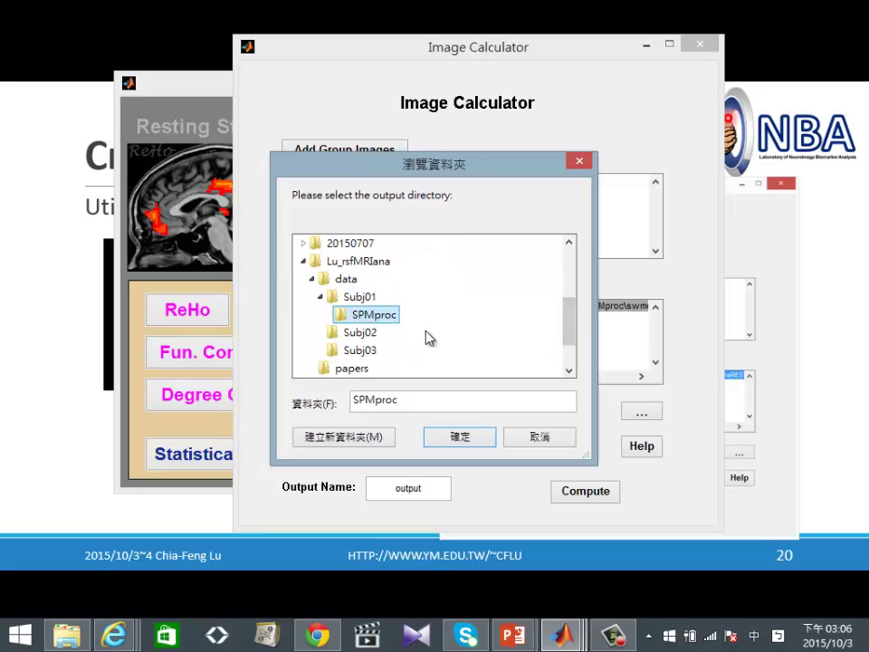
pyautogui.click(475, 440)
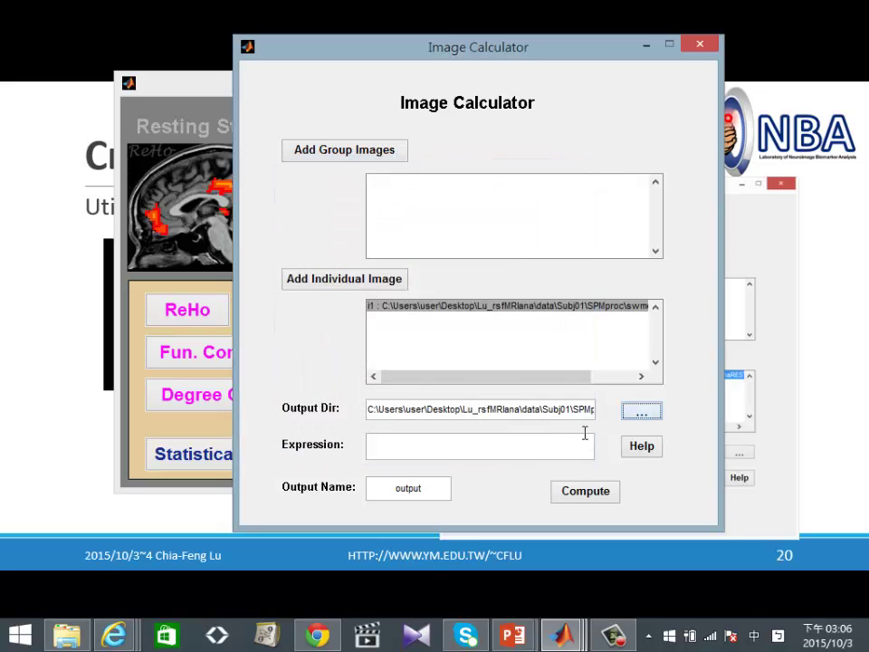
# Inspect the end of the output directory path.
pyautogui.moveTo(569, 408); pyautogui.dragTo(621, 407)
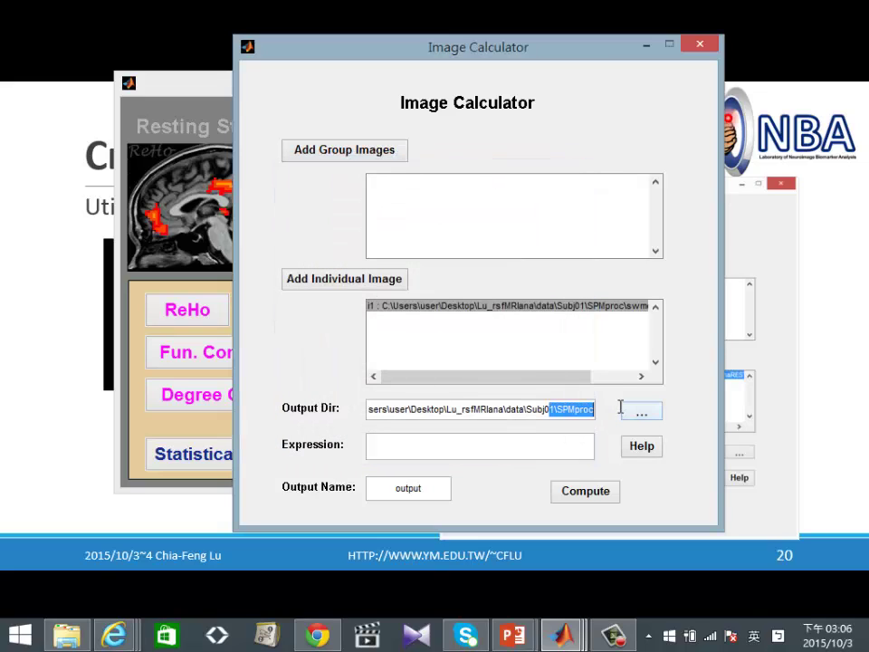
pyautogui.click(569, 408)
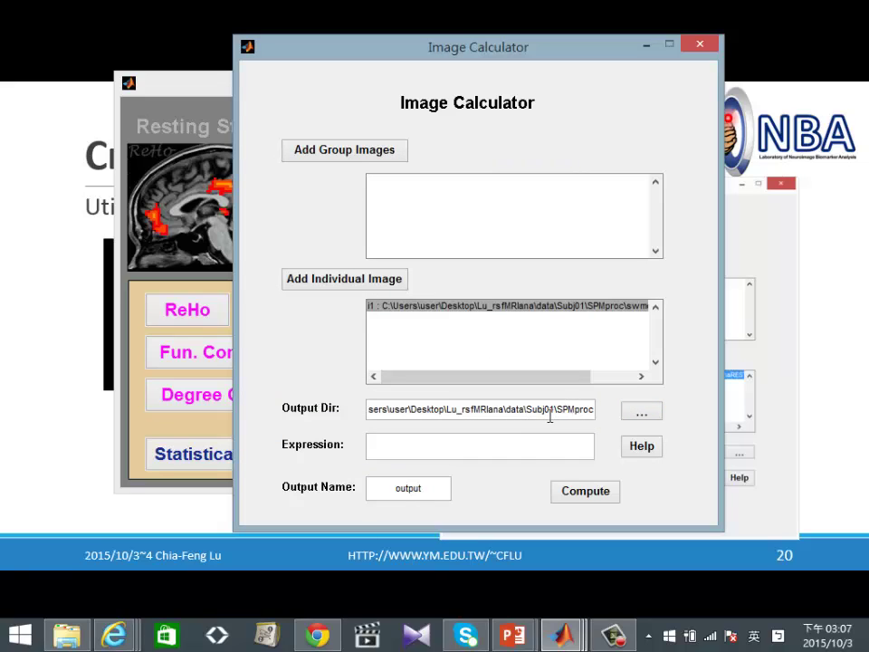
pyautogui.moveTo(555, 410); pyautogui.dragTo(621, 411)
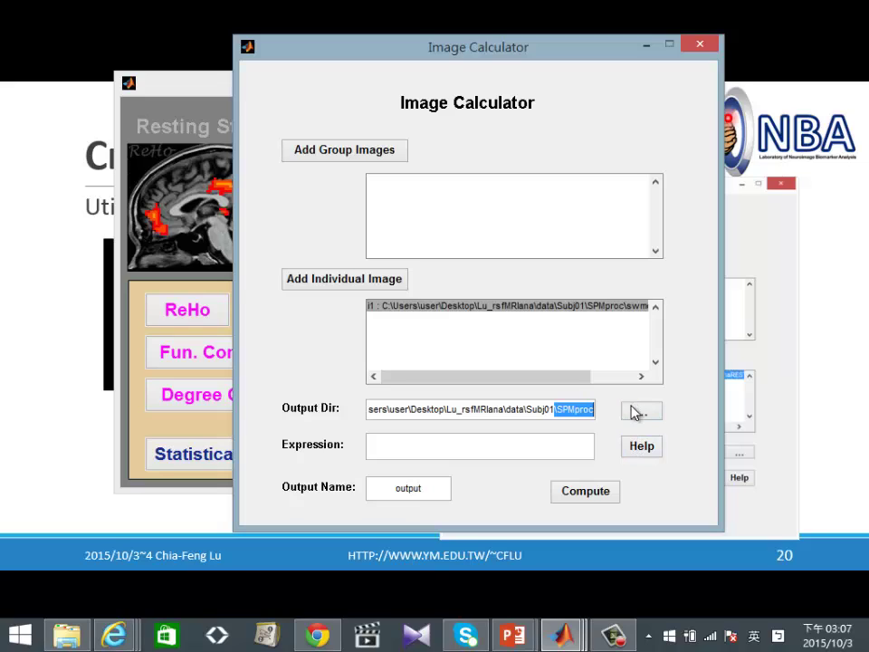
pyautogui.click(545, 409)
pyautogui.keyDown('shift'); pyautogui.click(595, 409); pyautogui.keyUp('shift')
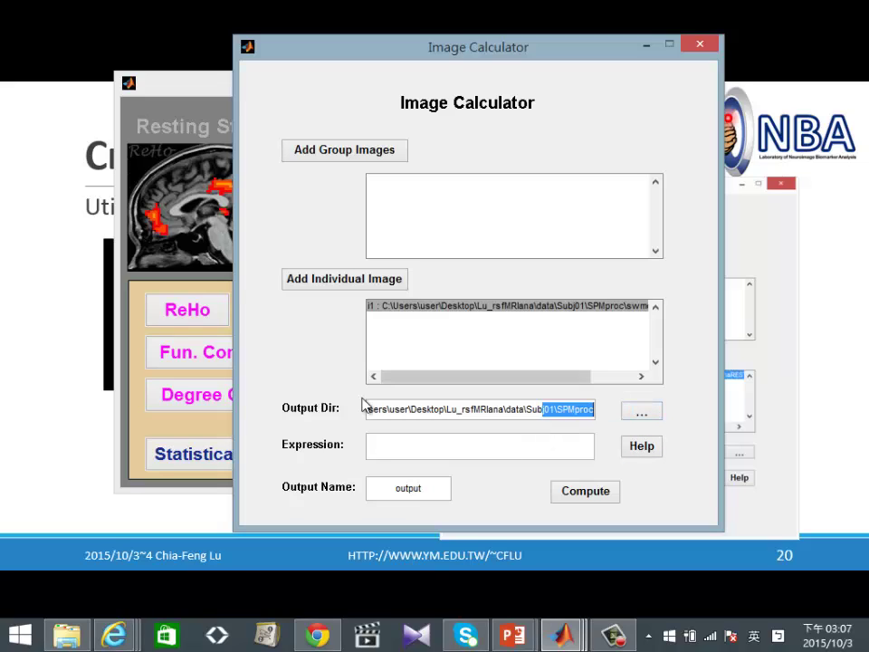
# Look up the binary mask threshold example in the expression help and close it.
pyautogui.click(430, 442)
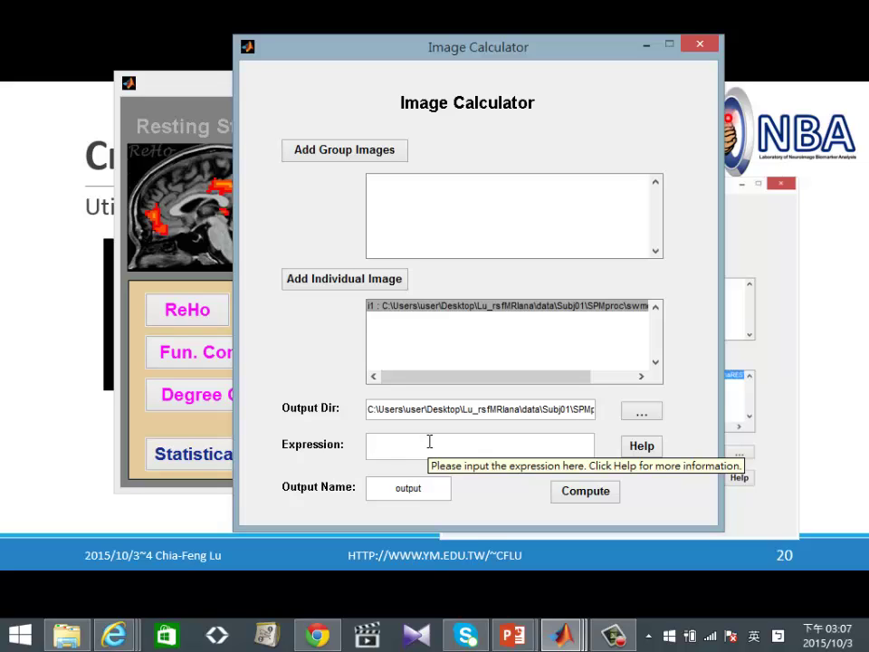
pyautogui.click(639, 445)
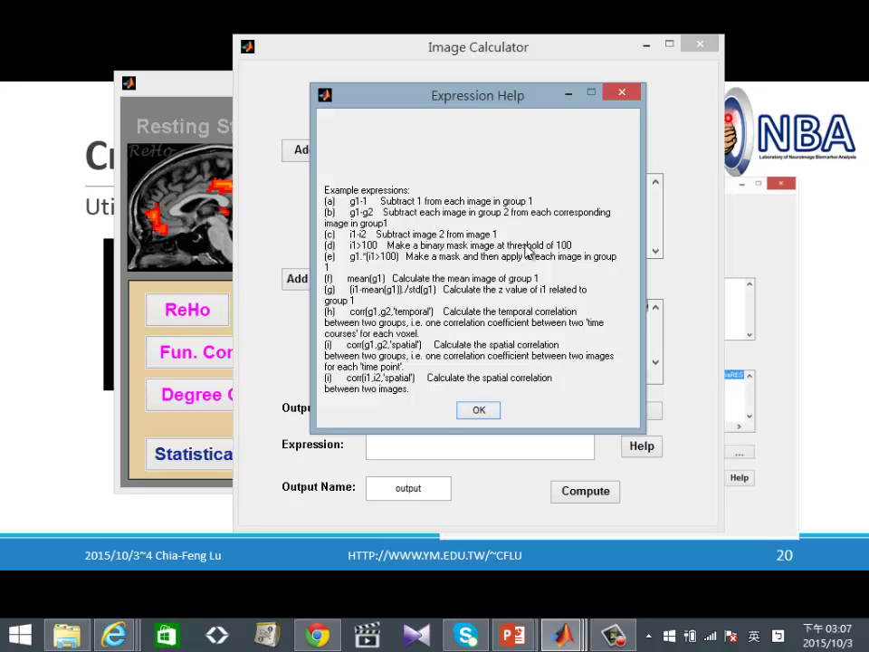
pyautogui.click(609, 94)
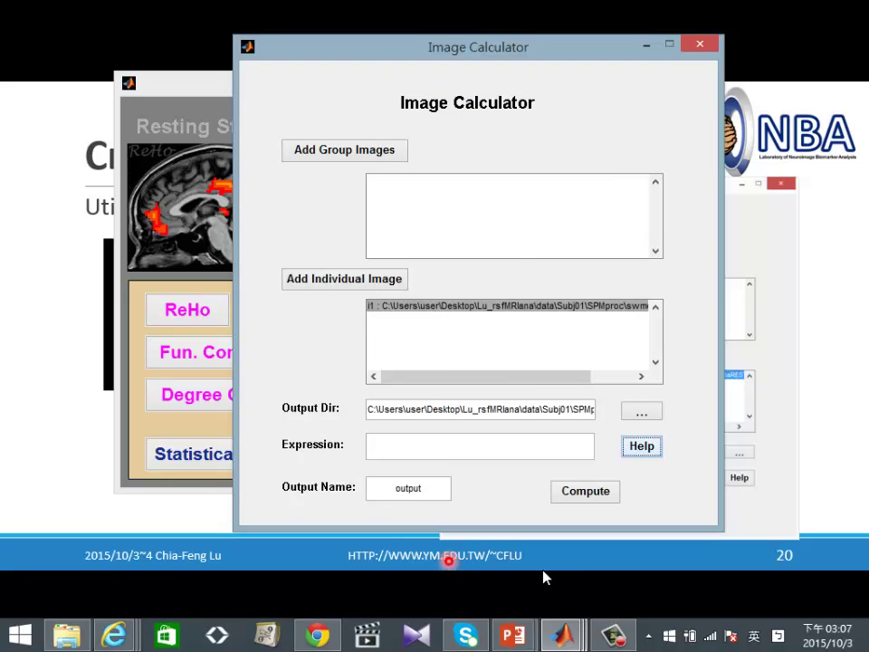
# Open swmeanaREST from Subj01's SPMproc folder in MRIcro, examine the brain's intensities against the background, and close the viewer.
pyautogui.click(78, 636)
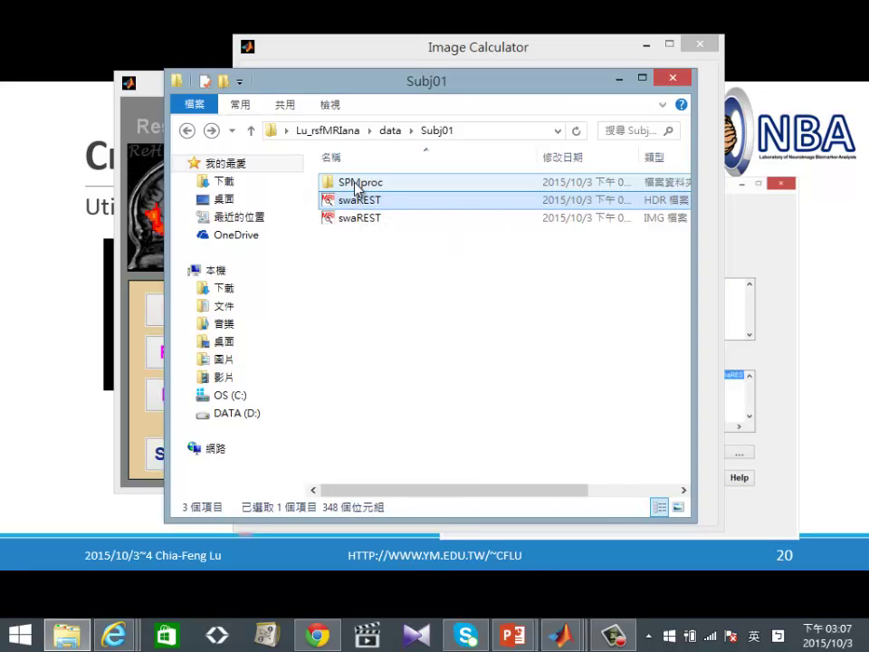
pyautogui.doubleClick(356, 188)
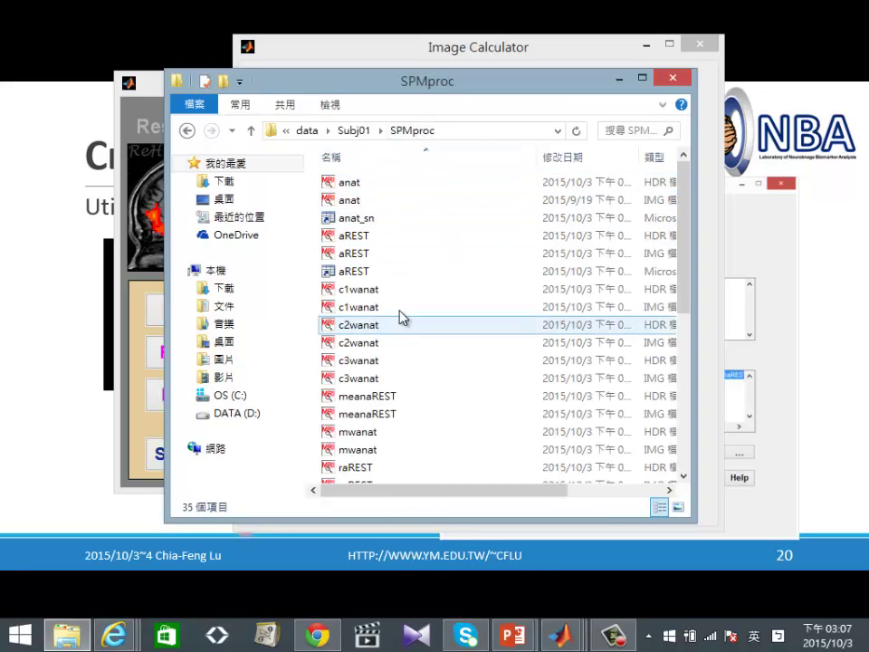
pyautogui.click(387, 396)
pyautogui.scroll(-4, 385, 409)
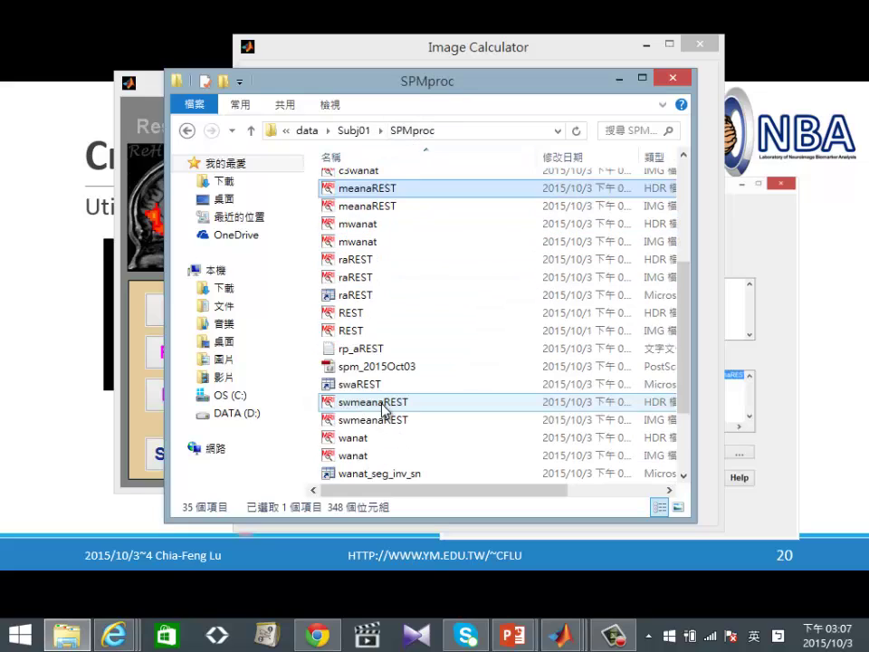
pyautogui.doubleClick(381, 405)
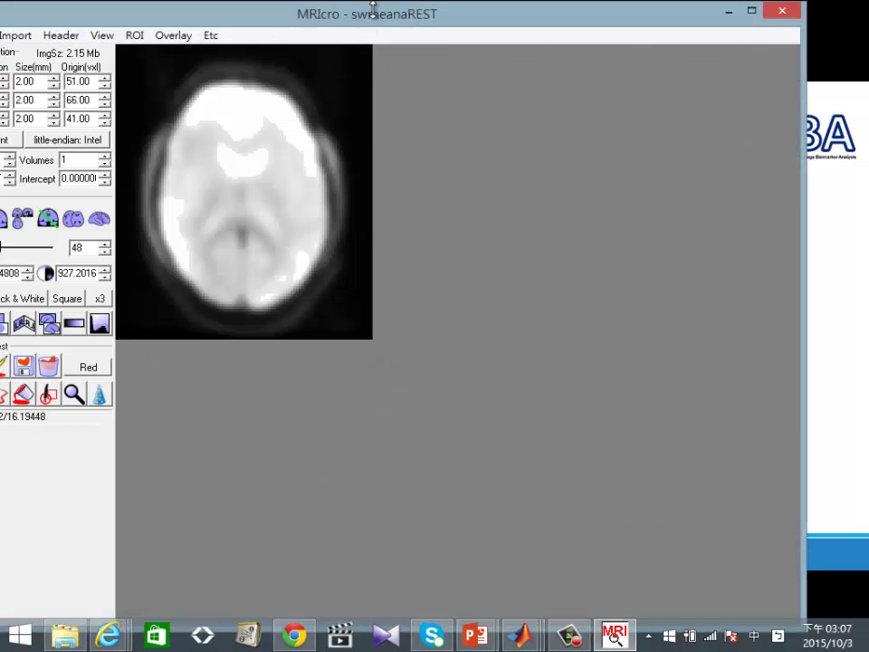
pyautogui.moveTo(373, 7); pyautogui.dragTo(503, 64)
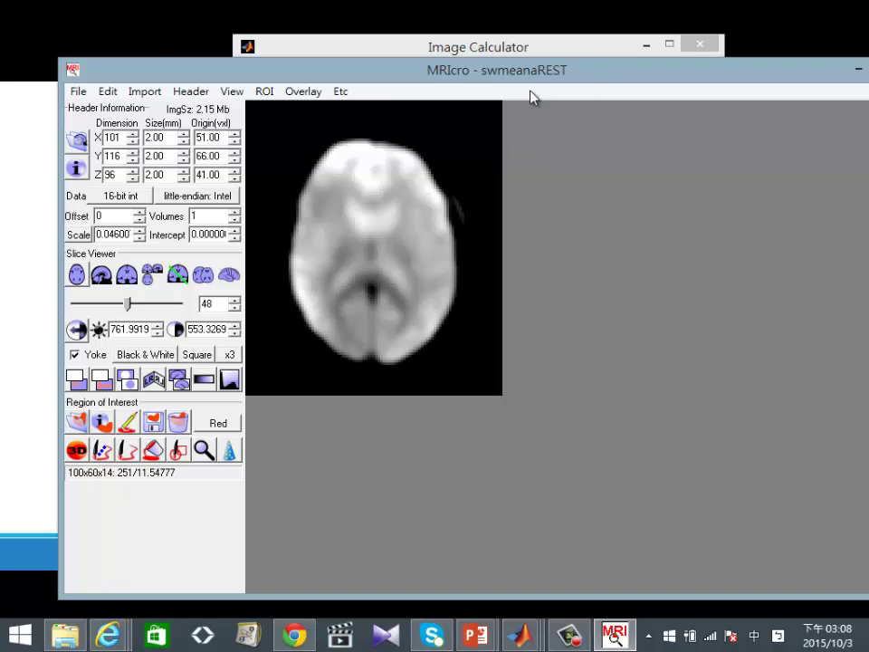
pyautogui.moveTo(556, 84); pyautogui.dragTo(363, 112)
pyautogui.click(706, 93)
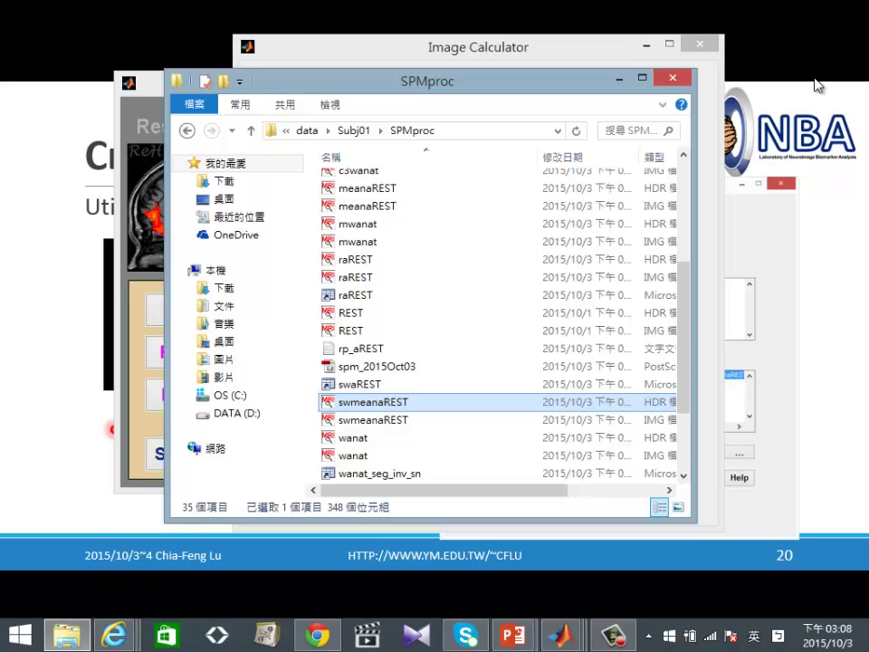
# Return to the Image Calculator and set the expression to i1>350.
pyautogui.moveTo(573, 637)
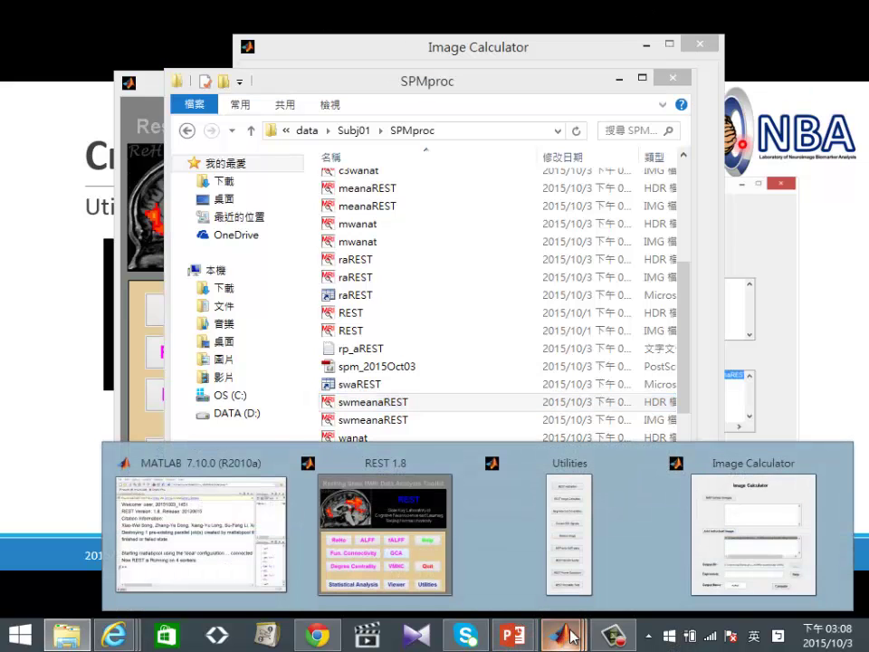
pyautogui.click(765, 521)
pyautogui.moveTo(407, 64); pyautogui.dragTo(353, 68)
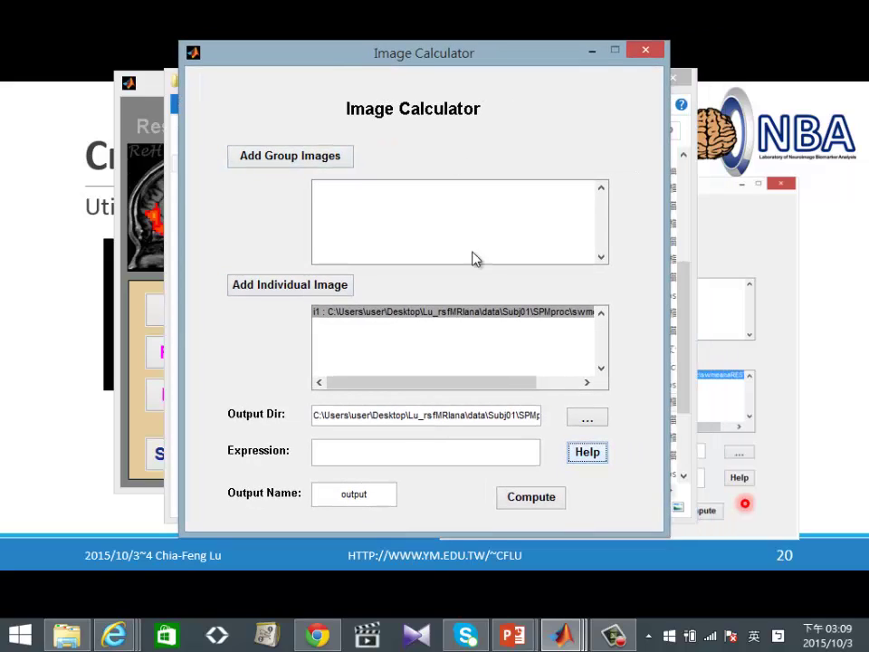
pyautogui.click(426, 451)
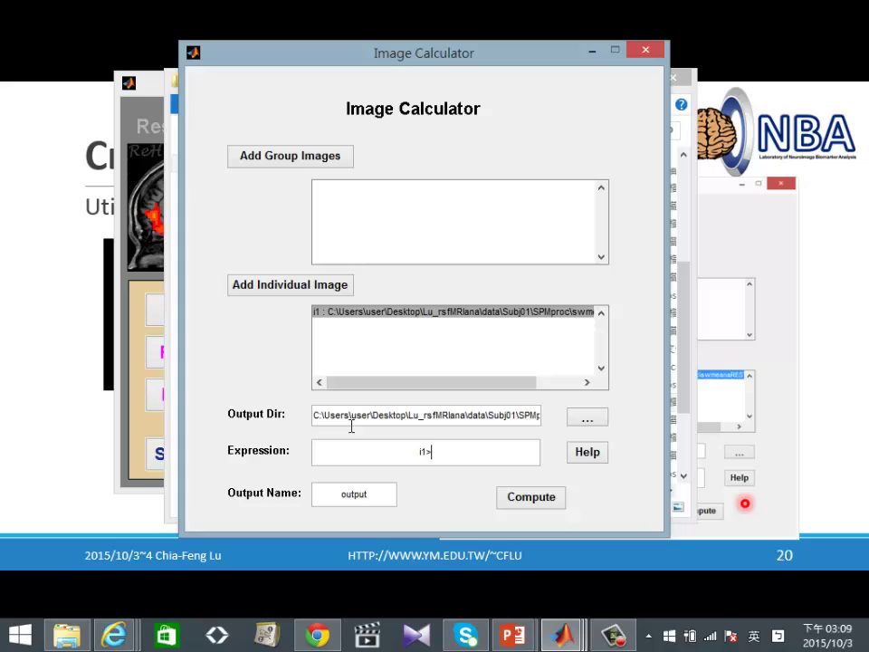
pyautogui.write('i1>350')
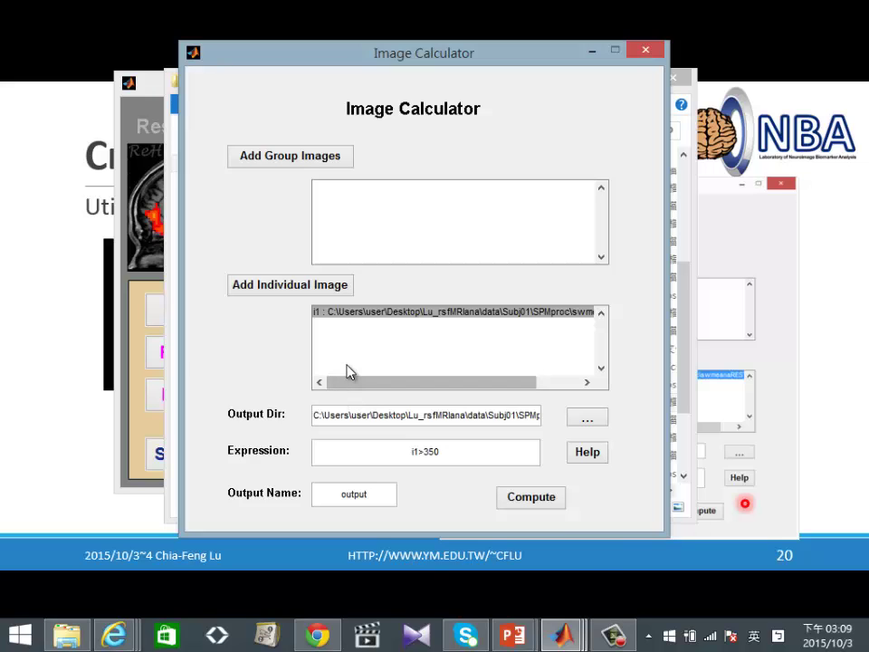
# Clear the MATLAB command window and write the expression i1>350 at the prompt without running it.
pyautogui.click(557, 641)
pyautogui.click(226, 523)
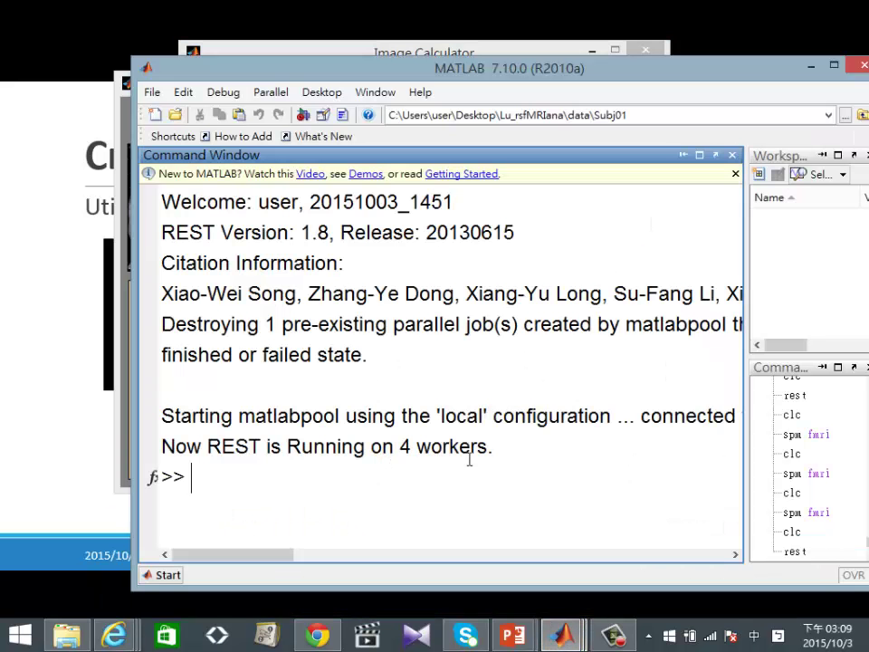
pyautogui.write('clc')
pyautogui.press('Return')
pyautogui.write('i1>250')
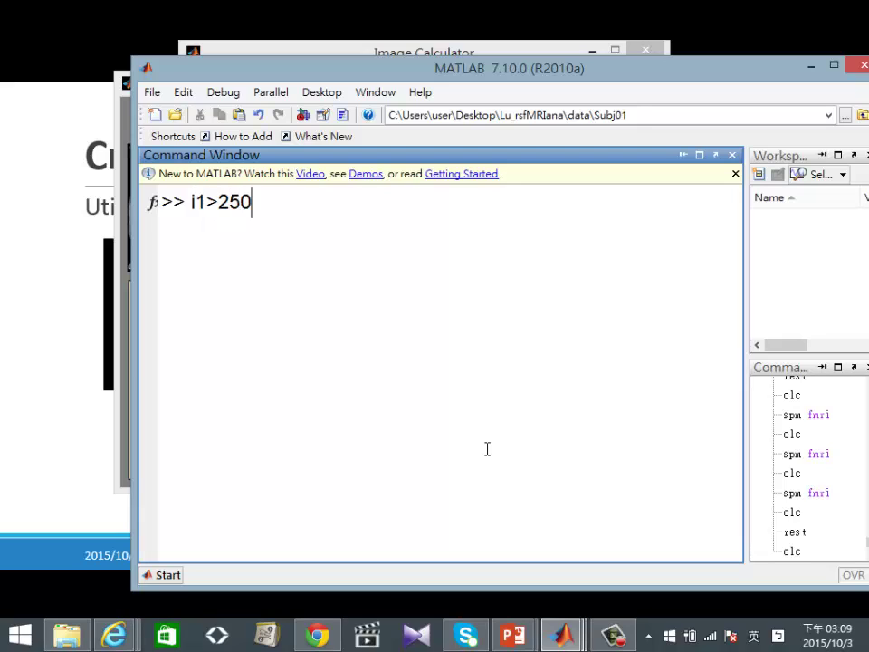
pyautogui.press('BackSpace')
pyautogui.press('BackSpace')
pyautogui.press('BackSpace')
pyautogui.write('>350')
pyautogui.moveTo(274, 208); pyautogui.dragTo(192, 202)
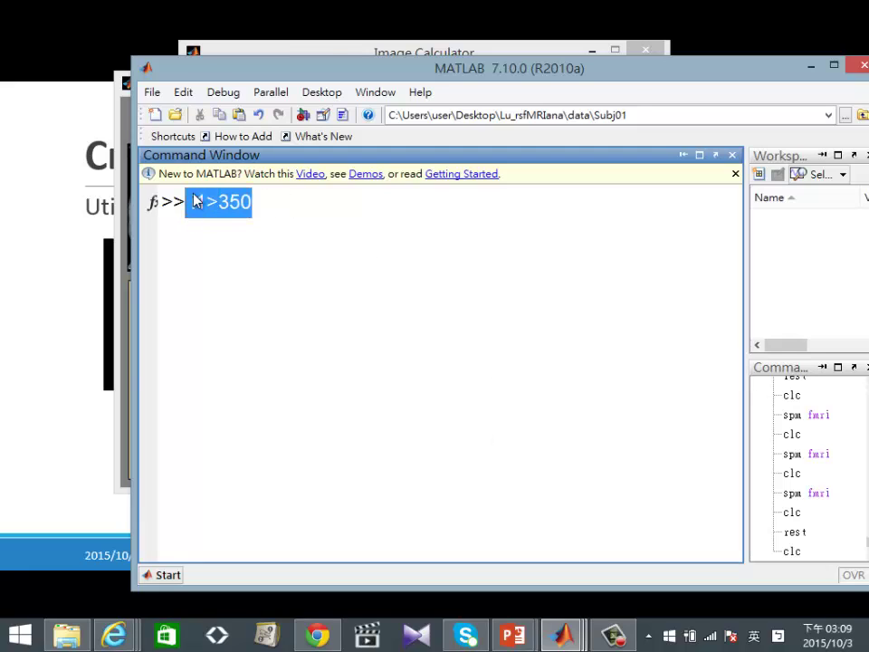
# Set the Image Calculator's output name to Mask and compute the image.
pyautogui.click(332, 49)
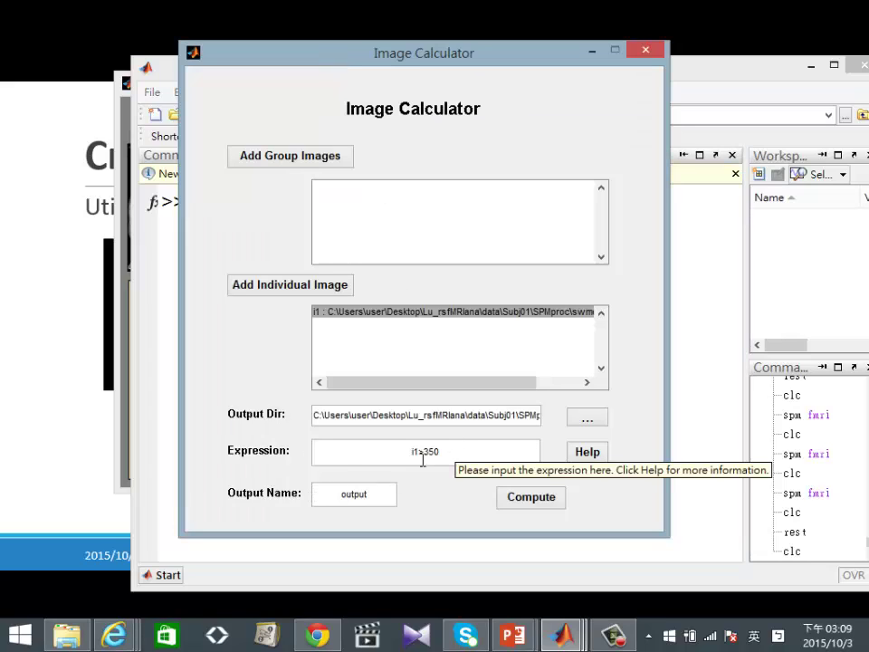
pyautogui.moveTo(368, 495); pyautogui.dragTo(345, 494)
pyautogui.moveTo(279, 495); pyautogui.dragTo(277, 496)
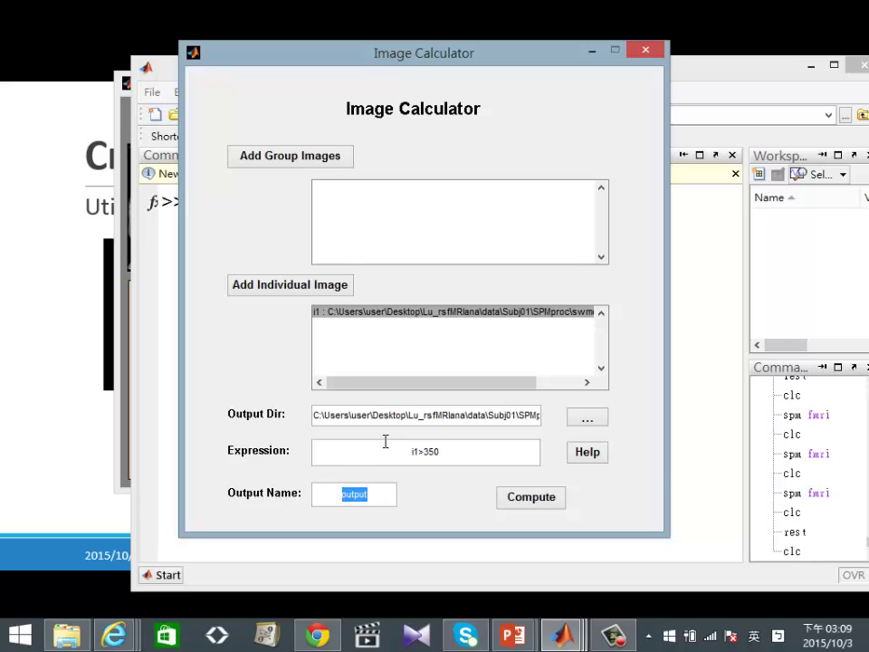
pyautogui.write('Mask')
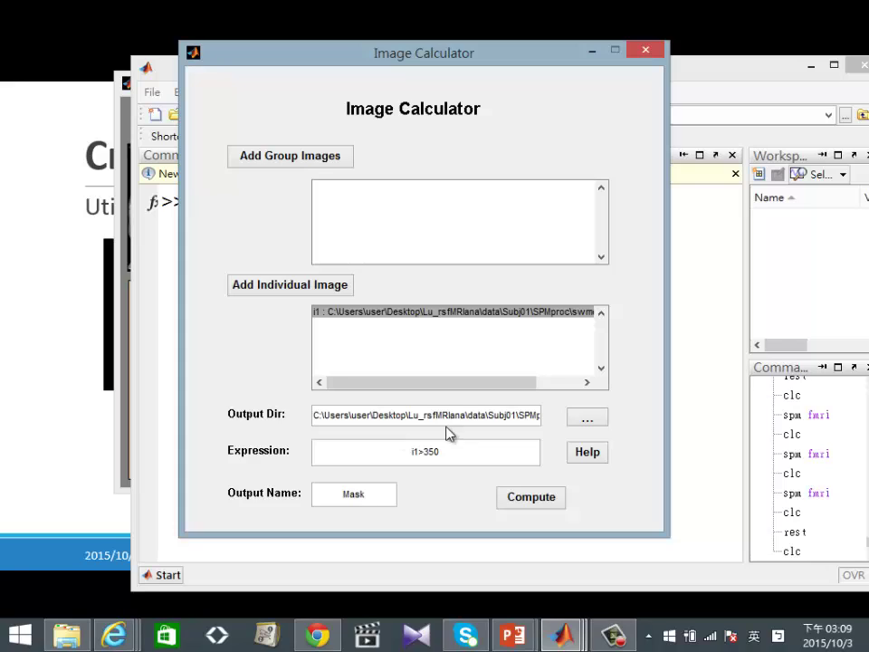
pyautogui.click(539, 503)
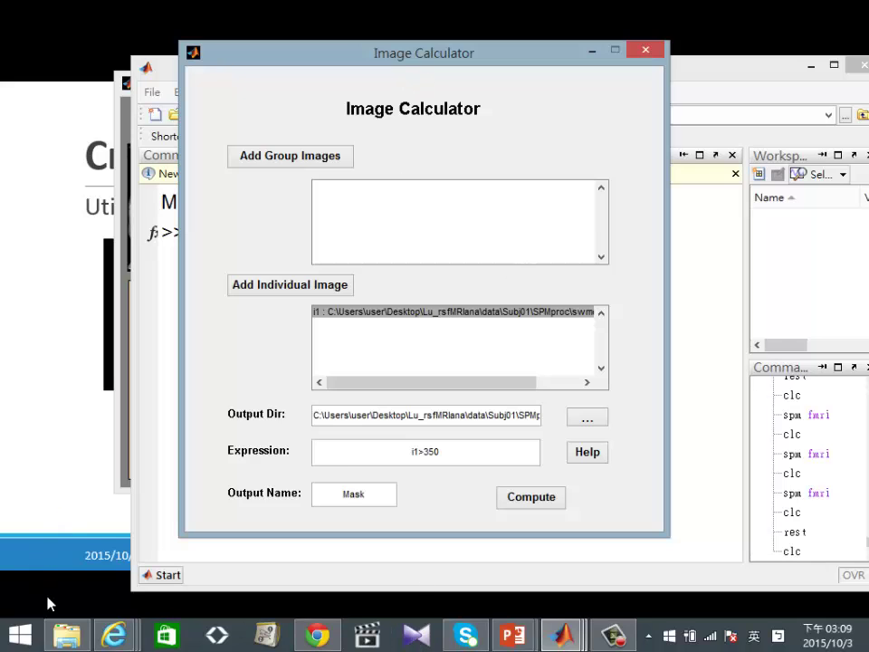
# Open Mask00001.nii from the SPMproc folder in the MRIcro medical image viewer, making it the default application for all .nii files.
pyautogui.click(66, 639)
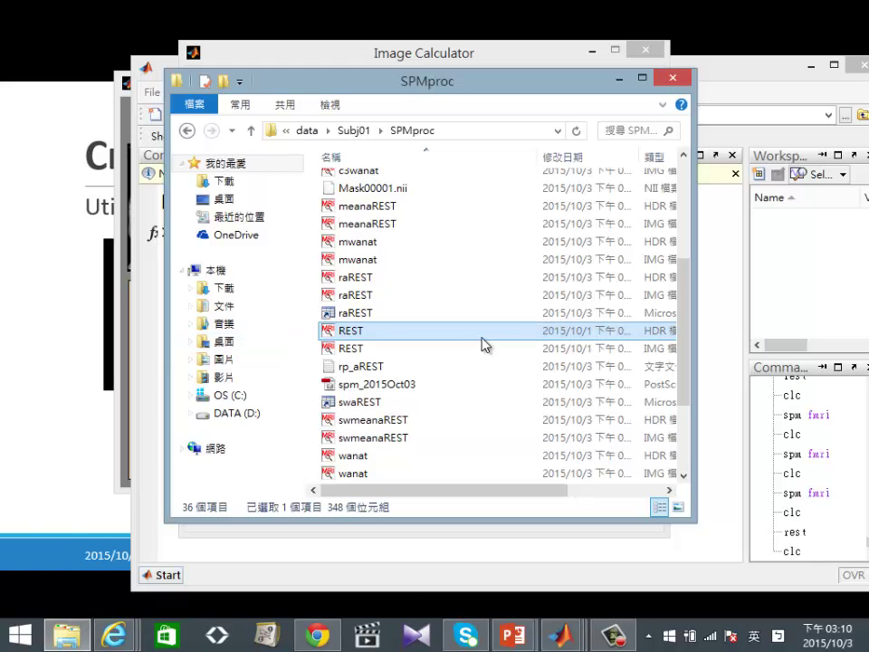
pyautogui.scroll(4, 485, 322)
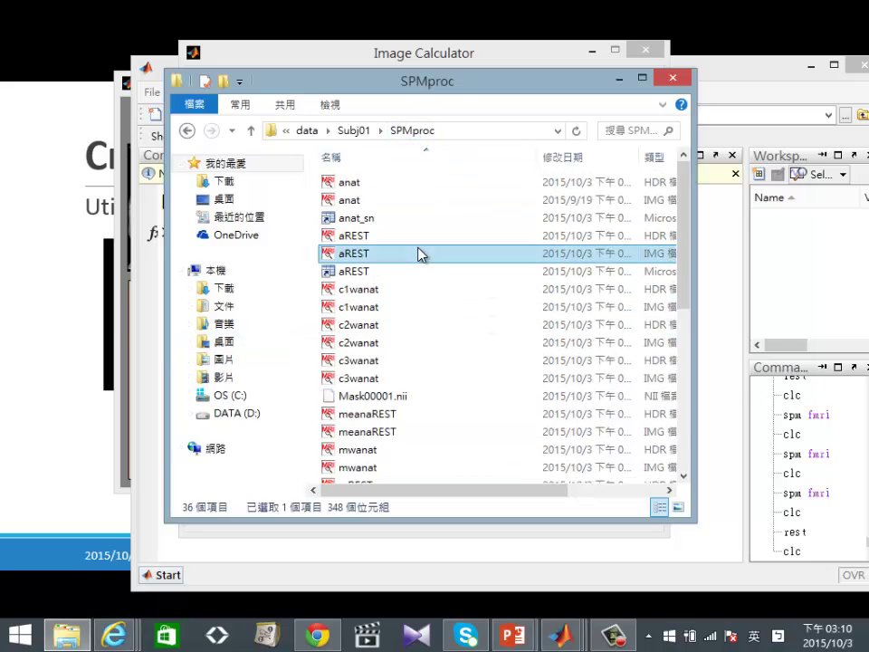
pyautogui.click(418, 253)
pyautogui.click(379, 397)
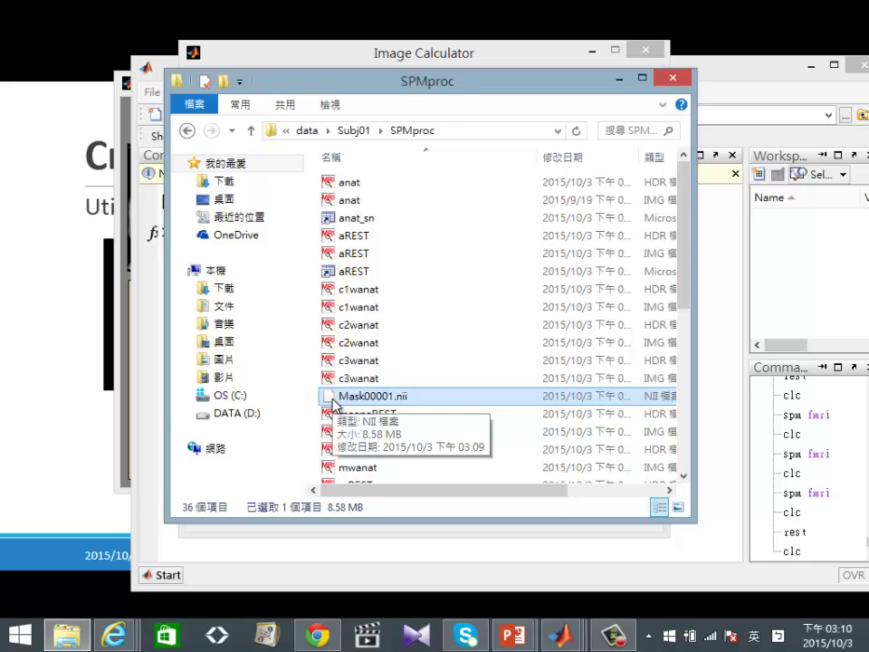
pyautogui.rightClick(364, 402)
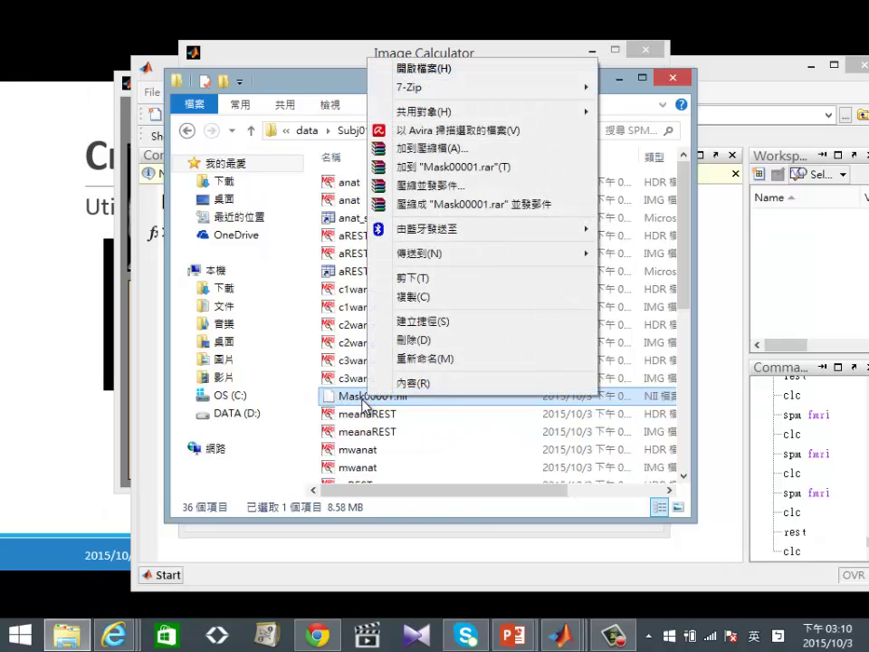
pyautogui.click(475, 70)
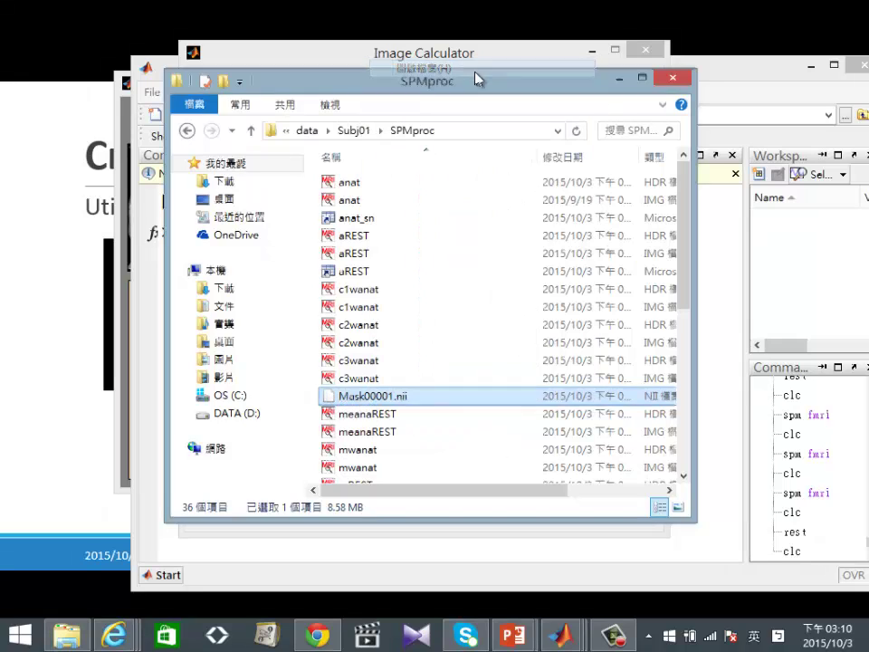
pyautogui.click(311, 296)
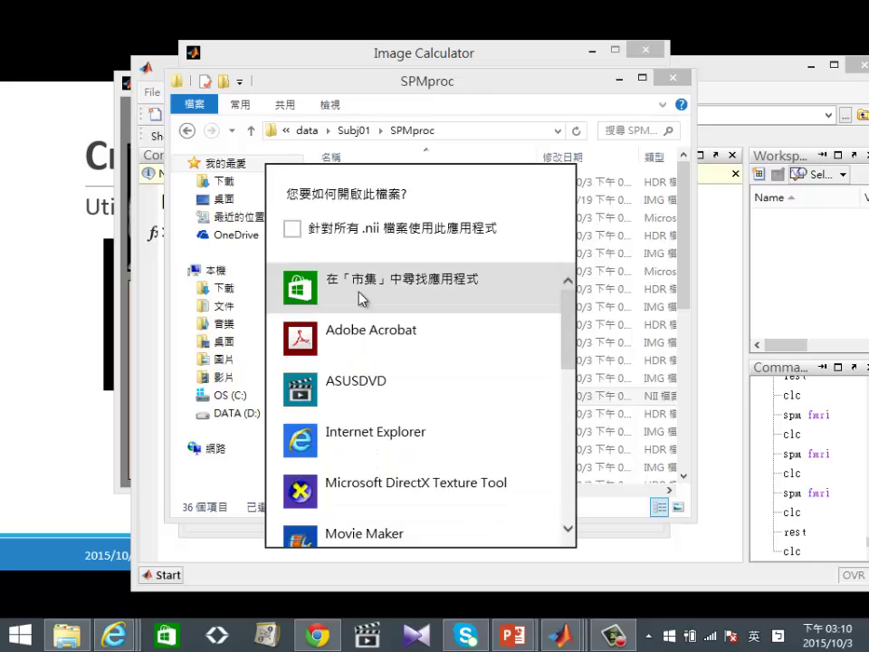
pyautogui.click(295, 229)
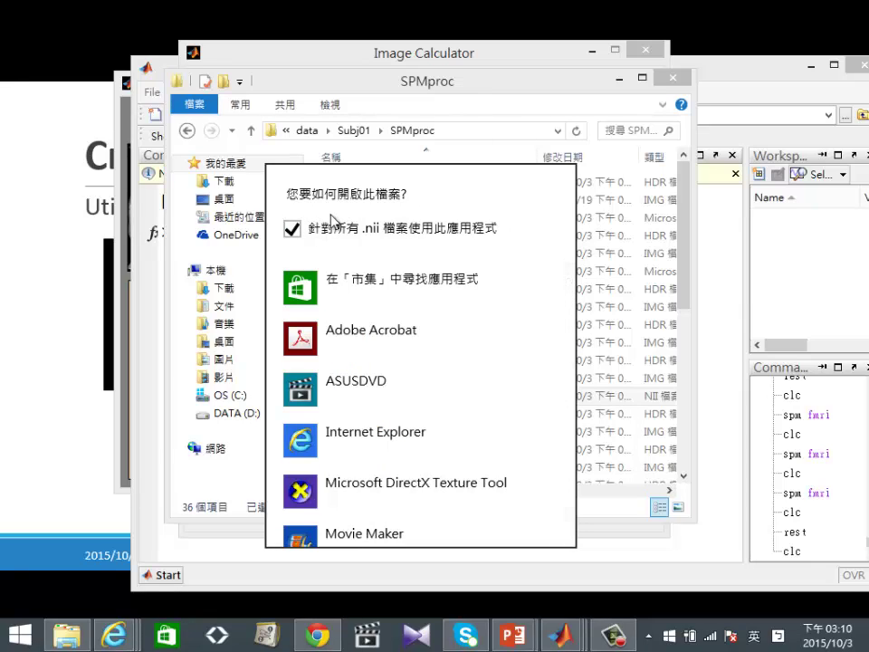
pyautogui.scroll(-5, 362, 299)
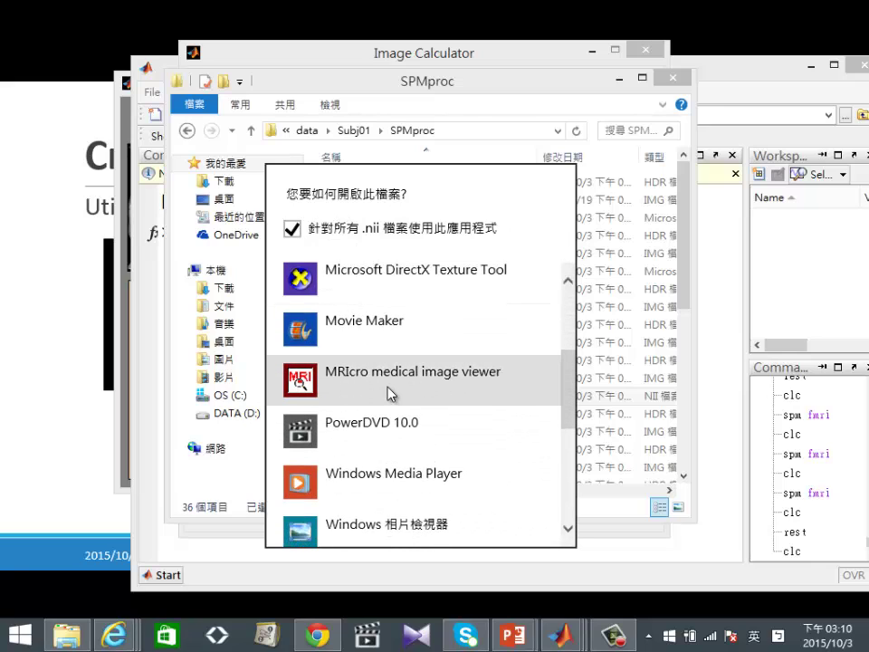
pyautogui.click(372, 391)
# Browse through the axial slices of Mask00001 to examine the mask's coverage.
pyautogui.moveTo(408, 91); pyautogui.dragTo(603, 41)
pyautogui.scroll(20, 351, 232)
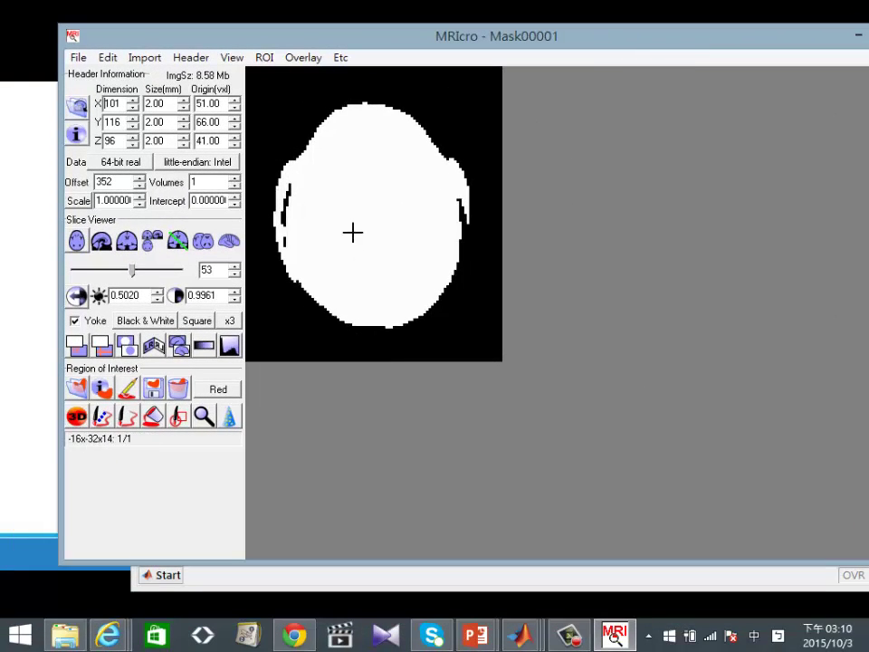
pyautogui.scroll(-20, 340, 195)
pyautogui.scroll(-20, 371, 217)
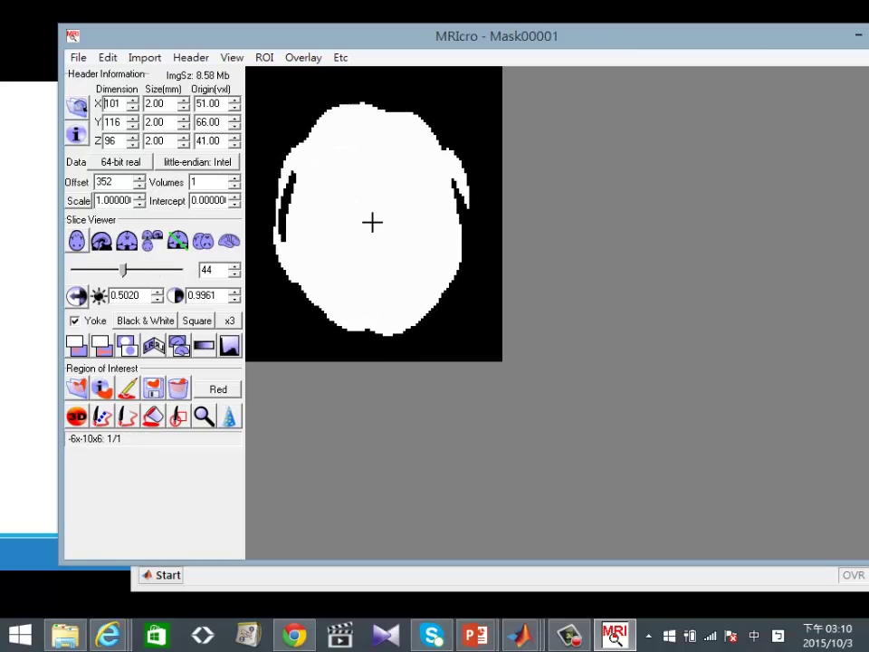
pyautogui.scroll(1, 376, 215)
pyautogui.scroll(20, 373, 215)
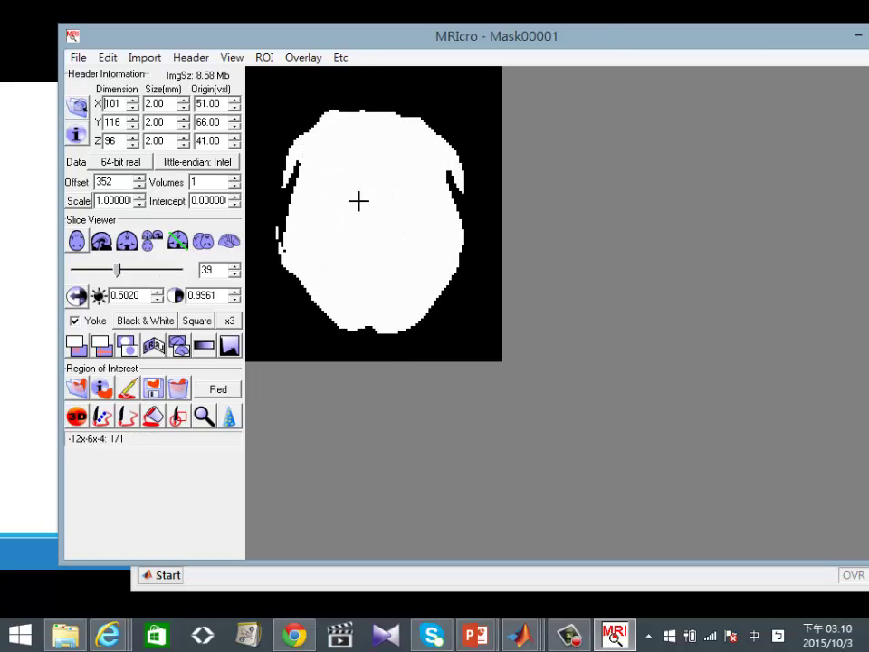
# Display the mask in the combined coronal, sagittal and axial view at x2 magnification.
pyautogui.click(152, 241)
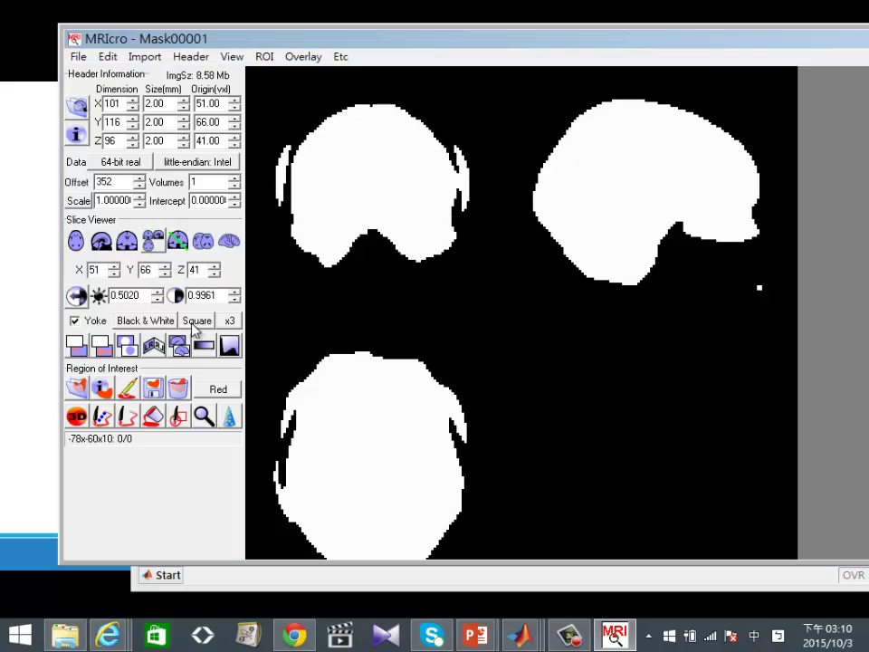
pyautogui.click(229, 321)
pyautogui.click(249, 375)
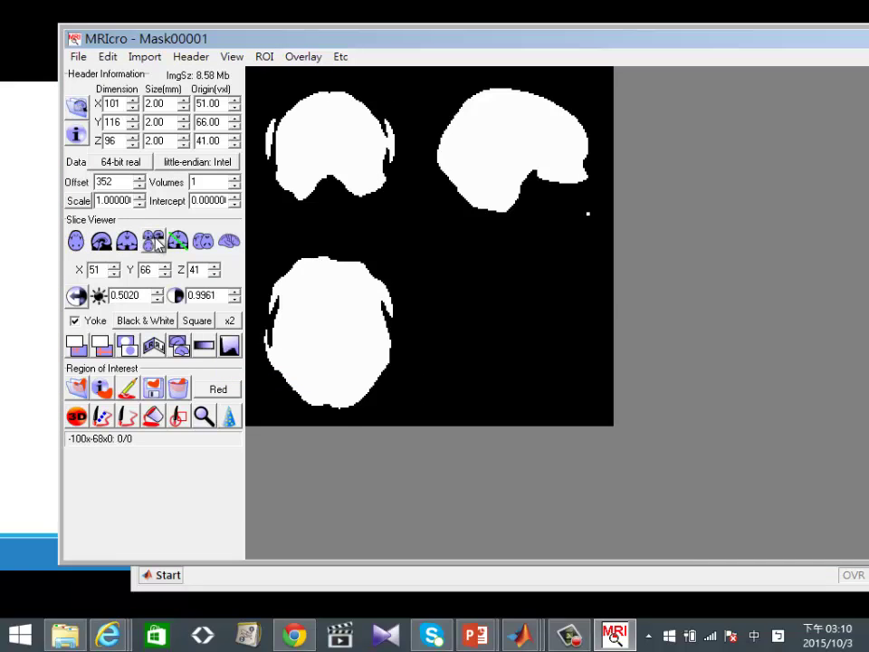
# Examine the mask at several positions in all three planes and close the viewer.
pyautogui.click(311, 124)
pyautogui.click(335, 361)
pyautogui.moveTo(335, 361); pyautogui.dragTo(333, 267)
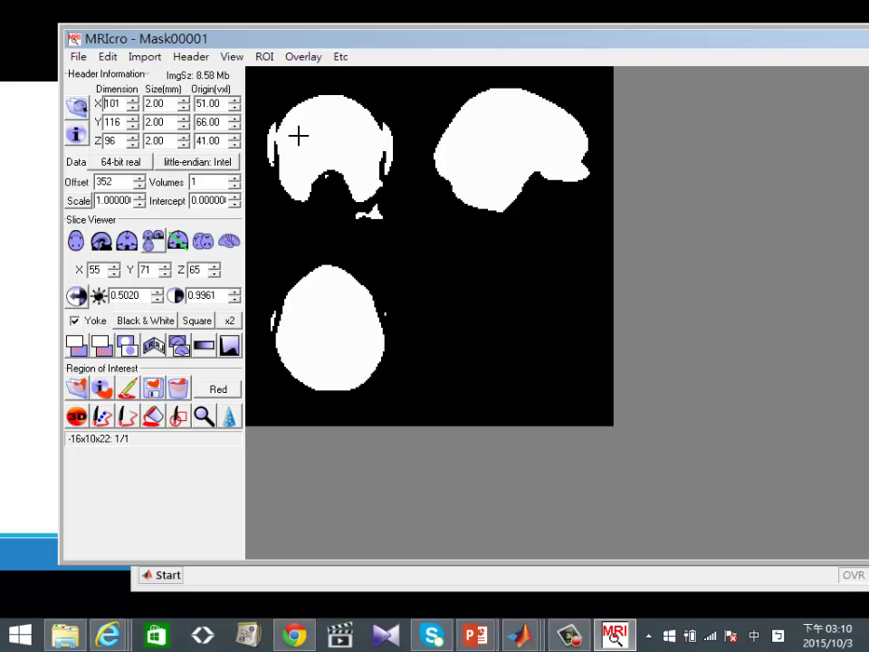
pyautogui.moveTo(480, 153); pyautogui.dragTo(526, 148)
pyautogui.click(319, 126)
pyautogui.moveTo(326, 317); pyautogui.dragTo(322, 144)
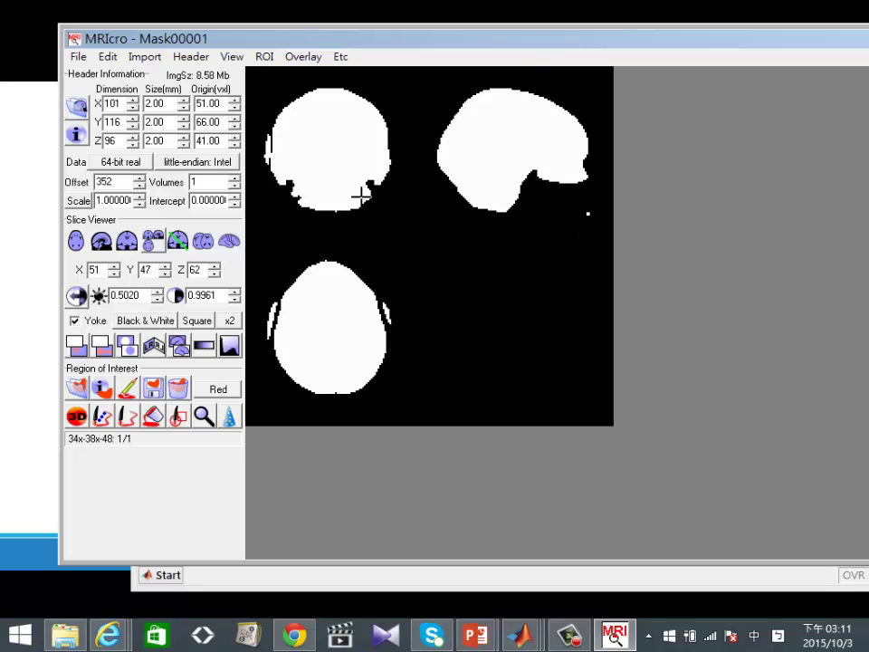
pyautogui.moveTo(533, 39); pyautogui.dragTo(453, 80)
pyautogui.moveTo(358, 143); pyautogui.dragTo(317, 158)
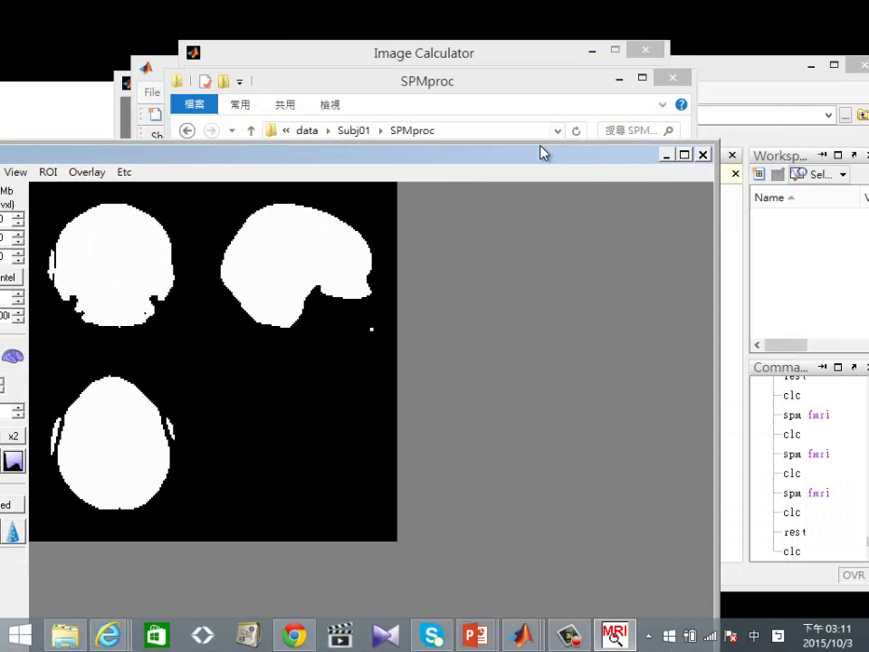
pyautogui.click(703, 157)
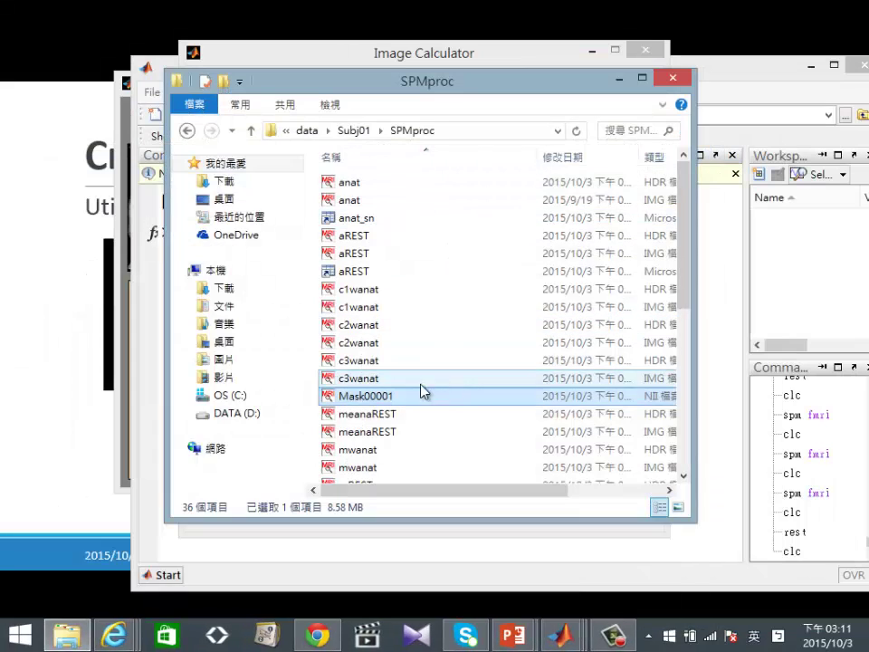
# Go back to the Subj01 folder and inspect the swaREST HDR and IMG file pair.
pyautogui.press('shift')
pyautogui.click(187, 132)
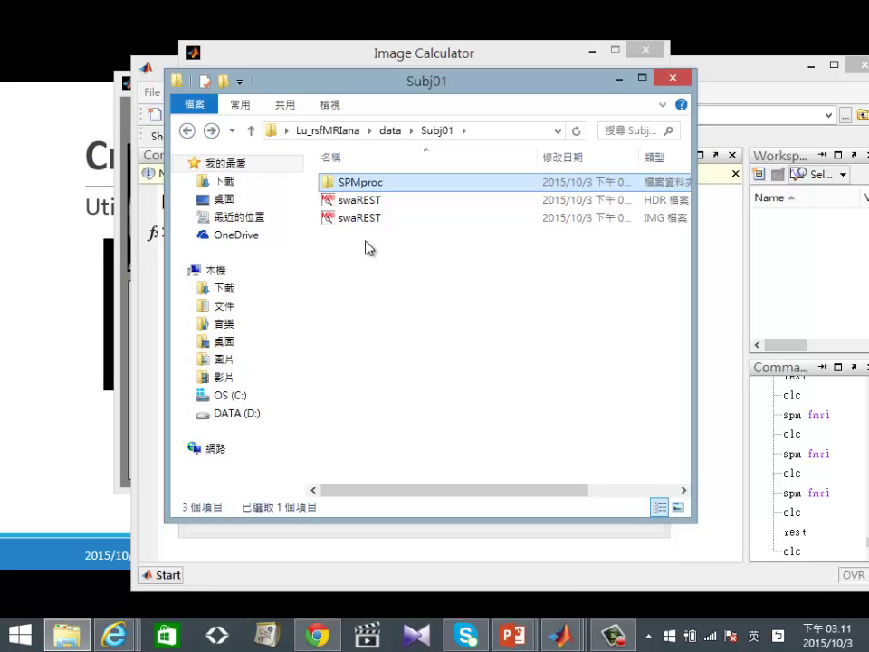
pyautogui.click(360, 203)
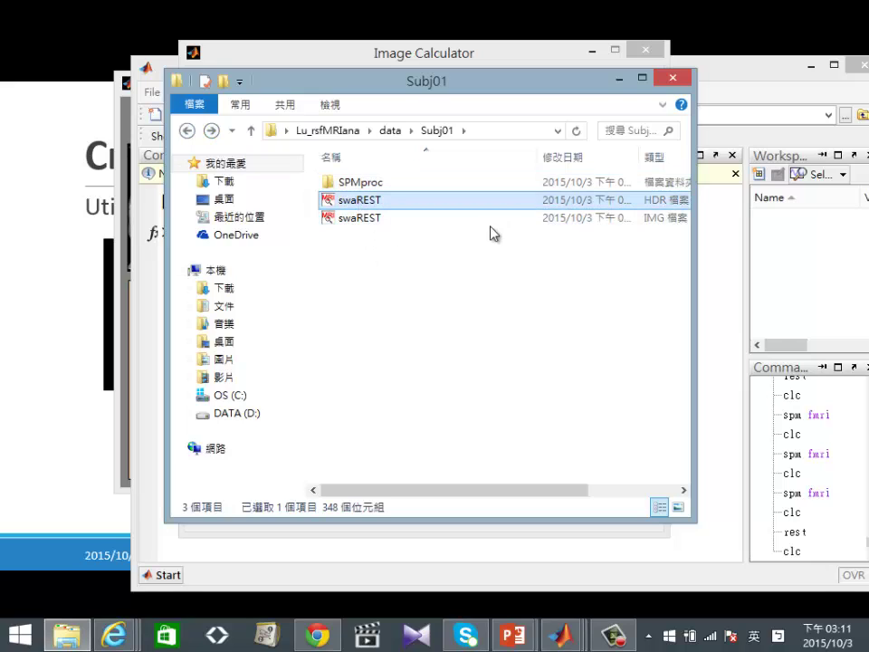
pyautogui.click(403, 224)
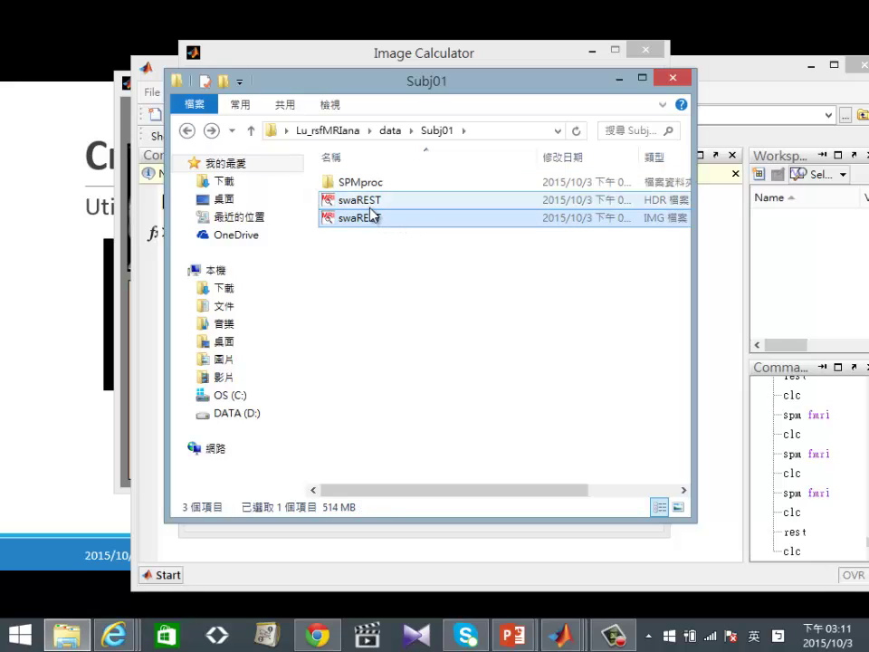
pyautogui.click(369, 204)
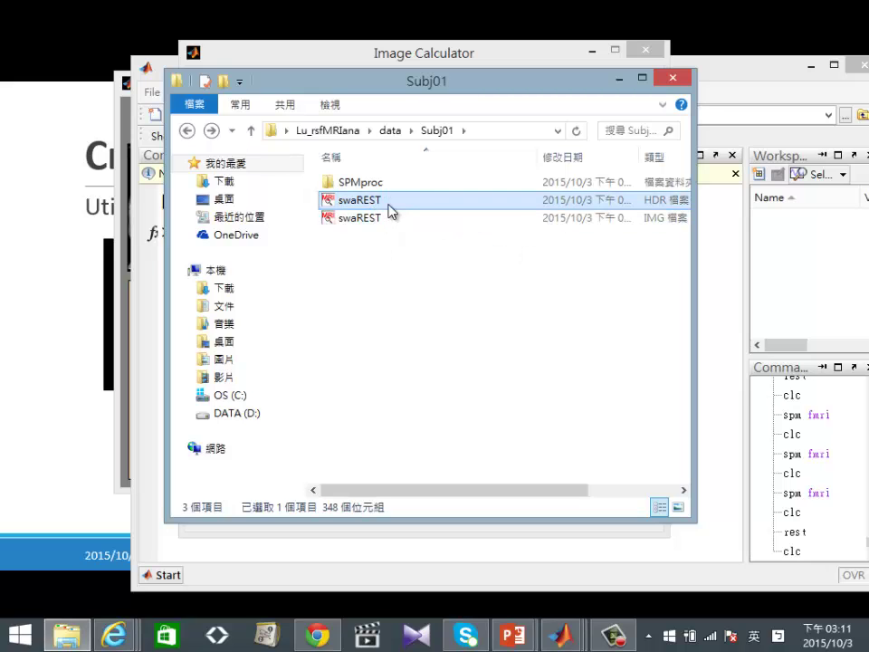
# Return to the SPMproc folder and check the file type of Mask00001, adjusting the column width to show it.
pyautogui.doubleClick(355, 182)
pyautogui.scroll(-1, 394, 303)
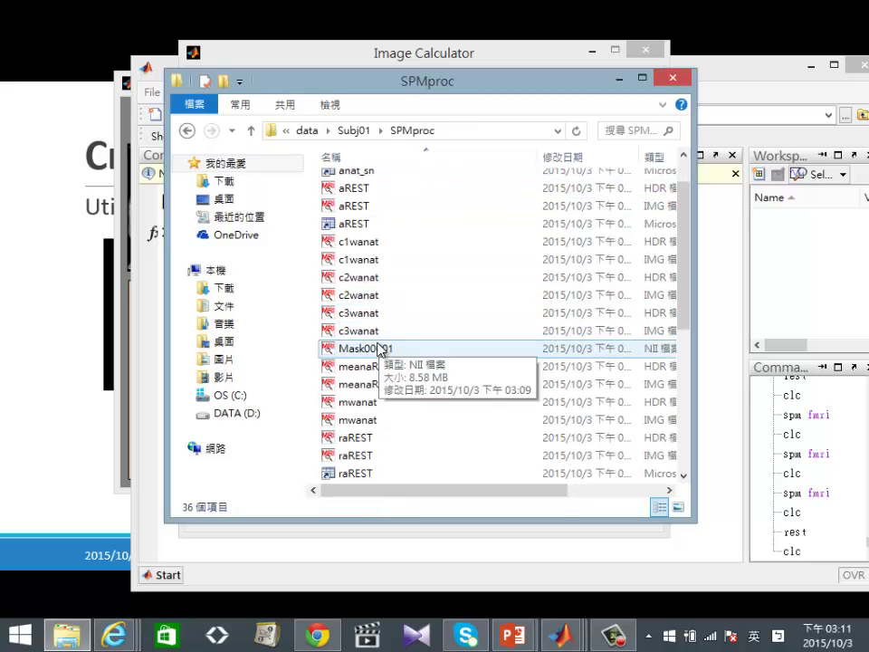
pyautogui.click(389, 350)
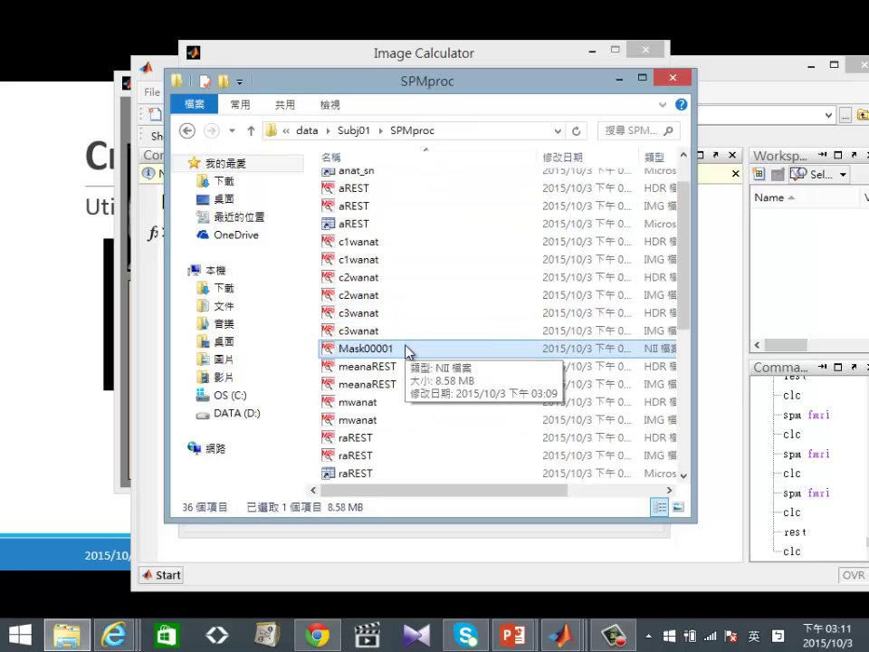
pyautogui.moveTo(641, 157)
pyautogui.mouseDown()
pyautogui.moveTo(567, 157)
pyautogui.moveTo(628, 156)
pyautogui.mouseUp()
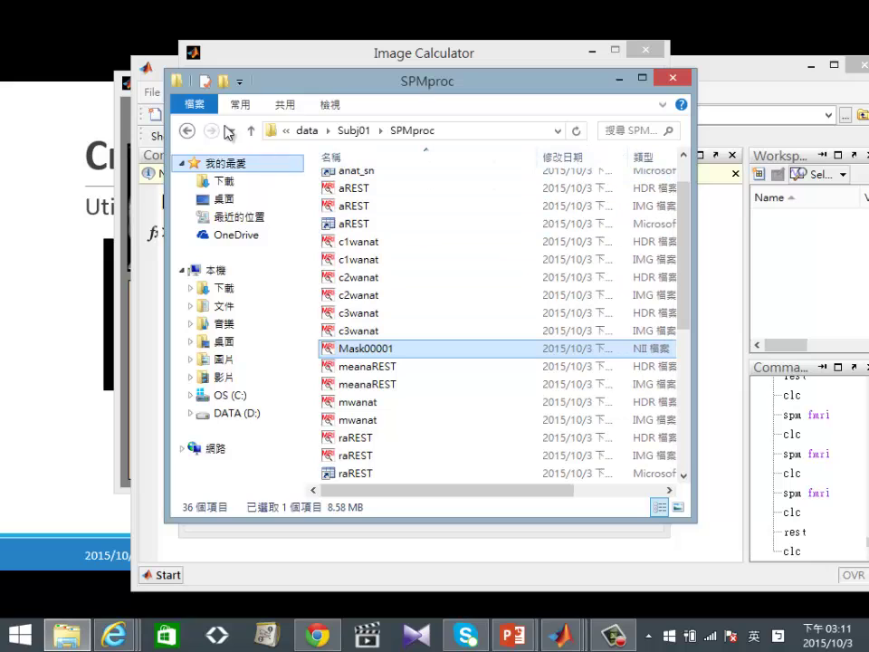
# Show file name extensions in the SPMproc folder and check the extension of the Mask00001 file.
pyautogui.click(331, 105)
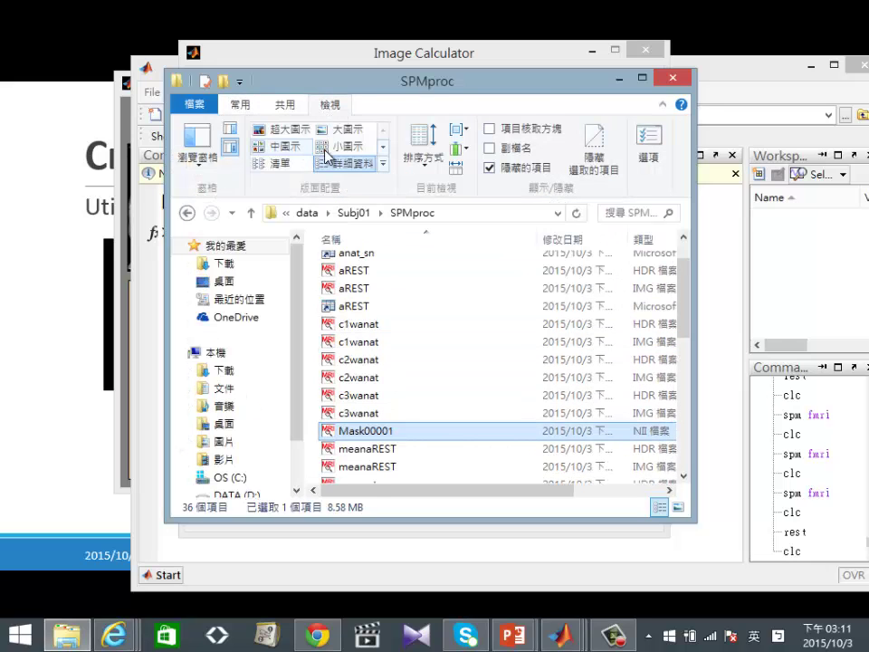
pyautogui.click(490, 147)
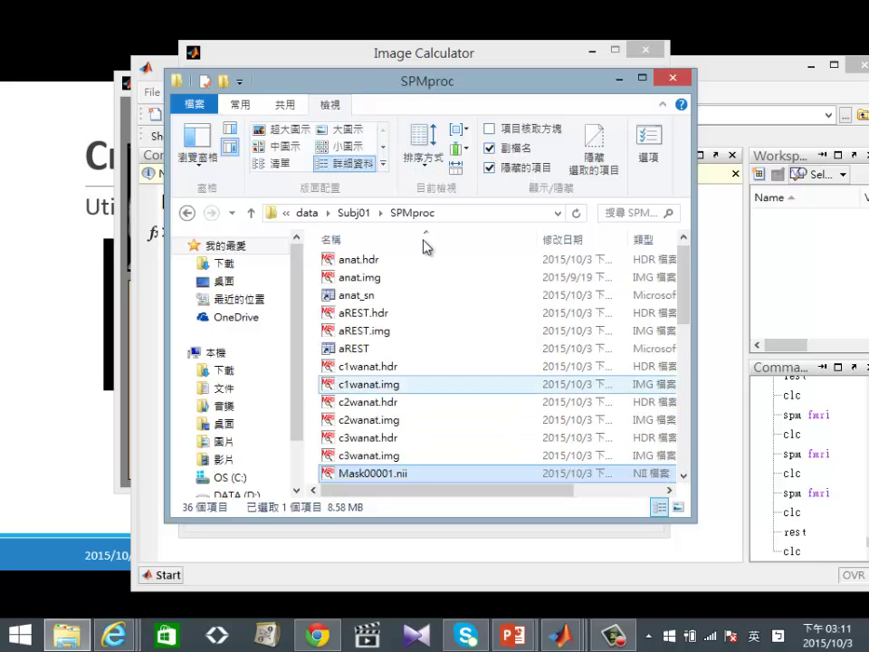
pyautogui.click(241, 105)
pyautogui.scroll(-1, 361, 365)
pyautogui.scroll(-1, 360, 365)
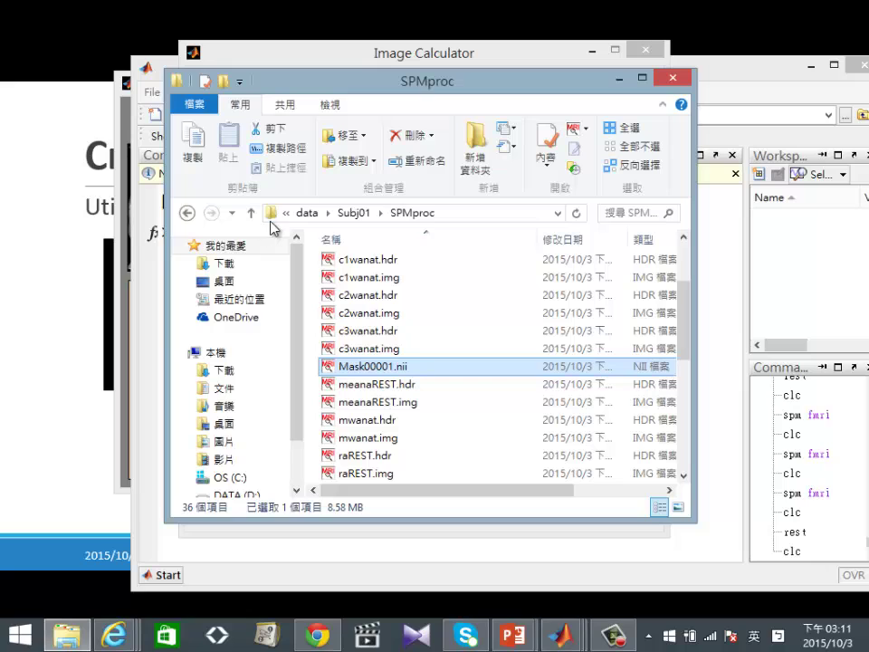
# Inspect the c2wanat and c3wanat .hdr/.img file pairs and return to the Subj01 folder.
pyautogui.click(408, 334)
pyautogui.click(405, 346)
pyautogui.click(405, 337)
pyautogui.click(405, 344)
pyautogui.click(405, 349)
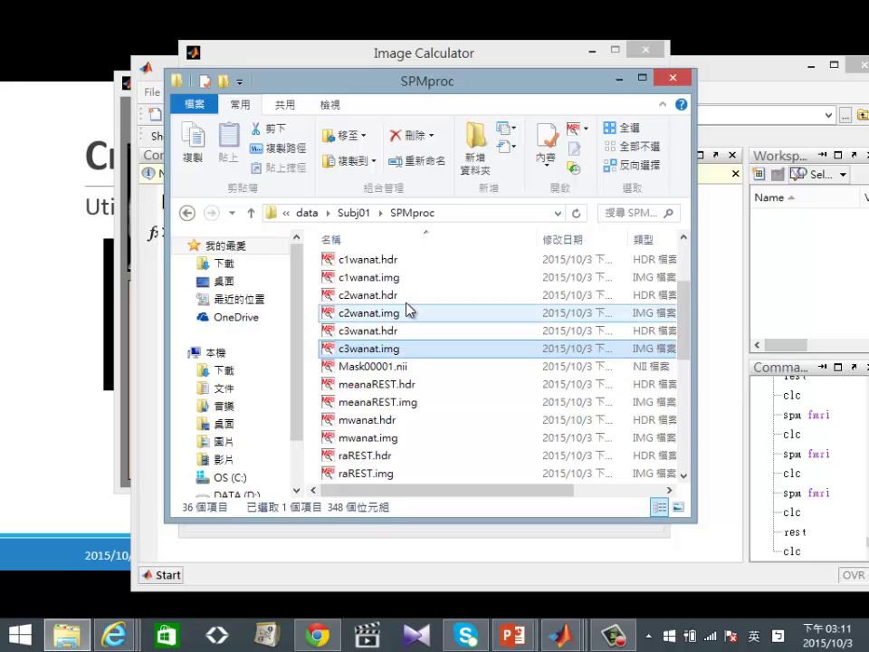
pyautogui.click(405, 296)
pyautogui.click(405, 313)
pyautogui.click(405, 312)
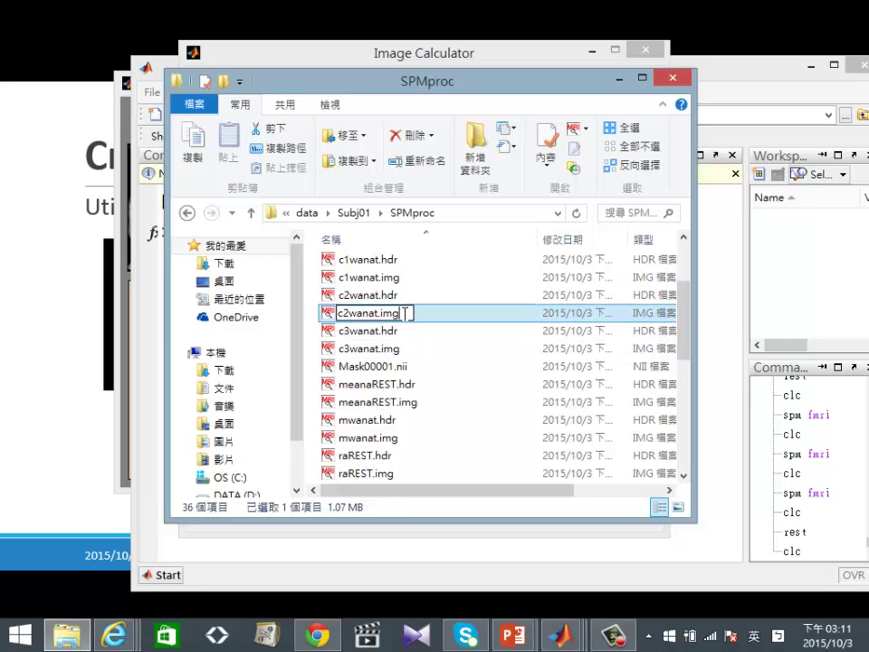
pyautogui.click(403, 331)
pyautogui.click(189, 214)
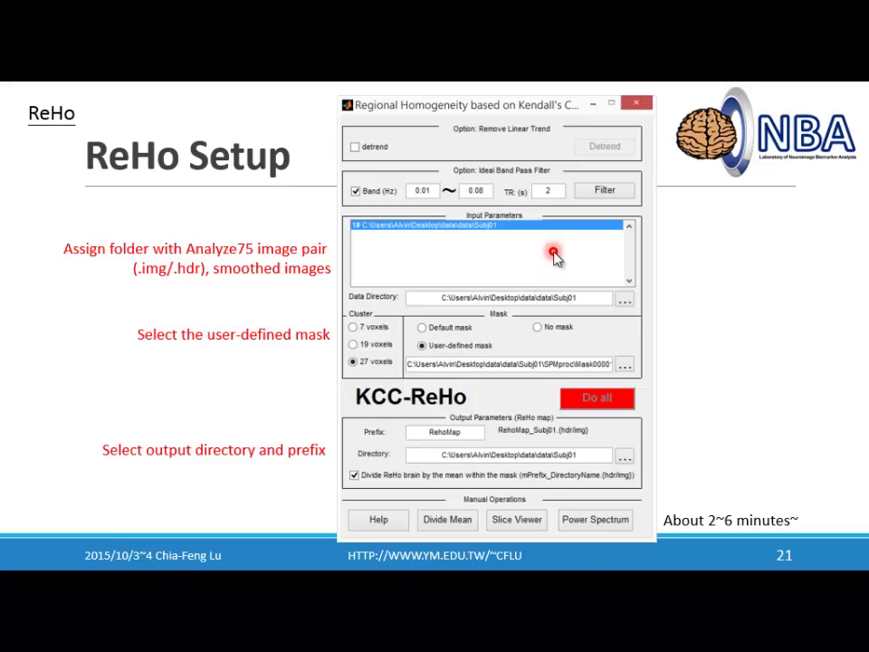
# Switch from the slides to REST's Utilities and Image Calculator windows and close both.
pyautogui.hotkey('alt', 'Tab')
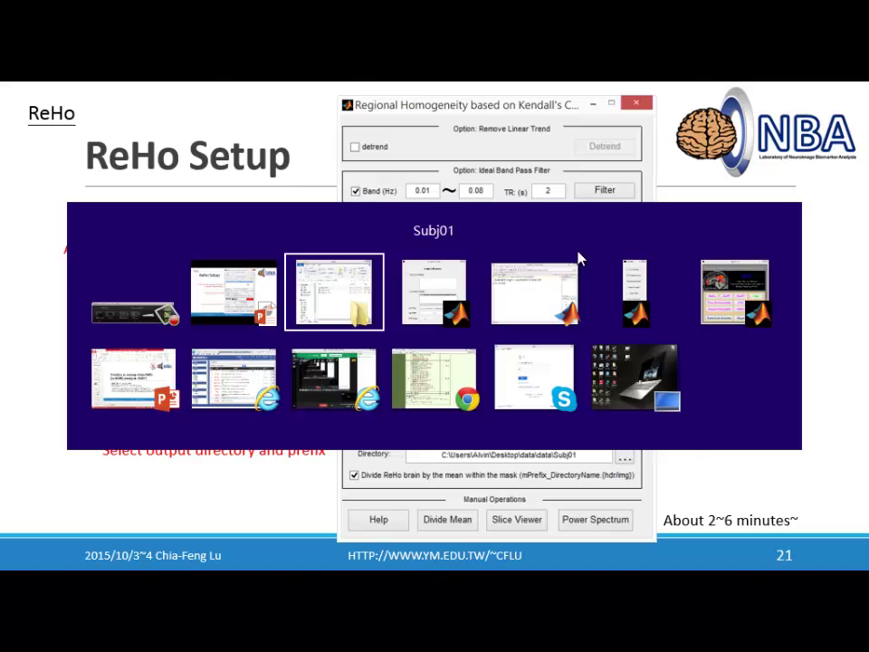
pyautogui.hotkey('alt', 'Tab')
pyautogui.hotkey('alt', 'Tab')
pyautogui.hotkey('alt', 'Tab')
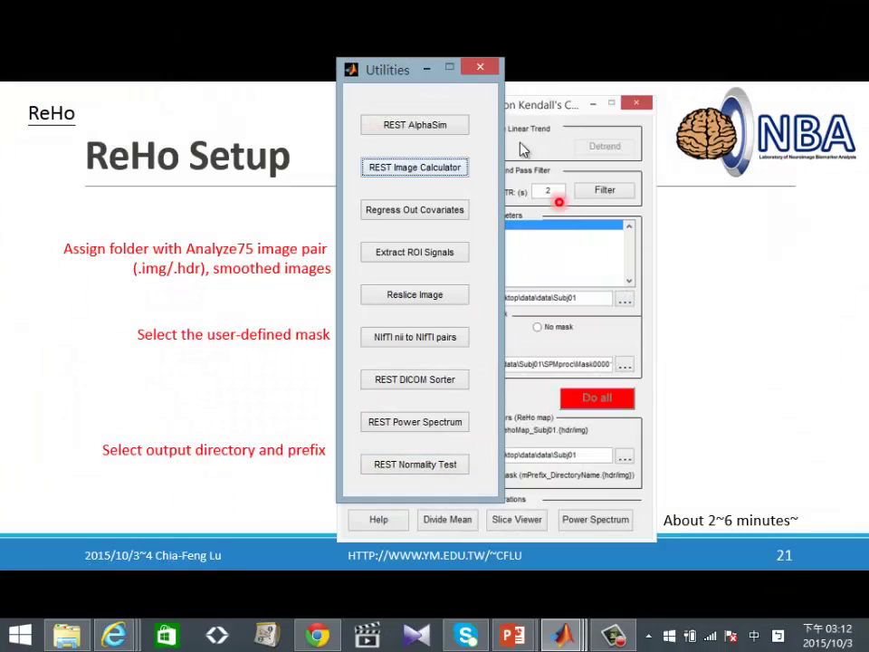
pyautogui.click(473, 68)
pyautogui.click(472, 91)
pyautogui.hotkey('alt', 'Tab')
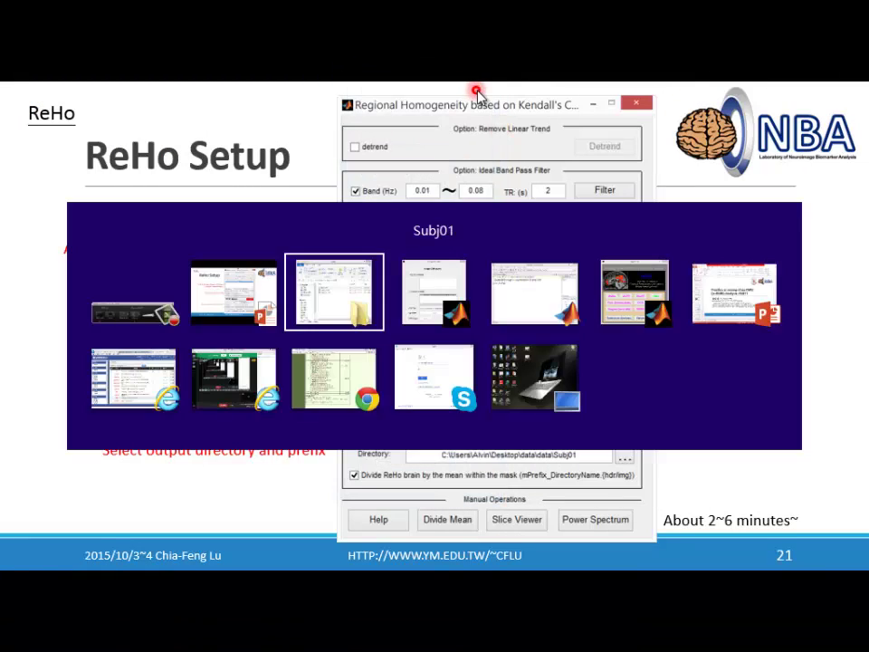
pyautogui.hotkey('alt', 'Tab')
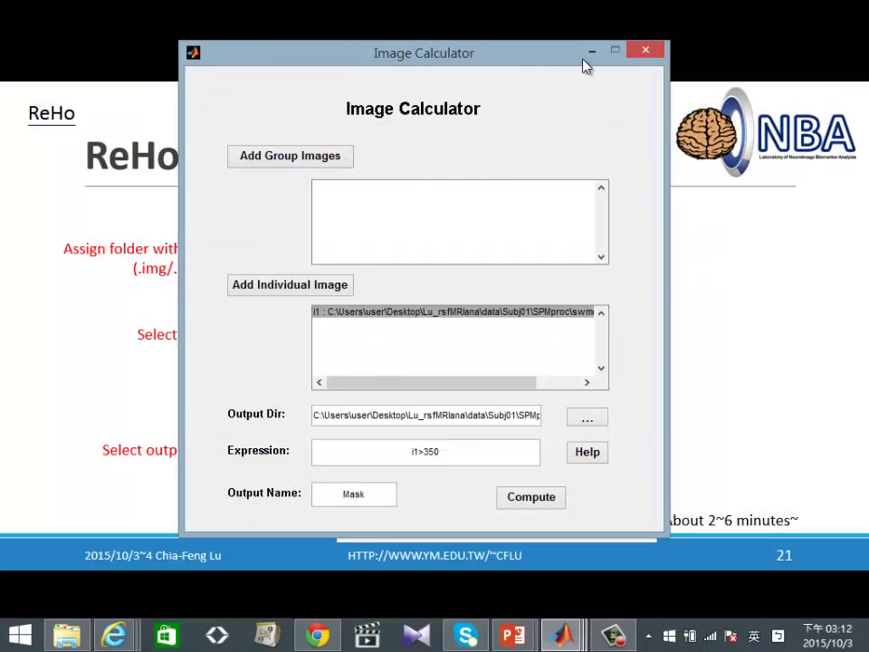
pyautogui.click(653, 53)
# Bring the REST 1.8 main window to the front and move it slightly lower over the slide.
pyautogui.hotkey('alt', 'Tab')
pyautogui.hotkey('alt', 'Tab')
pyautogui.hotkey('alt', 'Tab')
pyautogui.hotkey('alt', 'Tab')
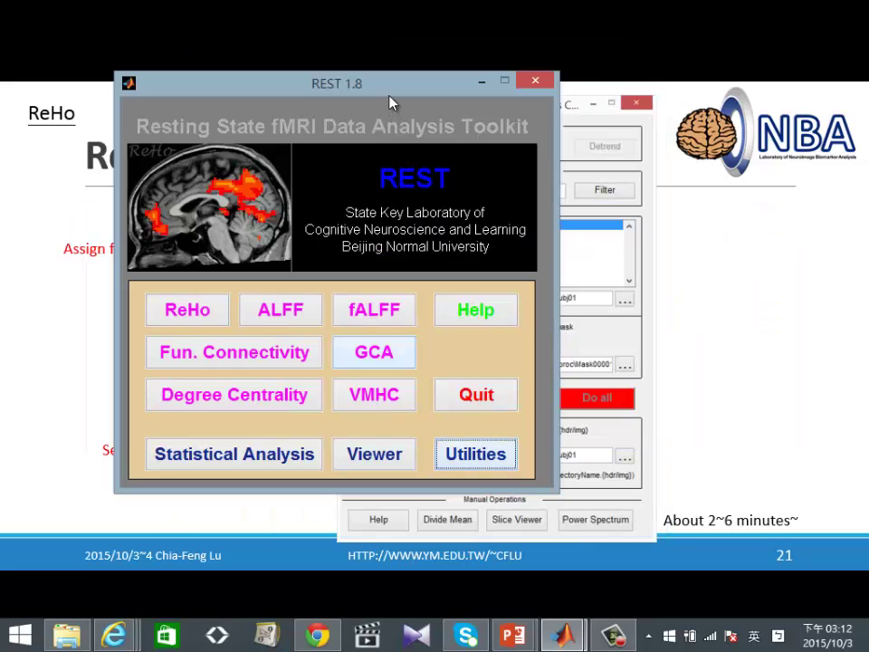
pyautogui.moveTo(391, 103); pyautogui.dragTo(403, 134)
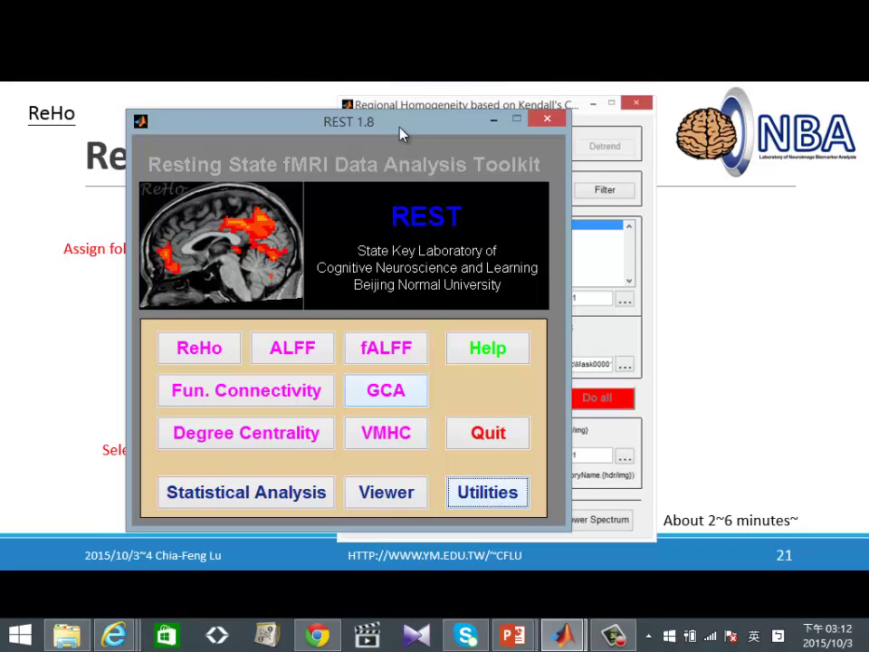
# Open the KCC-ReHo setup from the Regional Homogeneity options, look over its parameters and close it.
pyautogui.click(214, 350)
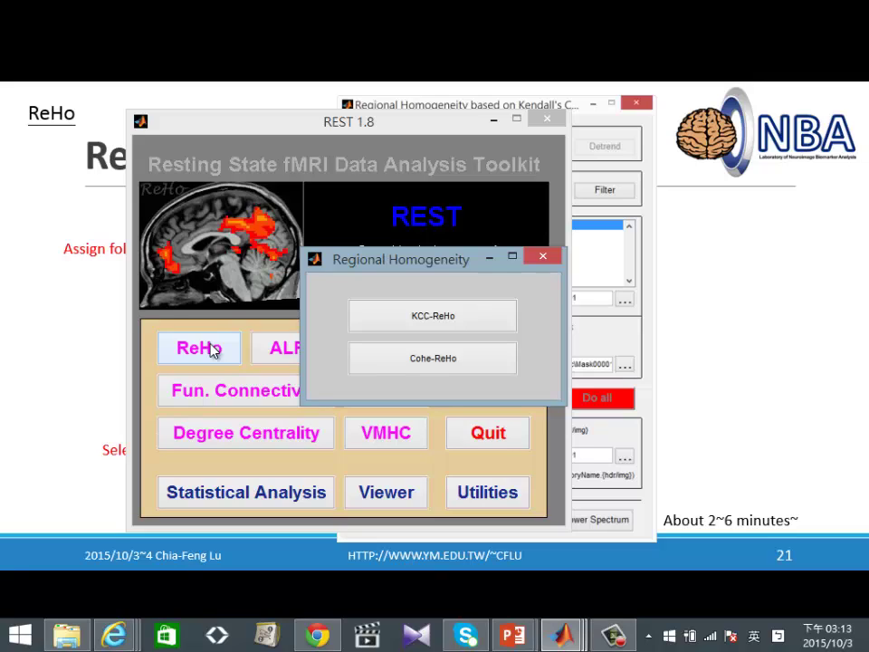
pyautogui.click(433, 320)
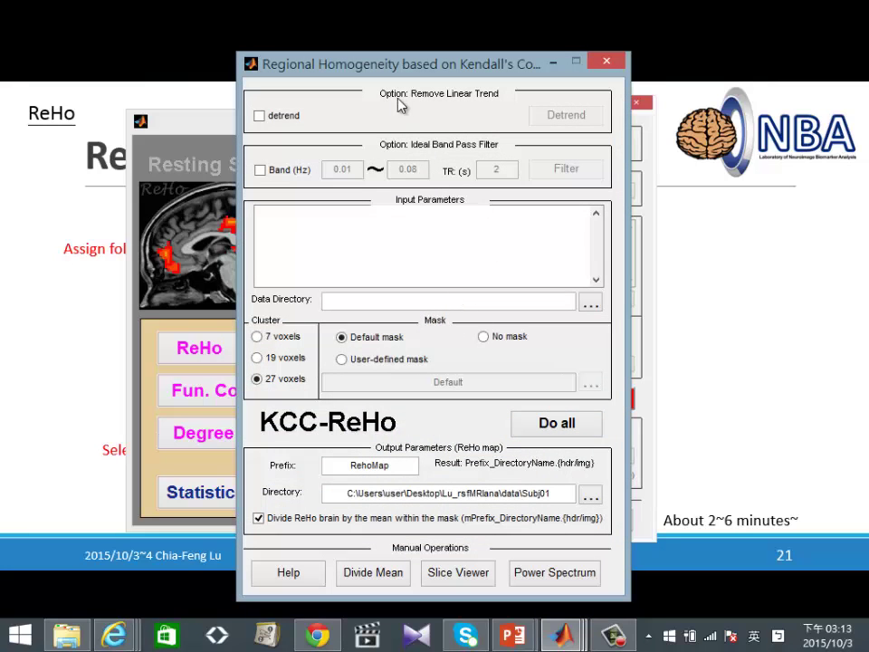
pyautogui.moveTo(417, 72); pyautogui.dragTo(354, 72)
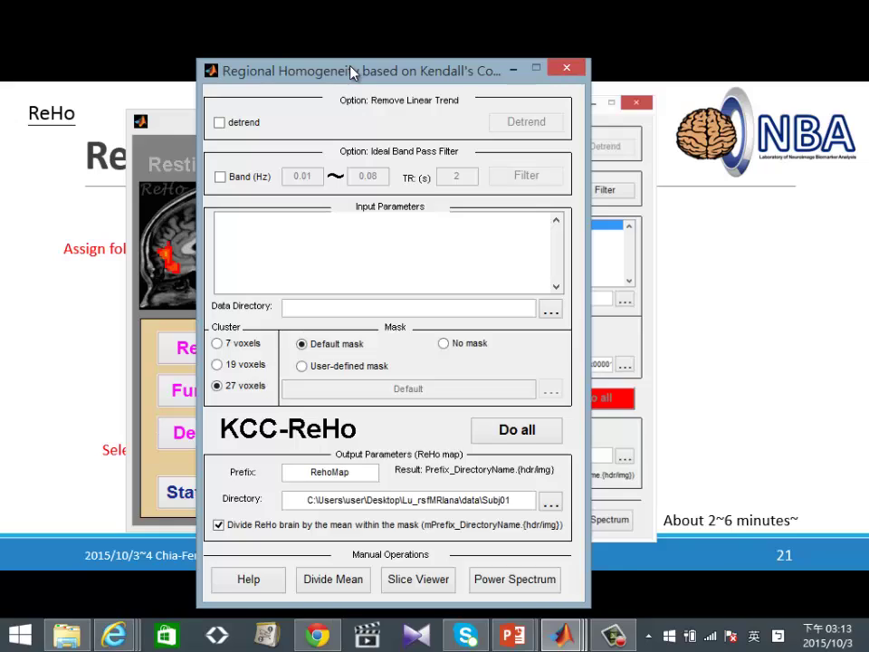
pyautogui.moveTo(351, 72); pyautogui.dragTo(501, 85)
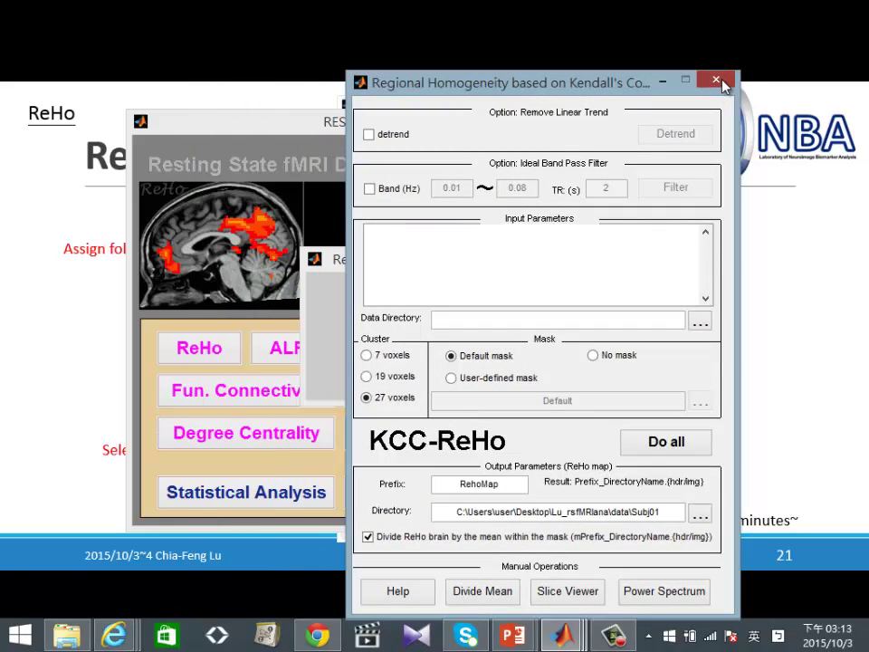
pyautogui.click(715, 81)
pyautogui.click(256, 308)
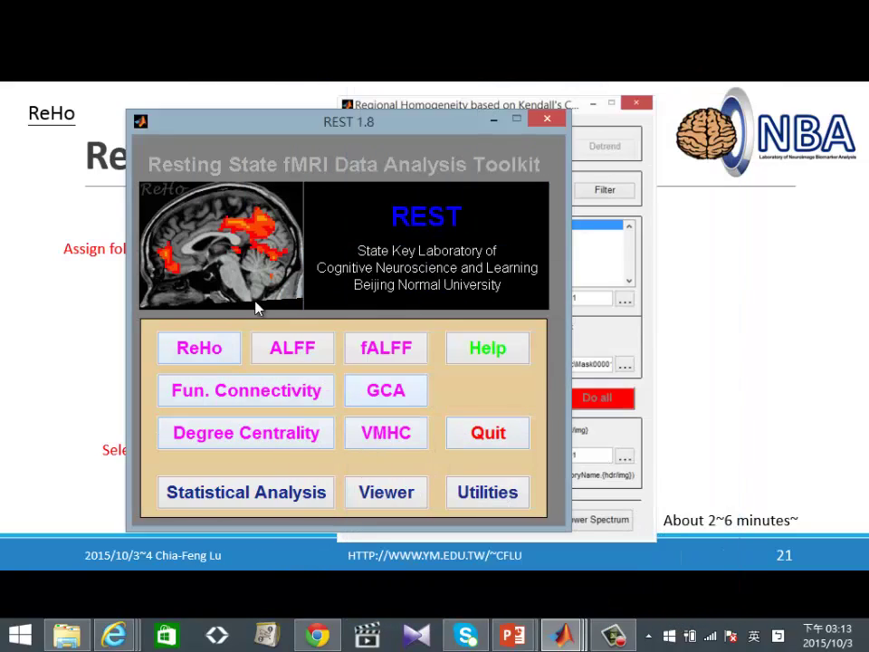
# View the Functional Connectivity and ALFF setup windows for comparison and close each one.
pyautogui.click(227, 400)
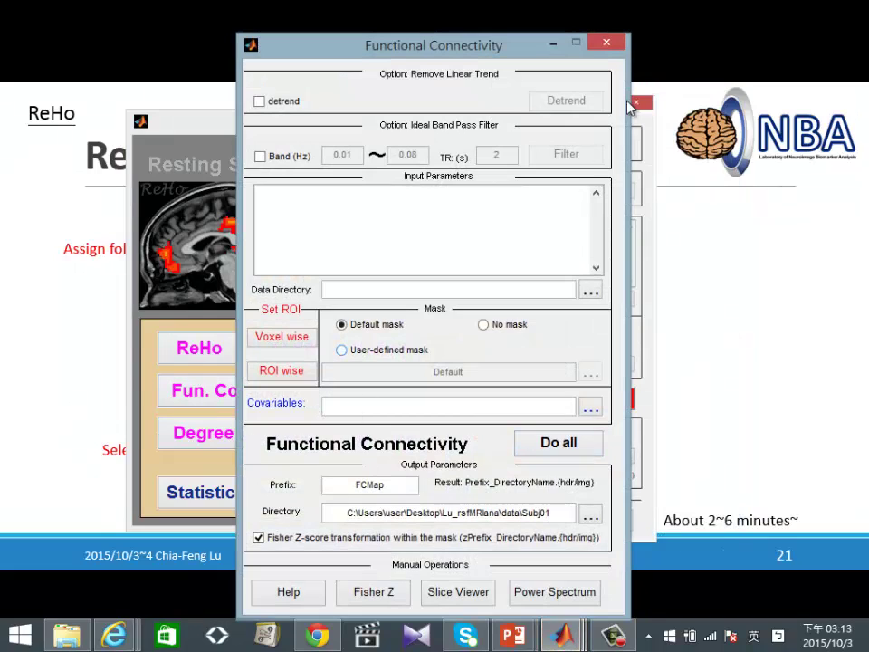
pyautogui.click(607, 42)
pyautogui.click(317, 365)
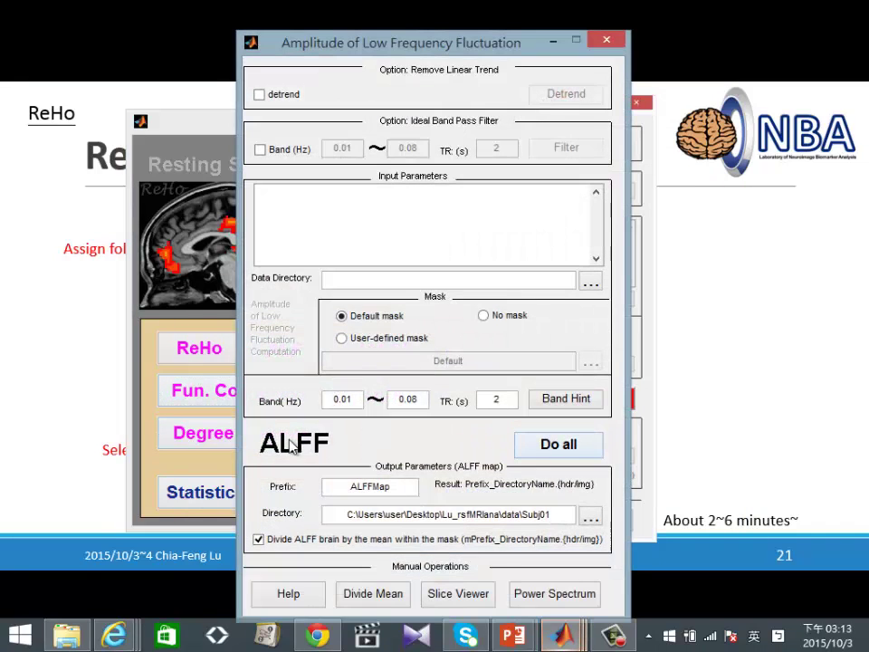
pyautogui.click(606, 41)
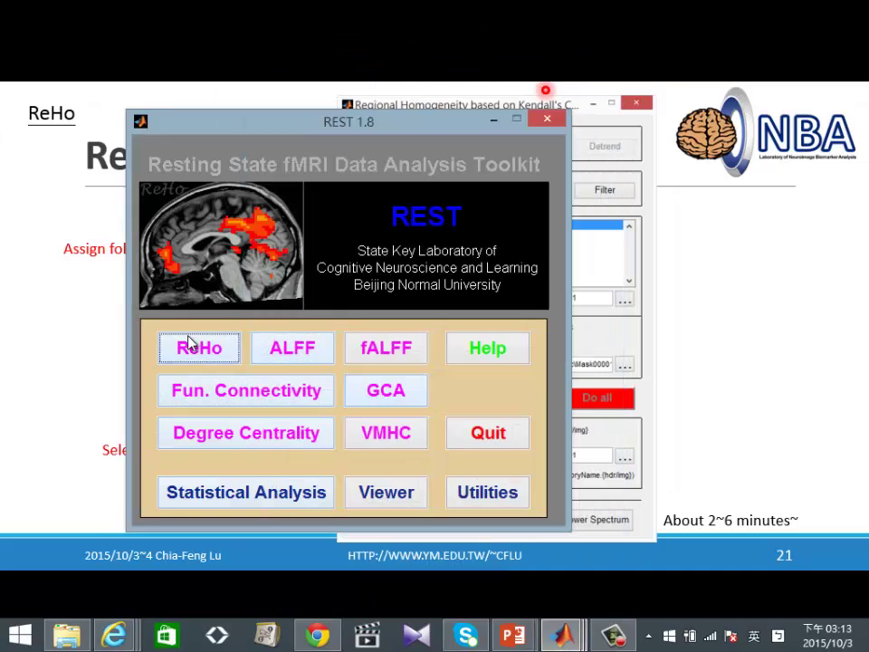
# Open the KCC-ReHo setup again and move its window aside to uncover the slide behind it.
pyautogui.click(192, 343)
pyautogui.click(394, 314)
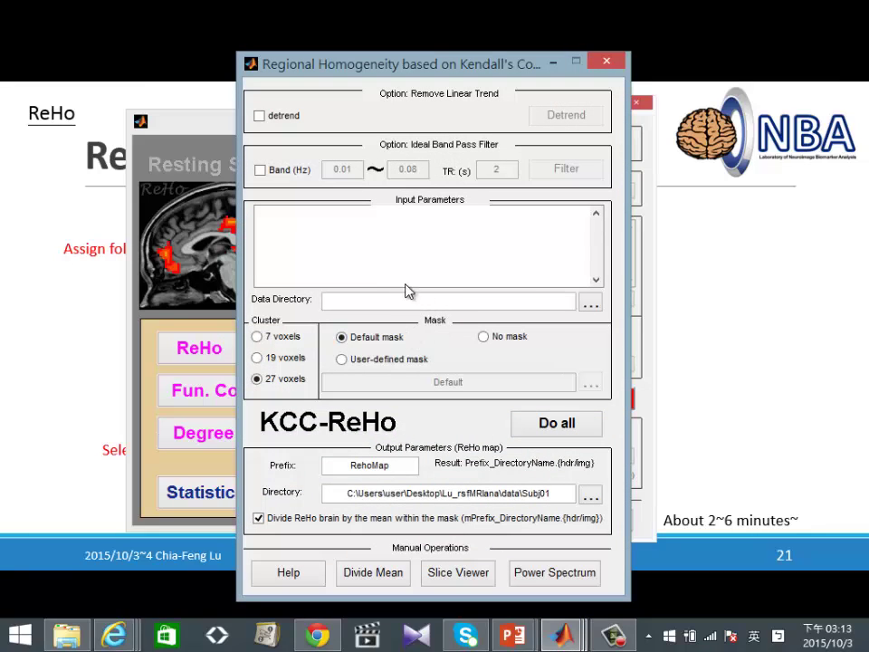
pyautogui.moveTo(478, 68); pyautogui.dragTo(409, 72)
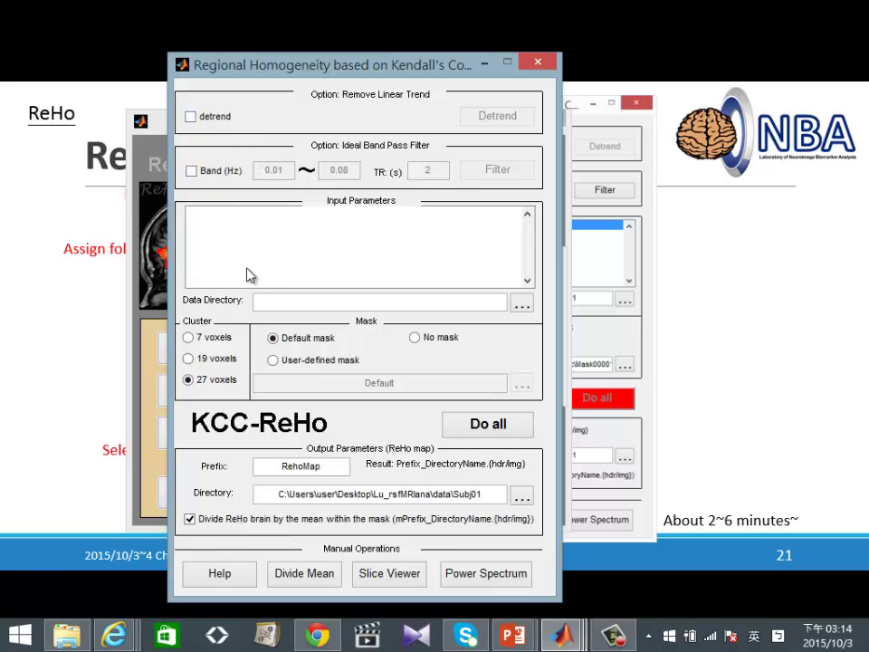
# Enable the ideal band-pass filter at 0.01 to 0.08 Hz with TR 2 s, leaving detrend off.
pyautogui.click(192, 116)
pyautogui.click(191, 170)
pyautogui.click(190, 116)
pyautogui.click(192, 172)
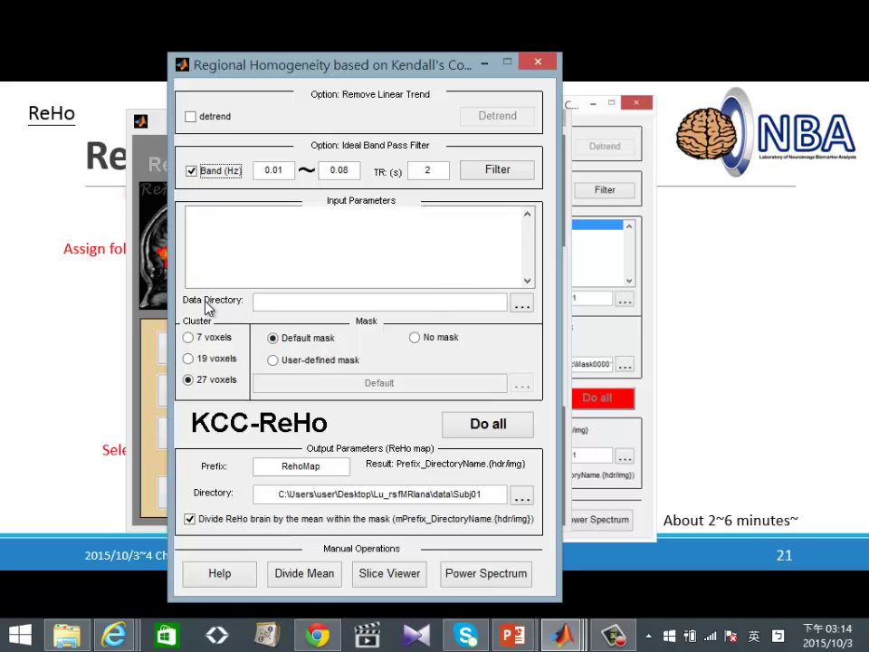
# Set the ReHo data directory to the Subj01 folder inside Lu_rsfMRIana\data.
pyautogui.click(522, 308)
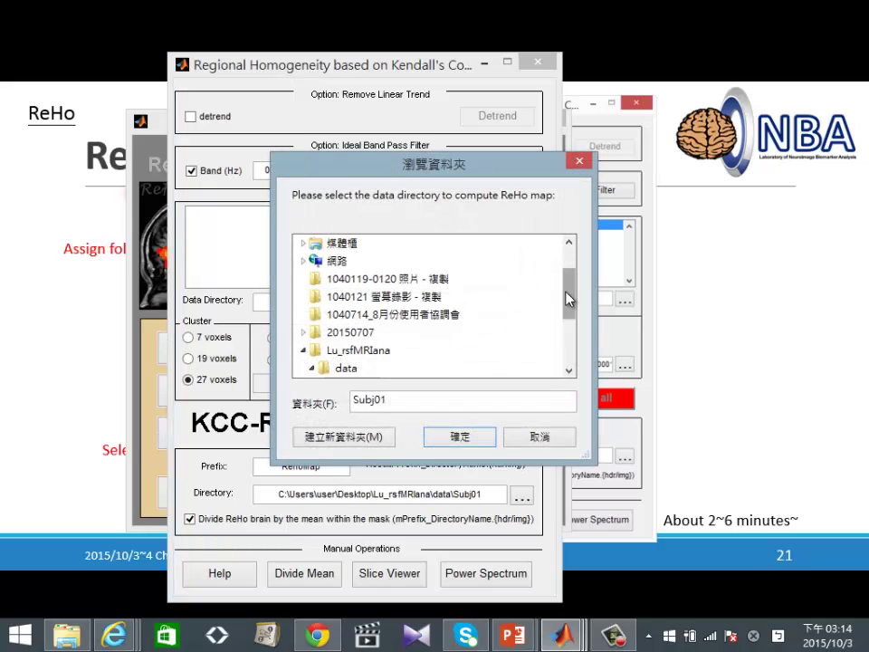
pyautogui.scroll(-3, 569, 298)
pyautogui.click(367, 263)
pyautogui.scroll(-3, 410, 286)
pyautogui.scroll(1, 415, 286)
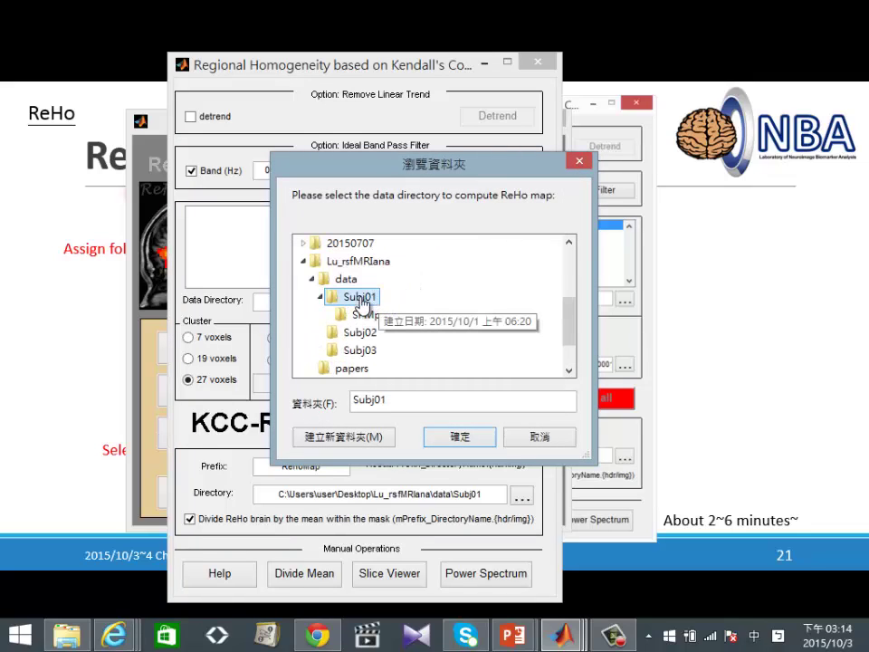
pyautogui.click(453, 437)
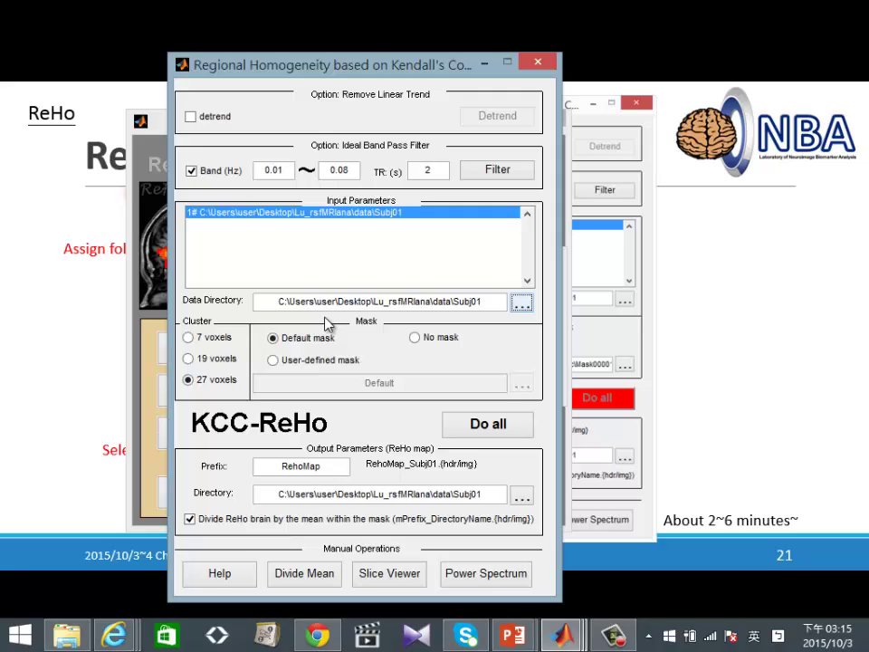
# Switch to a user-defined mask and choose Mask00001.nii from the SPMproc folder.
pyautogui.click(275, 361)
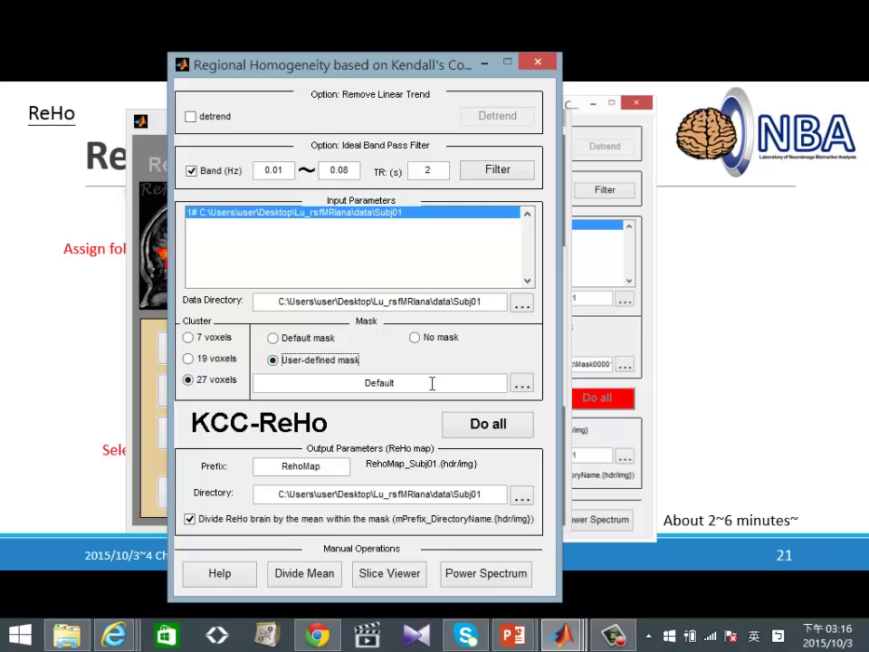
pyautogui.click(390, 382)
pyautogui.moveTo(390, 382); pyautogui.dragTo(318, 375)
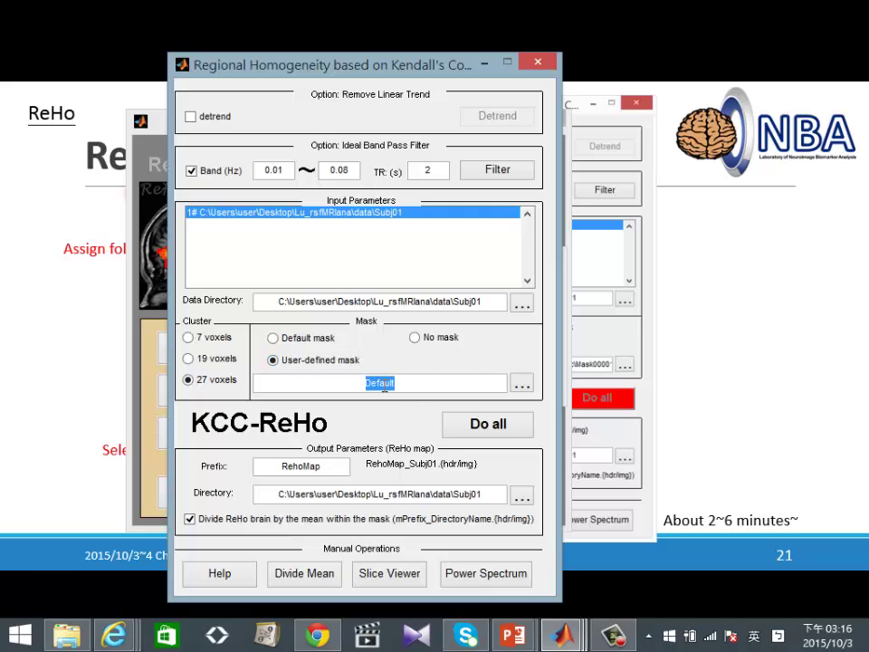
pyautogui.click(520, 390)
pyautogui.press('shift')
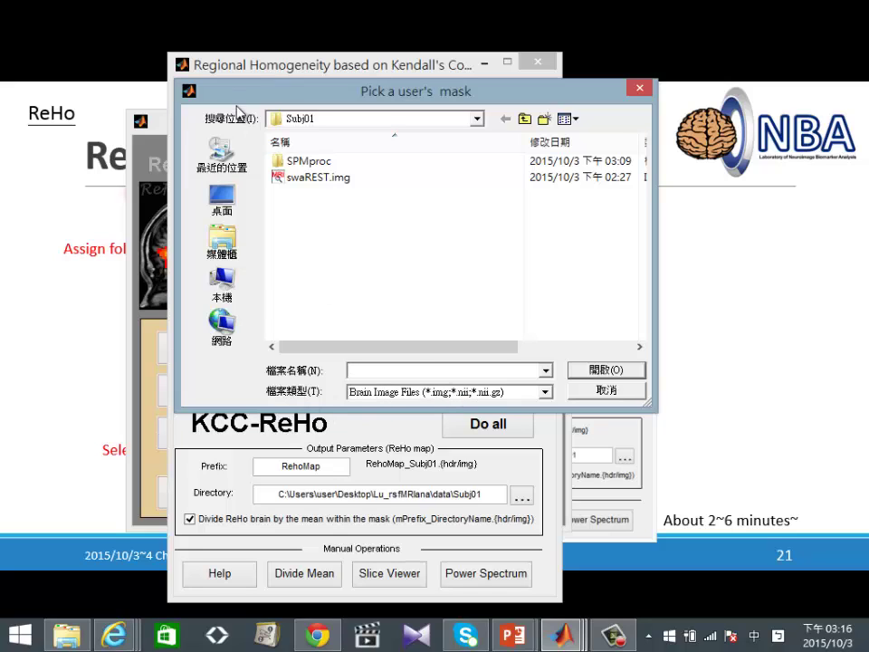
pyautogui.doubleClick(308, 162)
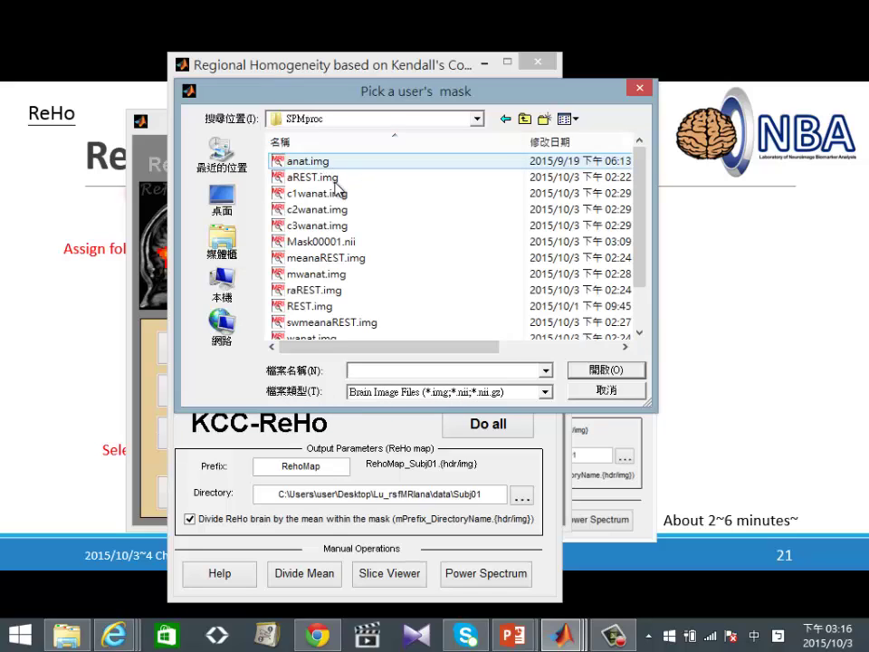
pyautogui.click(351, 244)
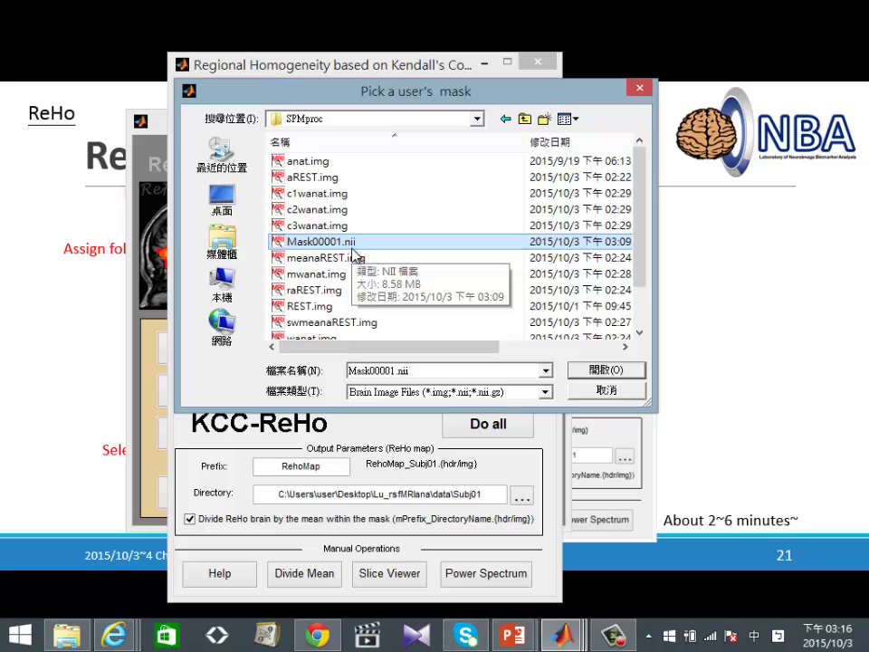
pyautogui.click(610, 373)
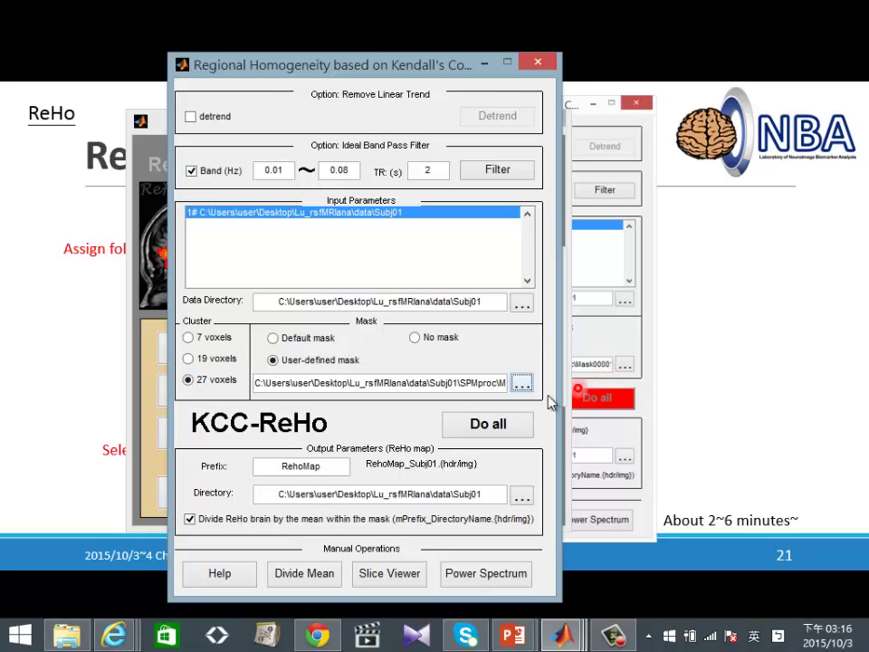
# Check the end of the user-defined mask path, the output prefix and the output directory.
pyautogui.moveTo(471, 383); pyautogui.dragTo(572, 377)
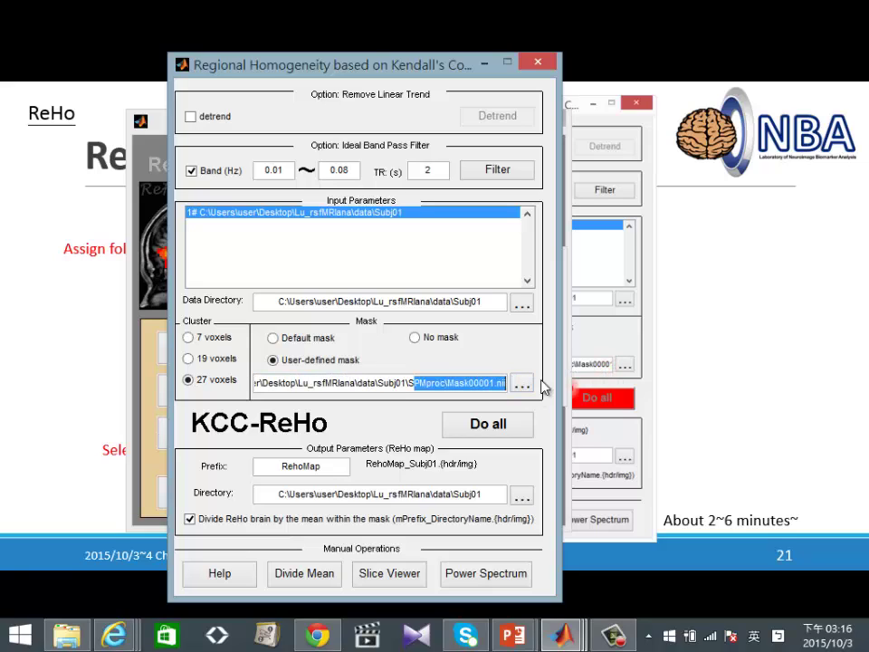
pyautogui.click(405, 383)
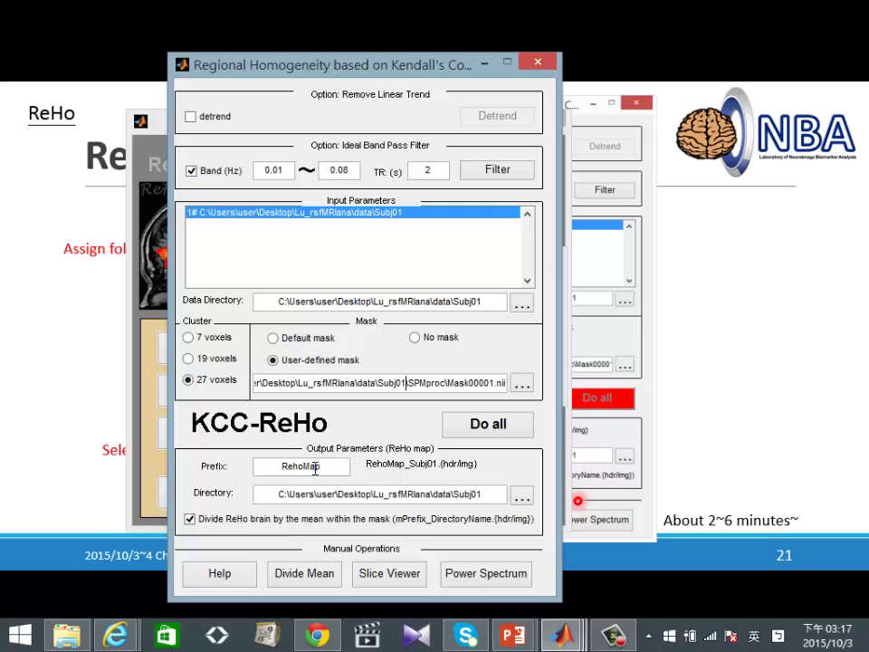
pyautogui.click(502, 494)
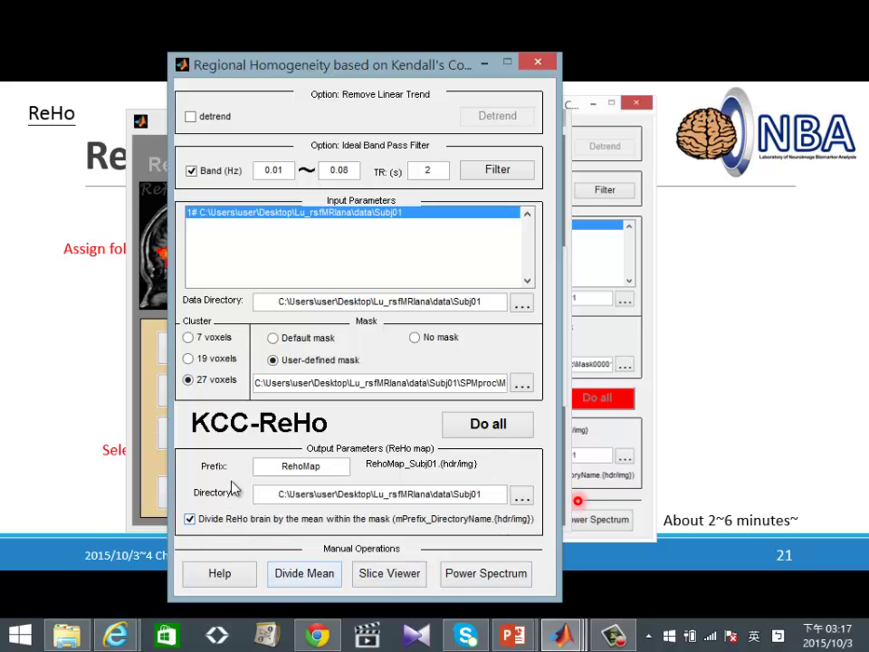
# Run the full KCC-ReHo processing for Subj01 with the configured filter, mask and output settings.
pyautogui.click(494, 426)
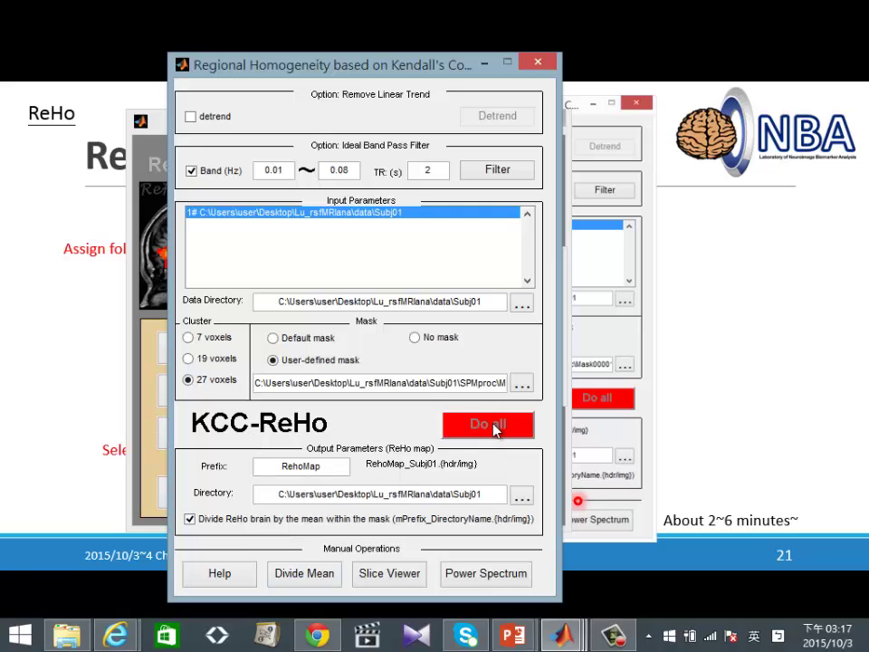
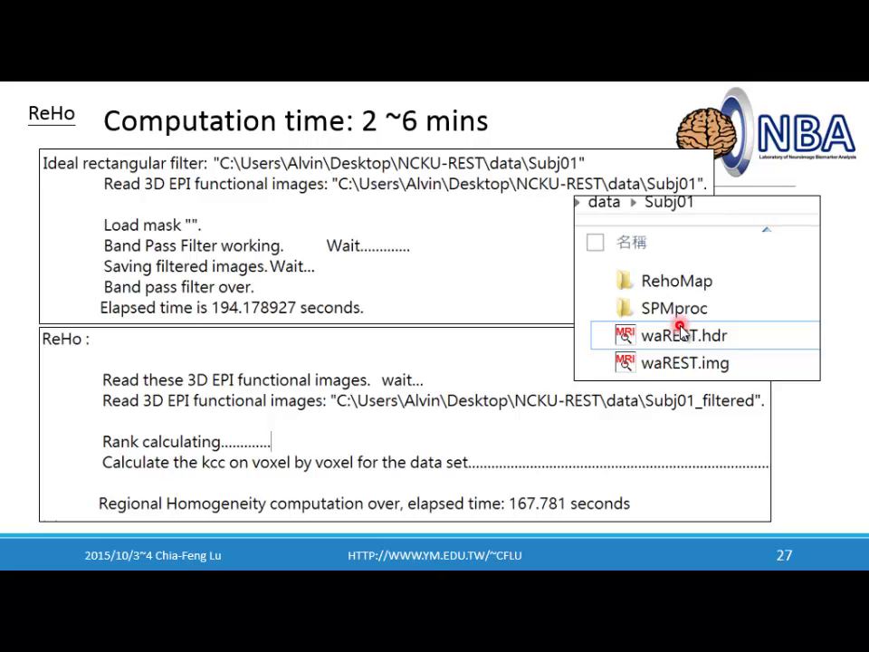
# Switch to File Explorer and examine the output files in Subj01's ReHoMap folder.
pyautogui.hotkey('alt', 'Tab')
pyautogui.hotkey('alt', 'Tab')
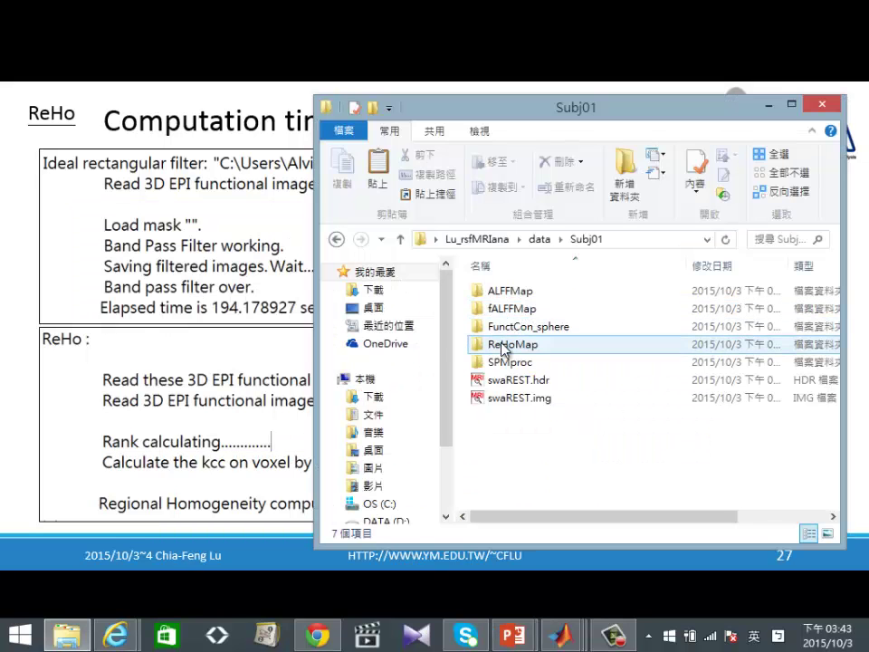
pyautogui.doubleClick(504, 346)
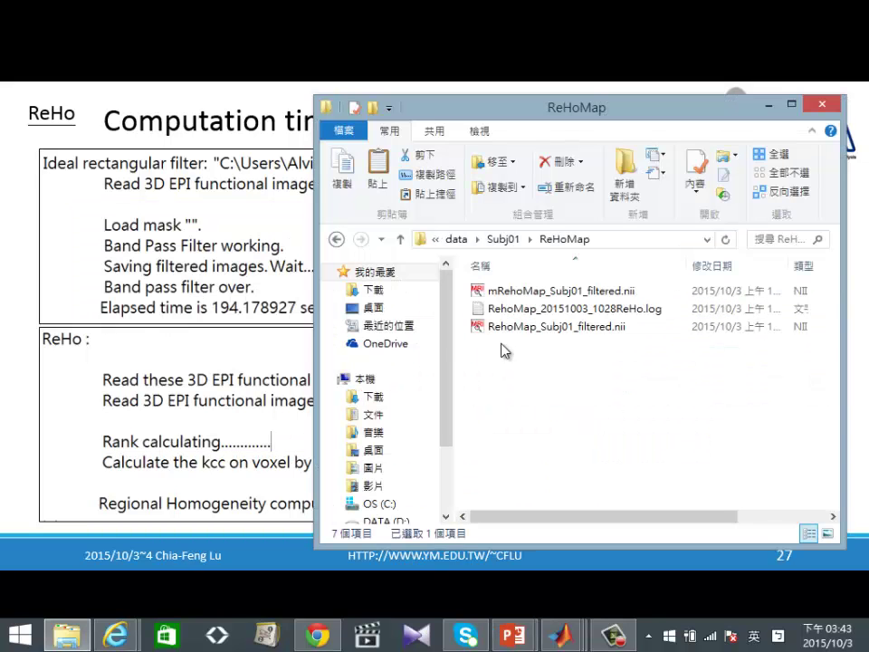
pyautogui.click(491, 292)
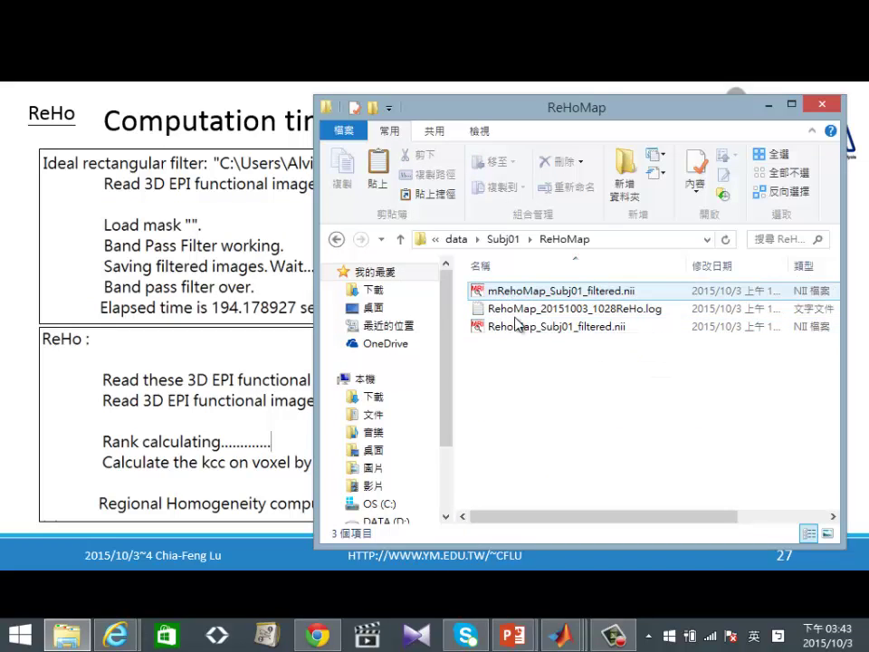
pyautogui.press('BackSpace')
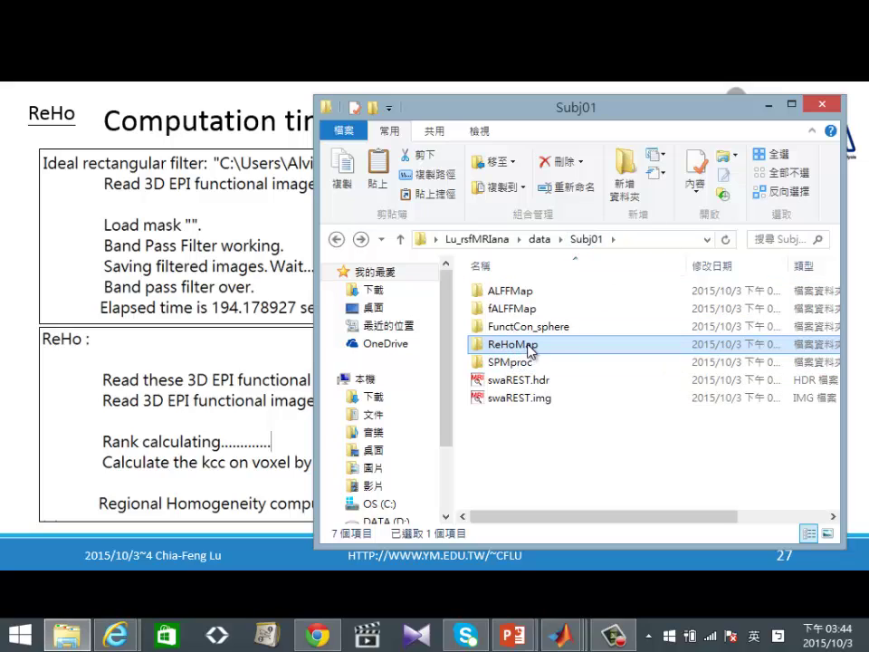
pyautogui.doubleClick(516, 343)
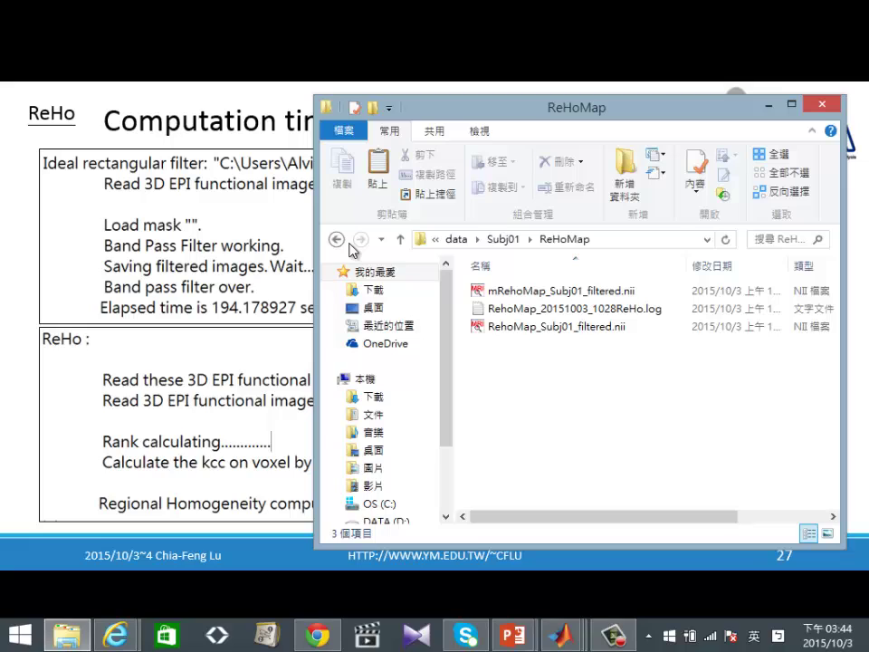
# Return to the slide show, sketch red signal curves and arrows over the computation time slide, and advance to the Slice Viewer slide.
pyautogui.click(127, 195)
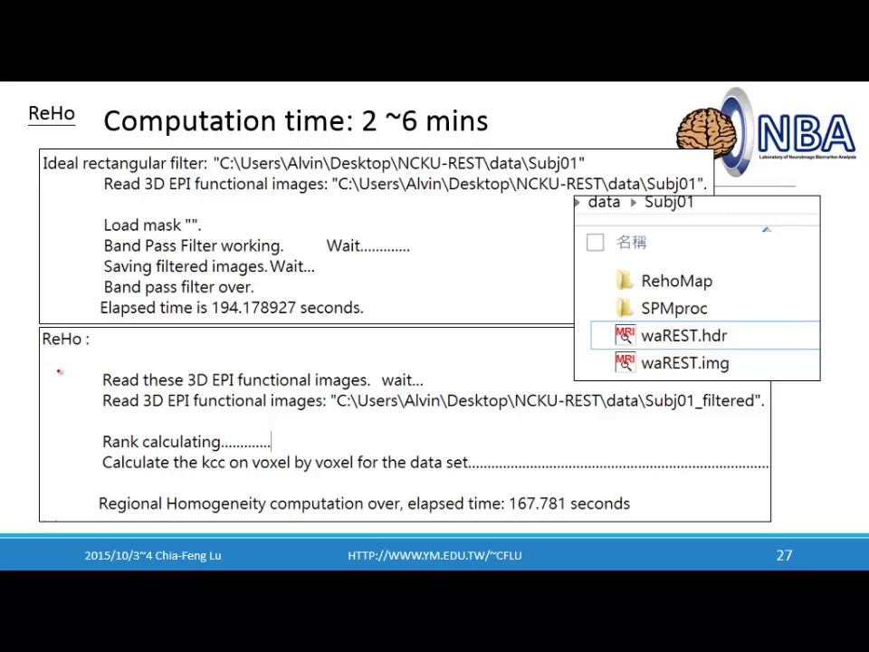
pyautogui.moveTo(56, 379)
pyautogui.mouseDown()
pyautogui.moveTo(158, 366)
pyautogui.moveTo(161, 378)
pyautogui.moveTo(178, 366)
pyautogui.moveTo(231, 366)
pyautogui.moveTo(243, 349)
pyautogui.moveTo(272, 373)
pyautogui.moveTo(336, 370)
pyautogui.mouseUp()
pyautogui.moveTo(87, 343)
pyautogui.mouseDown()
pyautogui.moveTo(129, 342)
pyautogui.moveTo(169, 324)
pyautogui.moveTo(226, 317)
pyautogui.moveTo(260, 295)
pyautogui.moveTo(306, 297)
pyautogui.moveTo(476, 235)
pyautogui.mouseUp()
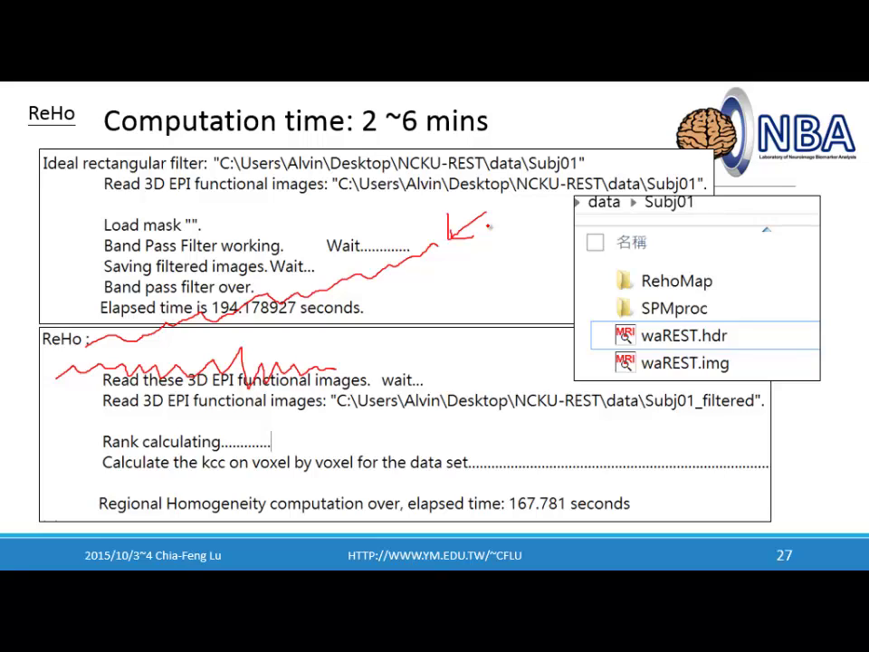
pyautogui.moveTo(105, 348); pyautogui.dragTo(432, 250)
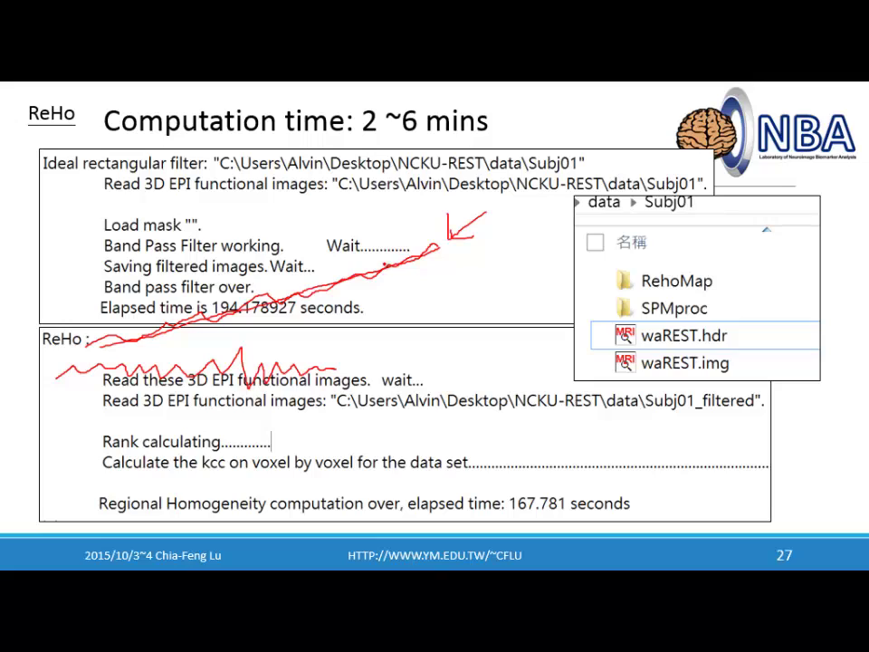
pyautogui.moveTo(386, 288)
pyautogui.mouseDown()
pyautogui.moveTo(392, 342)
pyautogui.moveTo(362, 373)
pyautogui.moveTo(395, 374)
pyautogui.mouseUp()
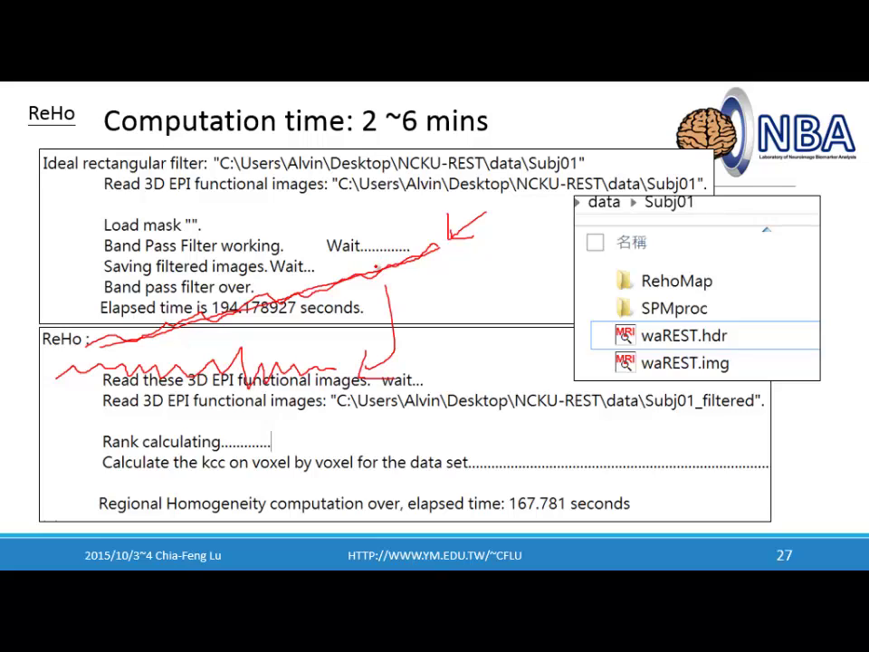
pyautogui.moveTo(96, 352)
pyautogui.mouseDown()
pyautogui.moveTo(389, 255)
pyautogui.moveTo(546, 243)
pyautogui.moveTo(542, 271)
pyautogui.moveTo(532, 246)
pyautogui.moveTo(618, 265)
pyautogui.moveTo(809, 373)
pyautogui.moveTo(860, 385)
pyautogui.mouseUp()
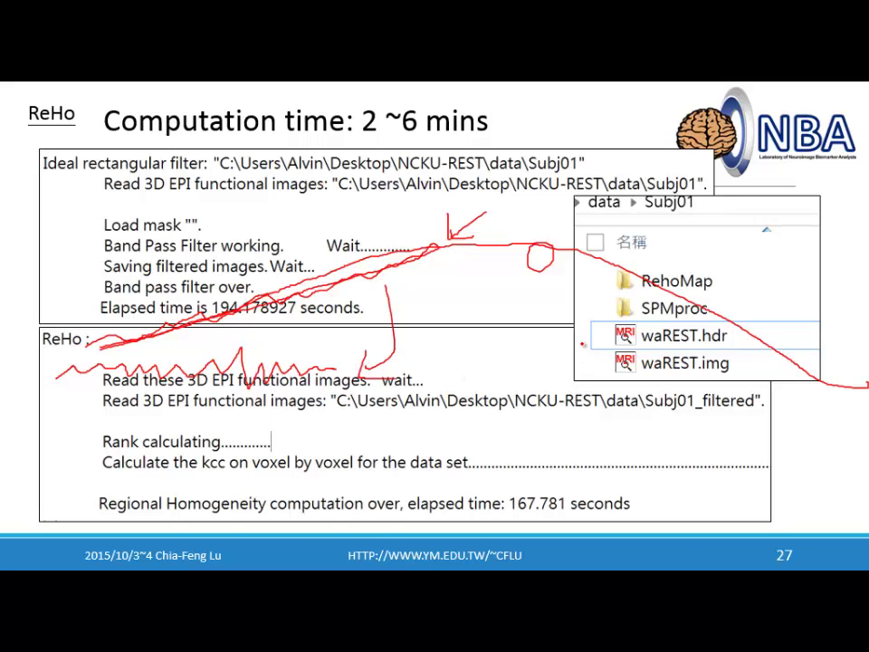
pyautogui.press('Right')
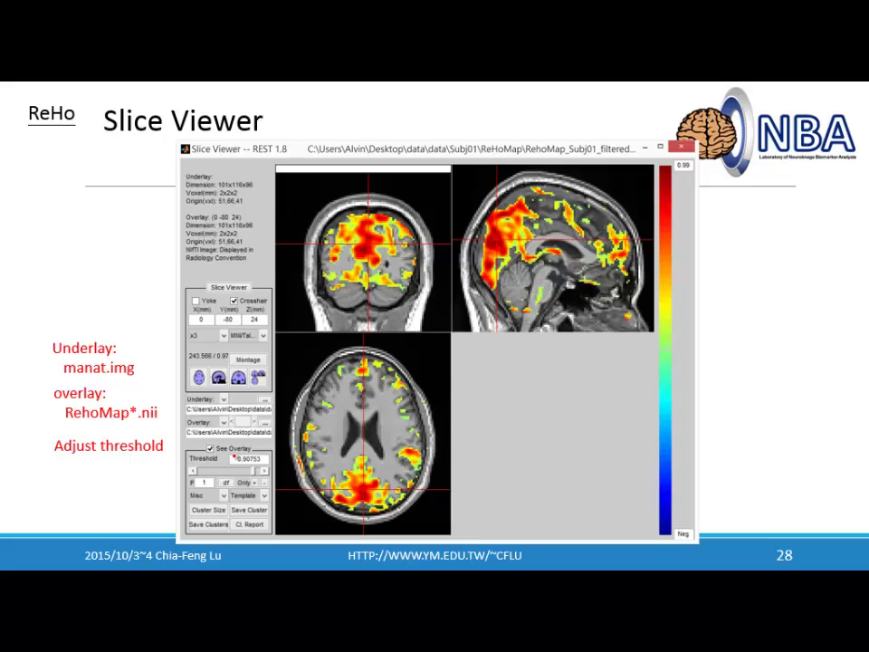
# Switch to the REST ReHo window and open the Slice Viewer, placing its window clear for use.
pyautogui.hotkey('alt', 'Tab')
pyautogui.press('Tab')
pyautogui.press('Tab')
pyautogui.press('Tab')
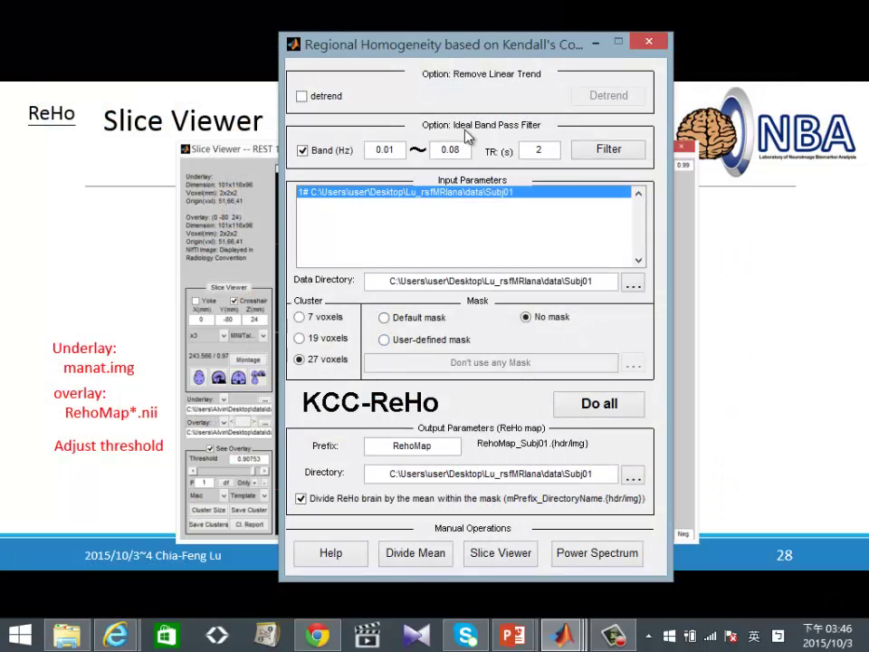
pyautogui.moveTo(441, 36); pyautogui.dragTo(368, 31)
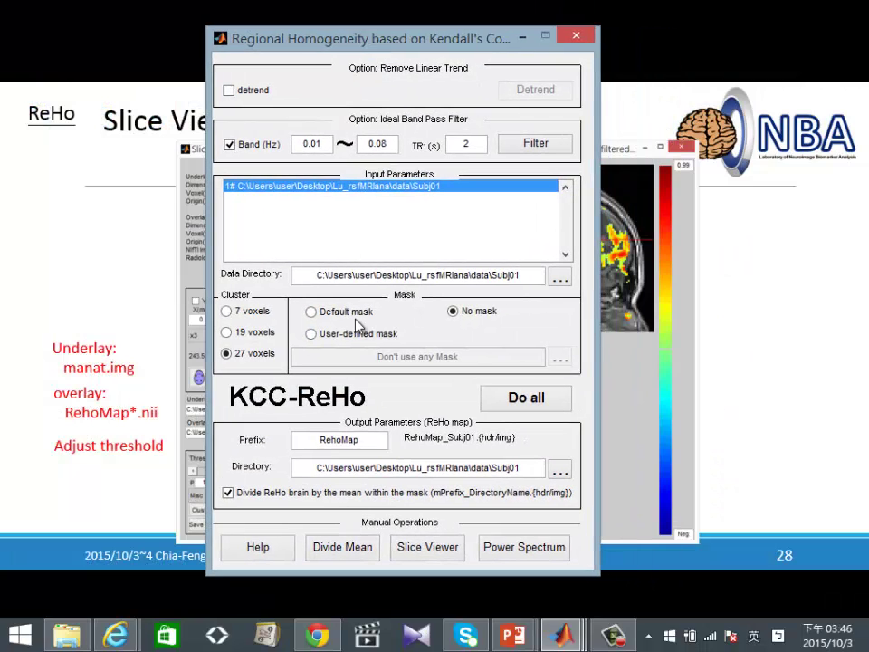
pyautogui.click(437, 553)
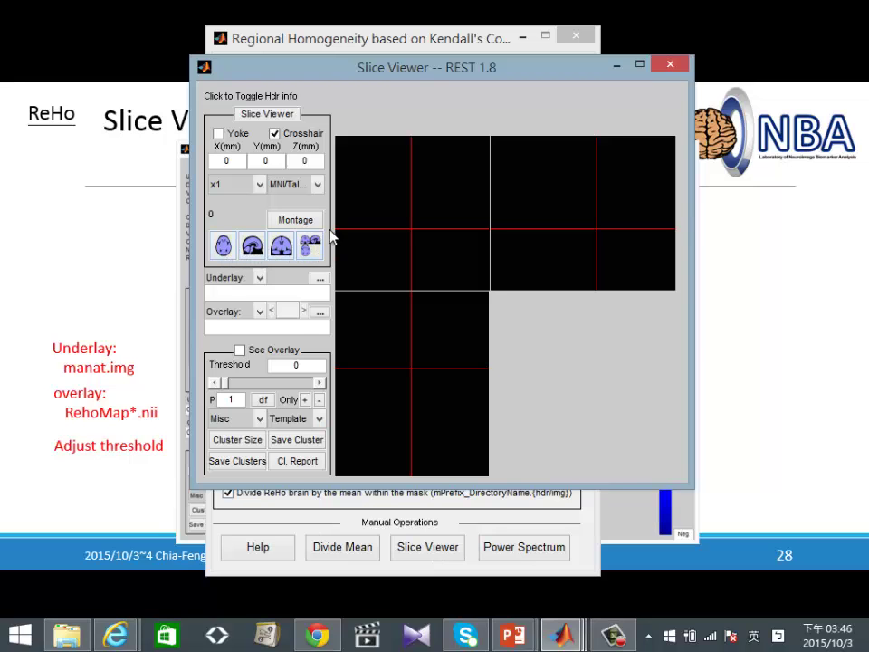
pyautogui.moveTo(184, 61); pyautogui.dragTo(56, 14)
pyautogui.moveTo(283, 34); pyautogui.dragTo(326, 56)
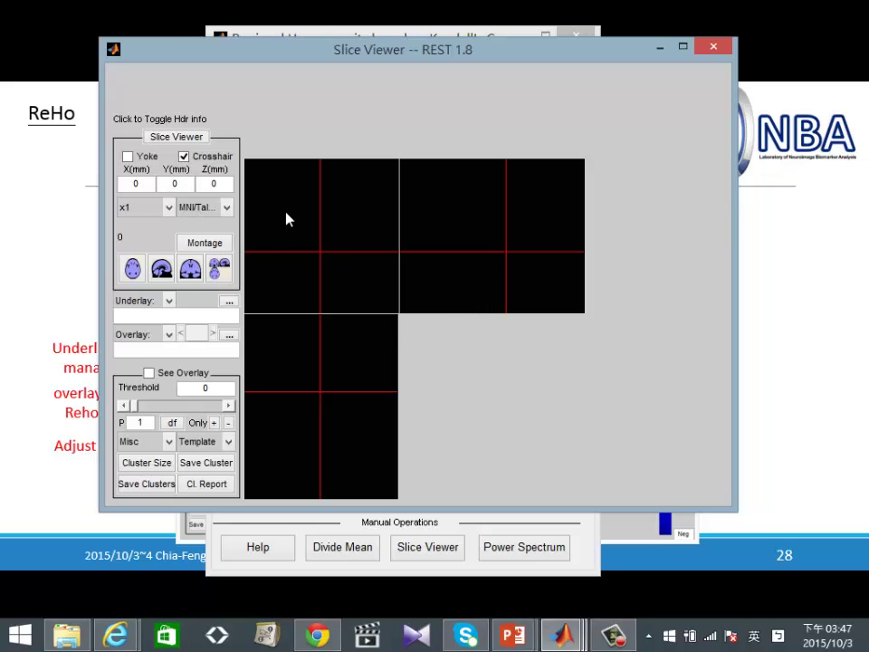
# Move the crosshair to X 41, Y 0, Z 50 mm and try x2 magnification before returning to x1.
pyautogui.moveTo(286, 219)
pyautogui.mouseDown()
pyautogui.moveTo(343, 219)
pyautogui.moveTo(324, 269)
pyautogui.moveTo(267, 230)
pyautogui.moveTo(285, 209)
pyautogui.mouseUp()
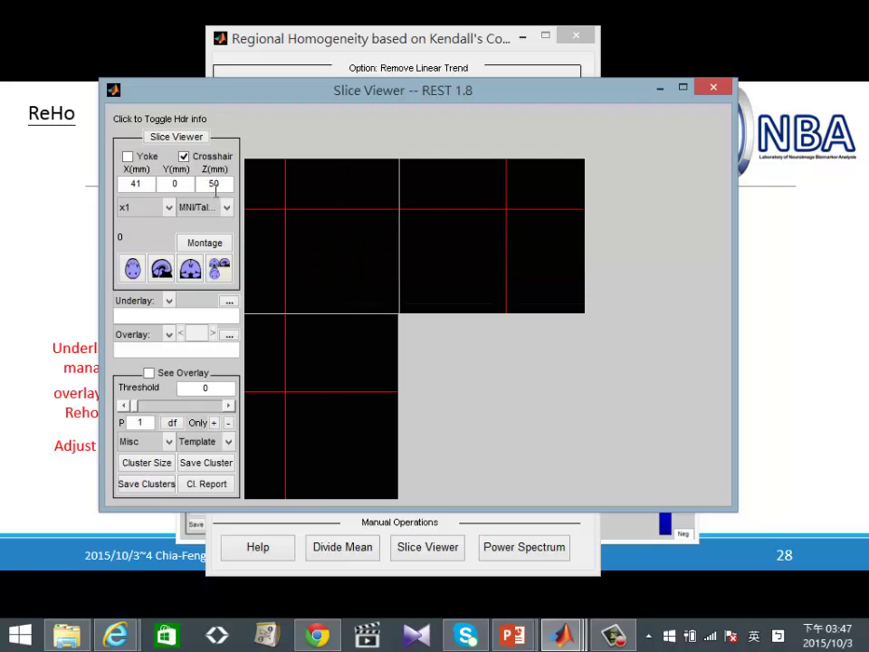
pyautogui.click(170, 210)
pyautogui.click(149, 264)
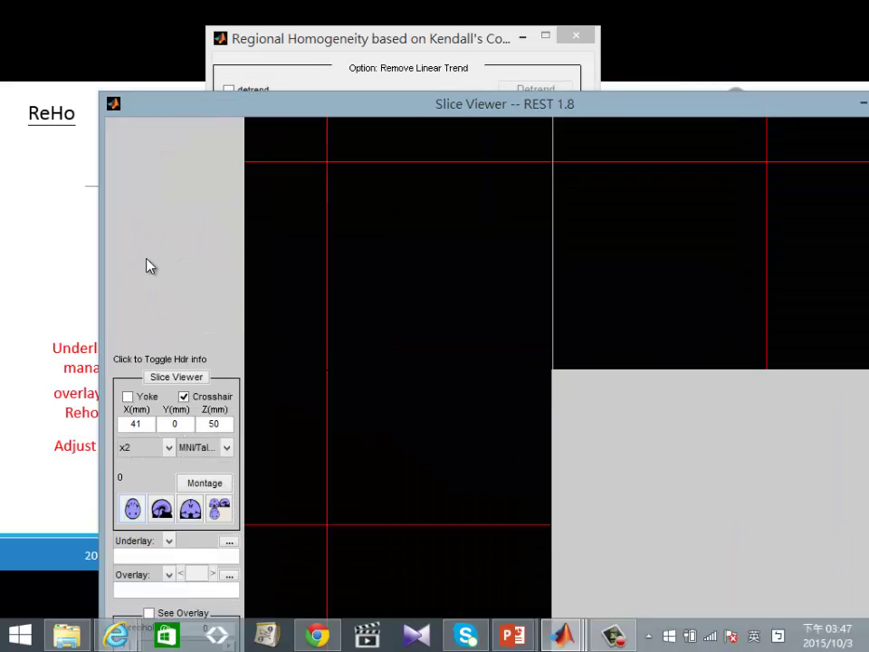
pyautogui.click(169, 447)
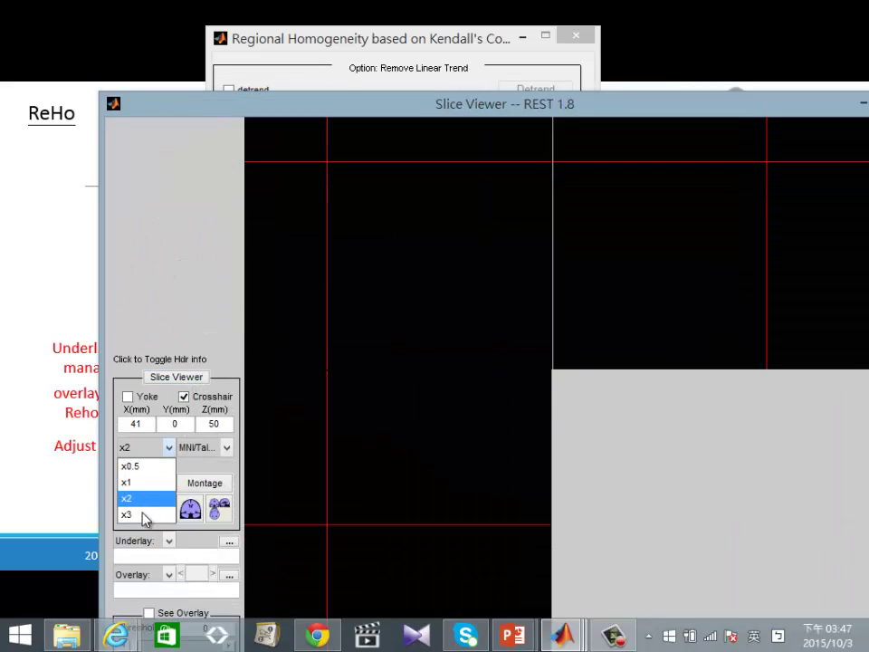
pyautogui.click(159, 482)
pyautogui.moveTo(229, 337); pyautogui.dragTo(270, 66)
# Review the coordinate conversion options and preview the axial, sagittal and coronal views before restoring the three-plane layout.
pyautogui.click(258, 182)
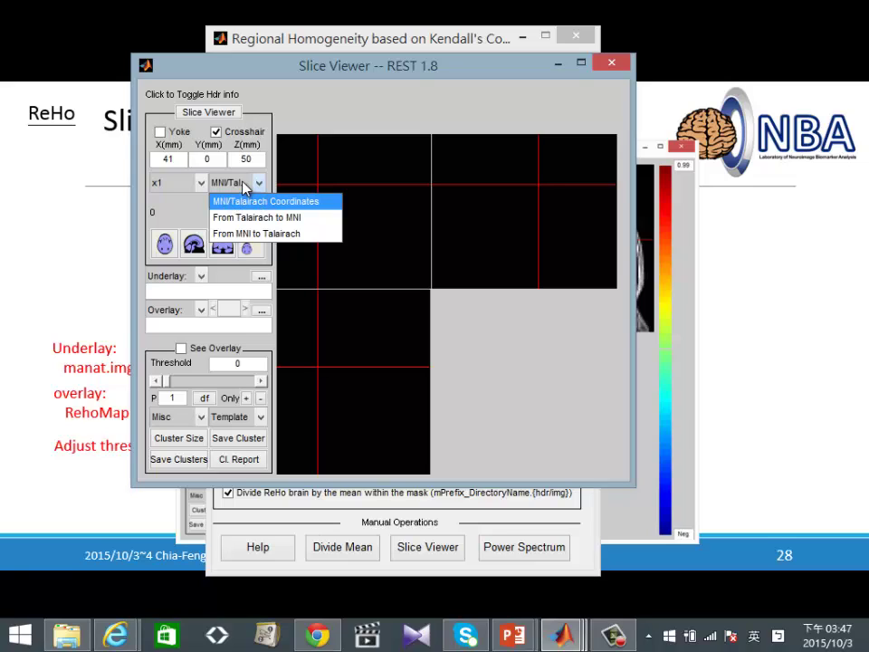
pyautogui.click(257, 202)
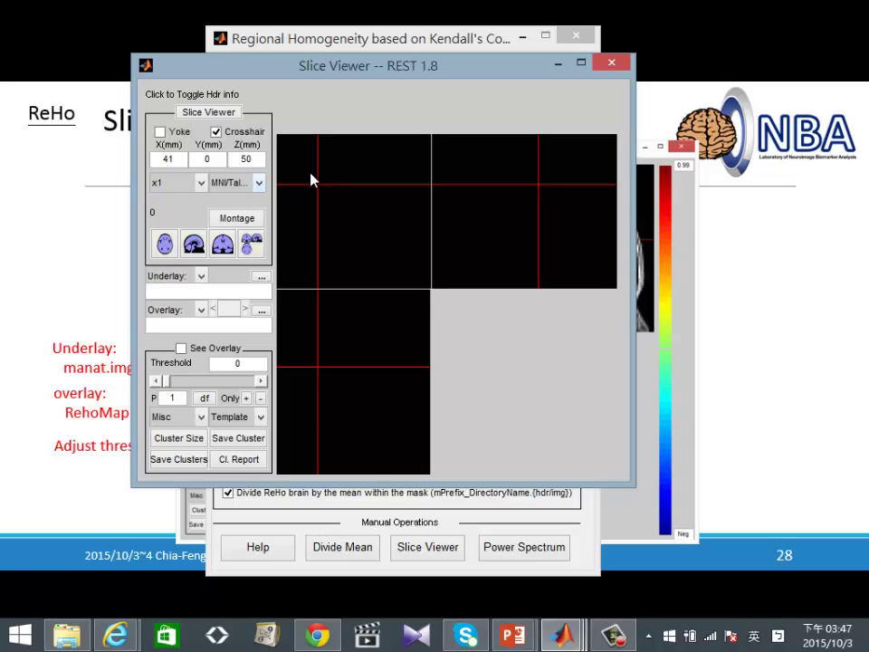
pyautogui.click(164, 244)
pyautogui.click(193, 244)
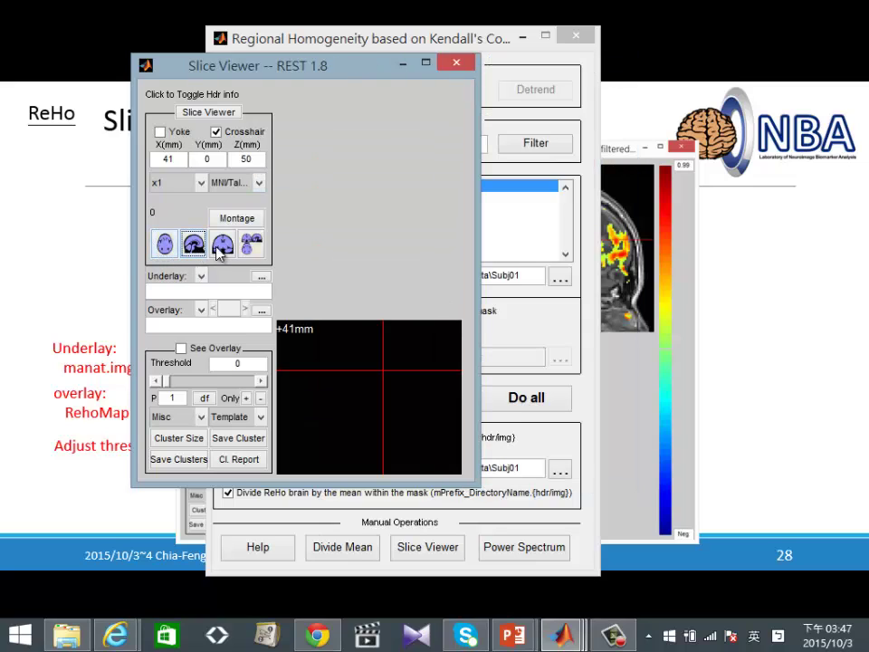
pyautogui.click(221, 245)
pyautogui.click(252, 245)
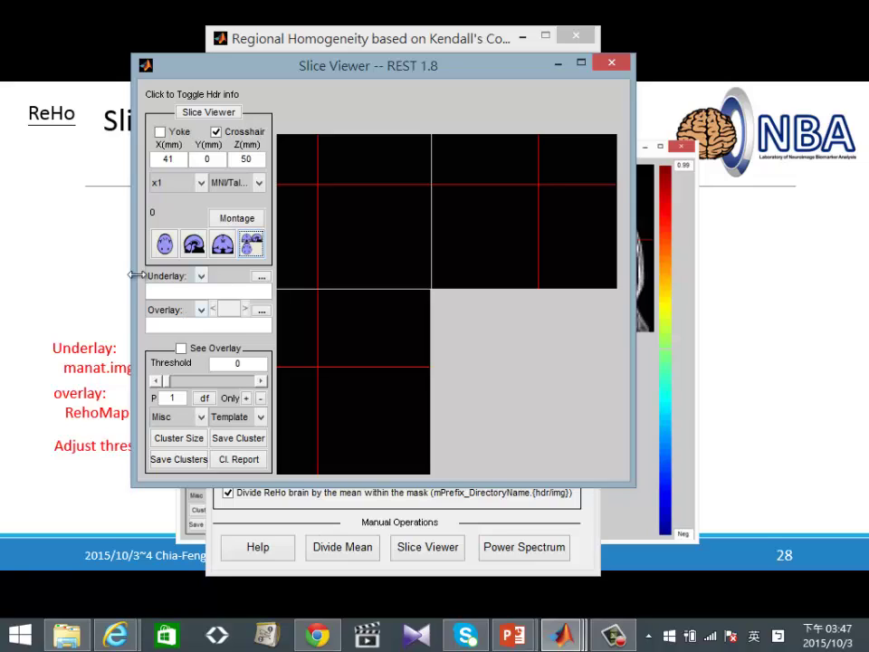
# Load mwanat.img from Subj01's SPMproc folder as the underlay and acknowledge the voxel size warning.
pyautogui.click(261, 277)
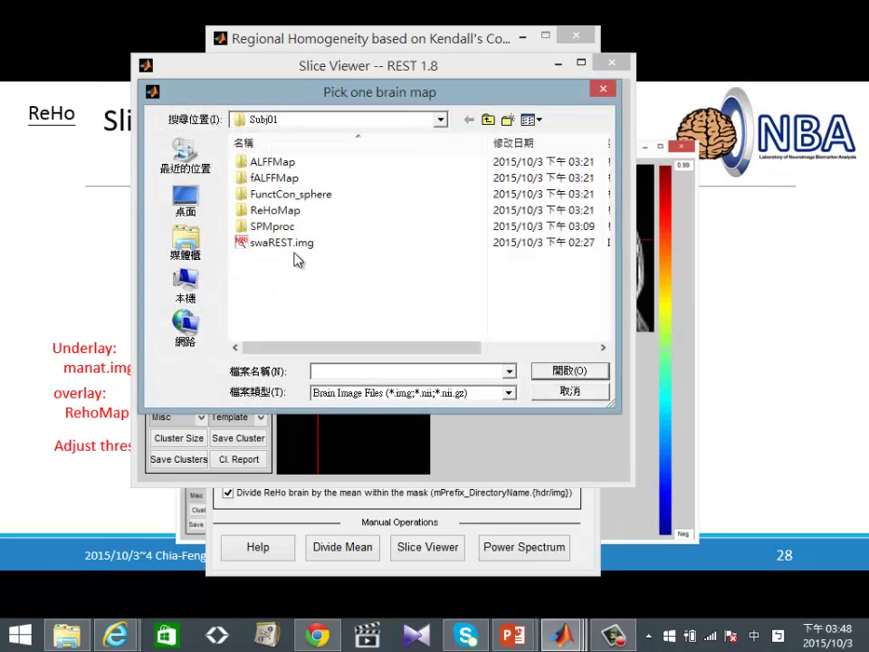
pyautogui.doubleClick(276, 216)
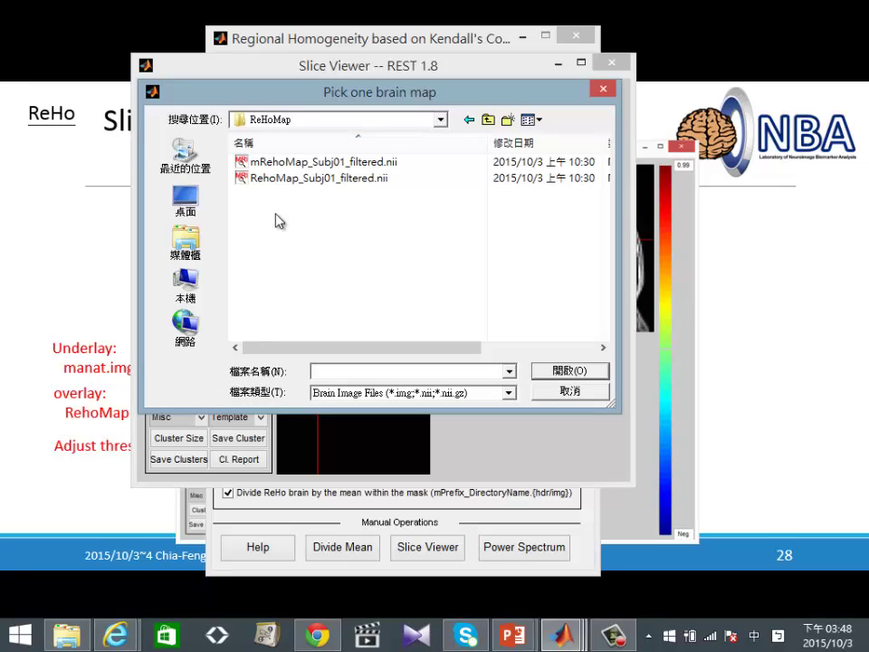
pyautogui.click(488, 118)
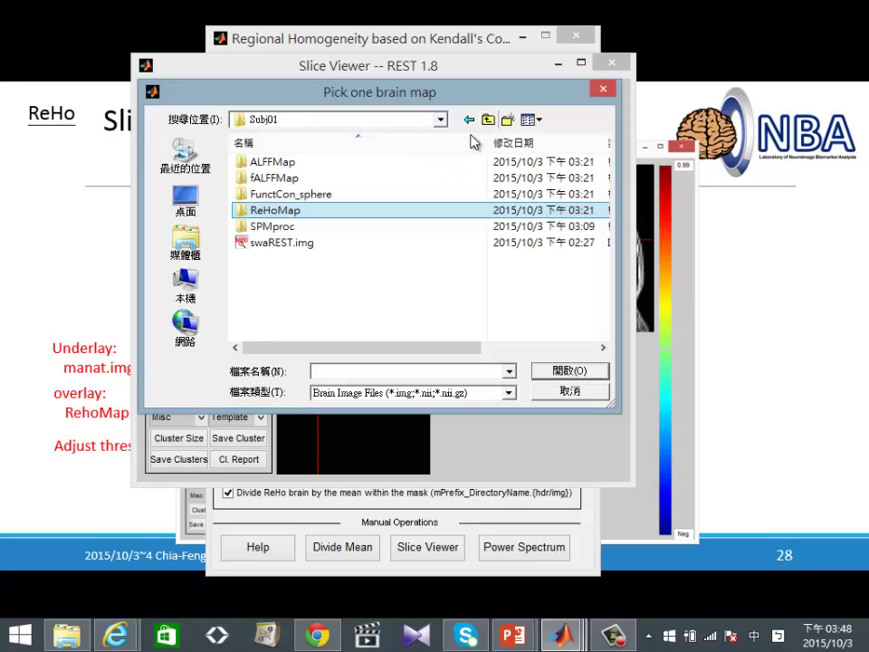
pyautogui.doubleClick(284, 228)
pyautogui.click(297, 241)
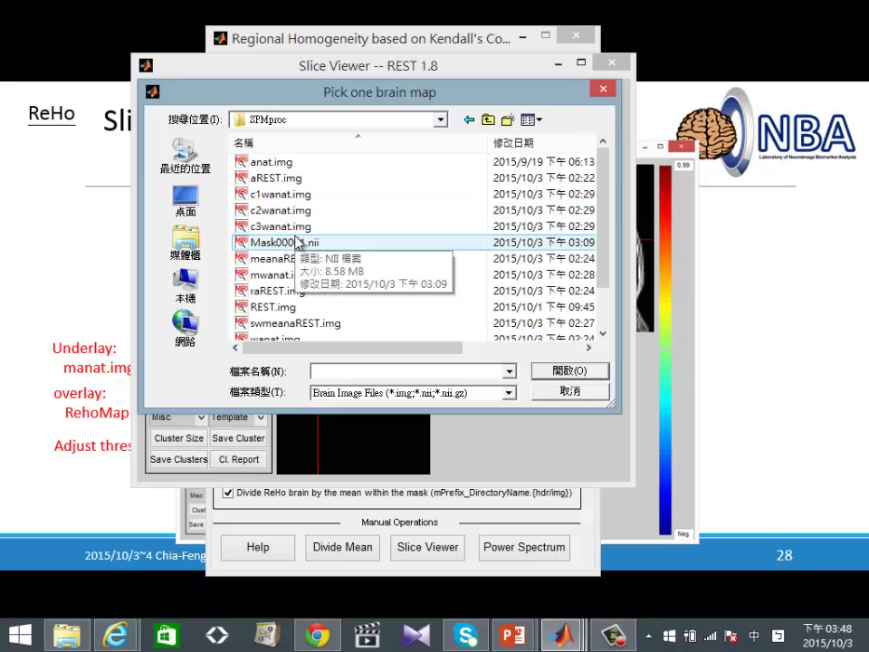
pyautogui.scroll(-1, 297, 242)
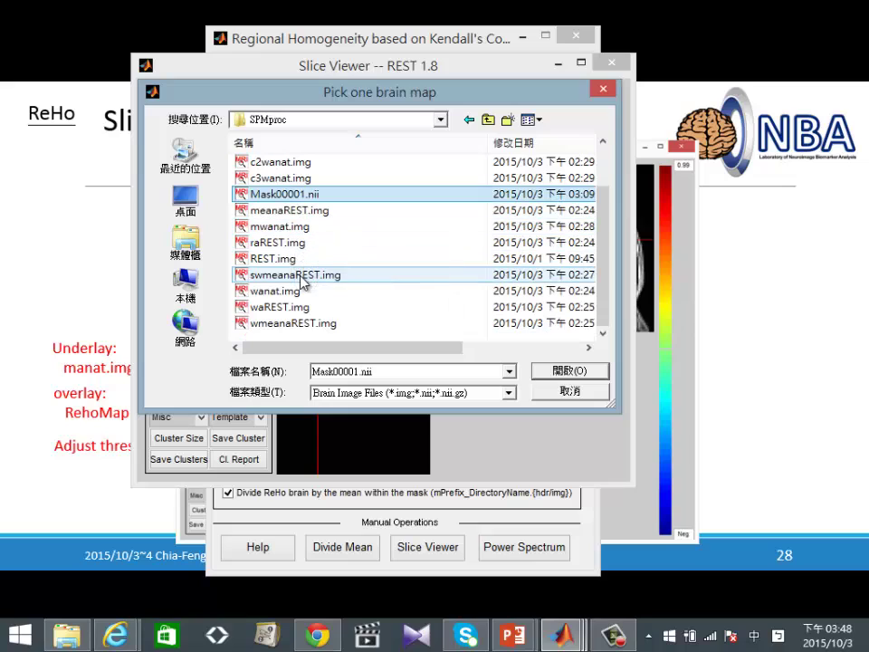
pyautogui.click(284, 228)
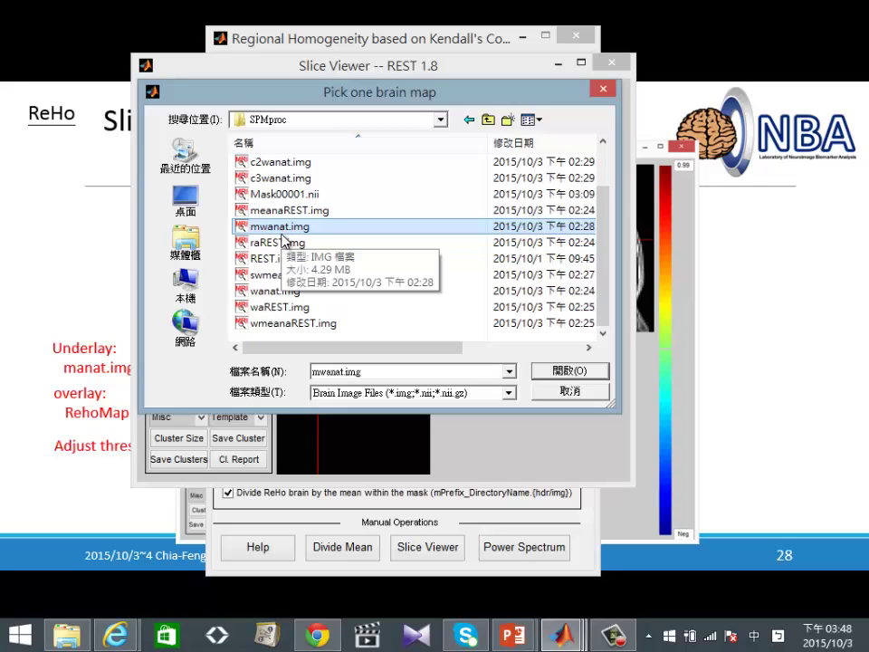
pyautogui.doubleClick(262, 227)
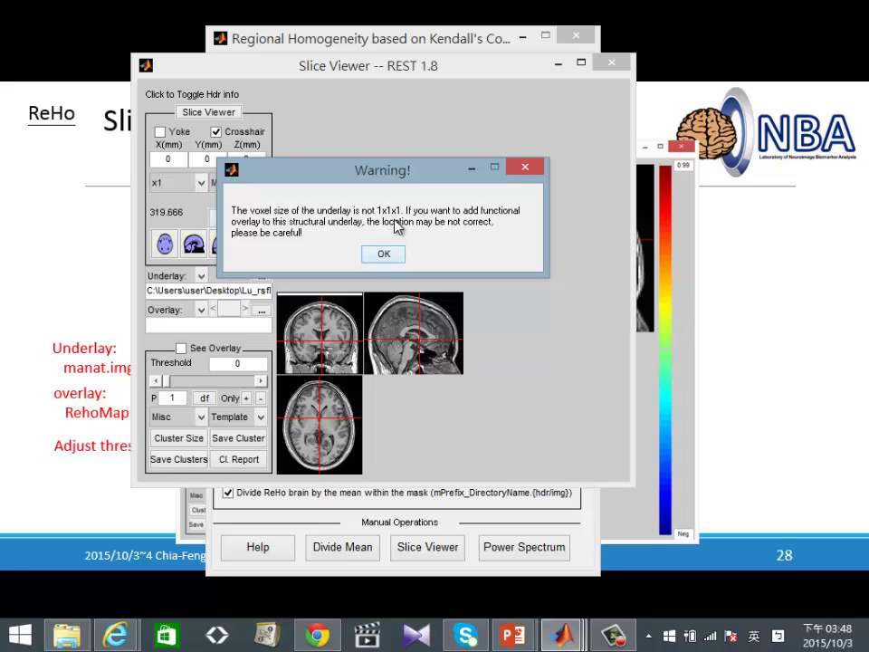
pyautogui.click(385, 254)
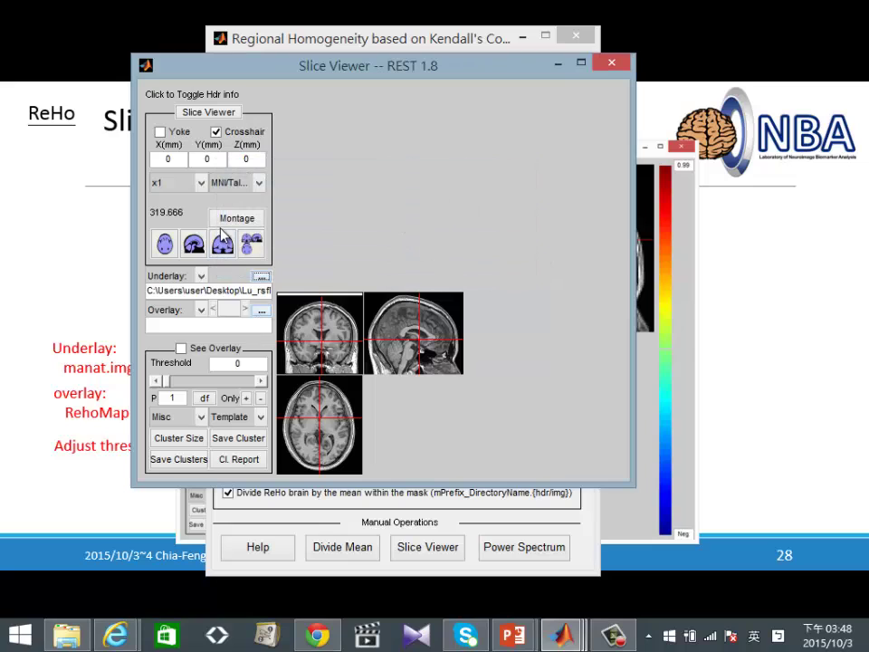
# Magnify the underlay slices to x2 and shift the viewer window slightly aside.
pyautogui.click(199, 184)
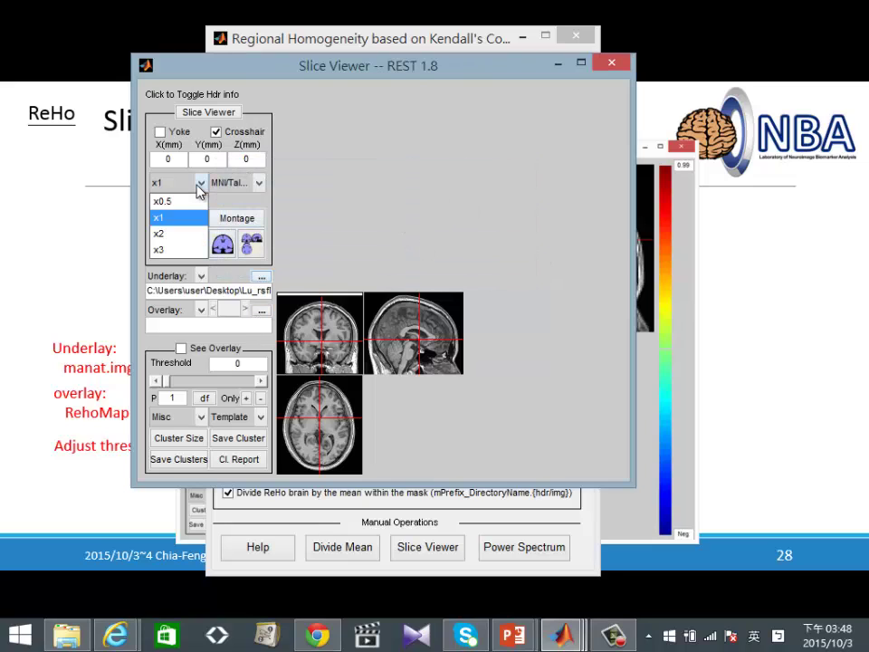
pyautogui.click(167, 233)
pyautogui.moveTo(460, 50); pyautogui.dragTo(417, 50)
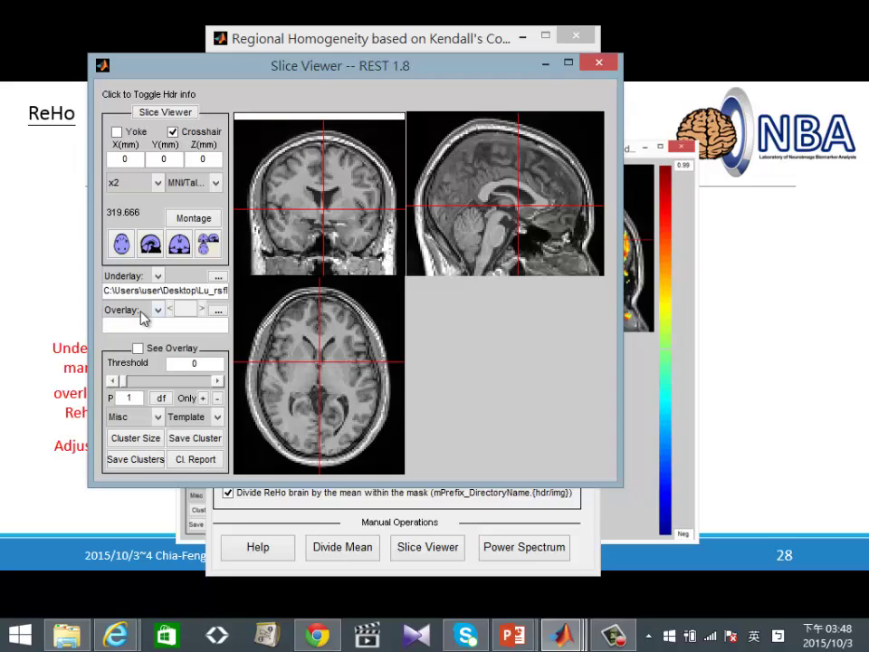
# Load RehoMap_Subj01_filtered.nii from Subj01's ReHoMap folder as the overlay.
pyautogui.click(219, 313)
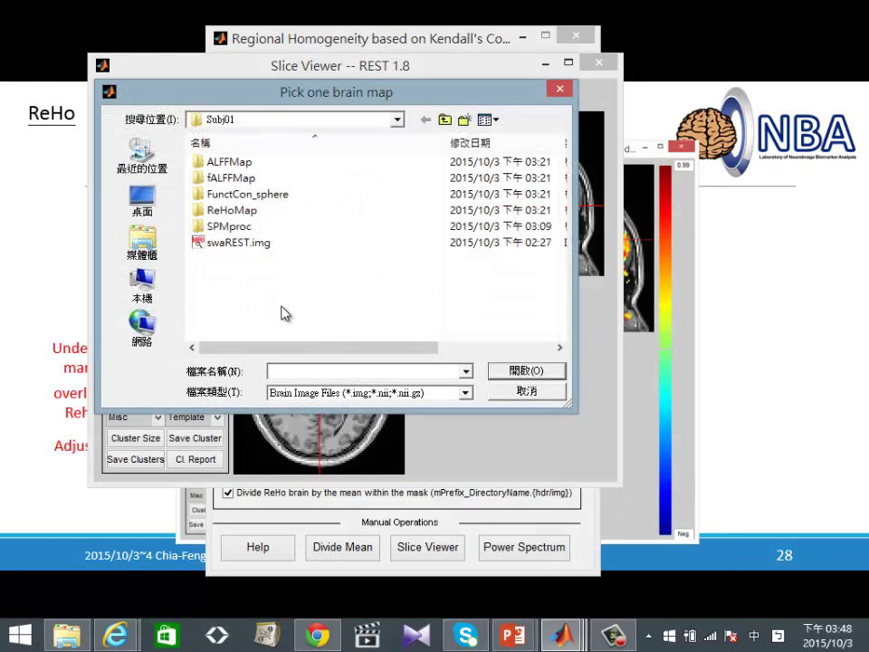
pyautogui.click(244, 214)
pyautogui.doubleClick(243, 211)
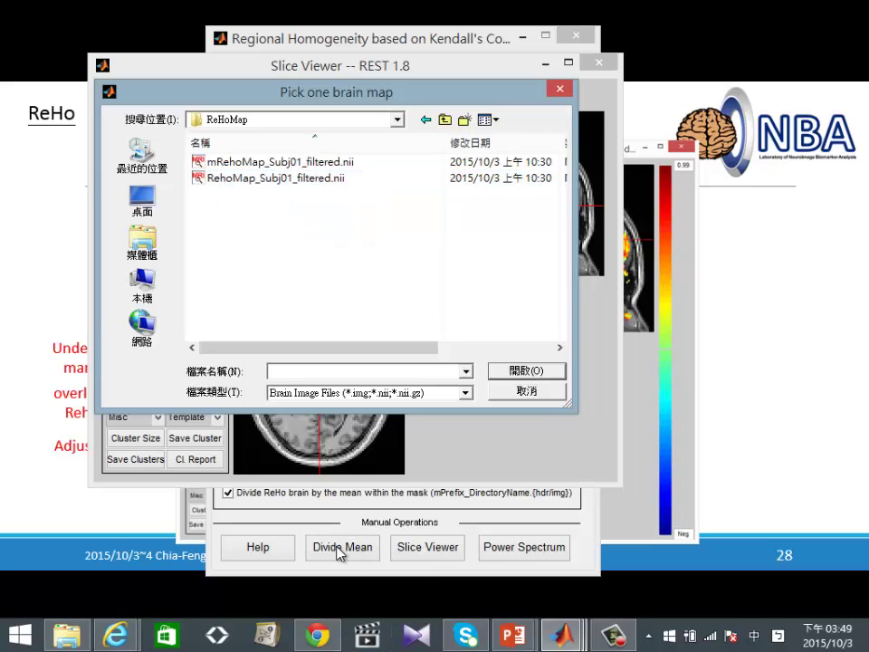
pyautogui.click(217, 179)
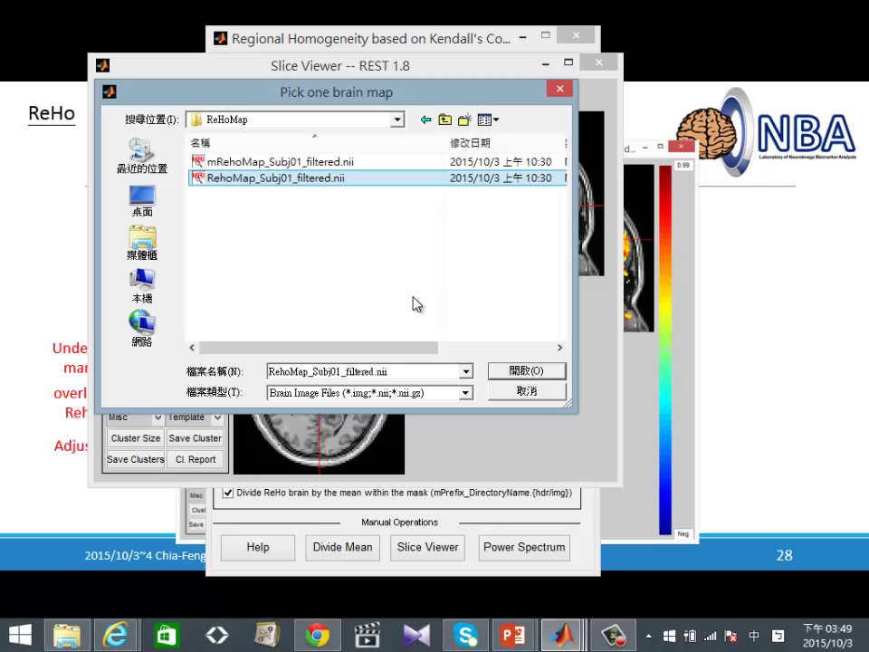
pyautogui.click(524, 372)
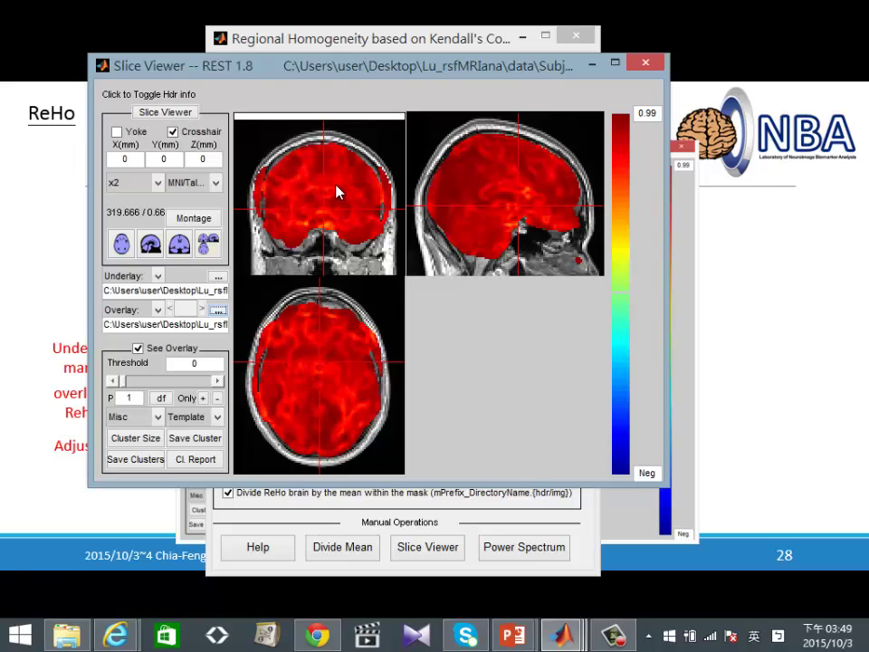
# Raise the overlay threshold gradually to 0.90753 so only voxels with high ReHo values are displayed.
pyautogui.doubleClick(178, 363)
pyautogui.click(198, 382)
pyautogui.click(199, 384)
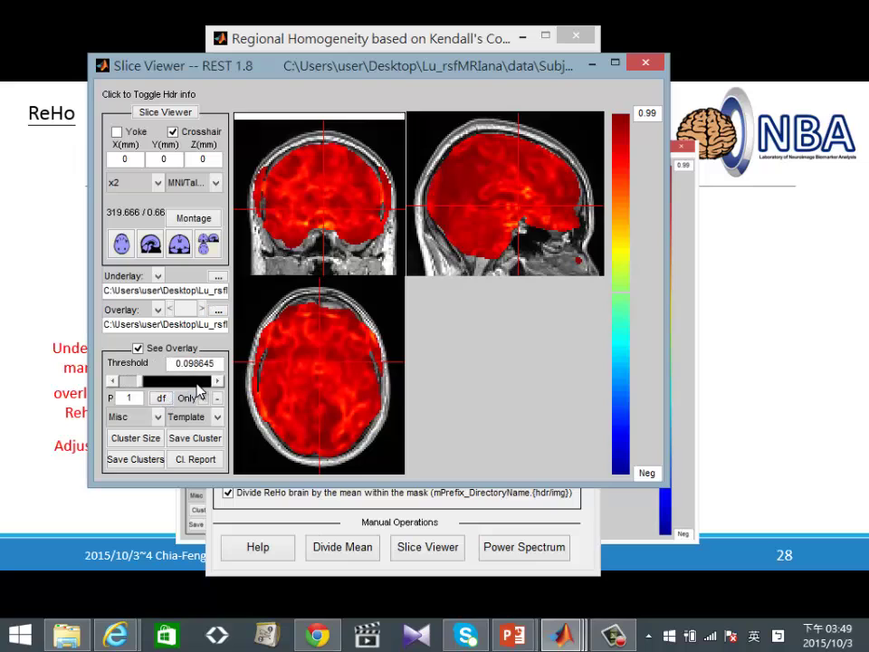
pyautogui.click(198, 384)
pyautogui.click(198, 384)
pyautogui.click(198, 384)
pyautogui.click(199, 384)
pyautogui.click(198, 389)
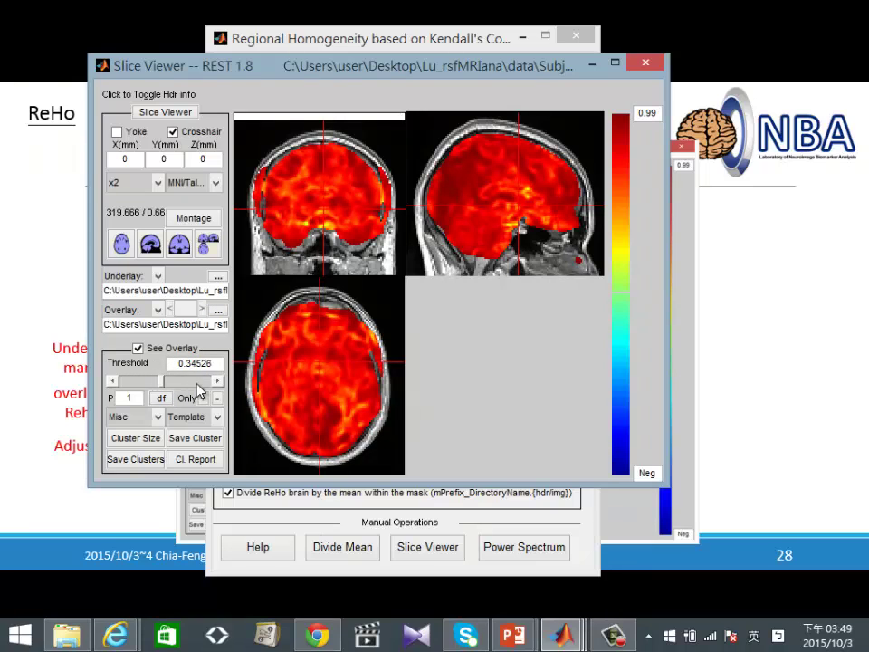
pyautogui.click(200, 392)
pyautogui.click(200, 391)
pyautogui.click(201, 392)
pyautogui.click(201, 391)
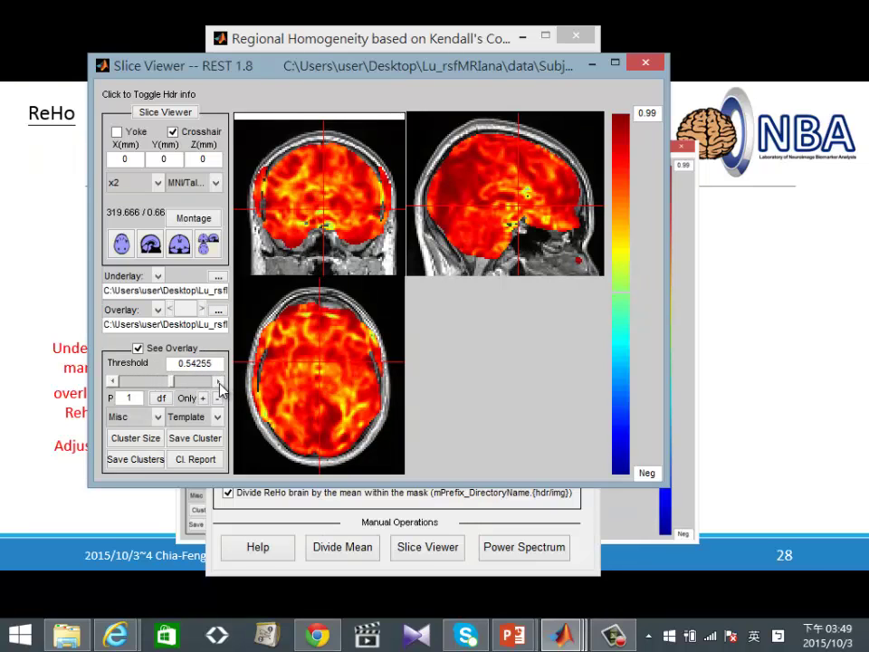
pyautogui.click(219, 388)
pyautogui.click(200, 392)
pyautogui.click(202, 389)
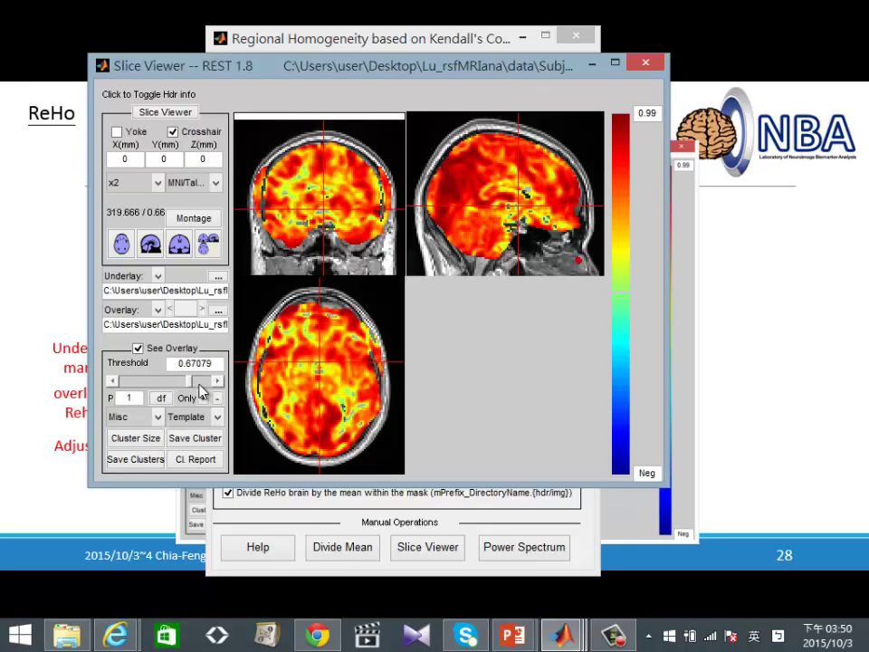
pyautogui.click(204, 388)
pyautogui.click(204, 387)
pyautogui.click(207, 389)
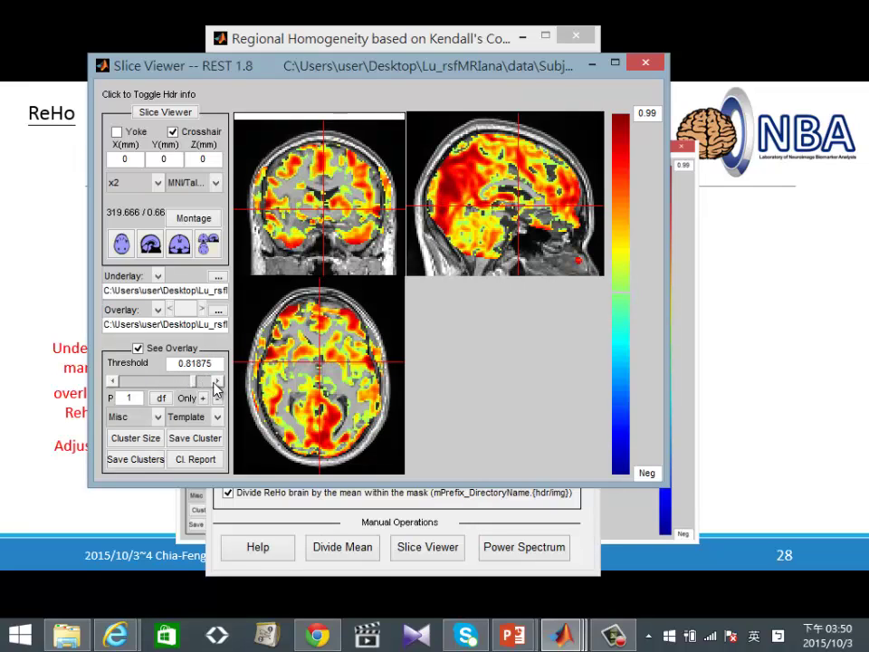
pyautogui.click(217, 384)
pyautogui.click(217, 384)
pyautogui.click(217, 384)
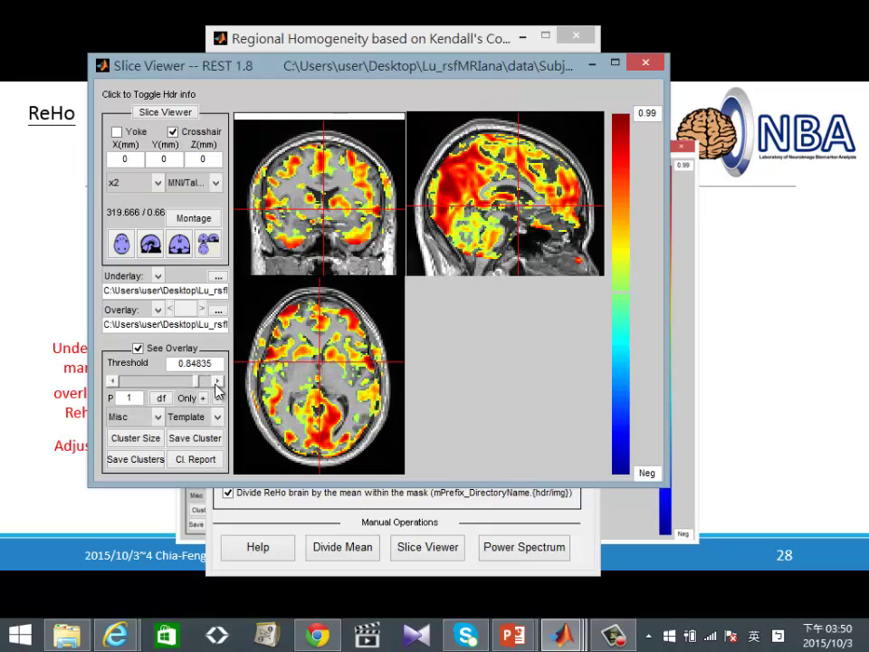
pyautogui.click(112, 380)
pyautogui.click(112, 381)
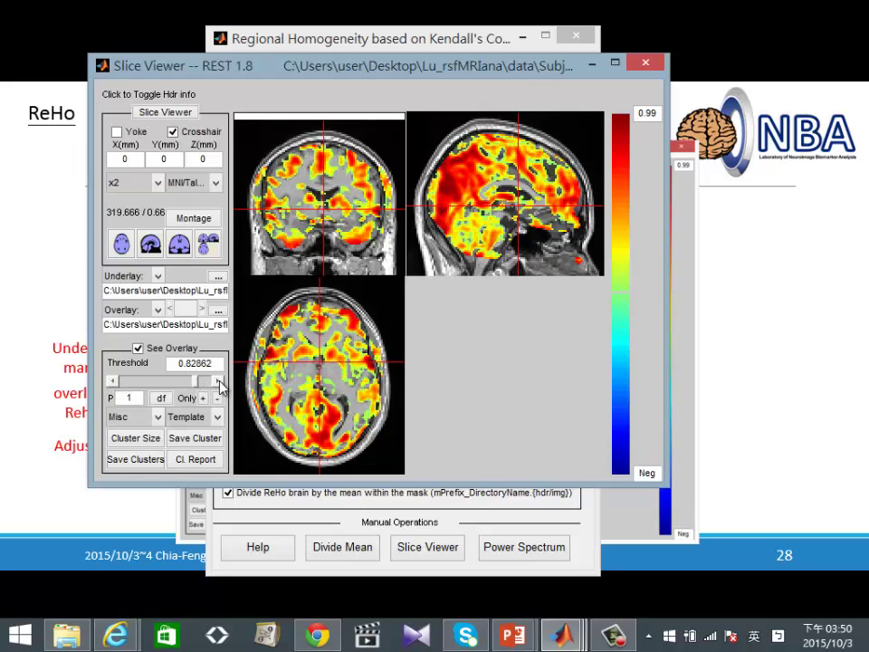
pyautogui.click(217, 384)
pyautogui.click(217, 384)
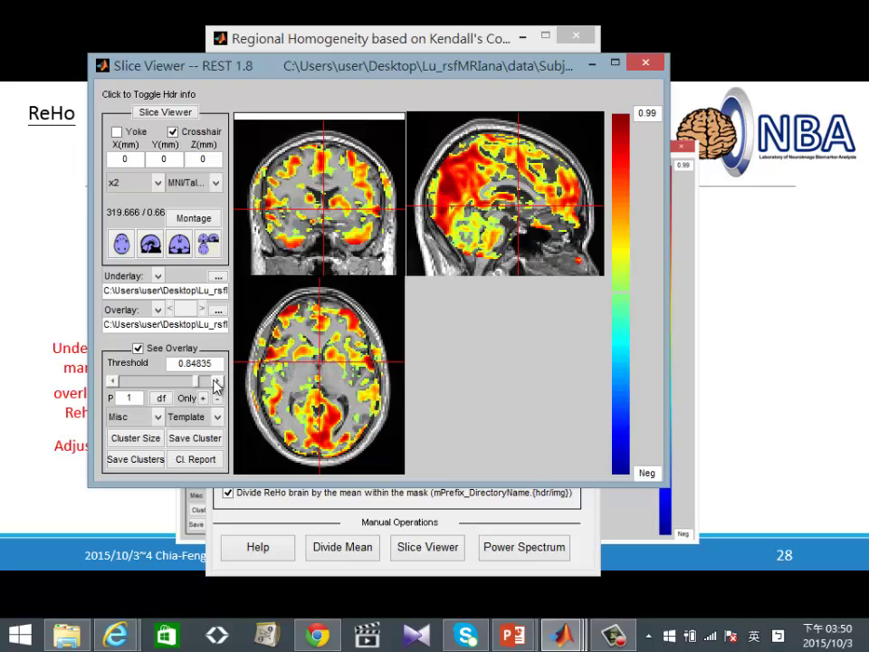
pyautogui.click(217, 382)
pyautogui.click(218, 382)
pyautogui.click(217, 383)
pyautogui.click(217, 383)
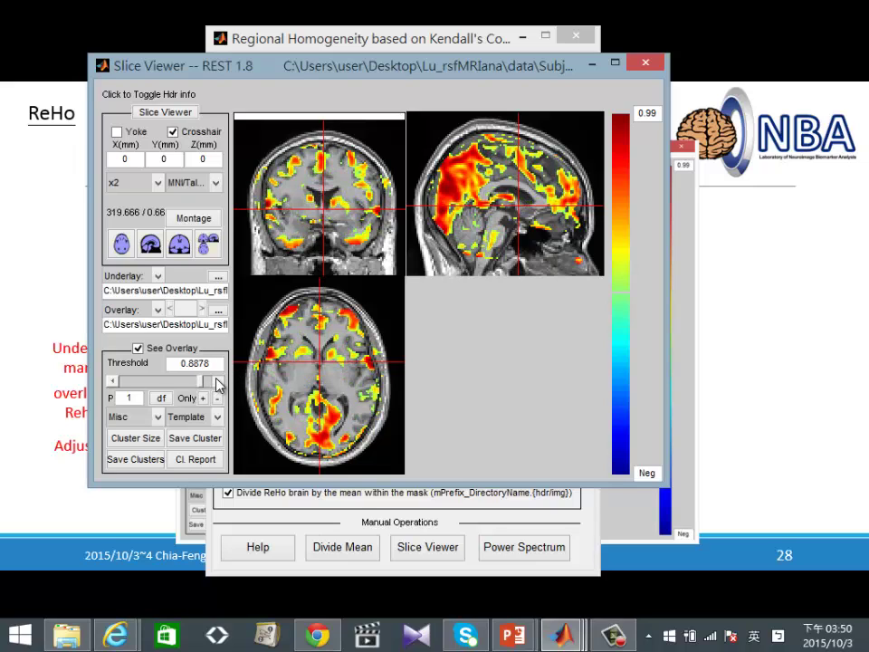
pyautogui.click(217, 382)
pyautogui.click(218, 382)
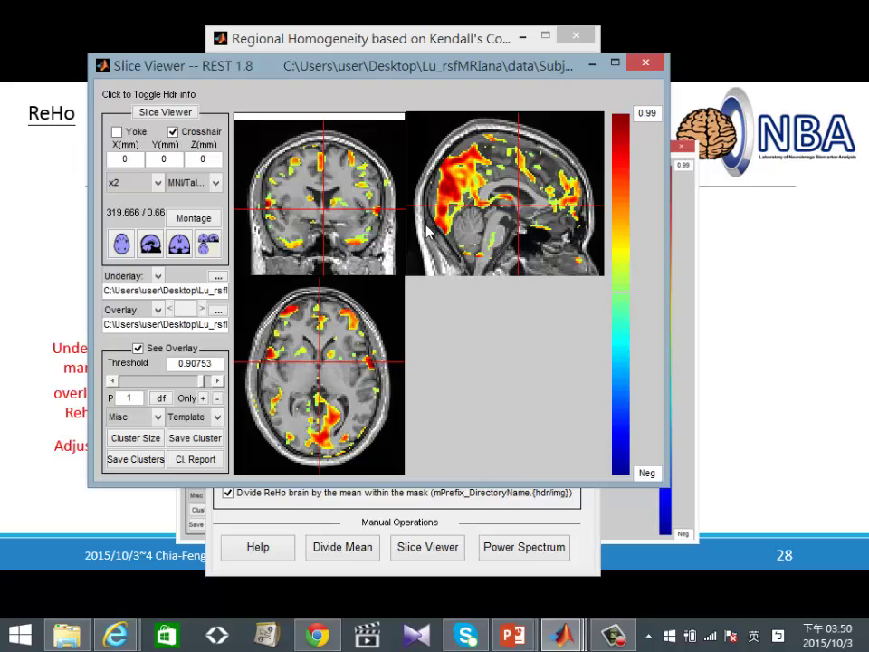
# Examine the posterior midline ReHo cluster in the sagittal view at several crosshair positions, ending at X 0, Y -66, Z 28 mm.
pyautogui.click(462, 179)
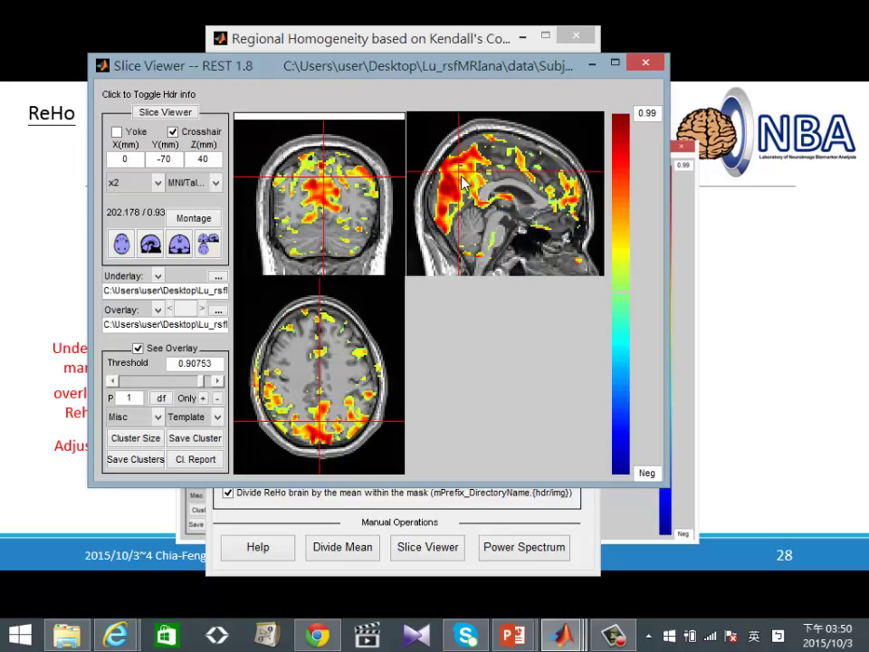
pyautogui.click(464, 176)
pyautogui.click(462, 184)
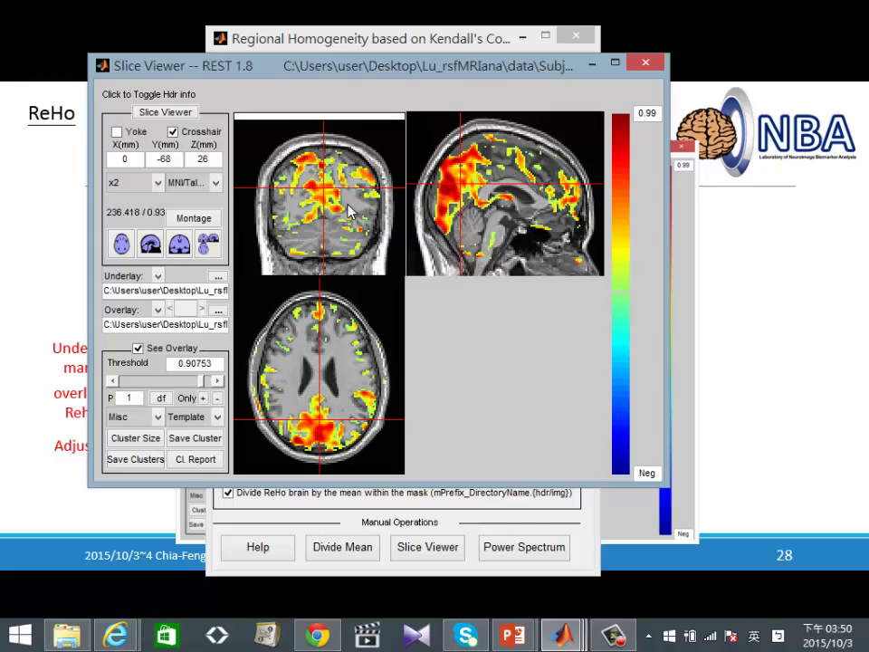
pyautogui.click(446, 189)
pyautogui.click(454, 176)
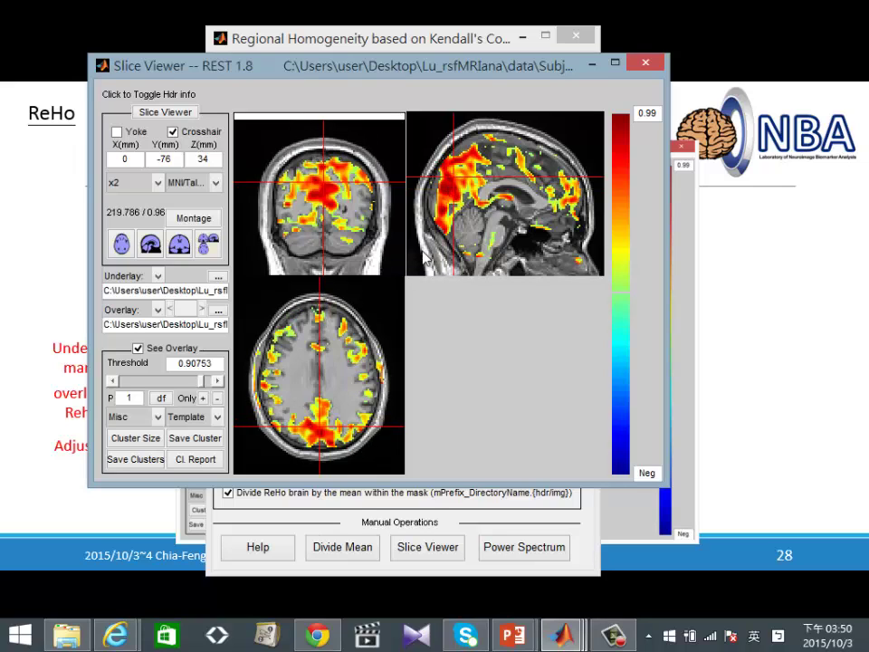
pyautogui.click(454, 171)
pyautogui.click(464, 188)
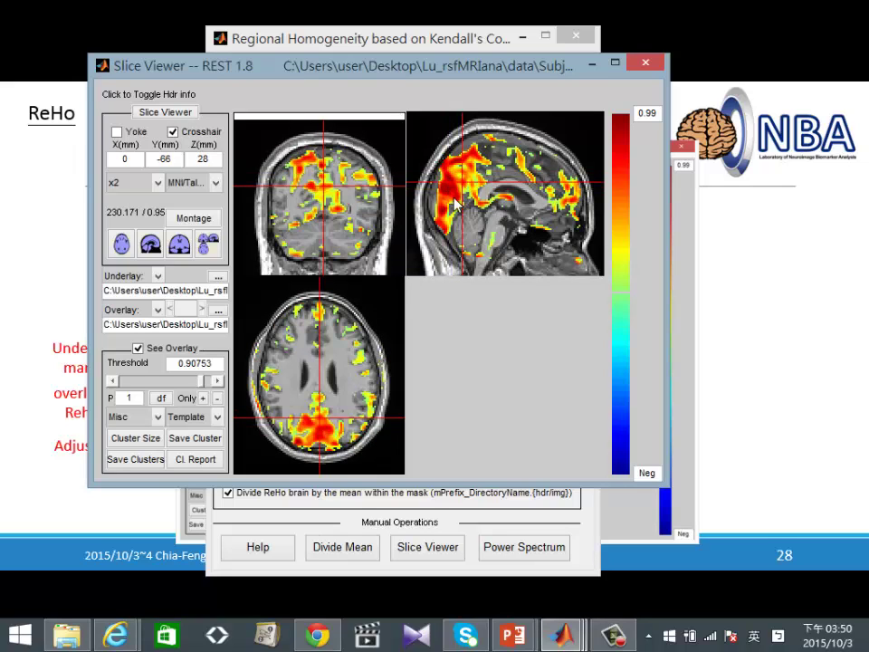
# Examine the same posterior midline cluster in the axial slice at Z 28 mm by moving the crosshair through it.
pyautogui.click(320, 397)
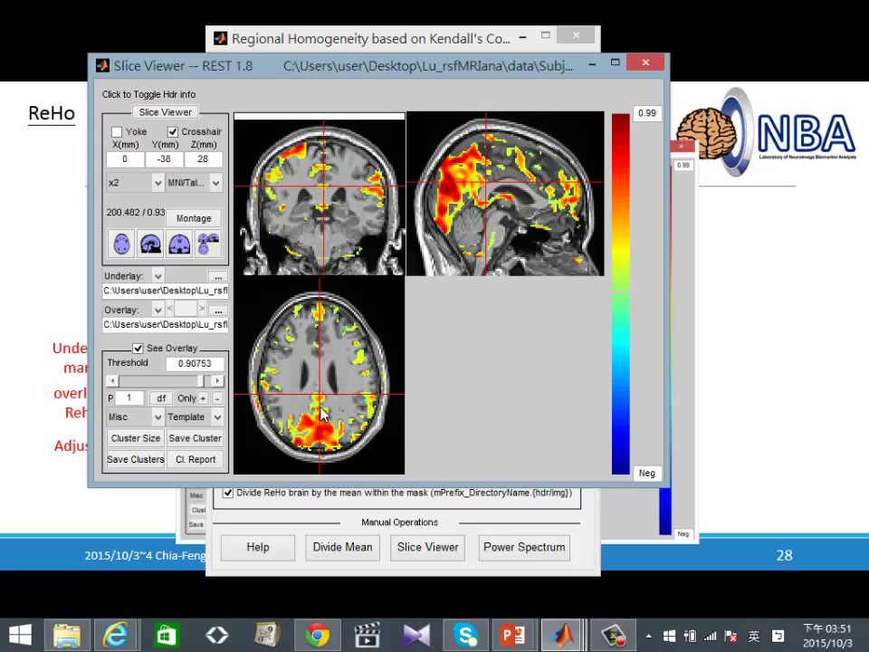
pyautogui.click(322, 406)
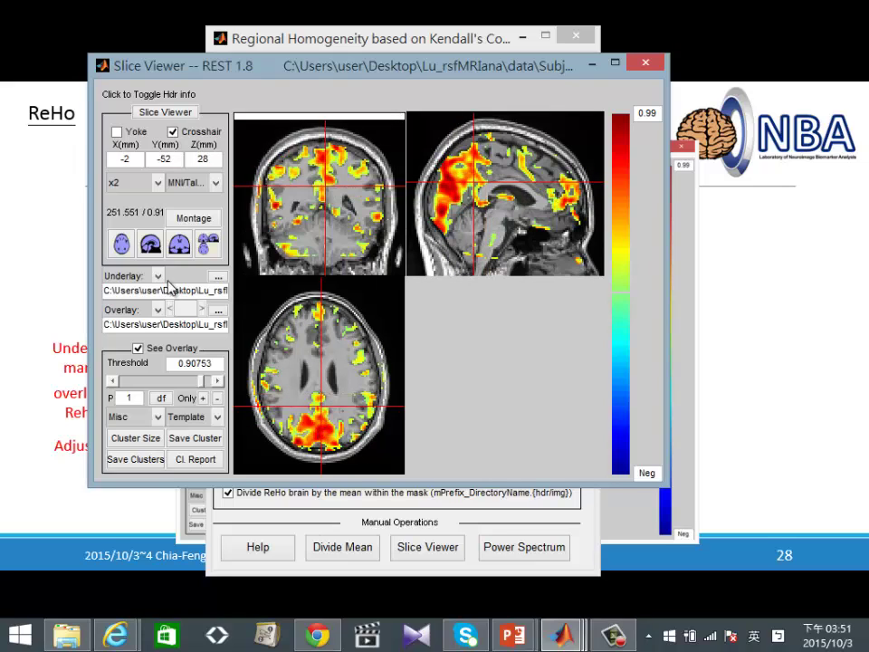
pyautogui.click(319, 419)
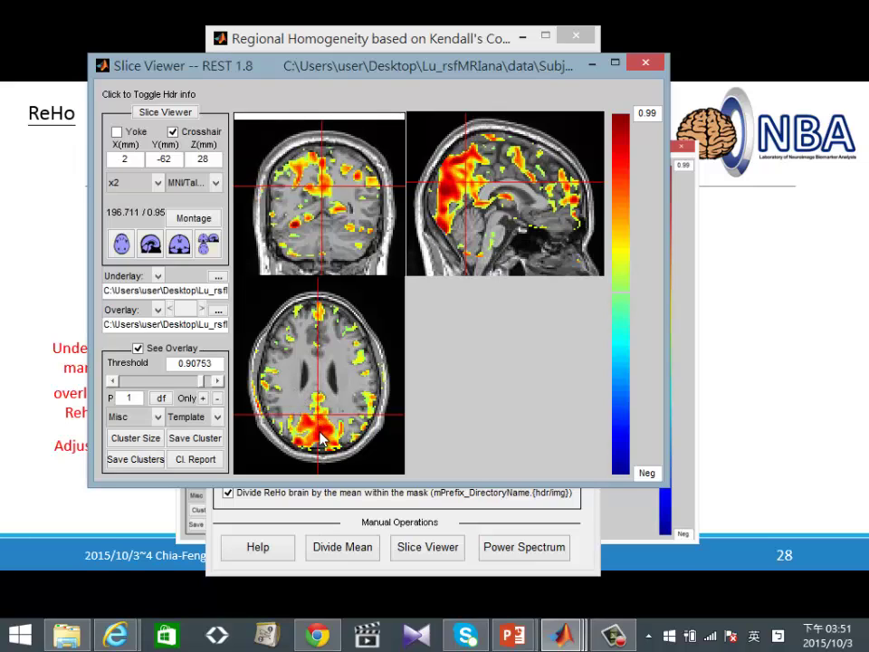
pyautogui.click(323, 426)
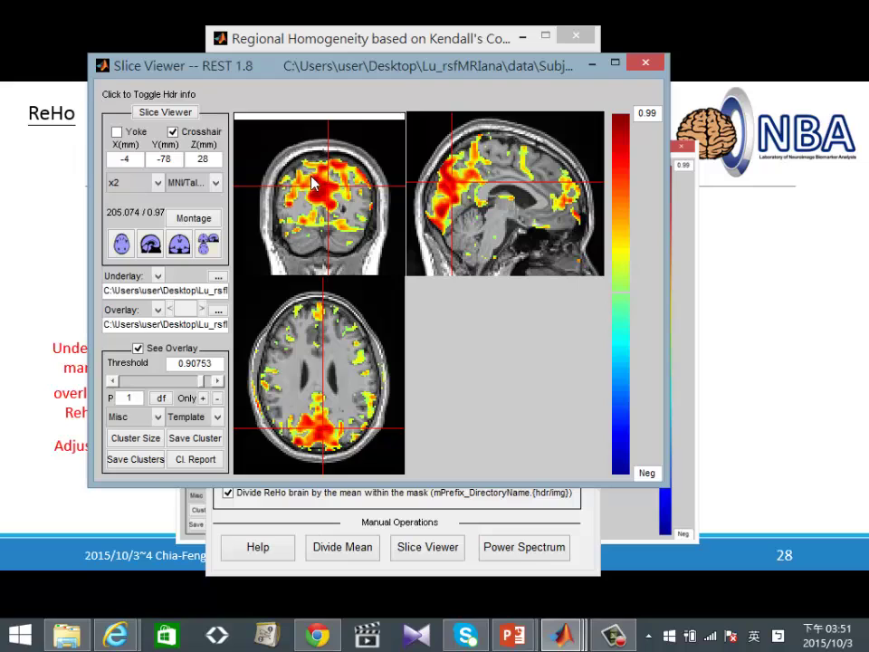
pyautogui.click(320, 436)
pyautogui.click(317, 412)
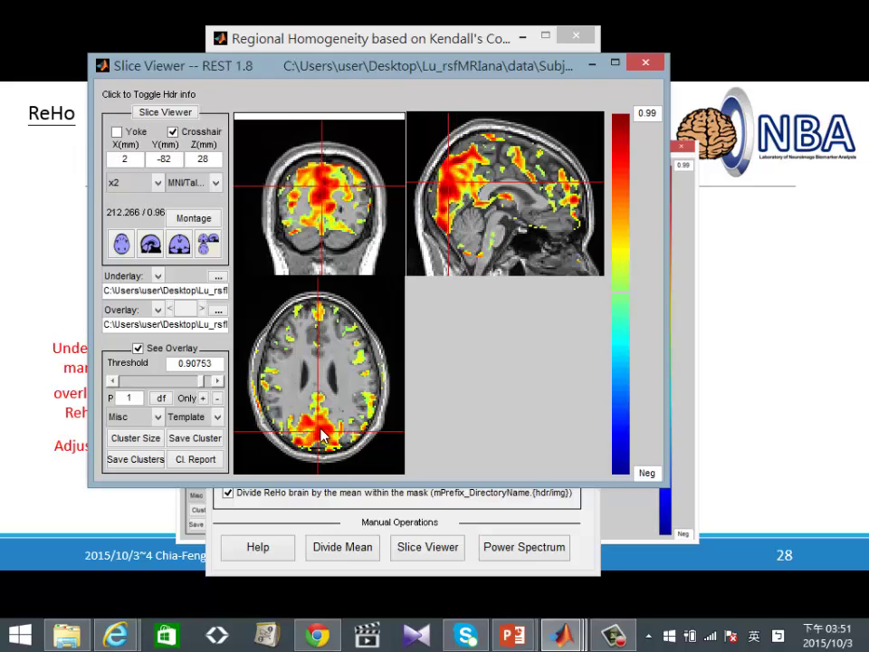
pyautogui.click(321, 431)
# Inspect the overlay in the frontal region and farther back, ending with the crosshair at X -36, Y -26, Z 56 mm.
pyautogui.click(320, 318)
pyautogui.click(347, 328)
pyautogui.click(352, 341)
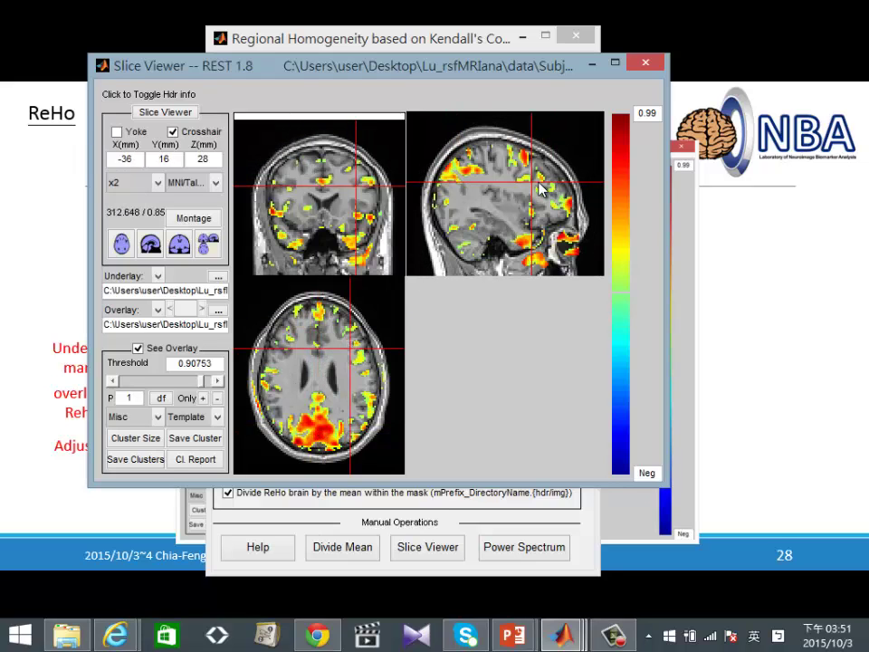
pyautogui.click(504, 161)
pyautogui.click(496, 158)
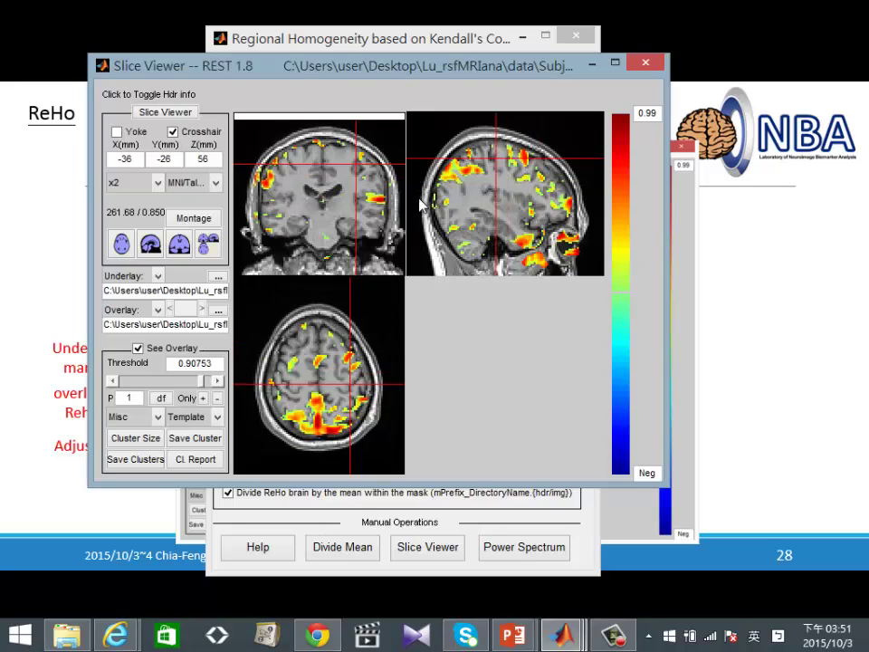
# Check the lateral cluster near X -56, Y -26, Z 16 mm, place the crosshair at X 10, Y -76, Z 16 mm, and shift the viewer window.
pyautogui.click(317, 203)
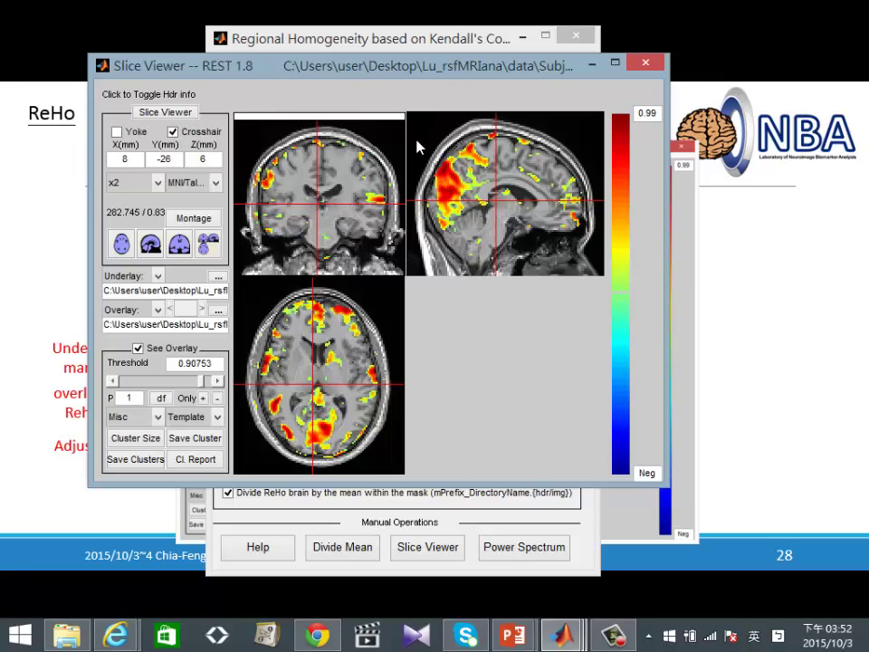
pyautogui.click(368, 195)
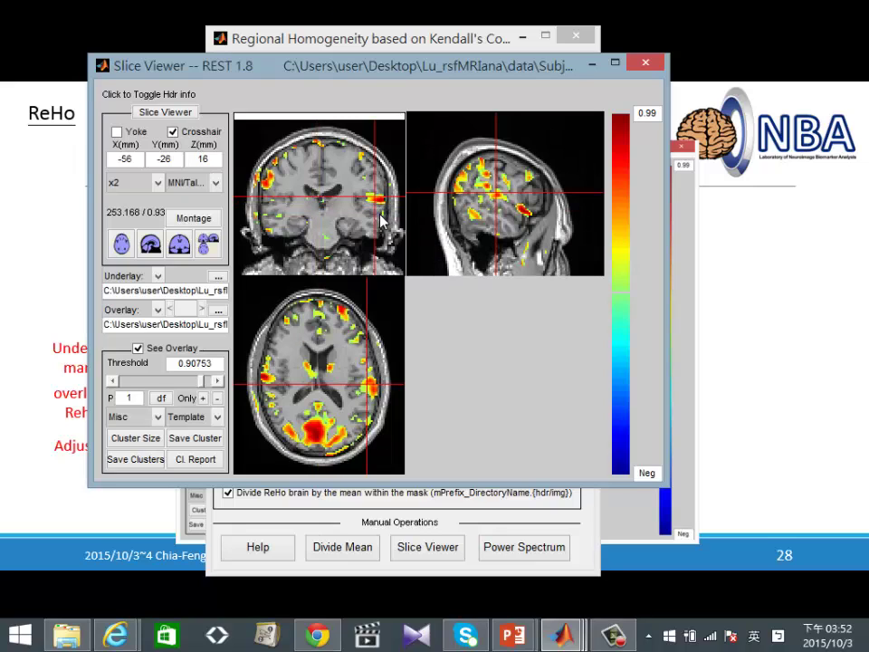
pyautogui.click(310, 426)
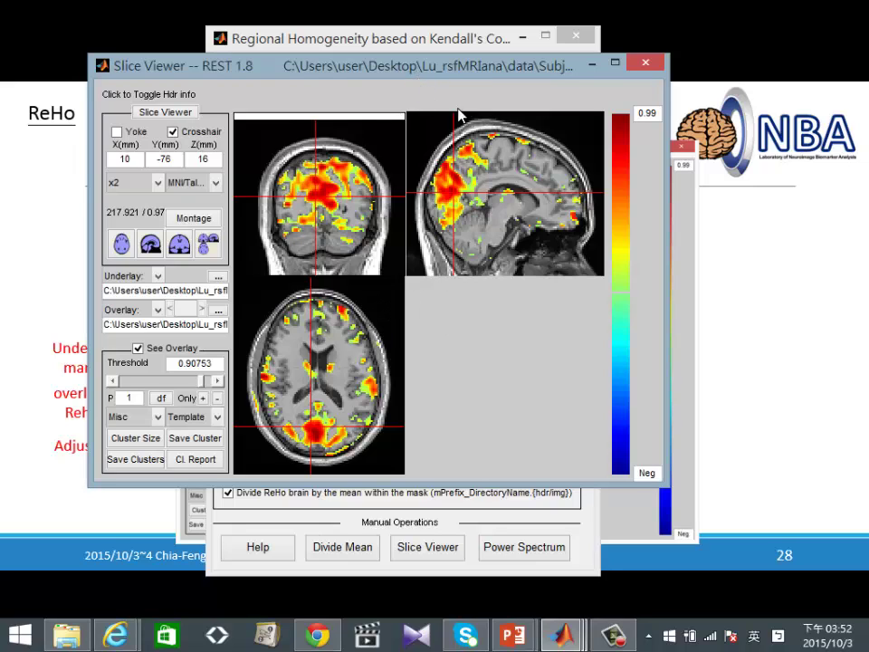
pyautogui.moveTo(443, 65); pyautogui.dragTo(428, 41)
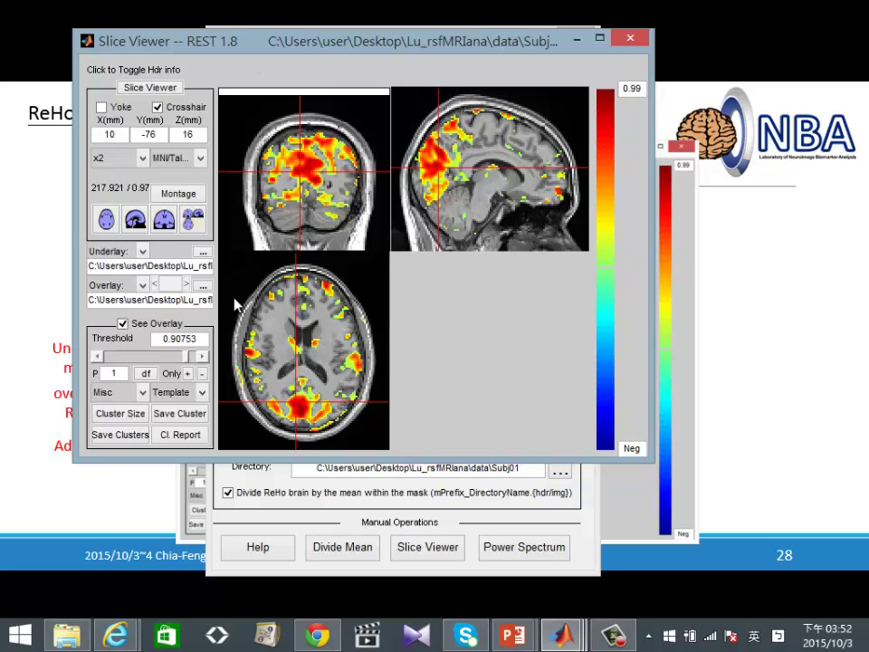
pyautogui.click(135, 415)
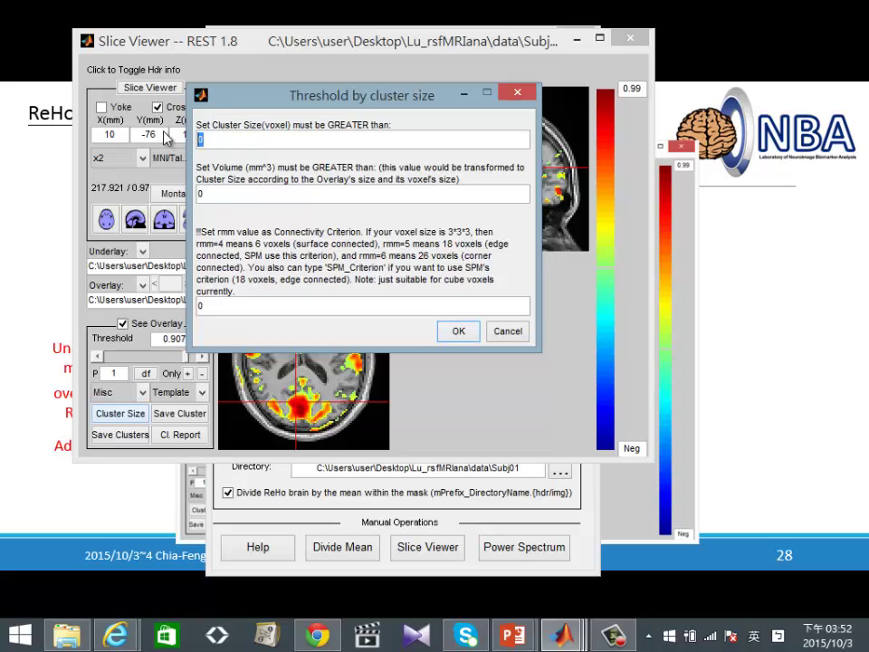
pyautogui.write('39')
pyautogui.press('BackSpace')
pyautogui.write('0')
pyautogui.press('Tab')
pyautogui.doubleClick(201, 139)
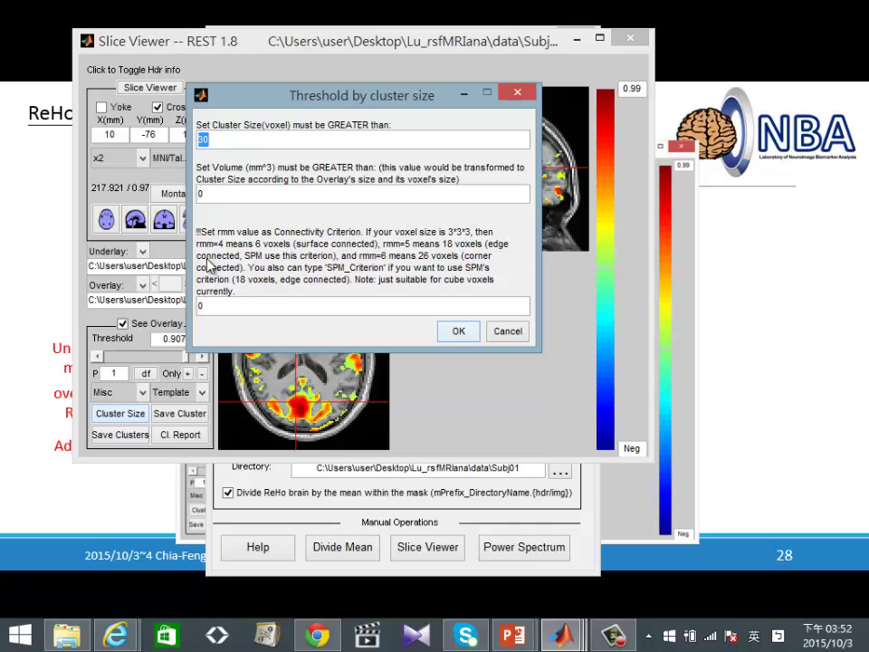
pyautogui.click(208, 194)
pyautogui.moveTo(211, 91); pyautogui.dragTo(502, 234)
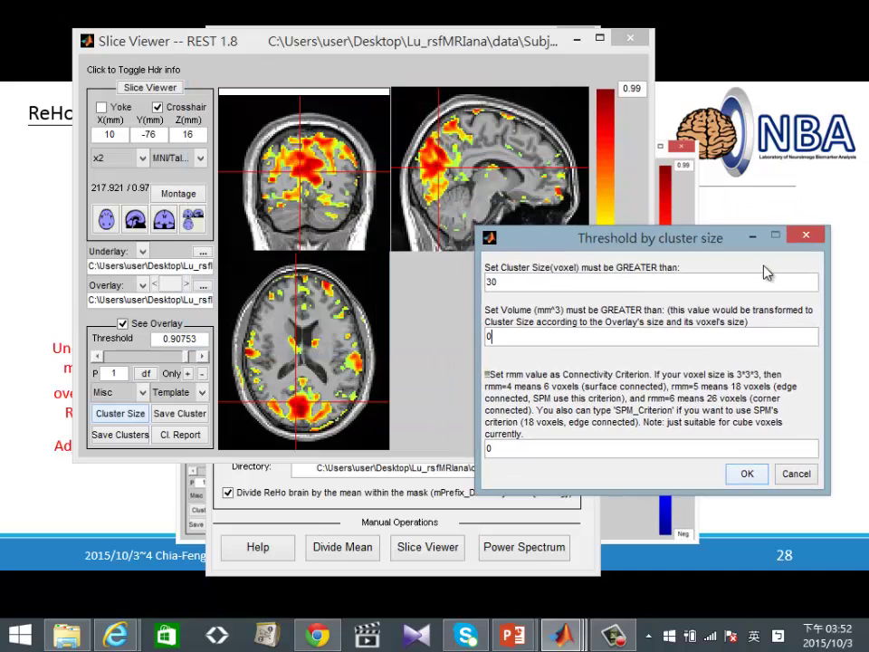
pyautogui.click(793, 478)
# Show the underlay and overlay header information and magnify the slices to x3.
pyautogui.click(109, 69)
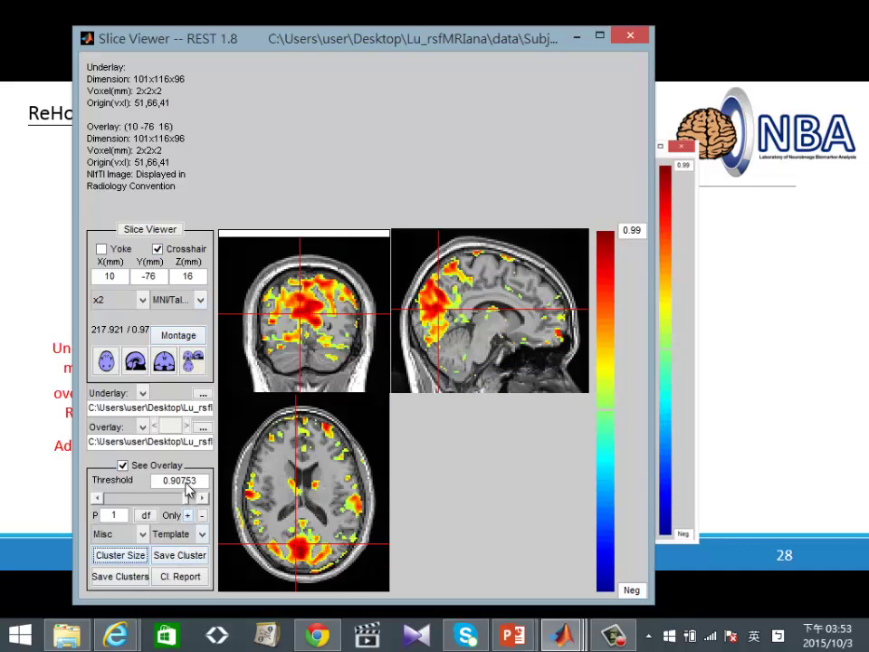
pyautogui.click(140, 300)
pyautogui.click(117, 366)
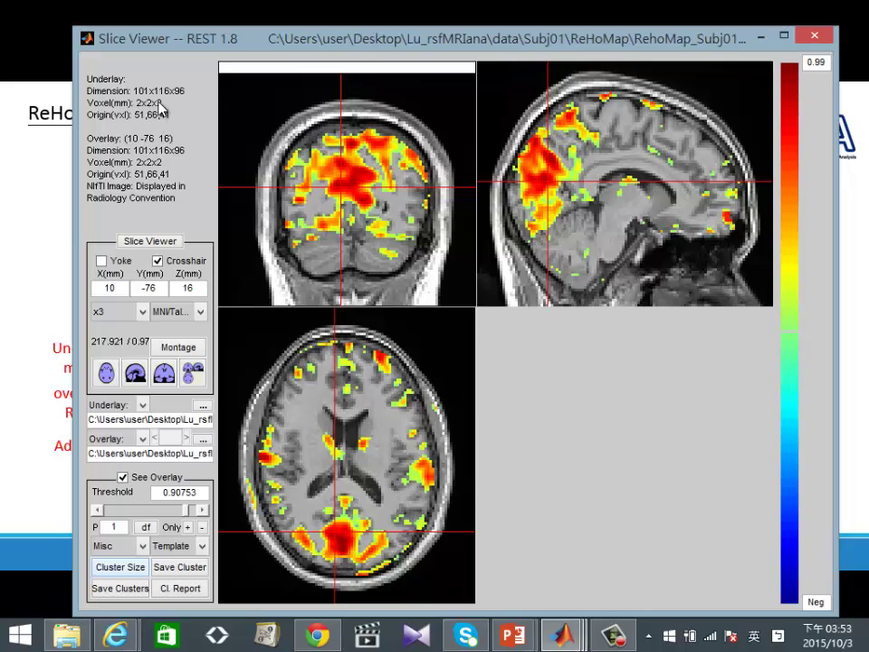
# Threshold the overlay to clusters greater than 30 voxels, using an rmm connectivity criterion of 5.
pyautogui.click(116, 567)
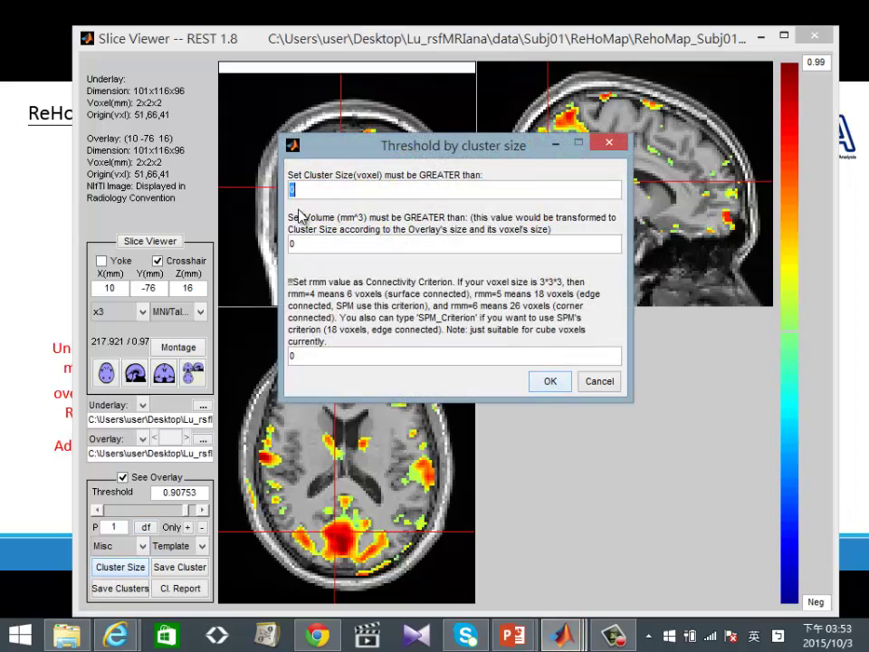
pyautogui.write('30')
pyautogui.doubleClick(329, 358)
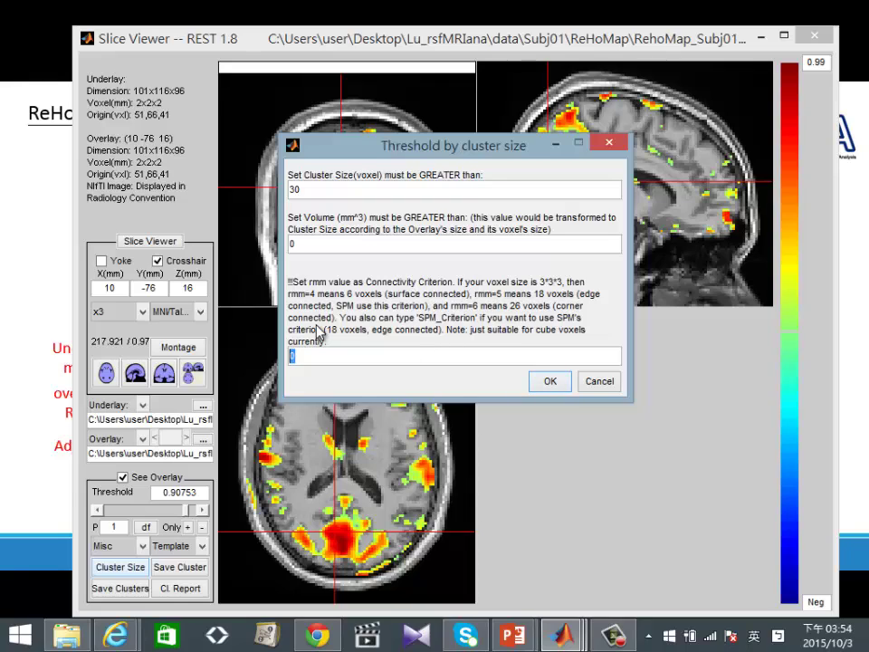
pyautogui.write('5')
pyautogui.click(550, 384)
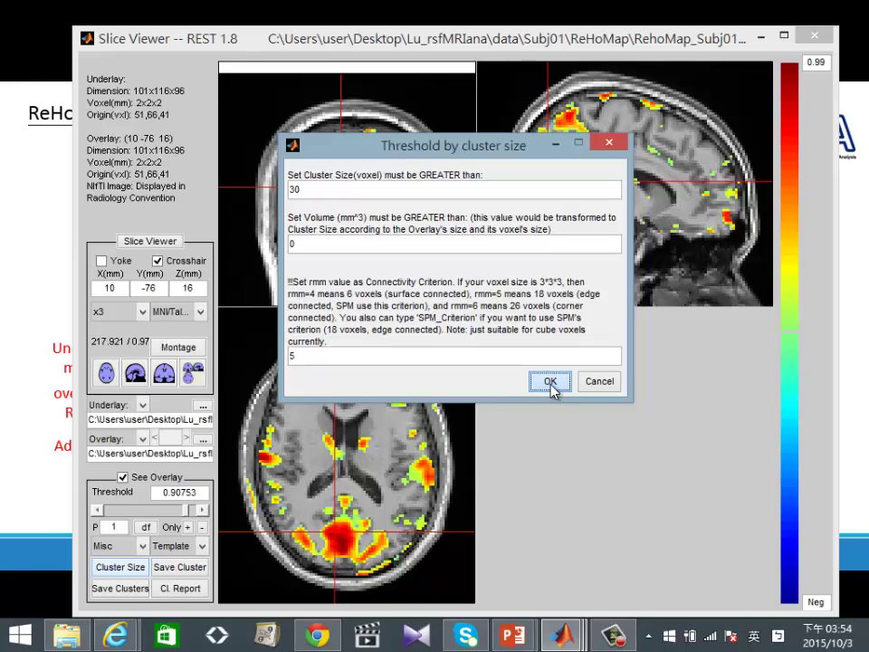
pyautogui.click(552, 383)
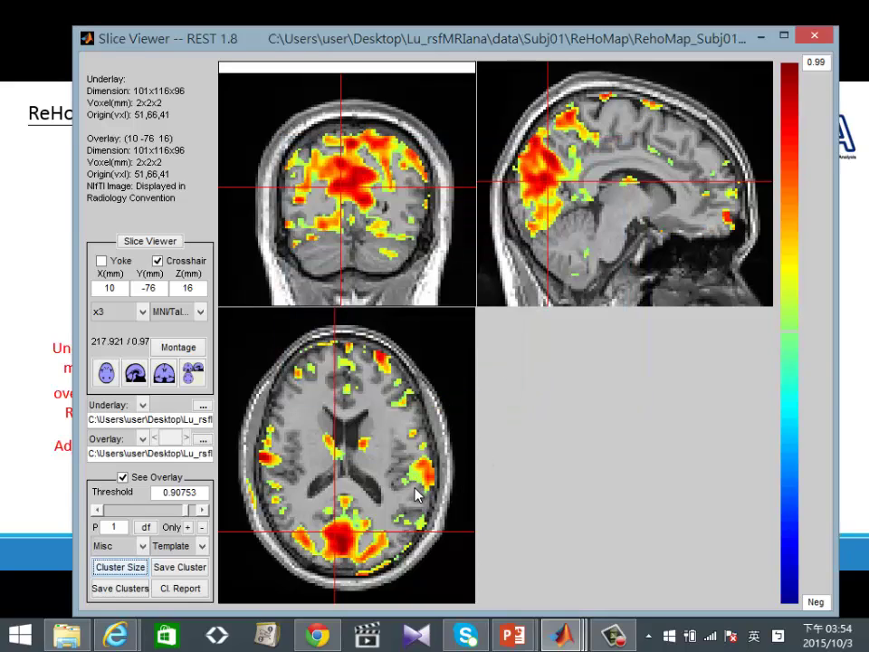
# Inspect the cluster-thresholded posterior region, moving the crosshair through X 0, Y -82, Z 16 mm to X -12, Y -82, Z 32 mm.
pyautogui.click(349, 541)
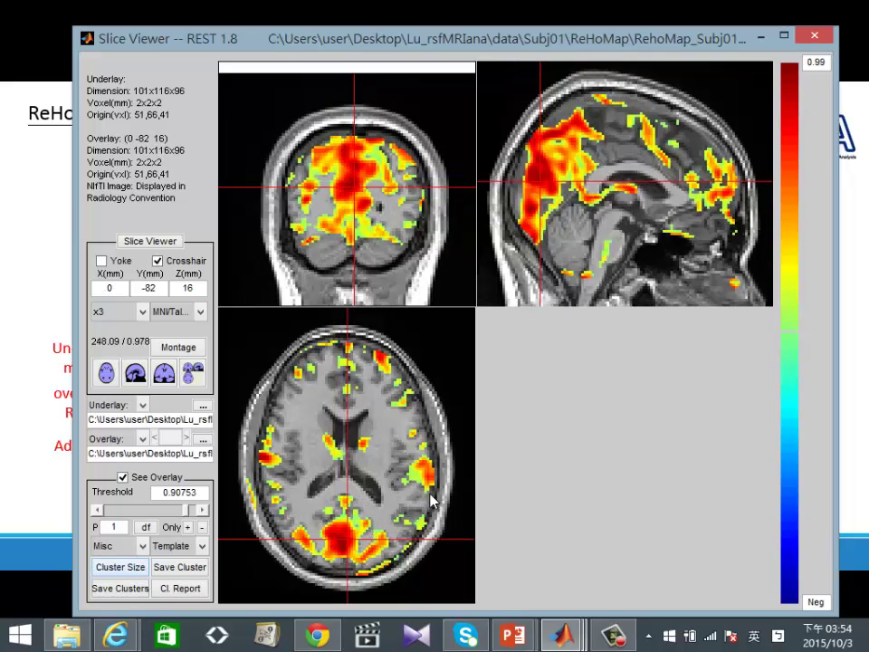
pyautogui.scroll(1, 378, 380)
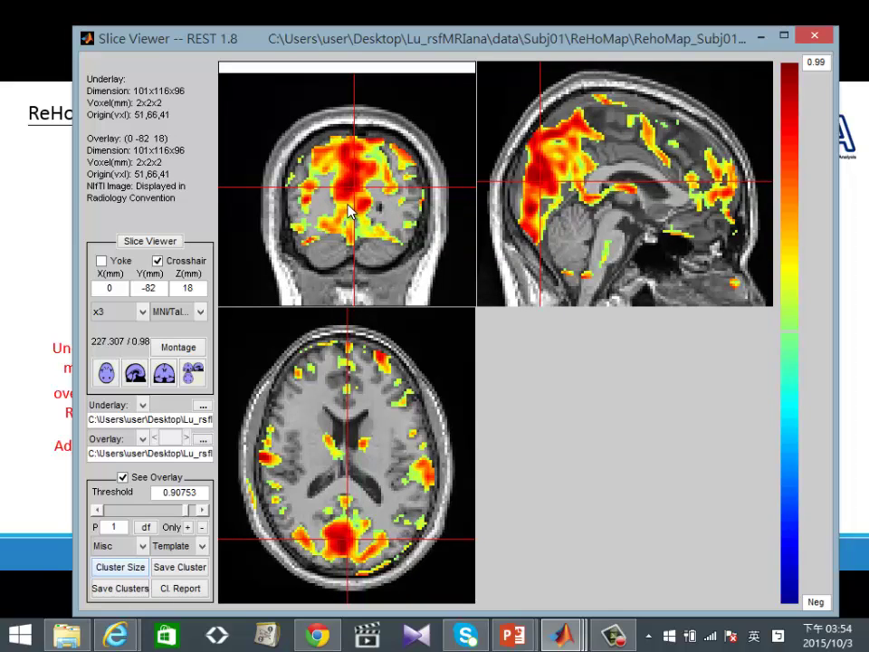
pyautogui.moveTo(363, 199); pyautogui.dragTo(371, 168)
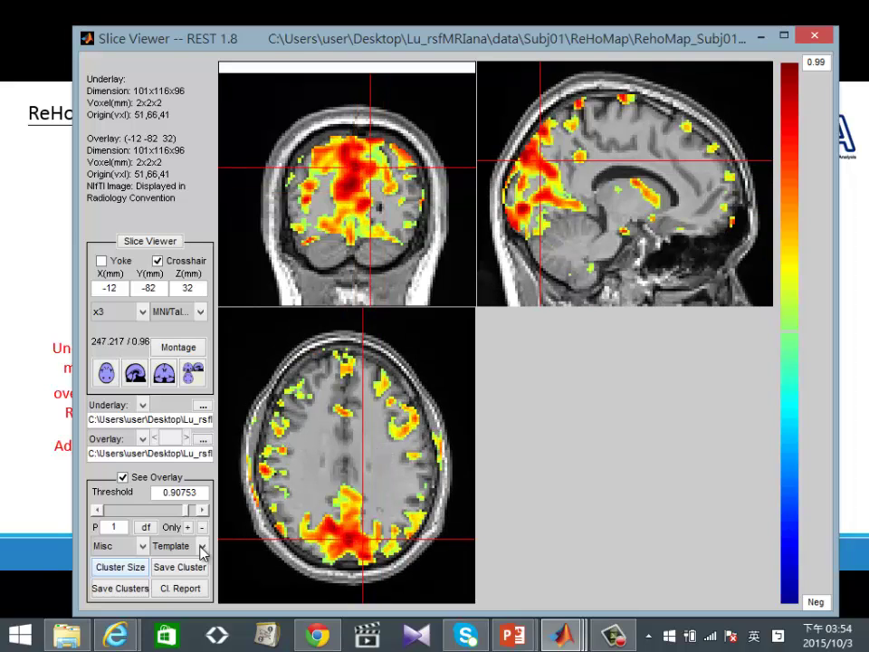
# Raise the overlay's minimum cluster size to 100 voxels.
pyautogui.click(112, 565)
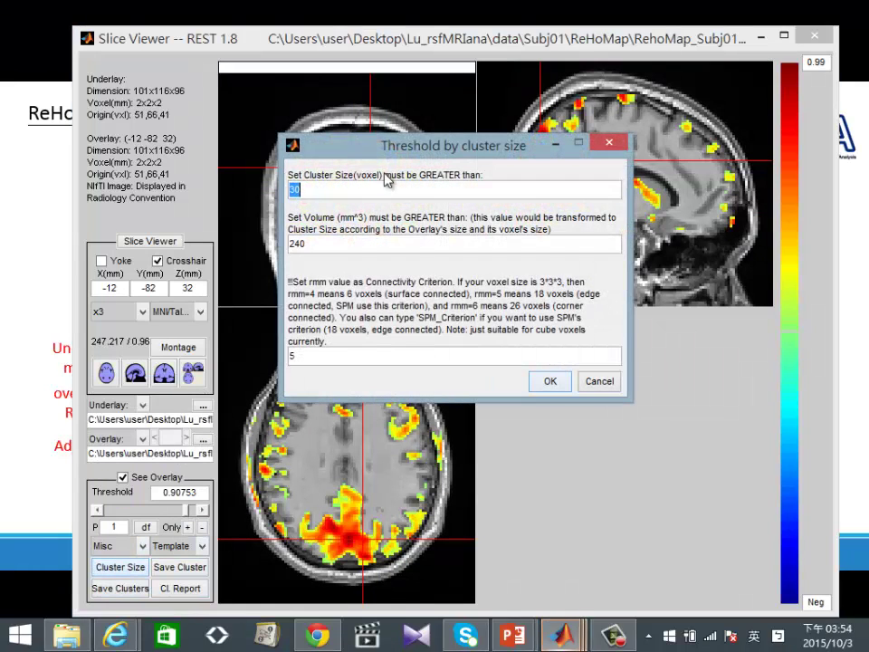
pyautogui.write('199')
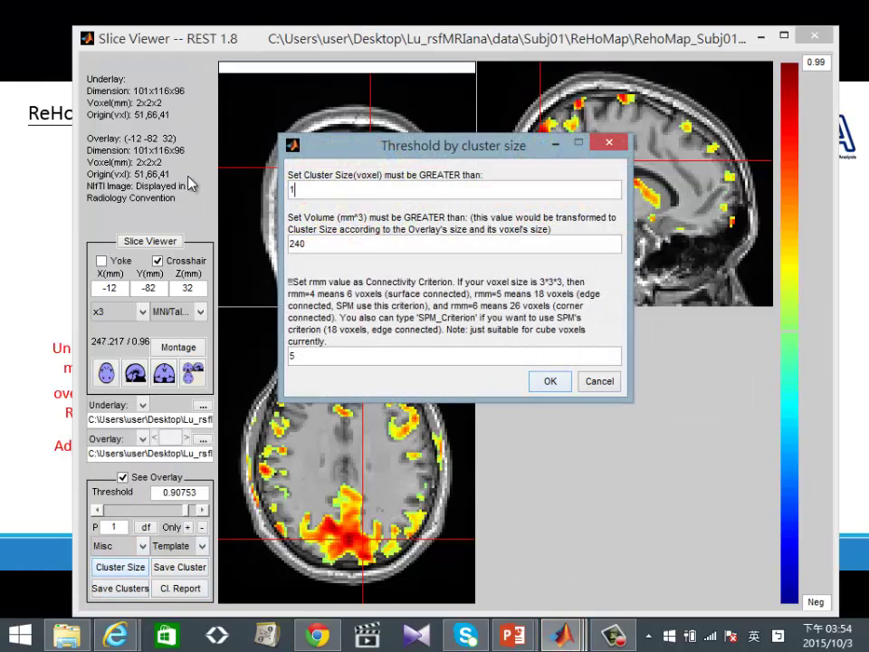
pyautogui.press('BackSpace')
pyautogui.press('BackSpace')
pyautogui.write('00')
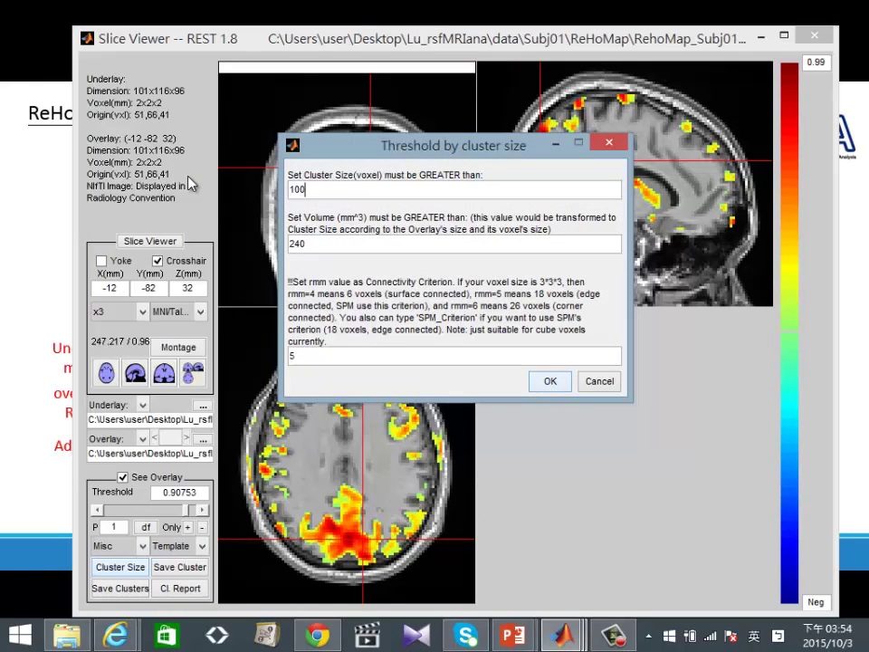
pyautogui.click(549, 381)
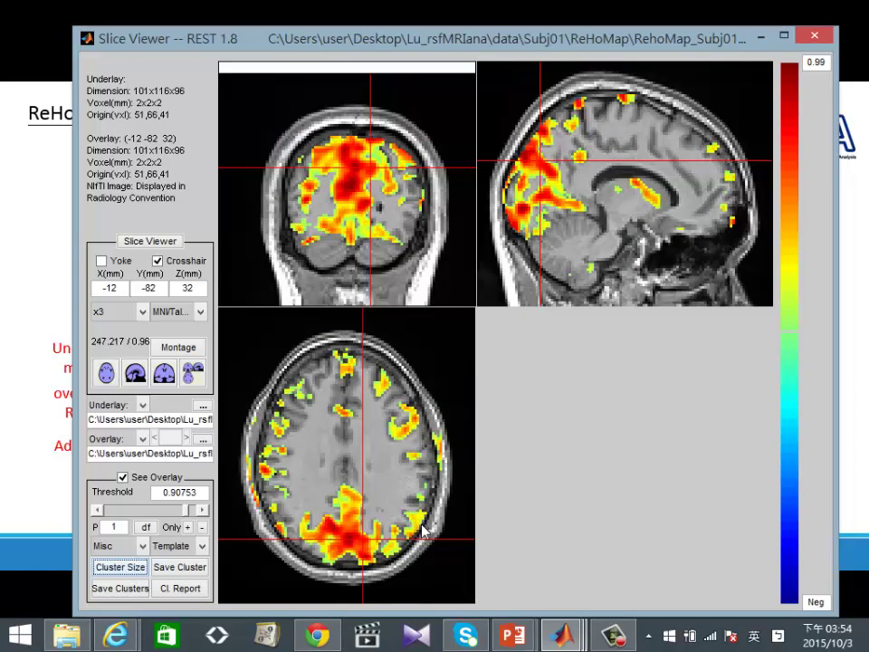
# Check the posterior midline cluster around X 8, Y -76, Z 32 mm and glance at the MATLAB Command Window before hiding it.
pyautogui.click(337, 534)
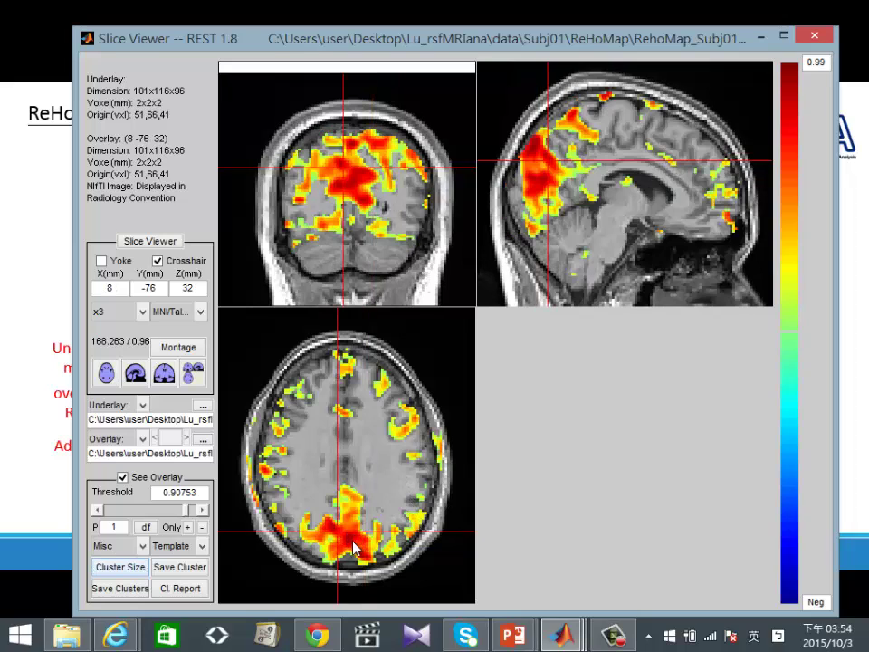
pyautogui.click(347, 522)
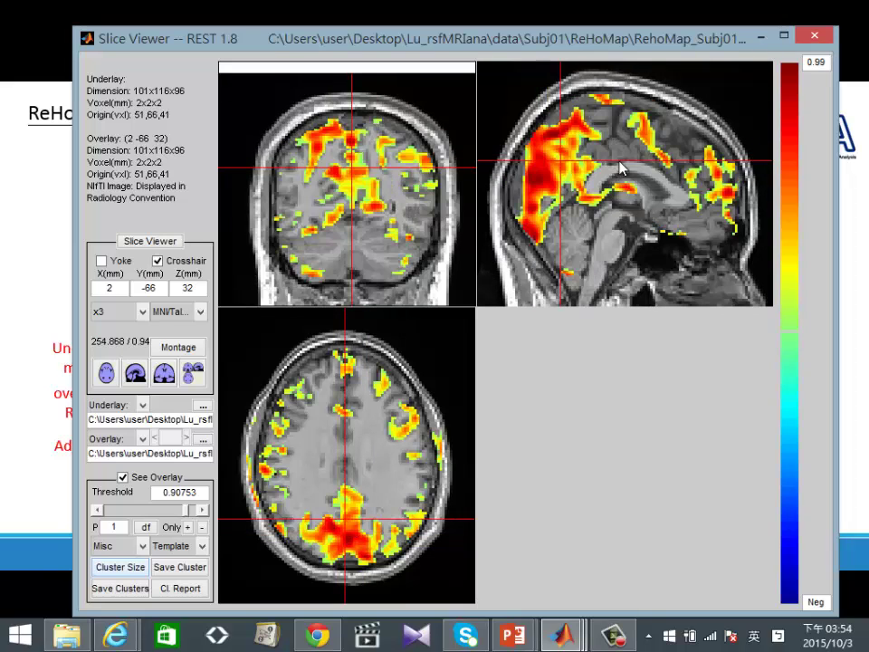
pyautogui.hotkey('alt', 'Tab')
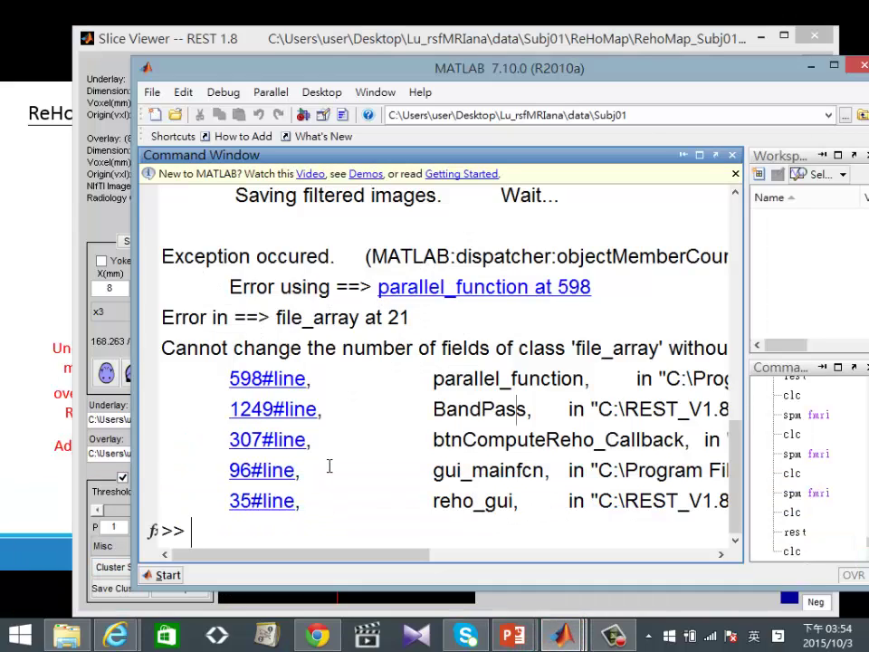
pyautogui.scroll(1, 462, 342)
pyautogui.click(809, 69)
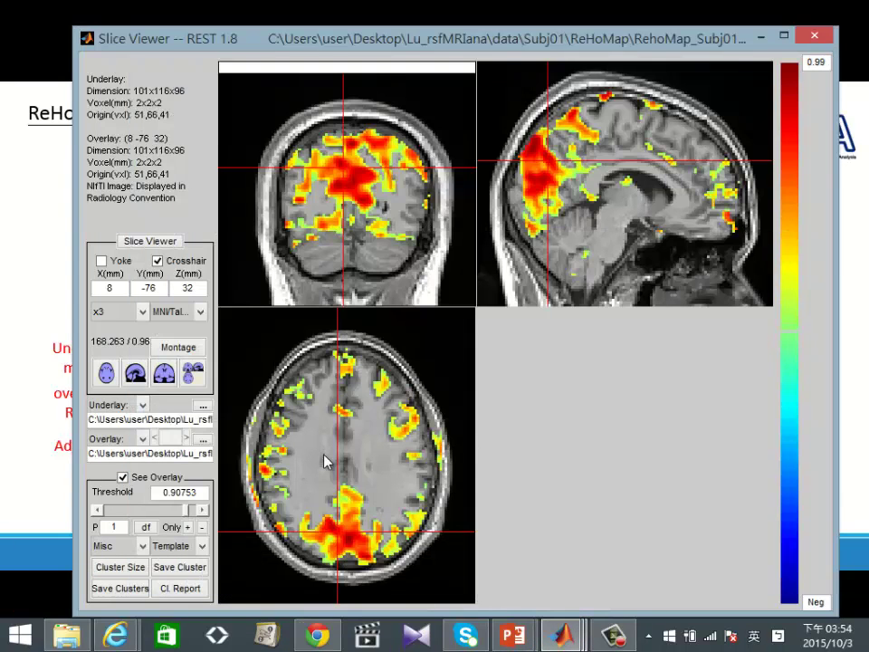
# Set the overlay's minimum cluster size to 30 voxels.
pyautogui.click(118, 567)
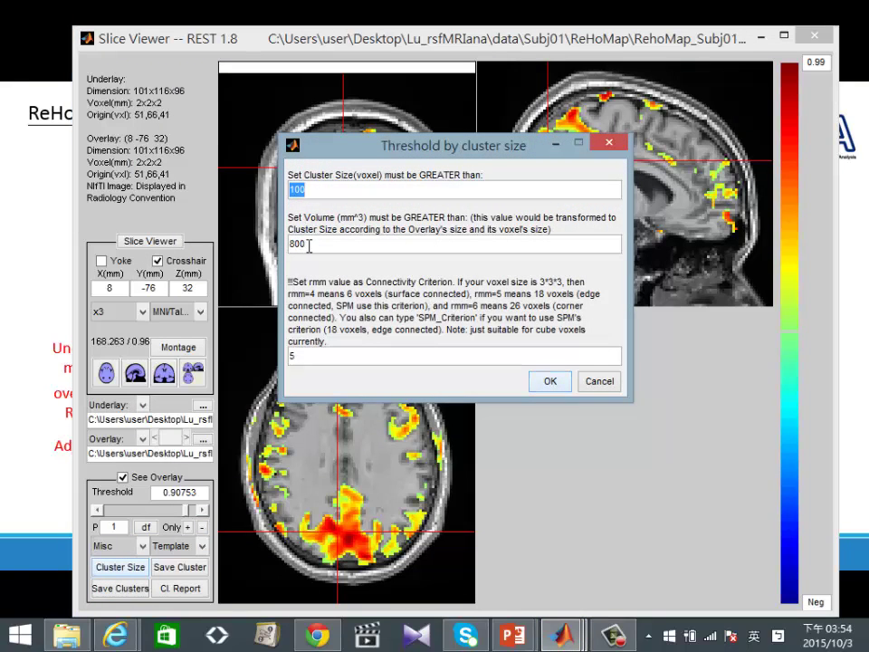
pyautogui.doubleClick(304, 244)
pyautogui.doubleClick(307, 188)
pyautogui.write('30')
pyautogui.click(555, 381)
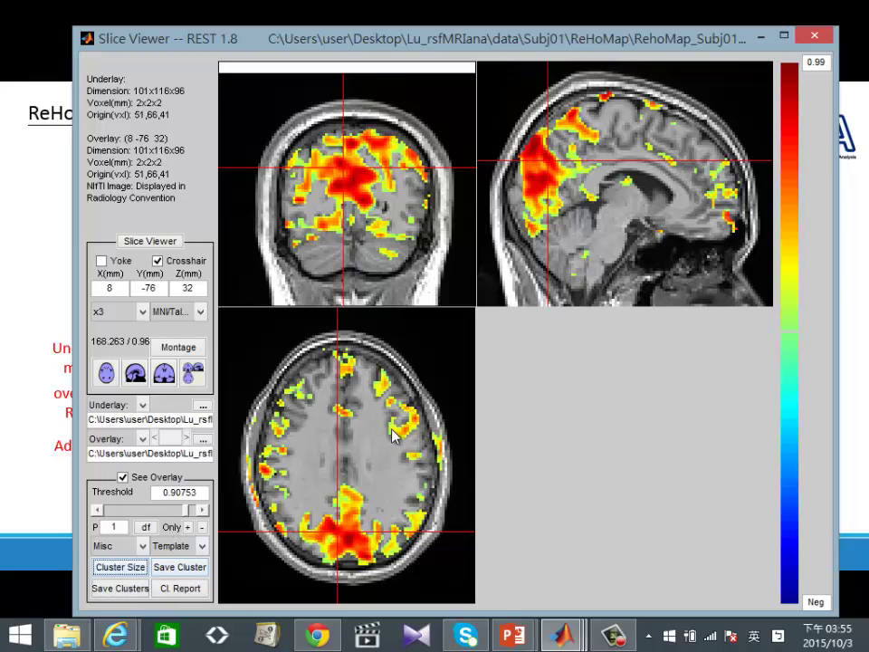
# Place the crosshair at X 2, Y 18, Z 32 mm and view the save options for the current cluster and all surviving clusters, without saving.
pyautogui.click(345, 412)
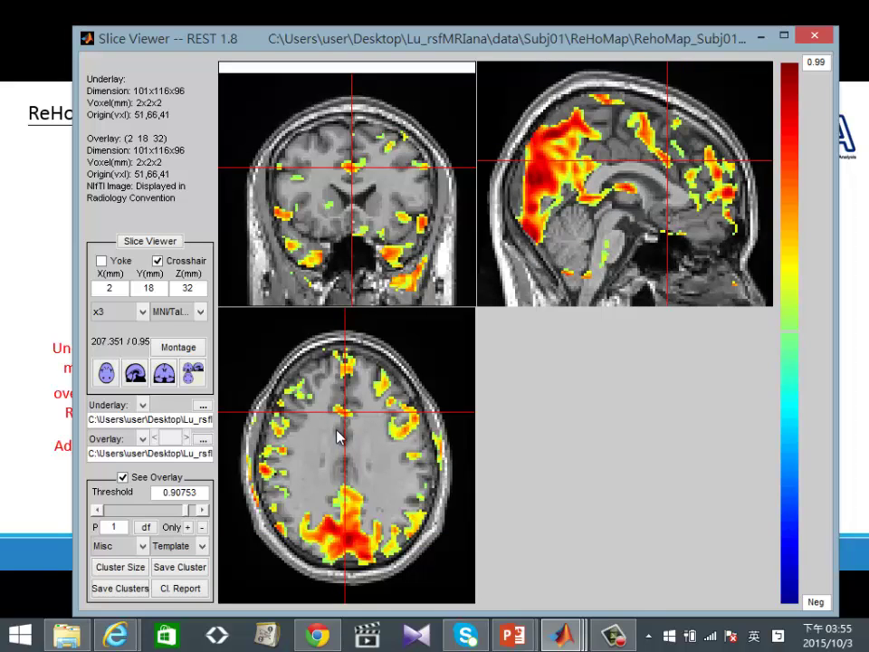
pyautogui.click(191, 569)
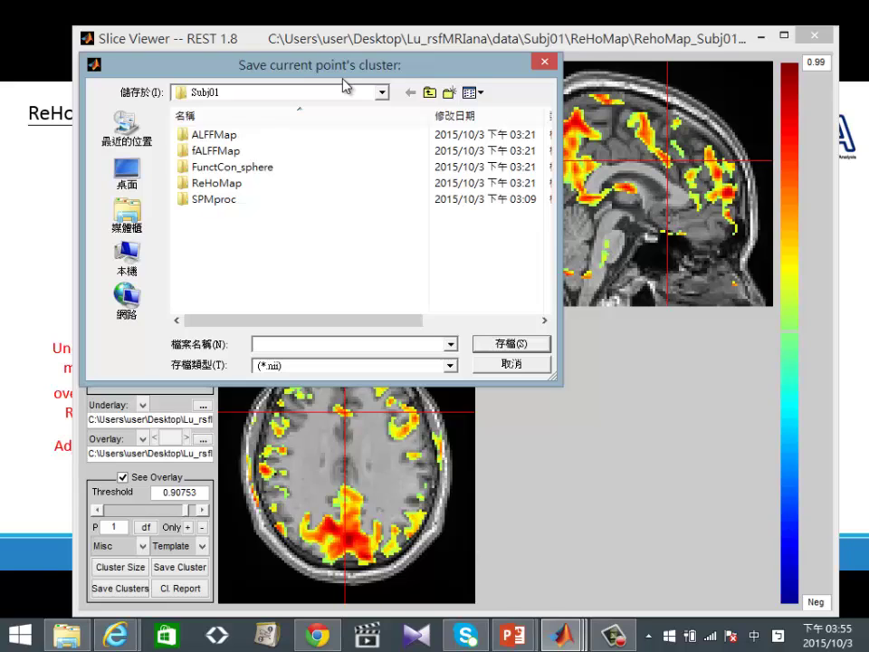
pyautogui.click(544, 61)
pyautogui.click(113, 588)
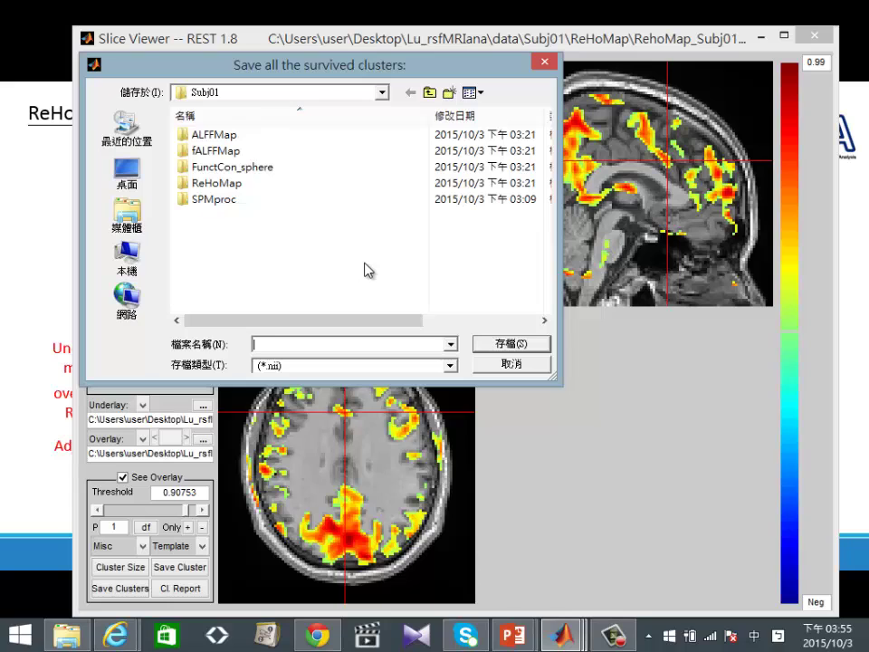
pyautogui.click(531, 365)
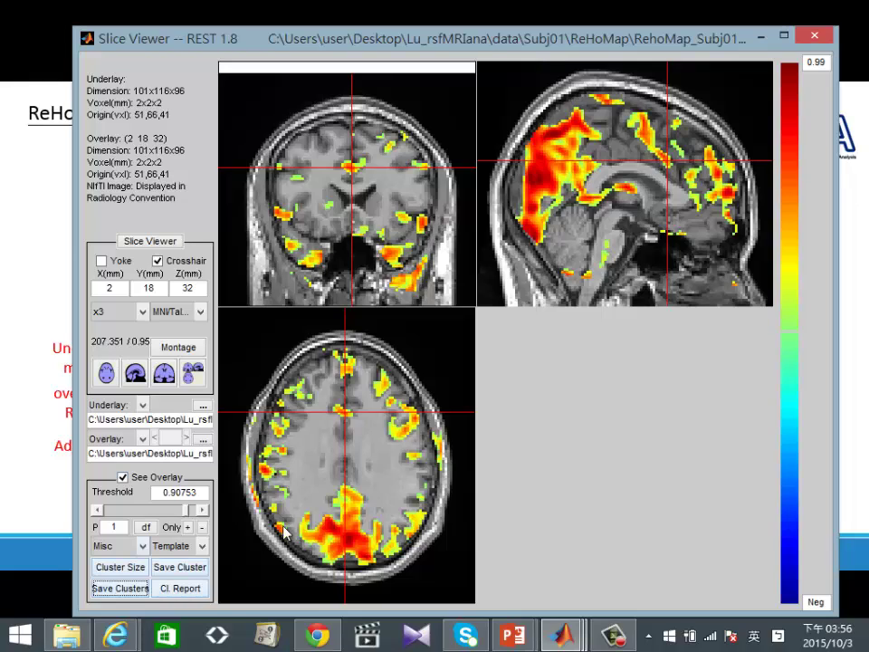
# Move the MATLAB window beside the Slice Viewer, generate the cluster report, and bring the Command Window forward to show it.
pyautogui.click(564, 634)
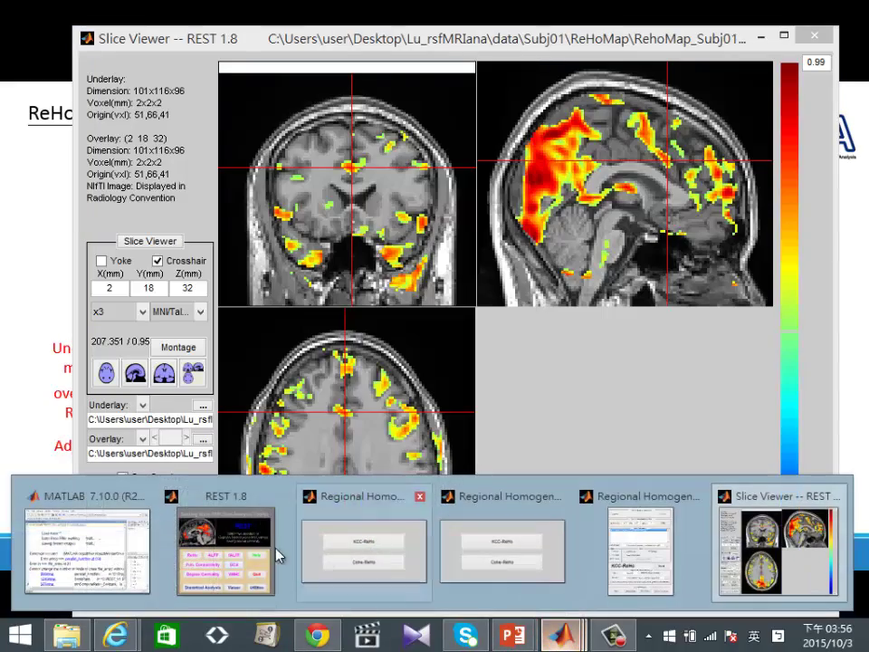
pyautogui.click(86, 548)
pyautogui.moveTo(450, 72); pyautogui.dragTo(608, 13)
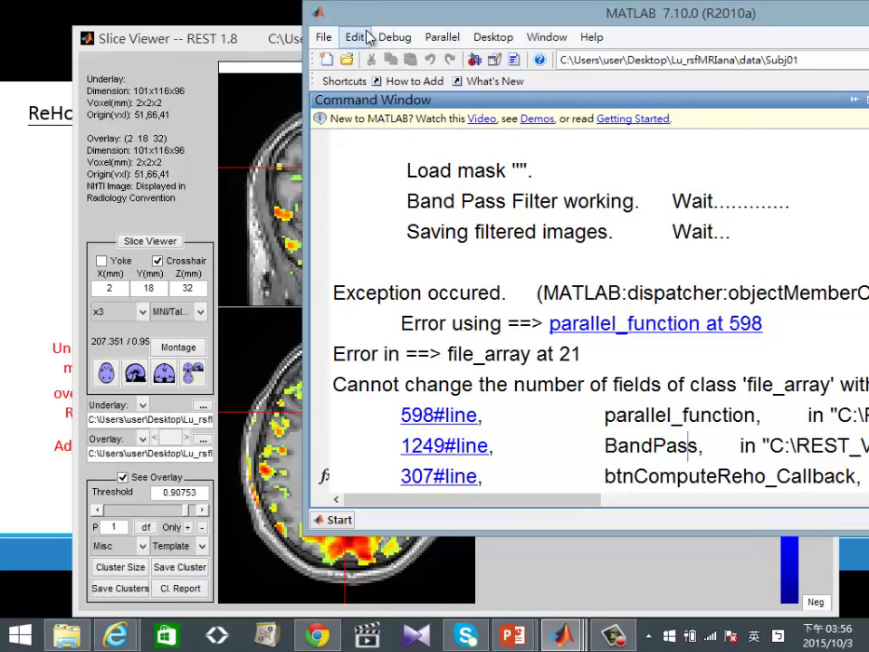
pyautogui.click(180, 589)
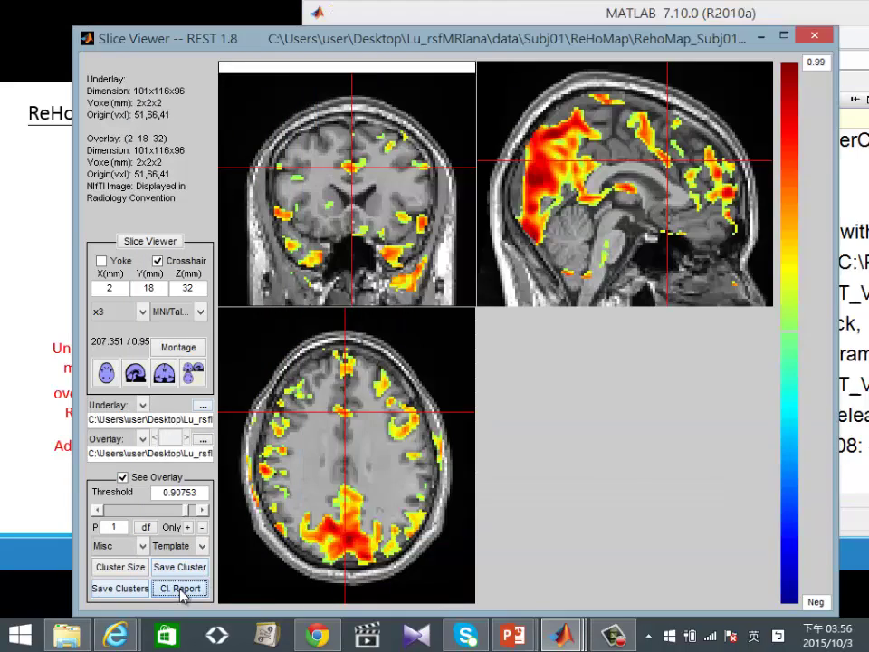
pyautogui.click(854, 22)
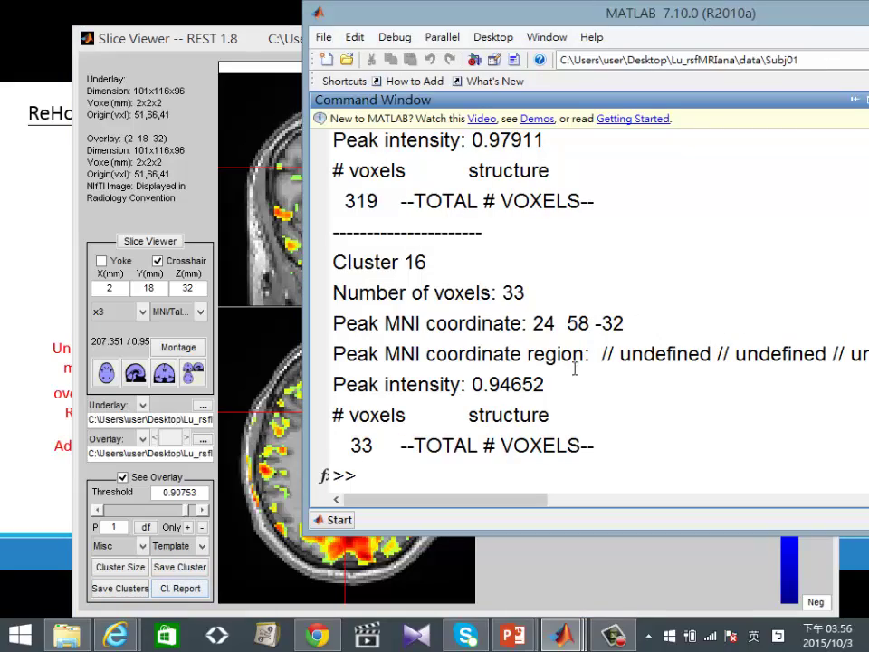
# Examine the cluster report, focusing on Cluster 46's voxel count, peak MNI coordinate and breakdown of anatomical structures.
pyautogui.scroll(6, 462, 426)
pyautogui.scroll(1, 460, 430)
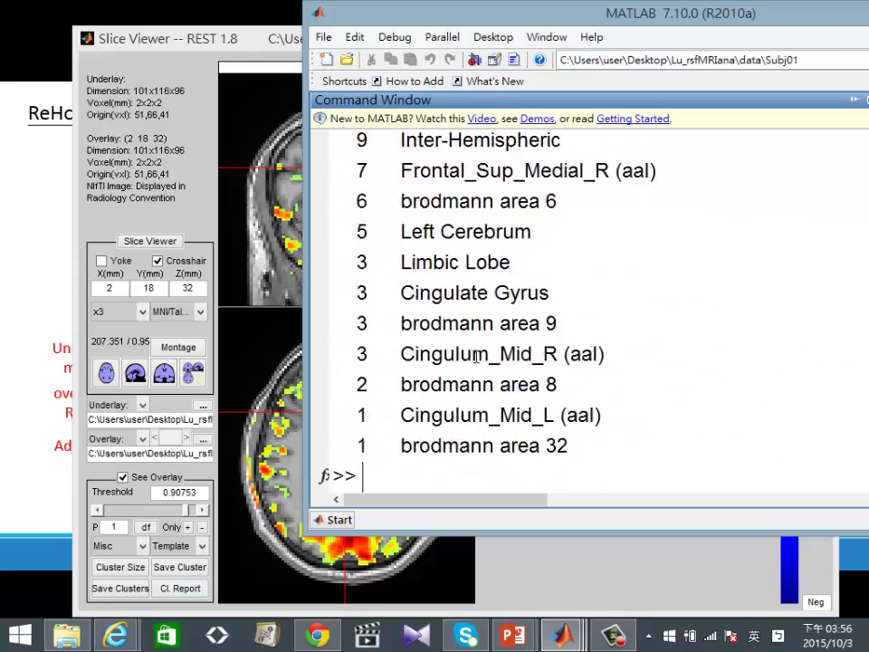
pyautogui.scroll(3, 349, 267)
pyautogui.scroll(10, 418, 298)
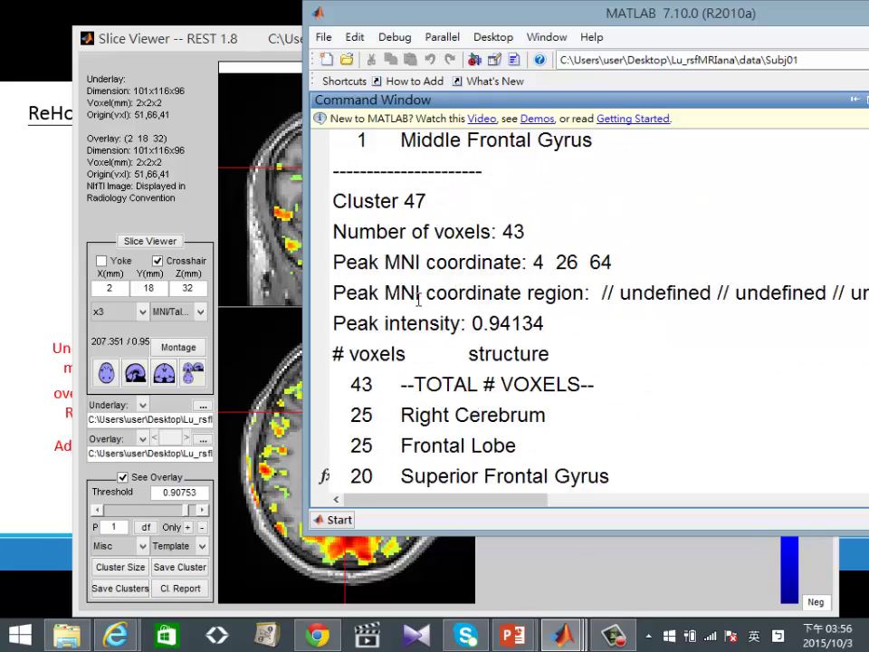
pyautogui.scroll(1, 380, 222)
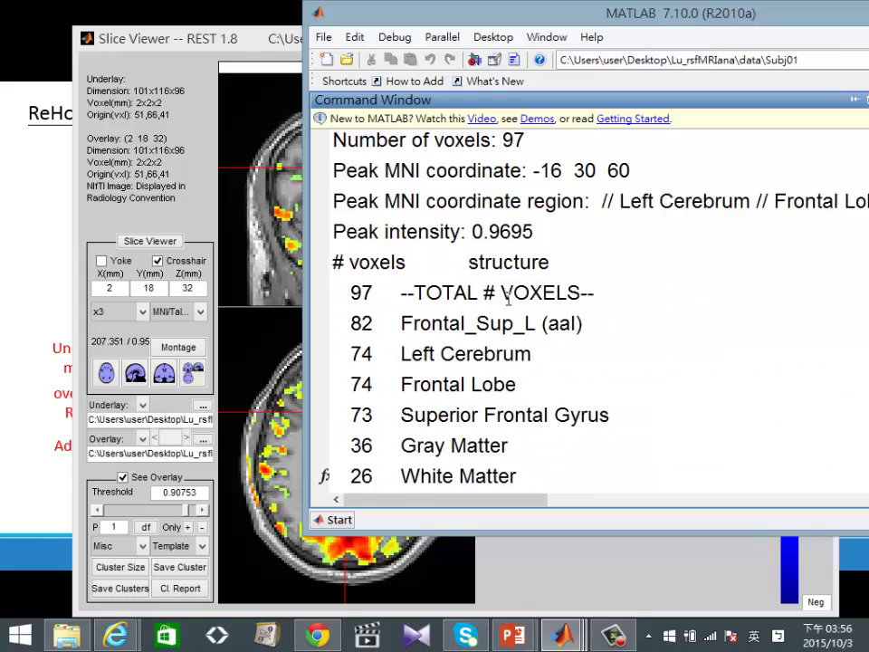
pyautogui.scroll(1, 399, 145)
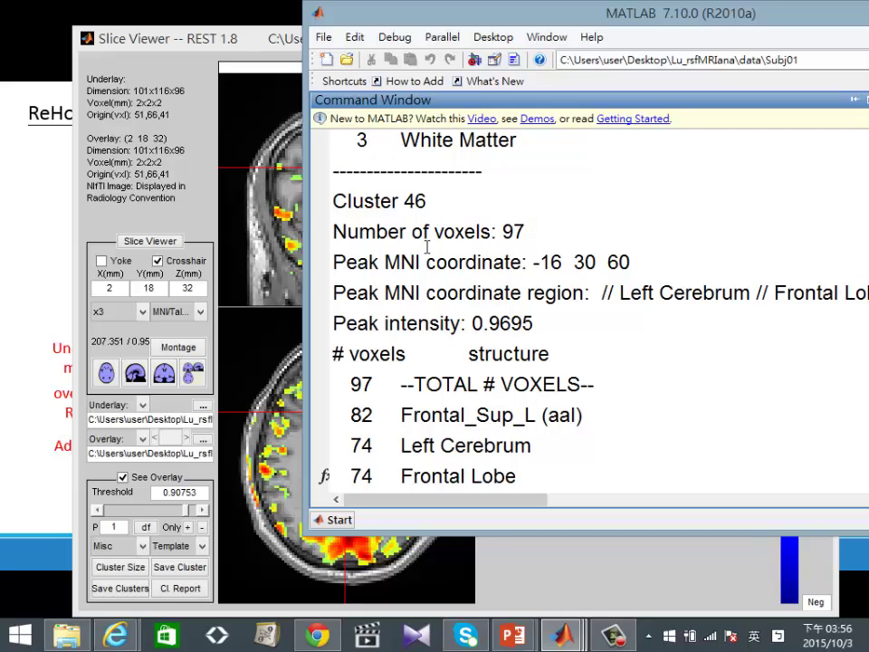
pyautogui.moveTo(344, 201); pyautogui.dragTo(527, 241)
pyautogui.click(468, 267)
pyautogui.moveTo(386, 262); pyautogui.dragTo(655, 258)
pyautogui.scroll(-1, 641, 271)
pyautogui.scroll(-1, 641, 272)
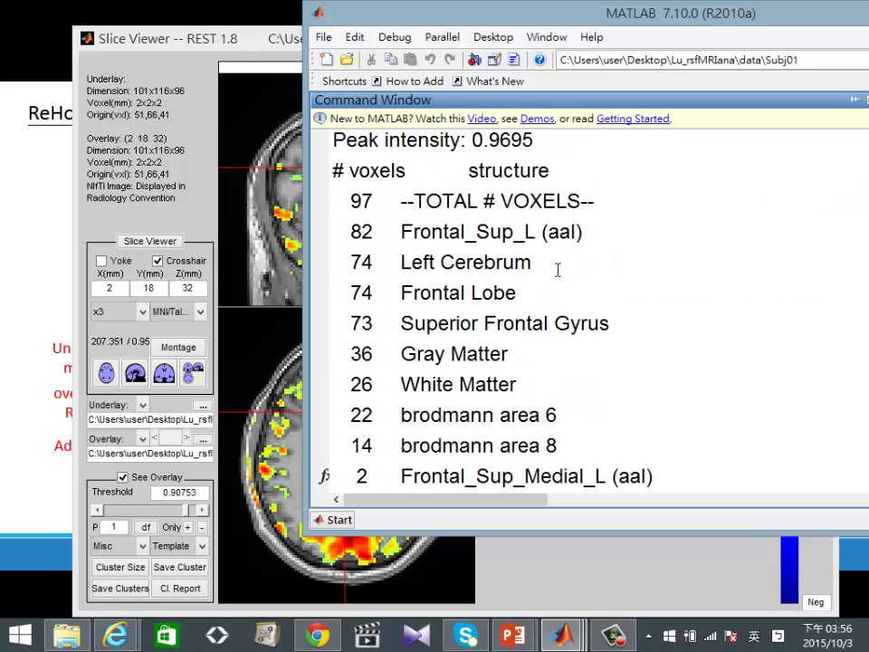
pyautogui.moveTo(401, 201); pyautogui.dragTo(658, 471)
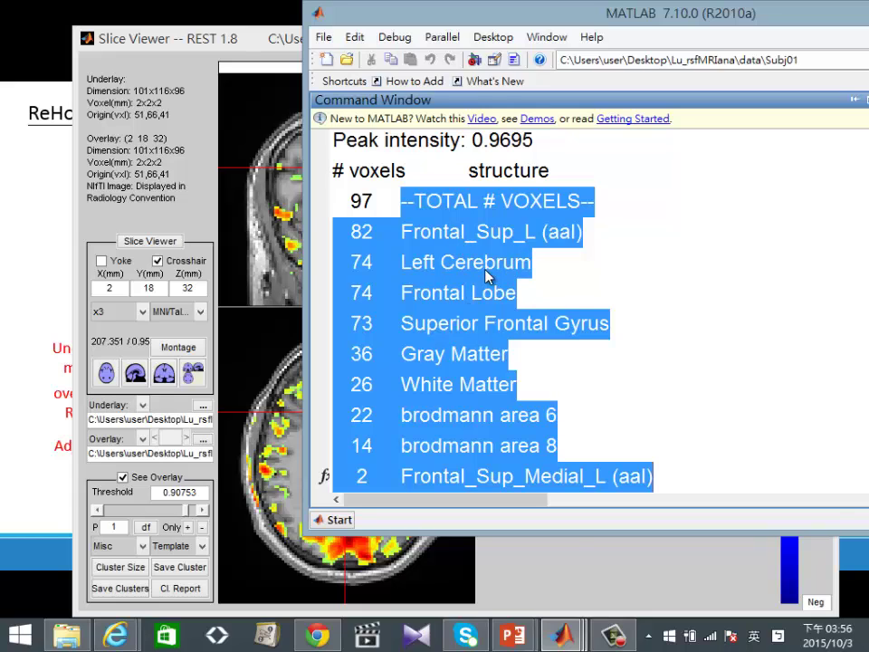
# Close the Slice Viewer and advance the PowerPoint slide show to the Functional Connectivity slide.
pyautogui.click(264, 64)
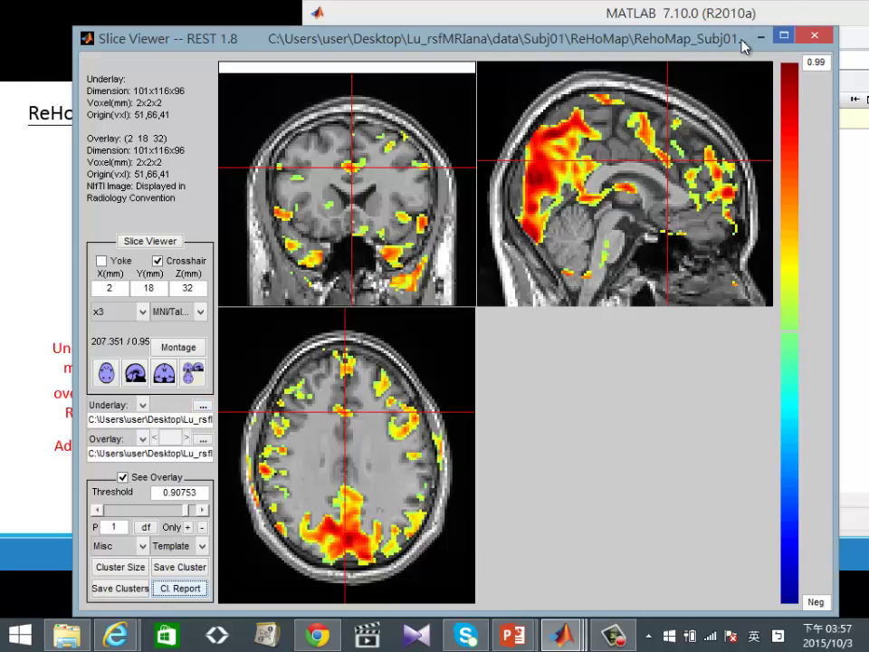
pyautogui.click(811, 41)
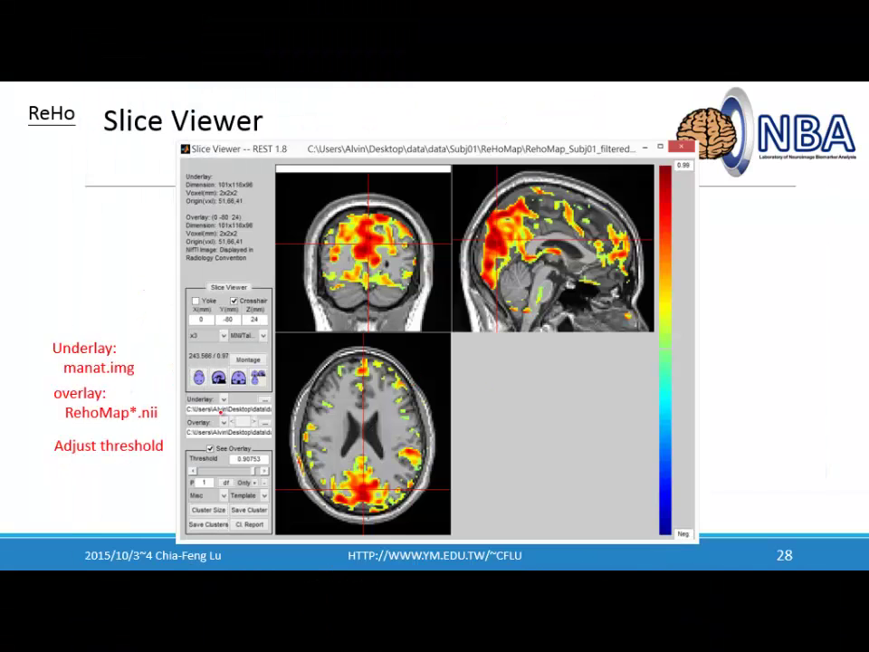
pyautogui.press('Right')
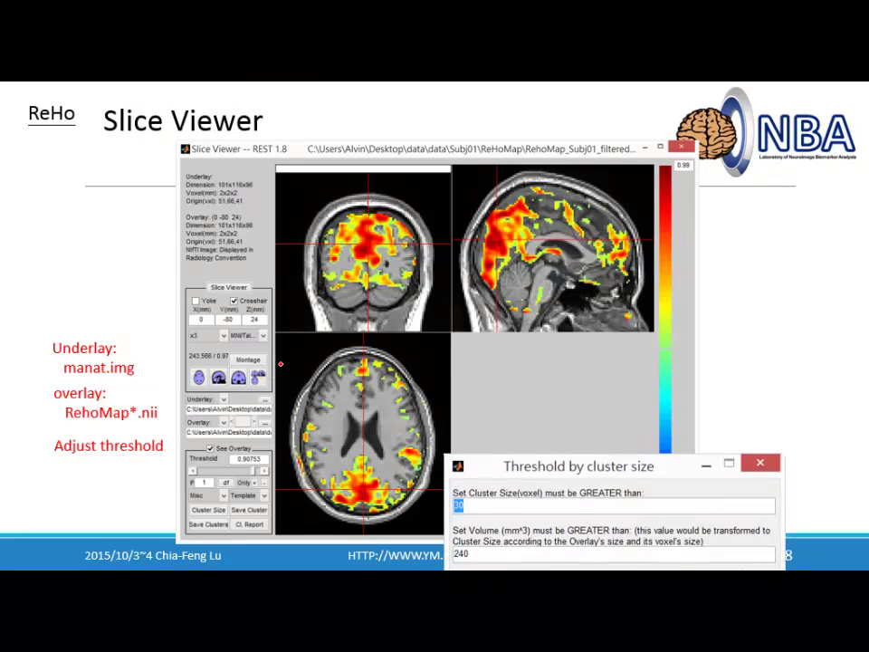
pyautogui.press('Right')
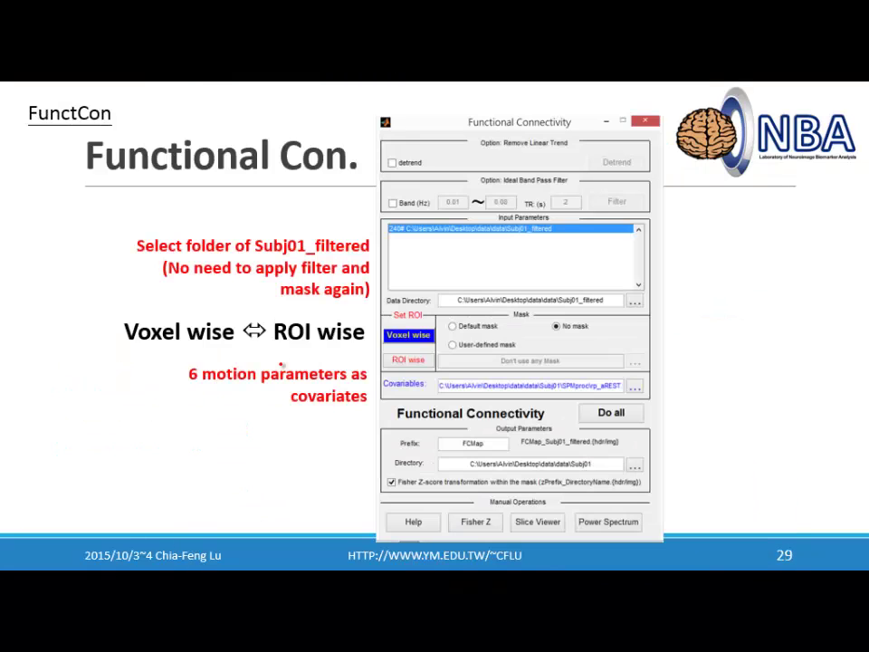
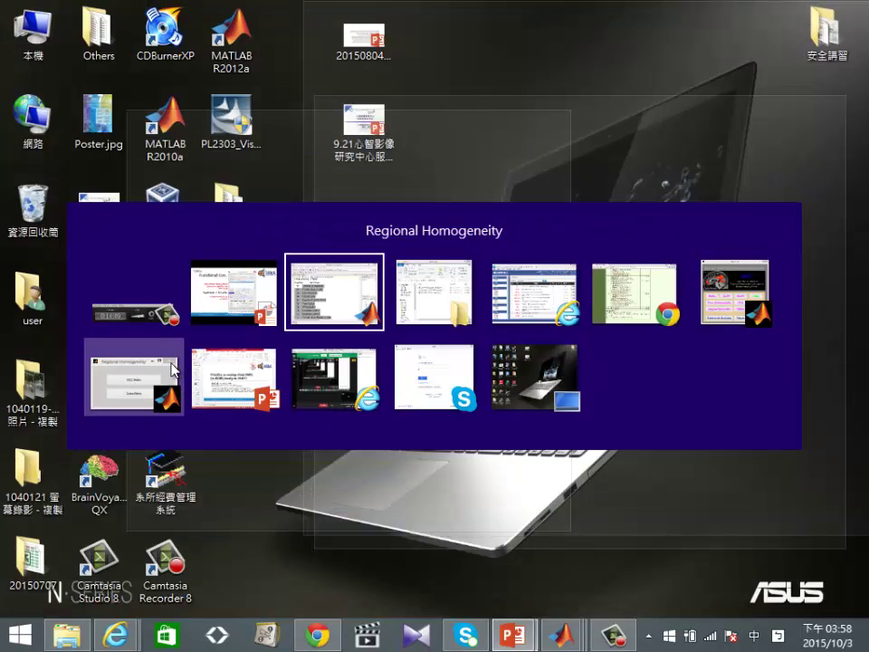
# Close the Regional Homogeneity window and open the Functional Connectivity tool from the REST 1.8 window, moved fully into view.
pyautogui.click(178, 370)
pyautogui.hotkey('alt', 'Tab')
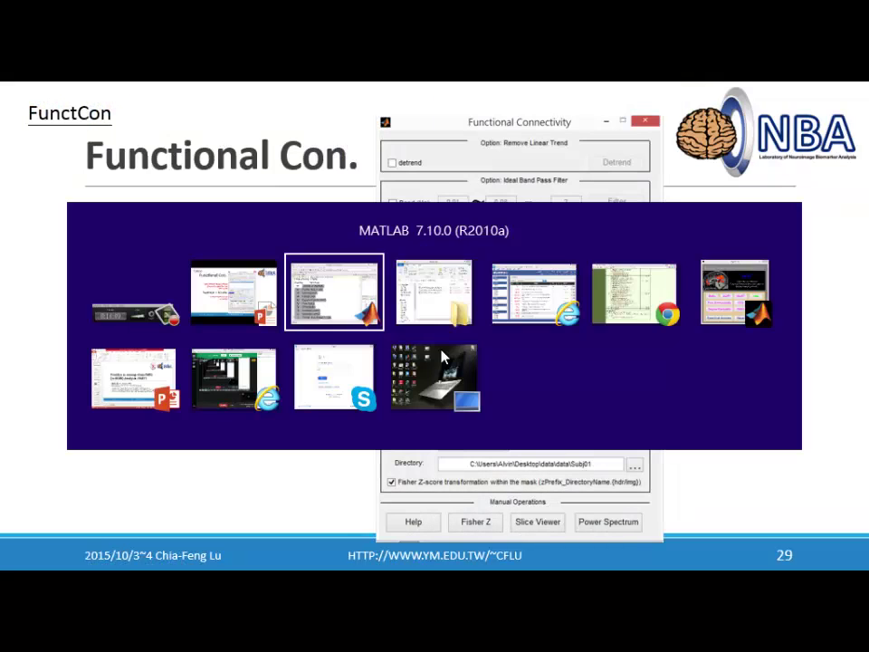
pyautogui.hotkey('alt', 'Tab')
pyautogui.hotkey('alt', 'Tab')
pyautogui.hotkey('alt', 'Tab')
pyautogui.hotkey('alt', 'Tab')
pyautogui.hotkey('alt', 'Tab')
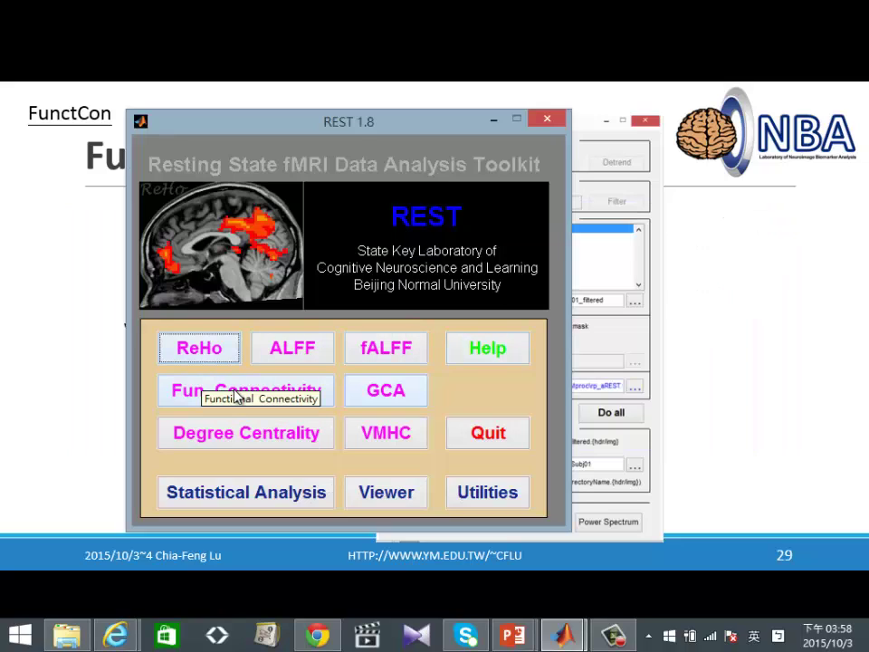
pyautogui.click(234, 395)
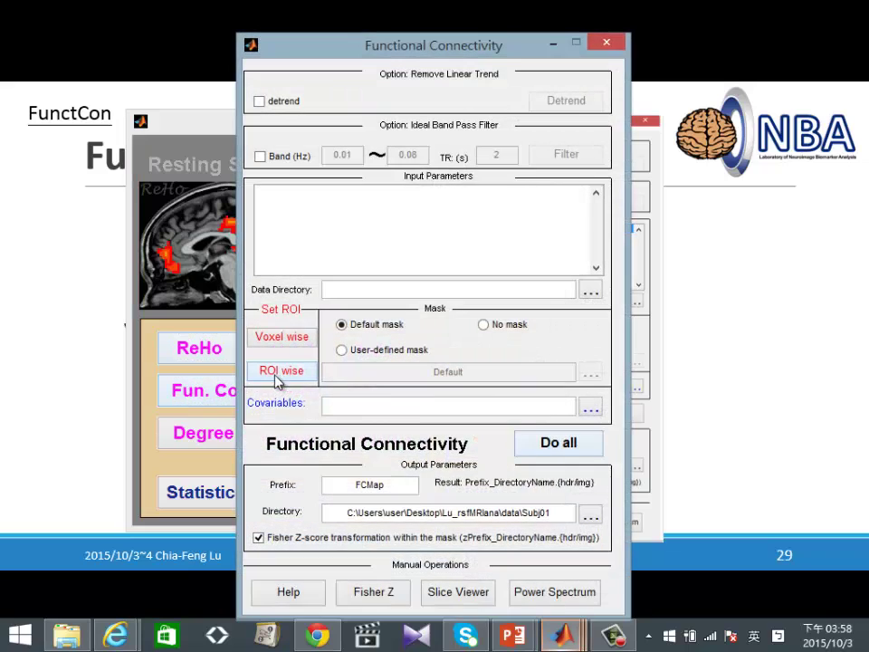
pyautogui.moveTo(428, 47); pyautogui.dragTo(404, 33)
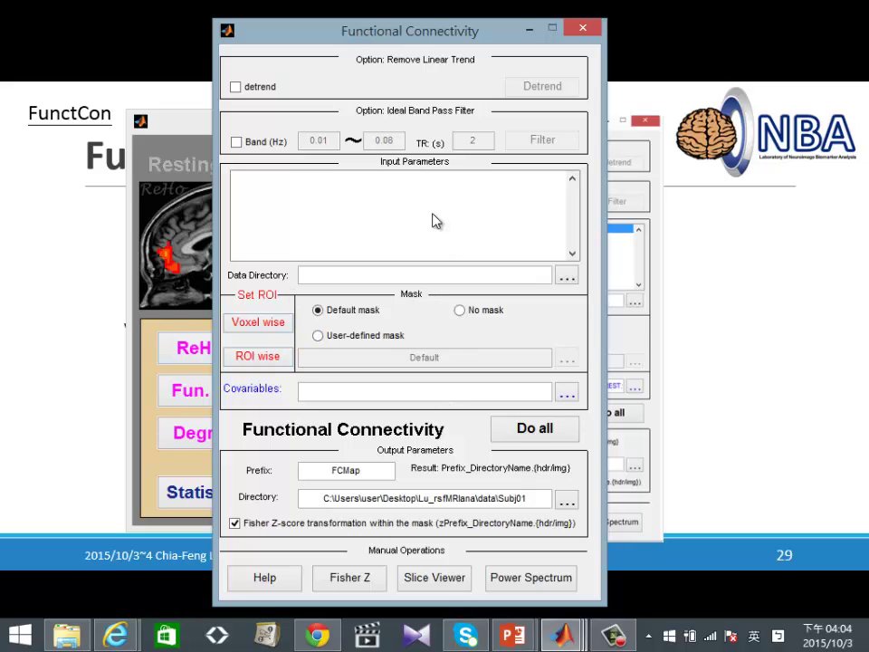
pyautogui.moveTo(381, 38); pyautogui.dragTo(387, 26)
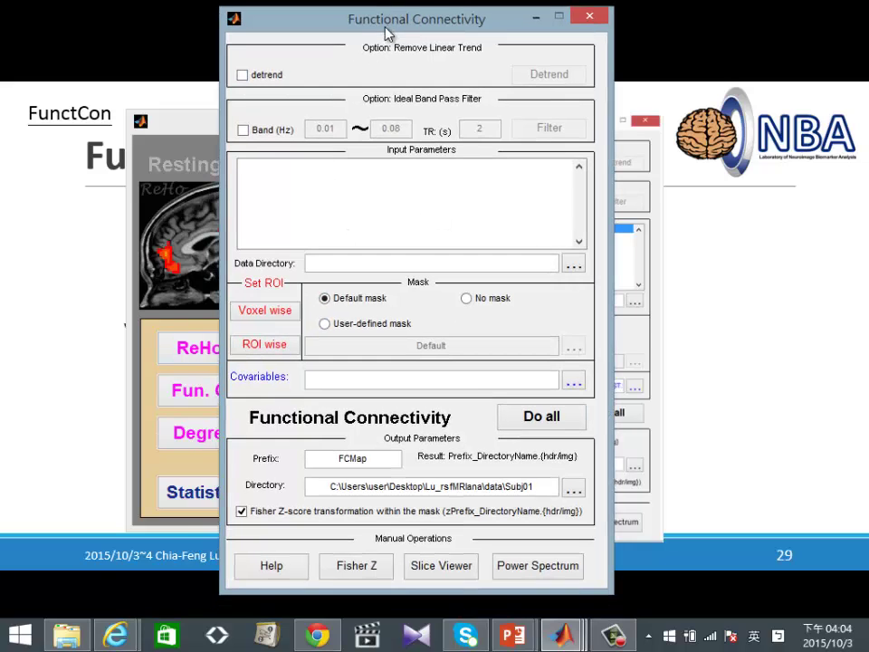
# Set the data directory to Subj01_filtered, keeping the band-pass filter off and choosing No mask.
pyautogui.click(244, 130)
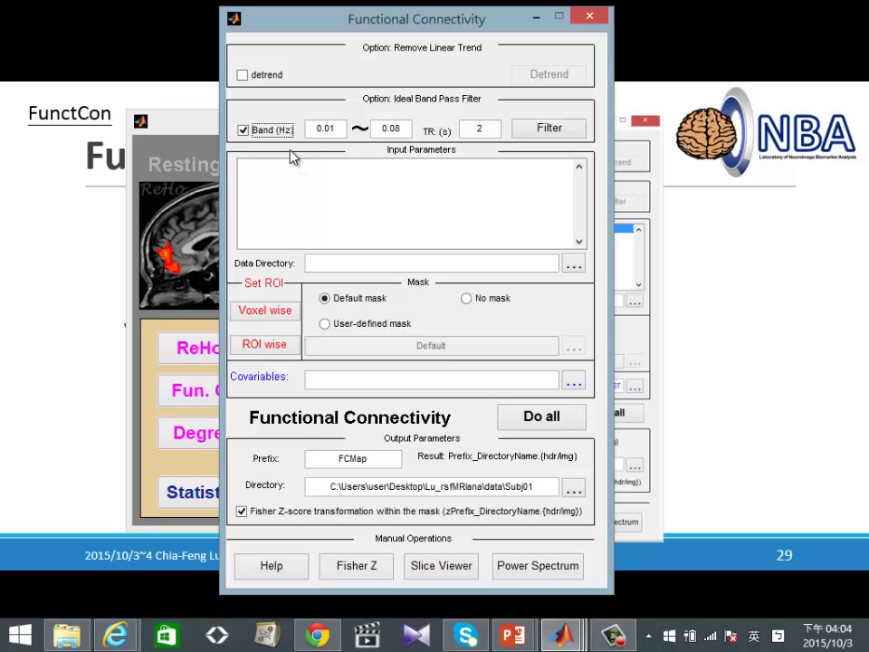
pyautogui.click(243, 130)
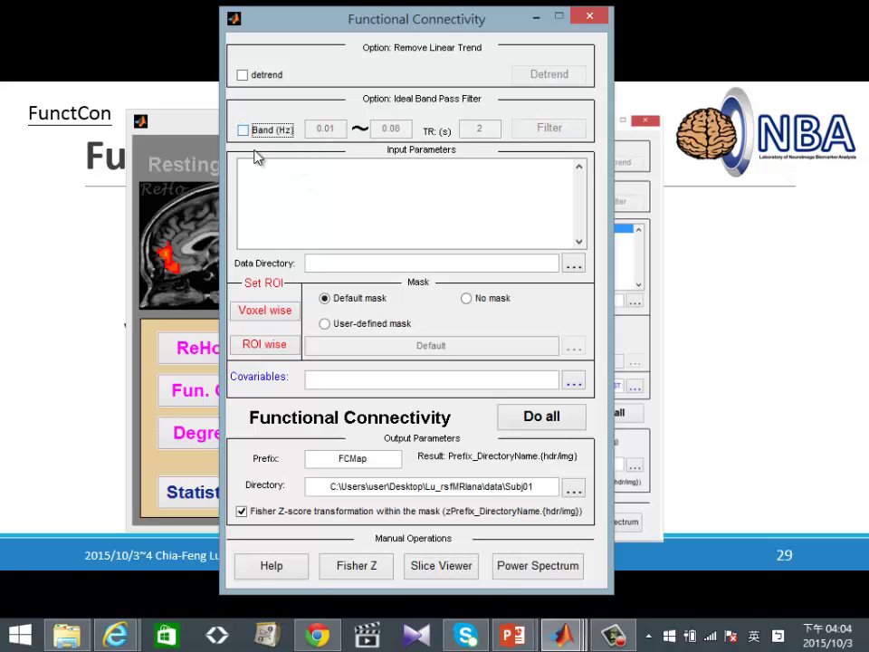
pyautogui.click(574, 265)
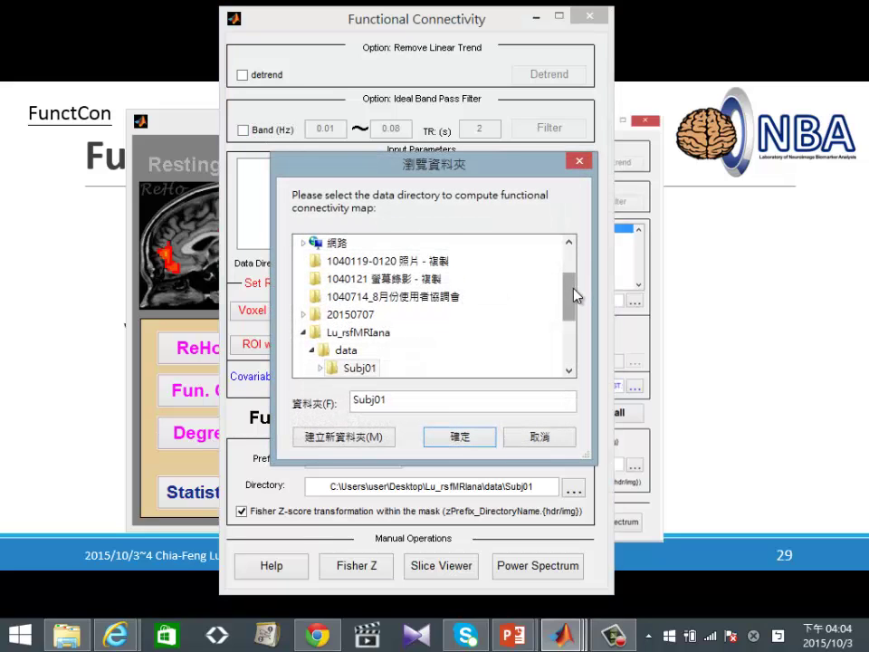
pyautogui.moveTo(573, 288); pyautogui.dragTo(572, 300)
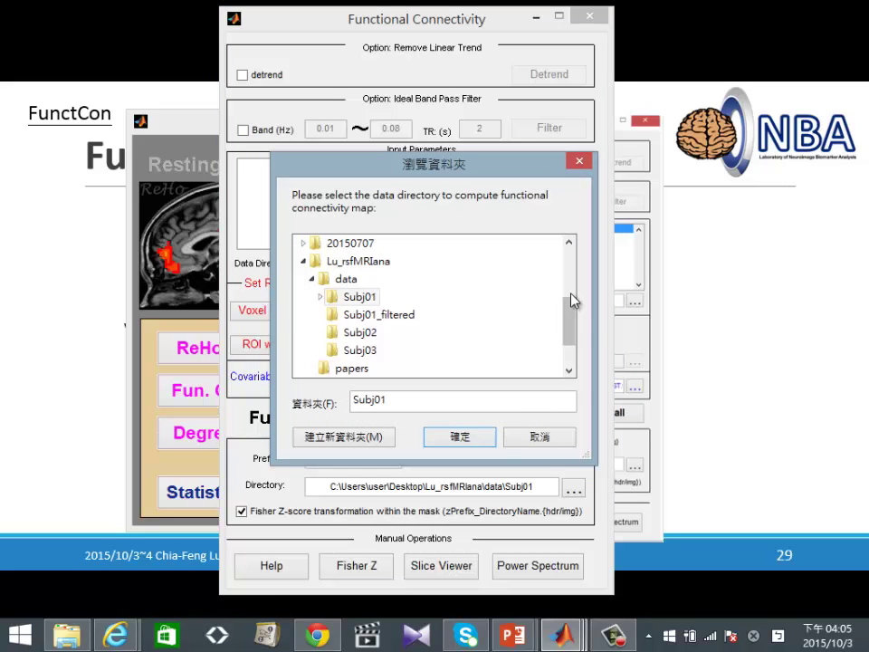
pyautogui.click(374, 317)
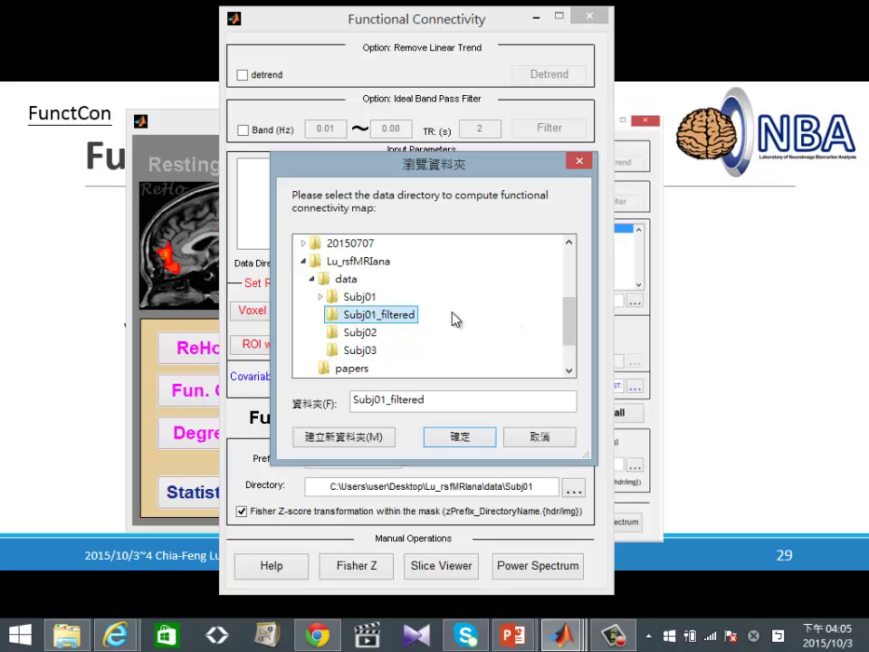
pyautogui.click(462, 438)
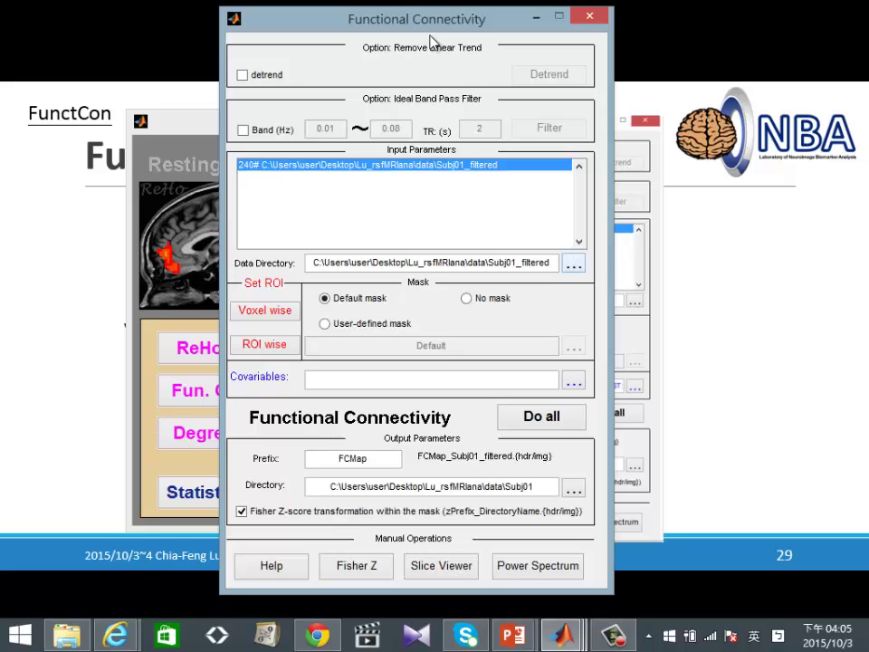
pyautogui.moveTo(438, 30); pyautogui.dragTo(436, 36)
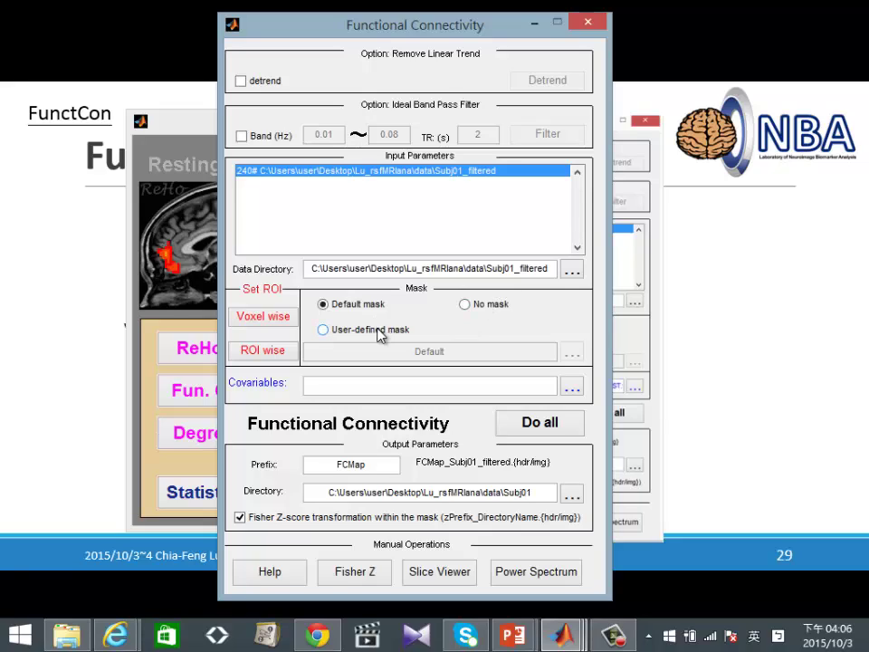
pyautogui.click(478, 304)
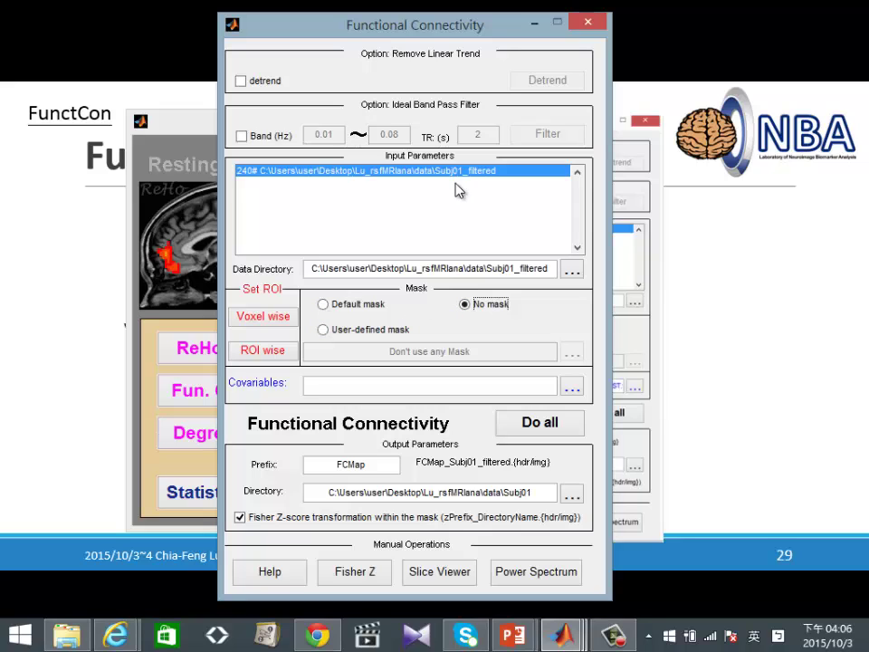
# Open Filtered_4DVolume.nii from the Subj01_filtered folder in MRIcro, viewing volume 1, and move the viewer window into view.
pyautogui.click(66, 634)
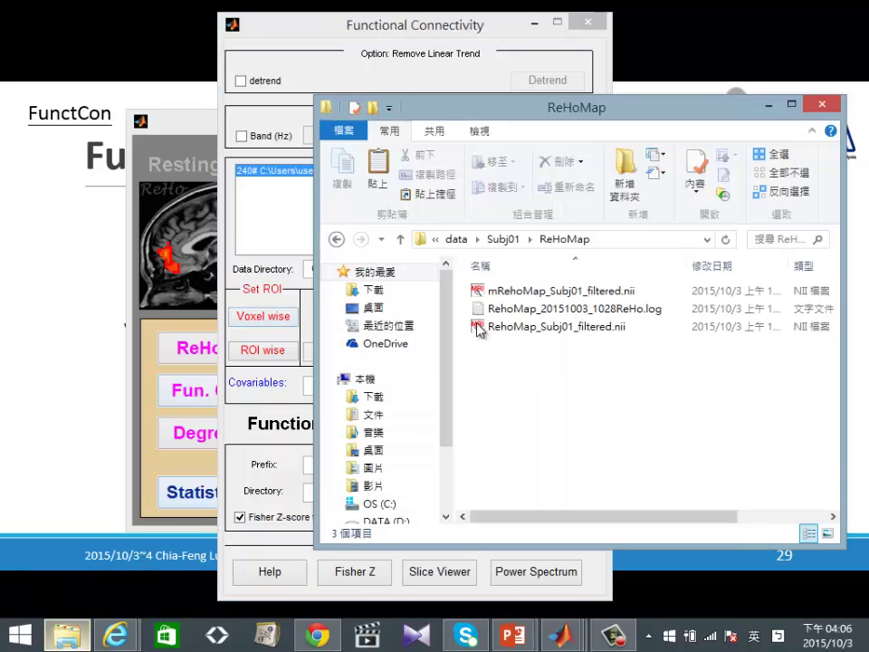
pyautogui.click(492, 240)
pyautogui.click(543, 239)
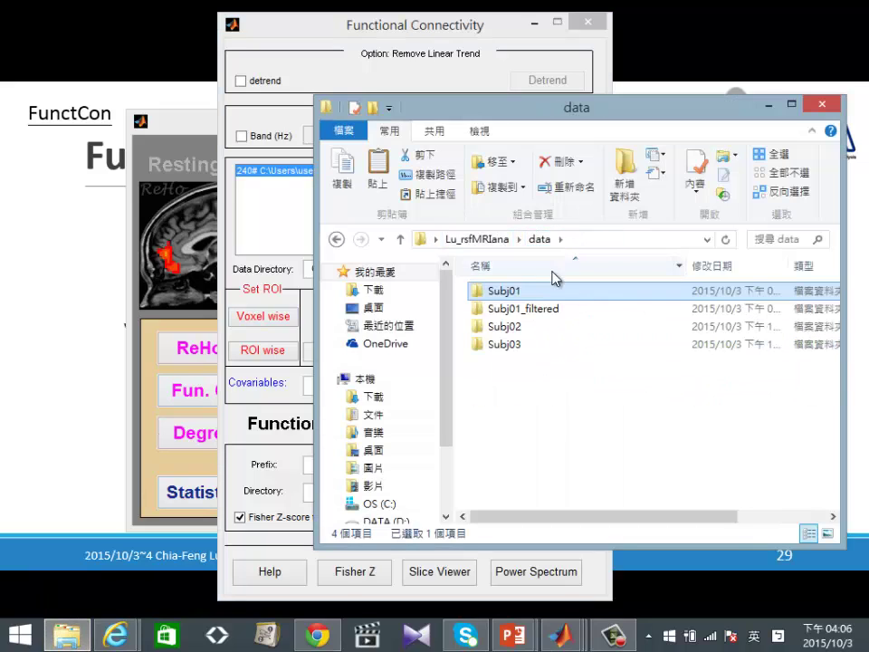
pyautogui.doubleClick(531, 309)
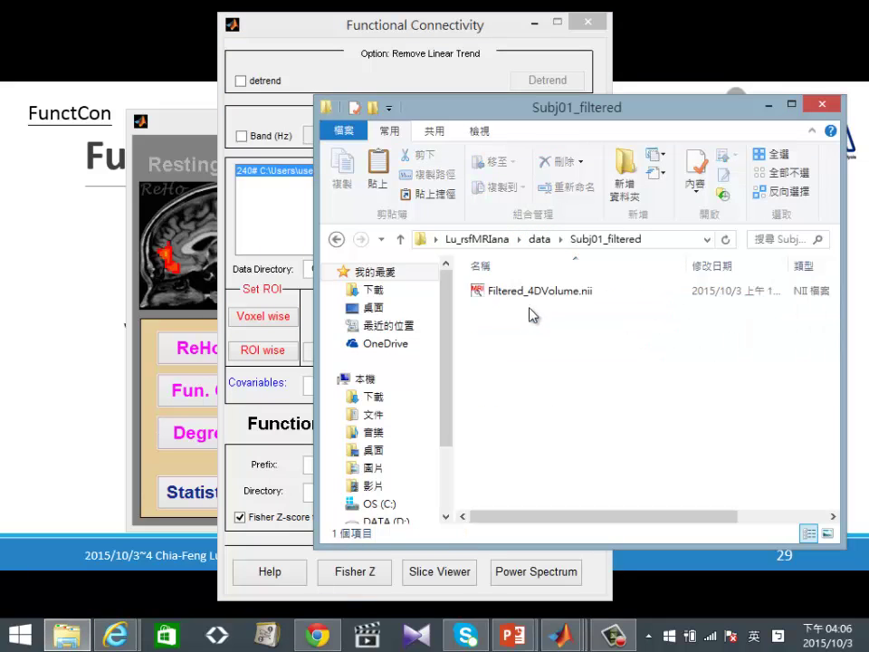
pyautogui.click(508, 298)
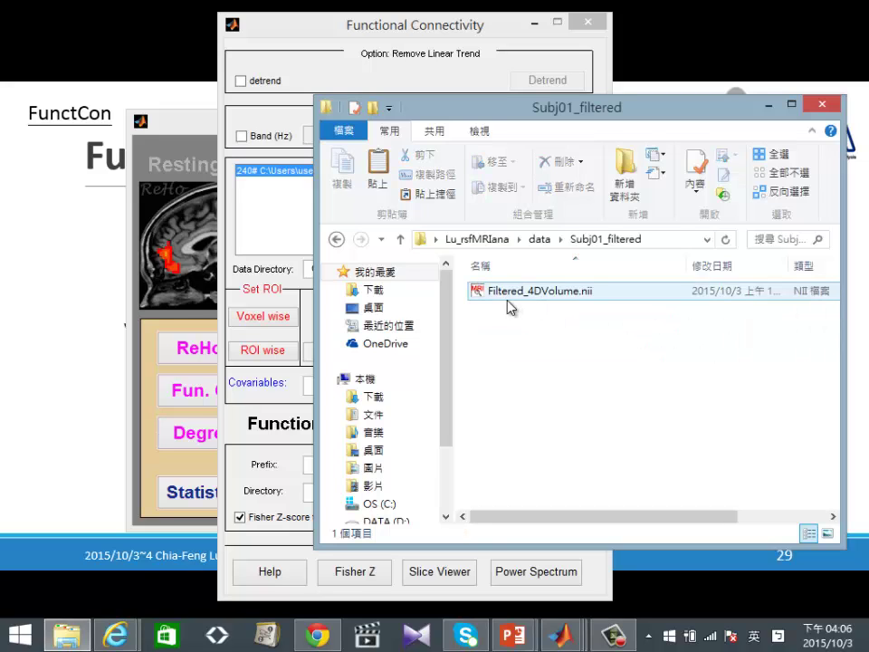
pyautogui.click(518, 296)
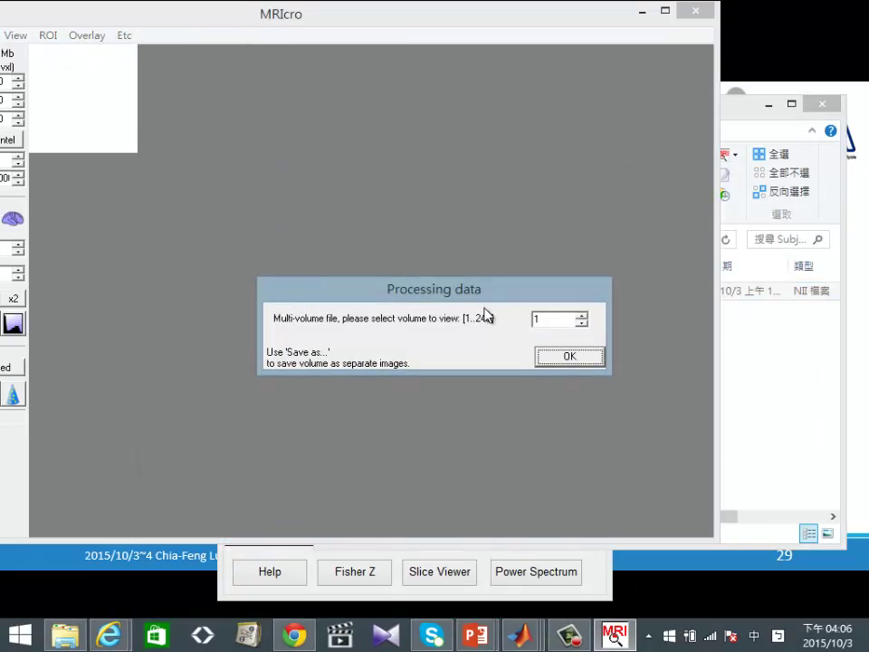
pyautogui.click(578, 358)
pyautogui.moveTo(234, 22); pyautogui.dragTo(408, 100)
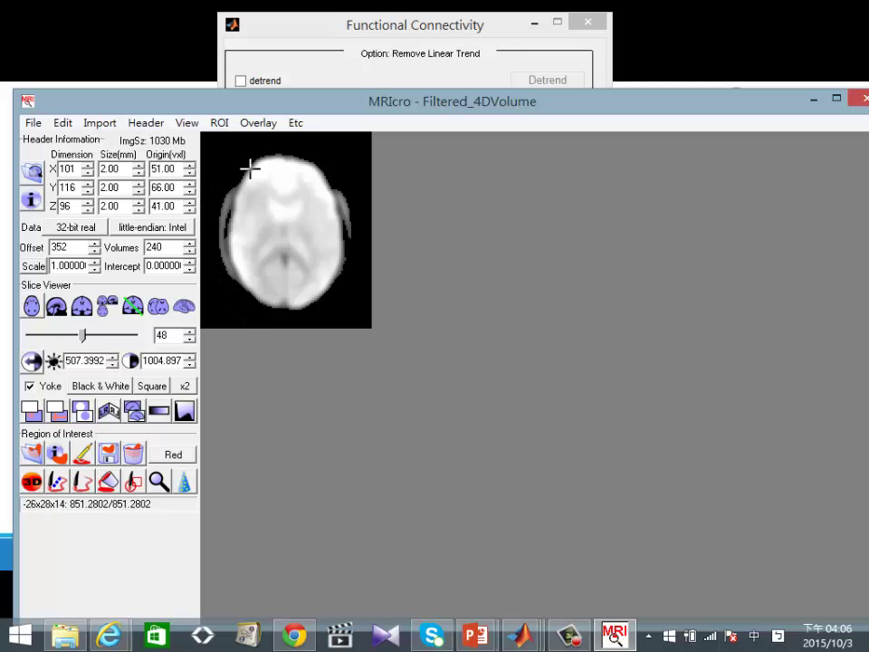
# Inspect the filtered volume's axial slice 48 under different contrast settings, then close MRIcro and return to the Functional Connectivity window.
pyautogui.rightClick(293, 194)
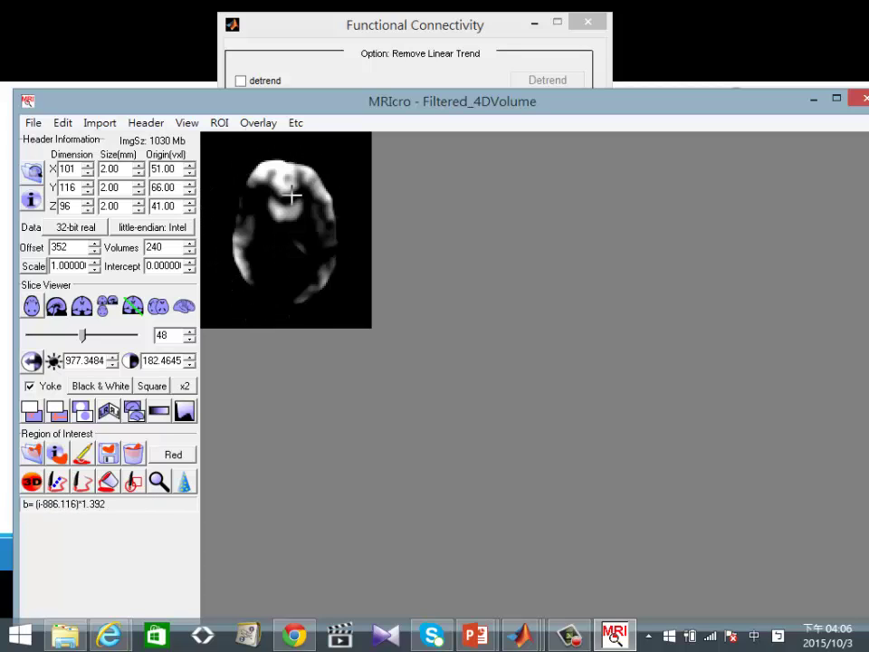
pyautogui.rightClick(301, 175)
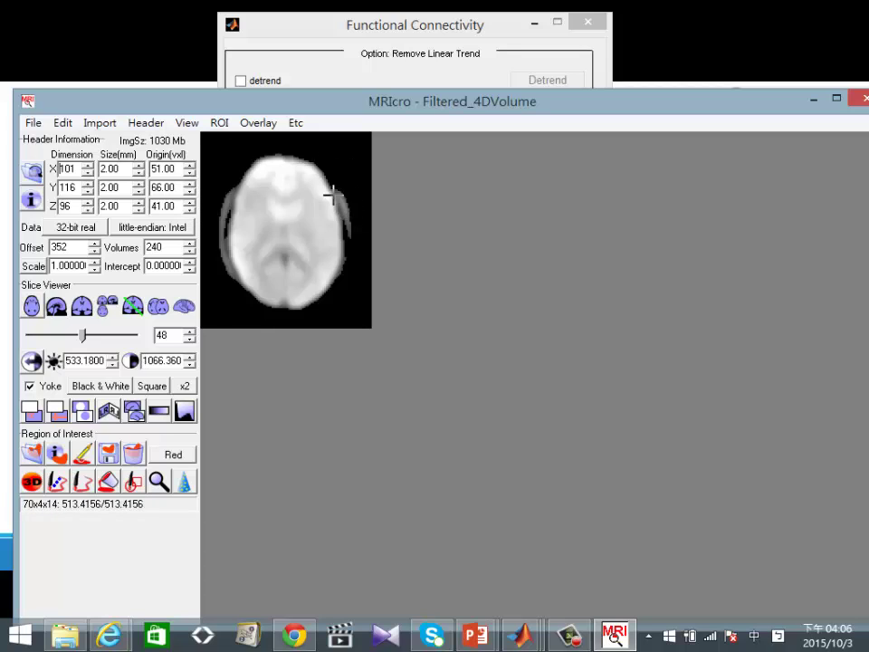
pyautogui.rightClick(287, 179)
pyautogui.rightClick(300, 274)
pyautogui.rightClick(270, 236)
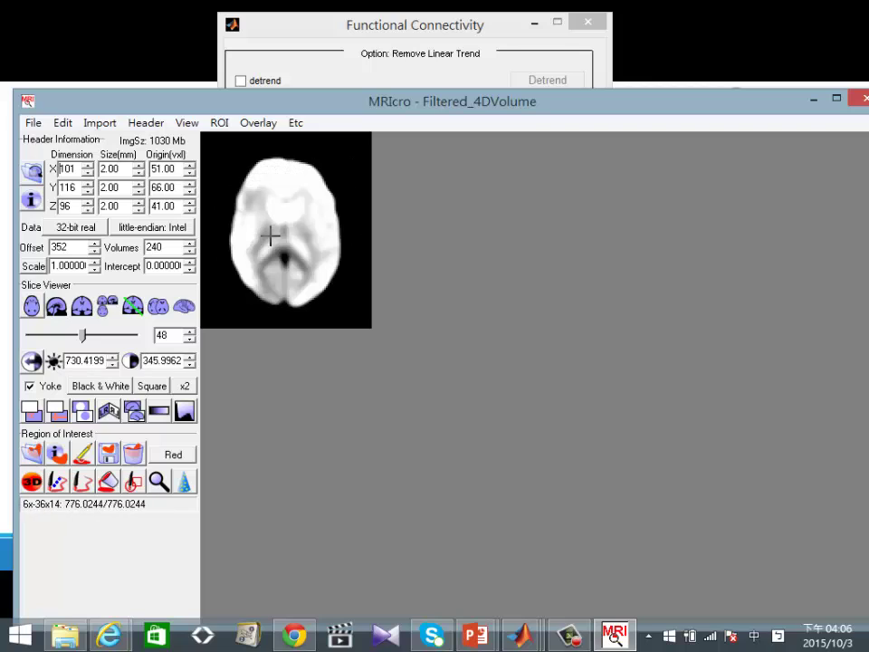
pyautogui.rightClick(271, 222)
pyautogui.rightClick(286, 210)
pyautogui.rightClick(299, 203)
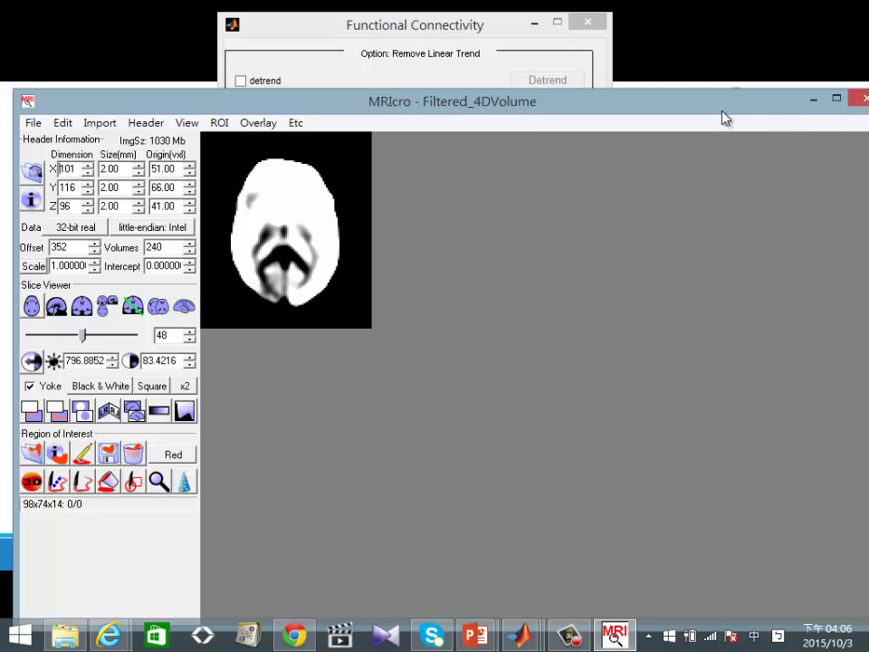
pyautogui.click(865, 97)
pyautogui.click(391, 161)
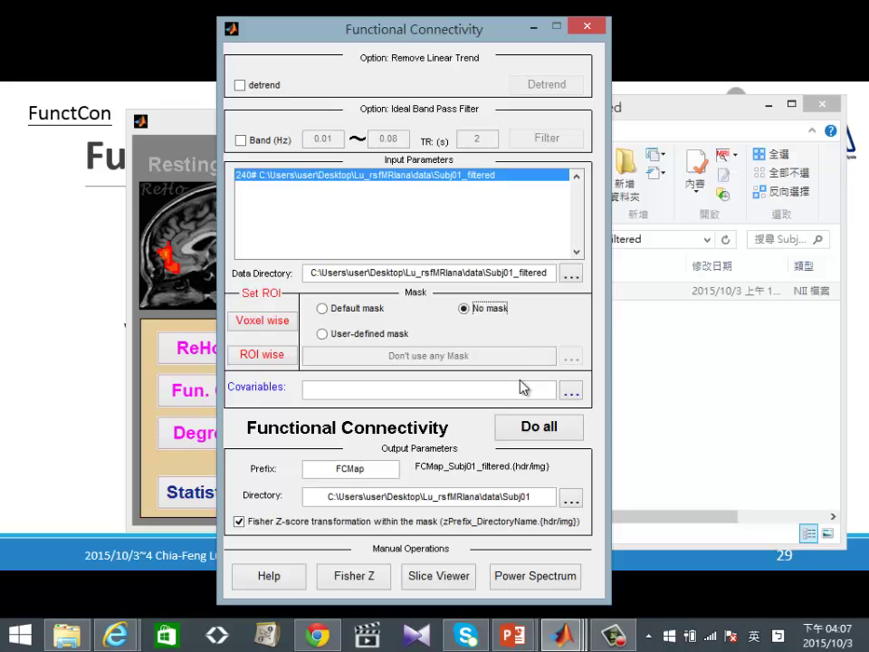
# Start choosing the covariables' time course file and browse to Subj01's SPMproc folder.
pyautogui.click(504, 387)
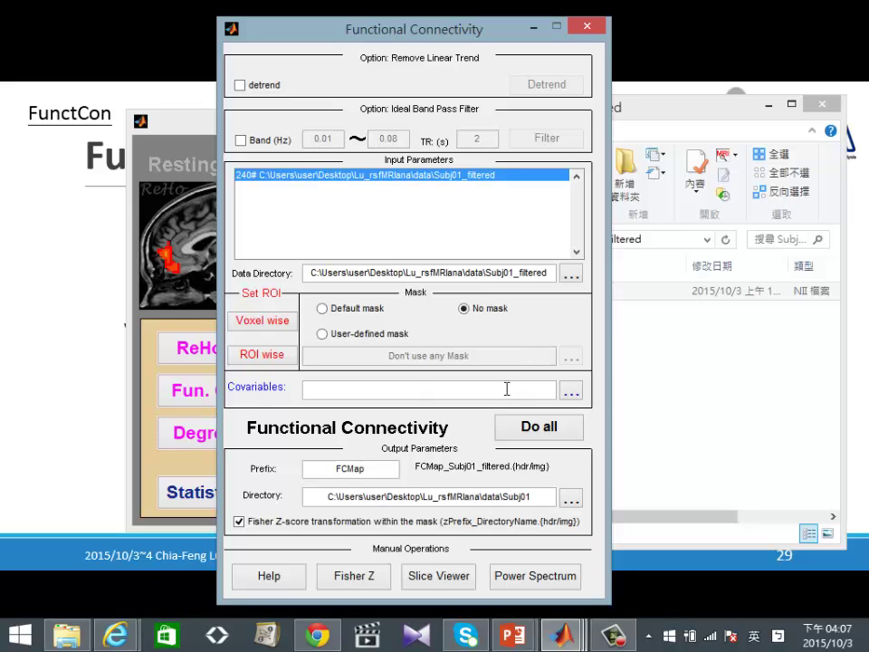
pyautogui.click(571, 392)
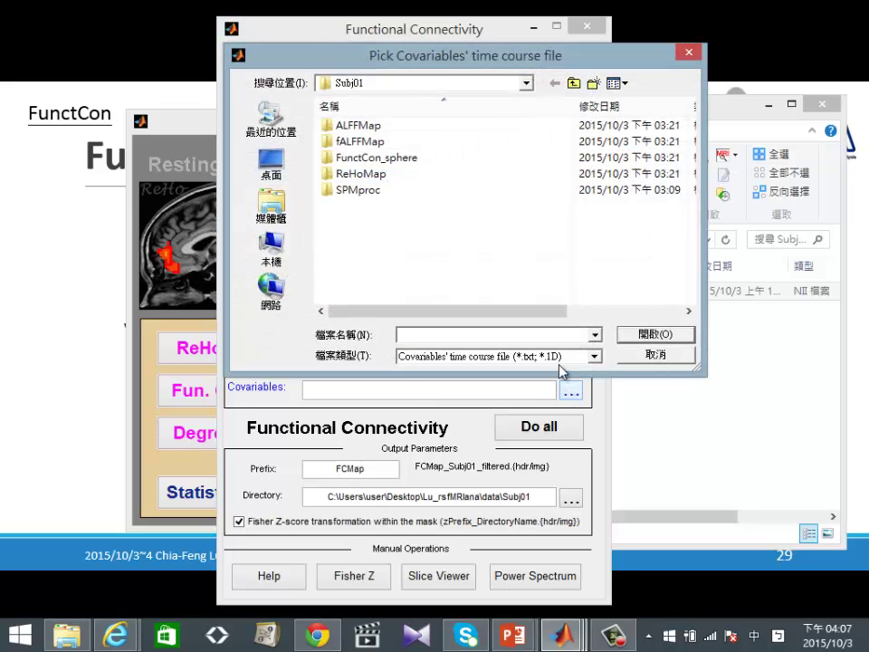
pyautogui.doubleClick(362, 192)
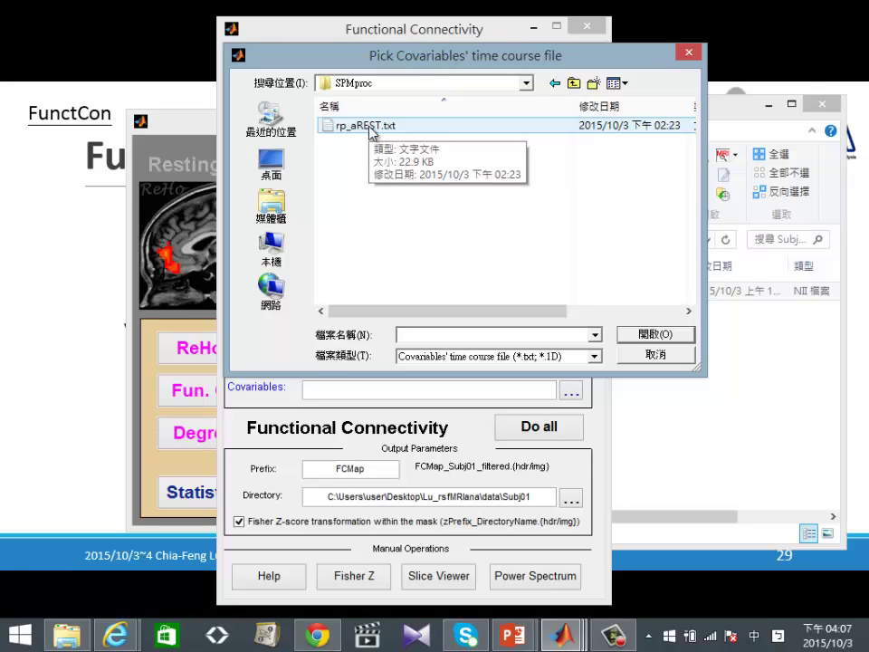
# Open rp_aREST.txt from Subj01's SPMproc folder in Notepad and examine its motion-parameter columns from first to last row.
pyautogui.click(763, 399)
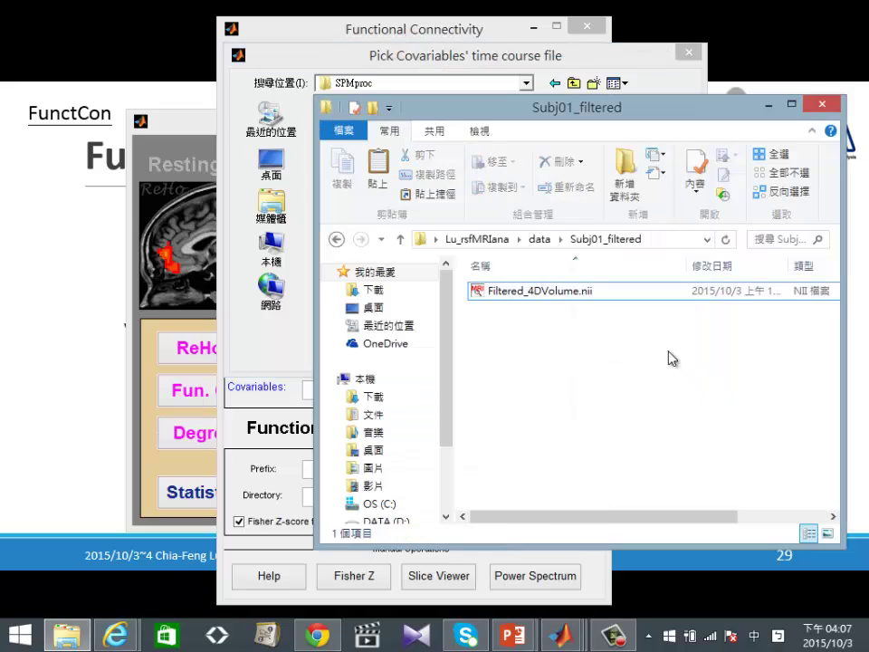
pyautogui.click(401, 239)
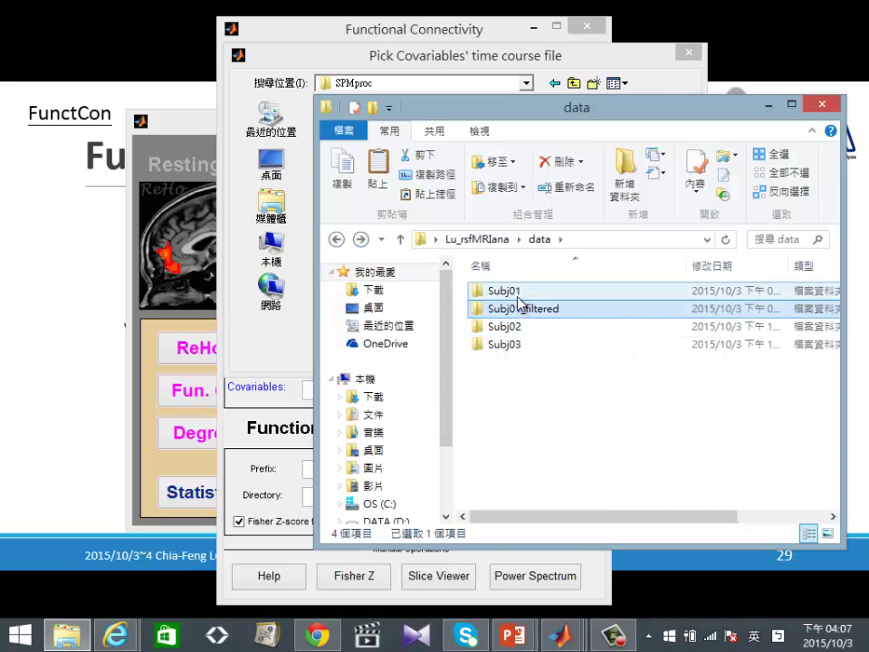
pyautogui.doubleClick(507, 288)
pyautogui.doubleClick(509, 362)
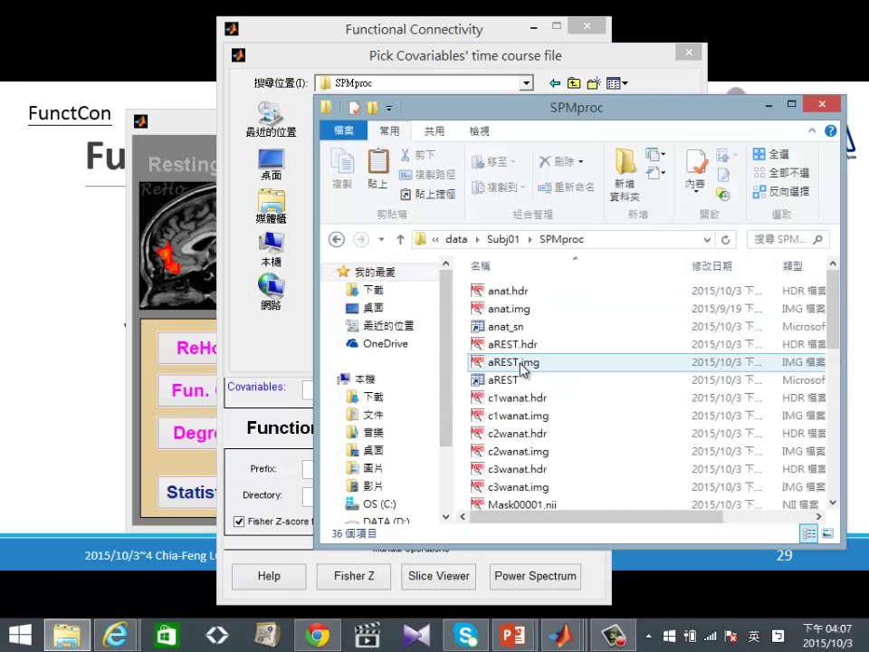
pyautogui.scroll(-6, 524, 371)
pyautogui.doubleClick(525, 375)
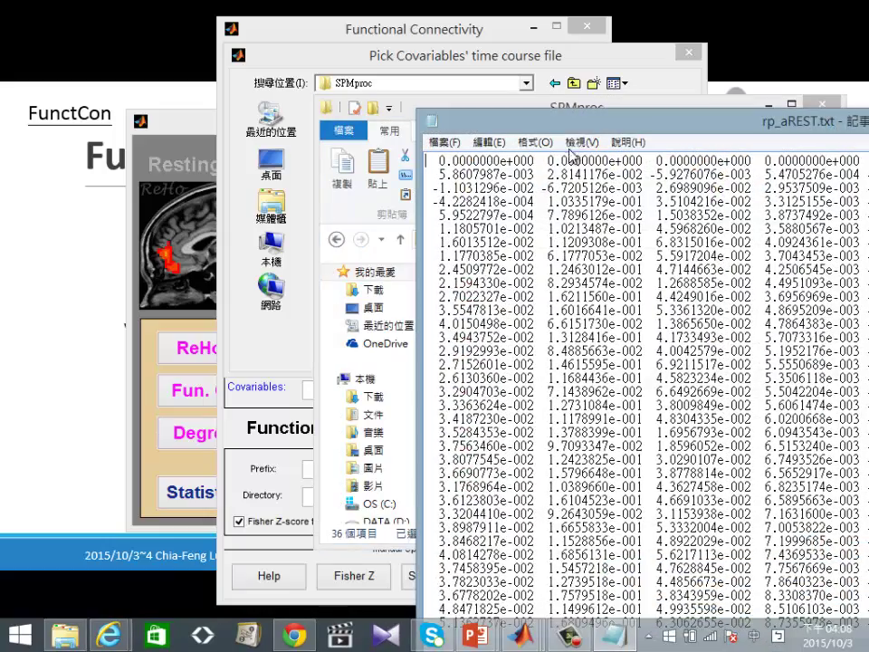
pyautogui.moveTo(551, 127); pyautogui.dragTo(148, 74)
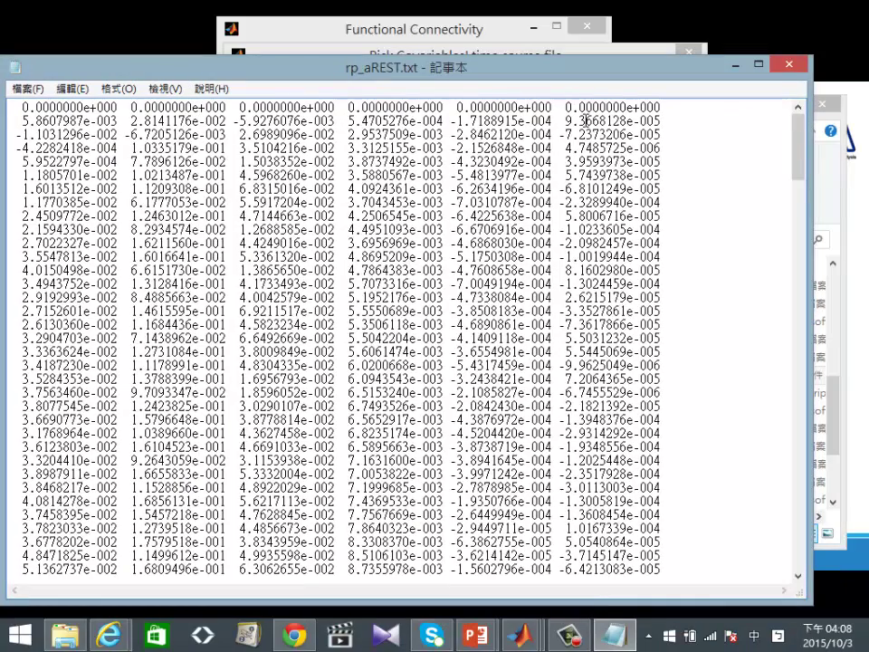
pyautogui.scroll(-20, 594, 231)
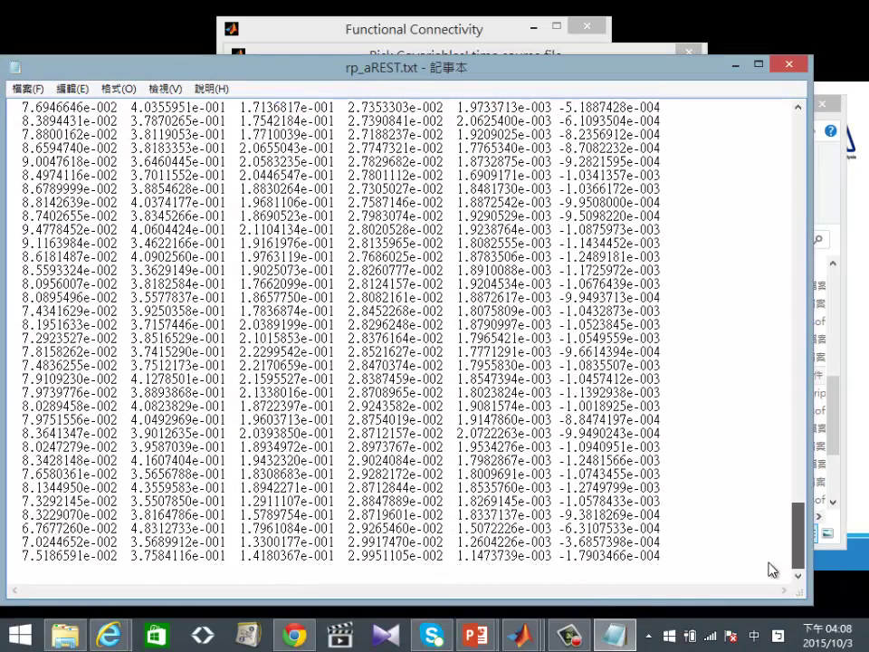
pyautogui.scroll(15, 715, 188)
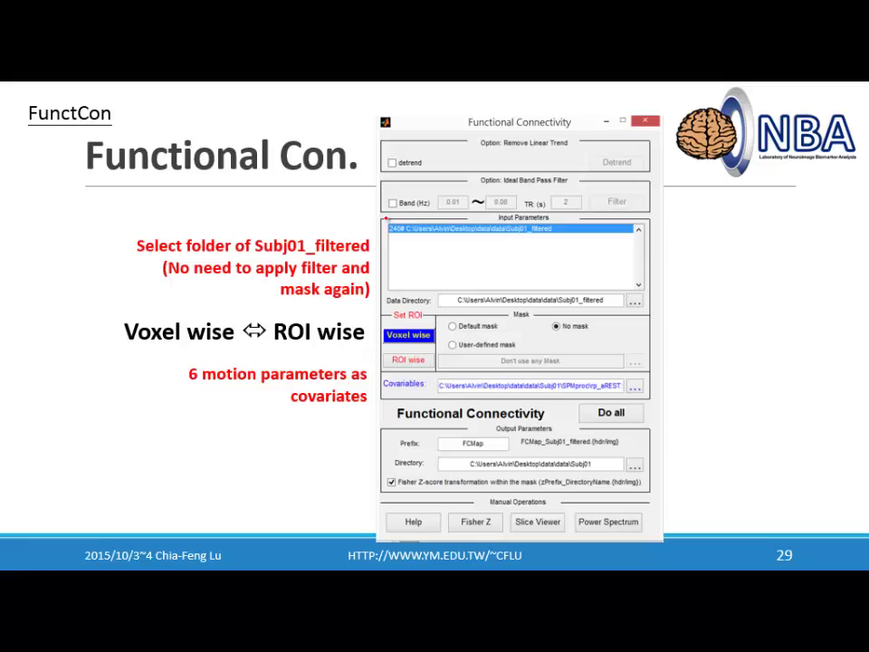
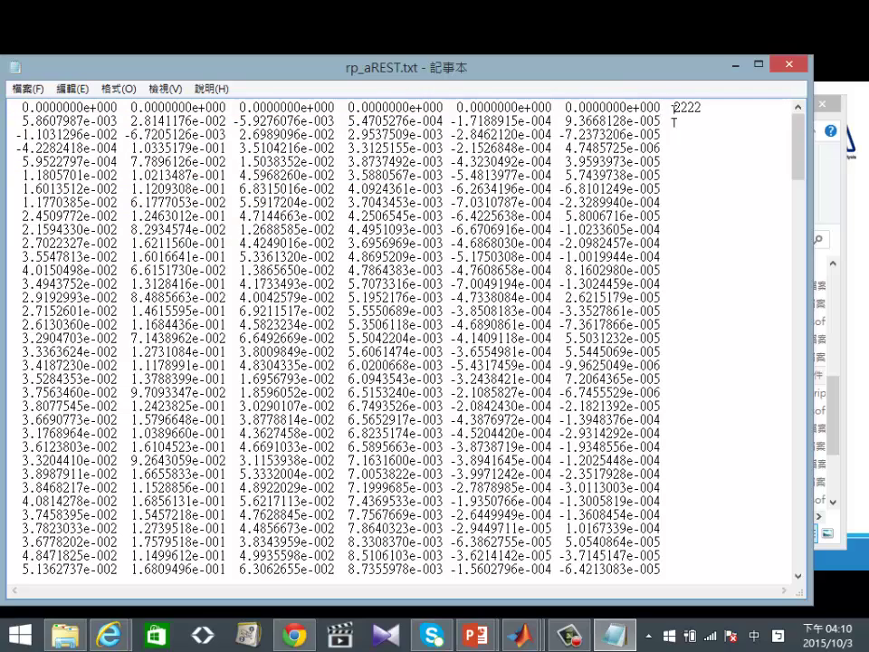
# Try adding 3333 as an extra column value in the second row of rp_aREST.txt, closing the file without saving.
pyautogui.write('3333')
pyautogui.click(789, 64)
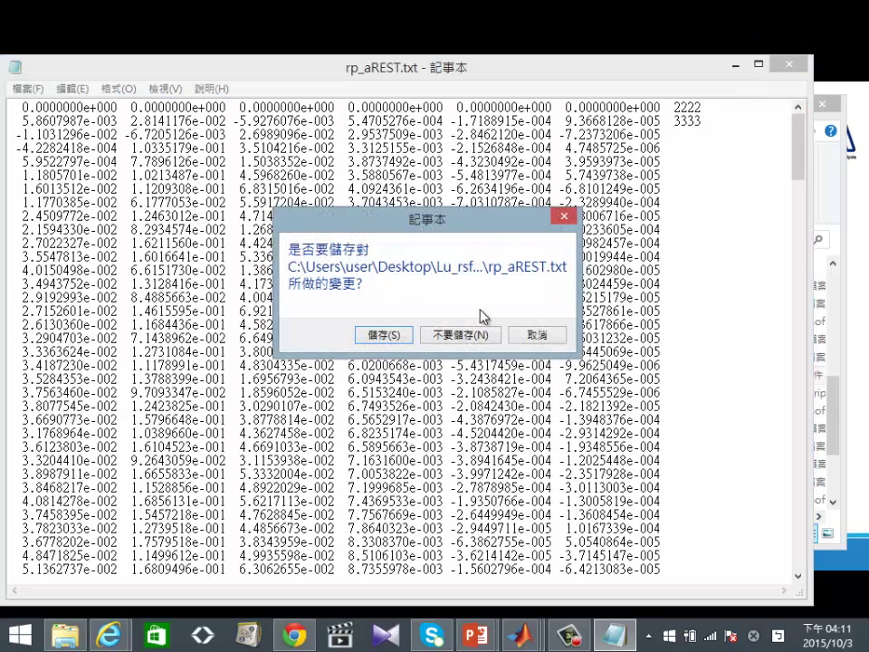
pyautogui.click(471, 336)
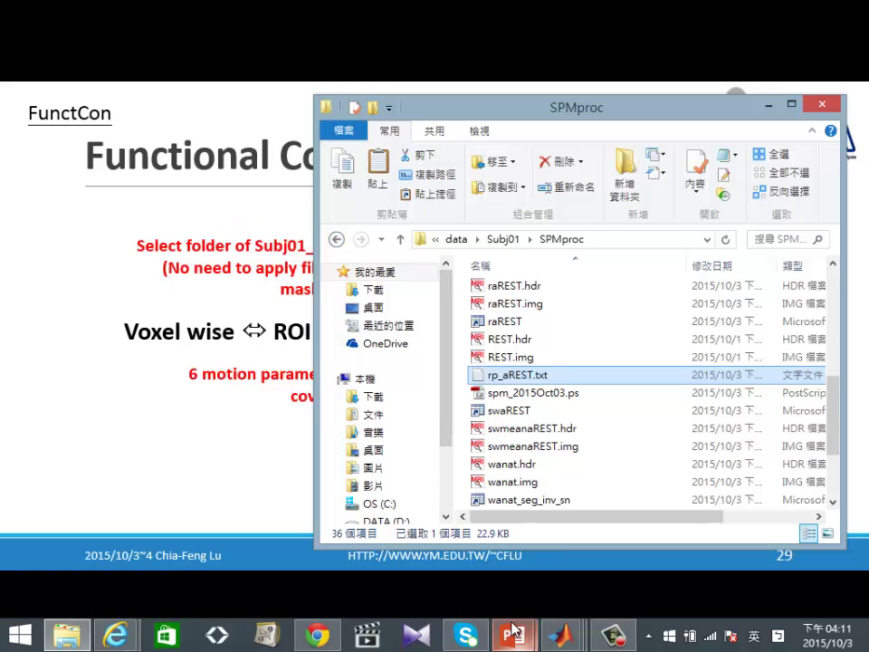
# Return to the Functional Connectivity window and load rp_aREST.txt from Subj01's SPMproc folder as the covariables' time course file.
pyautogui.click(556, 638)
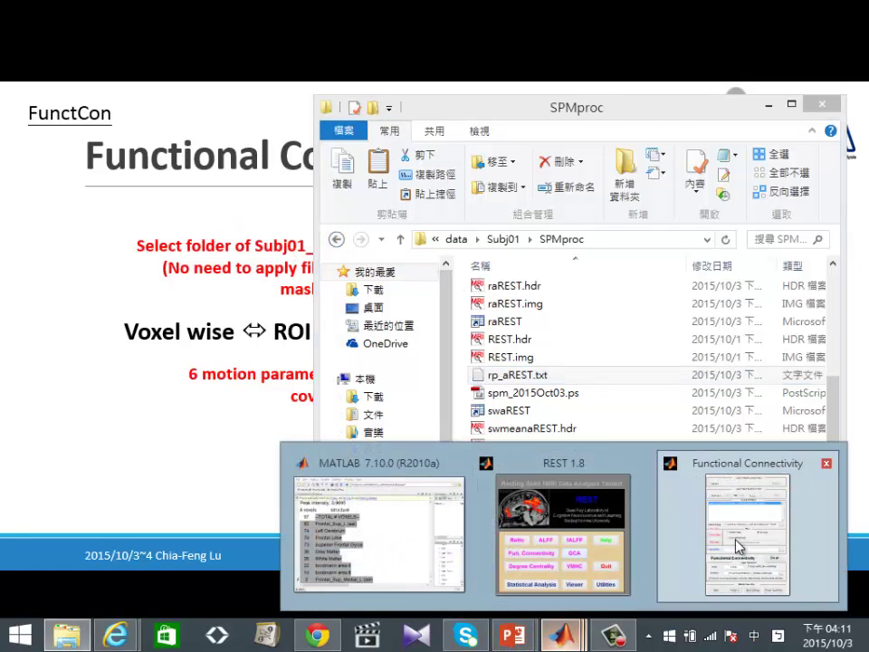
pyautogui.click(738, 549)
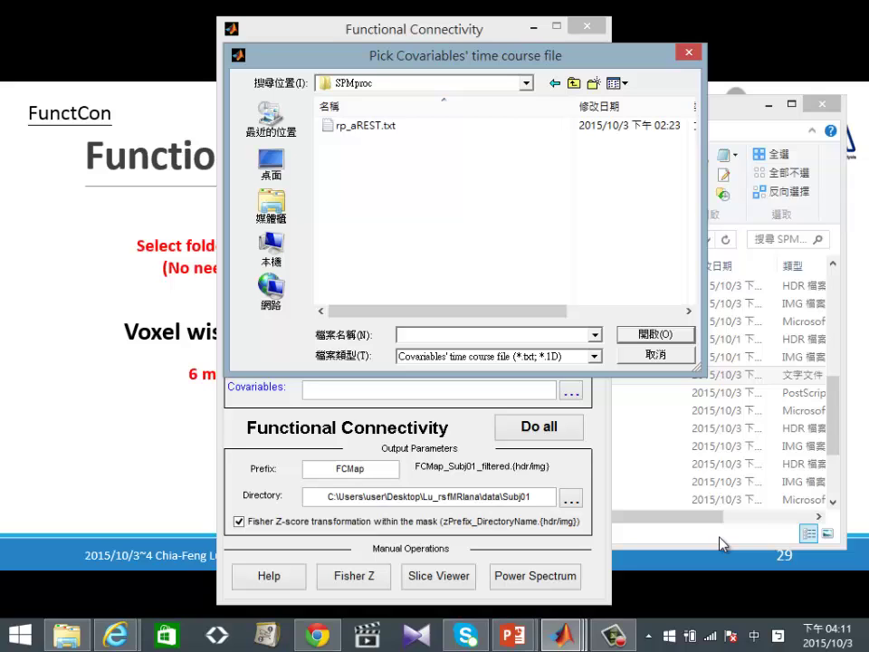
pyautogui.click(689, 52)
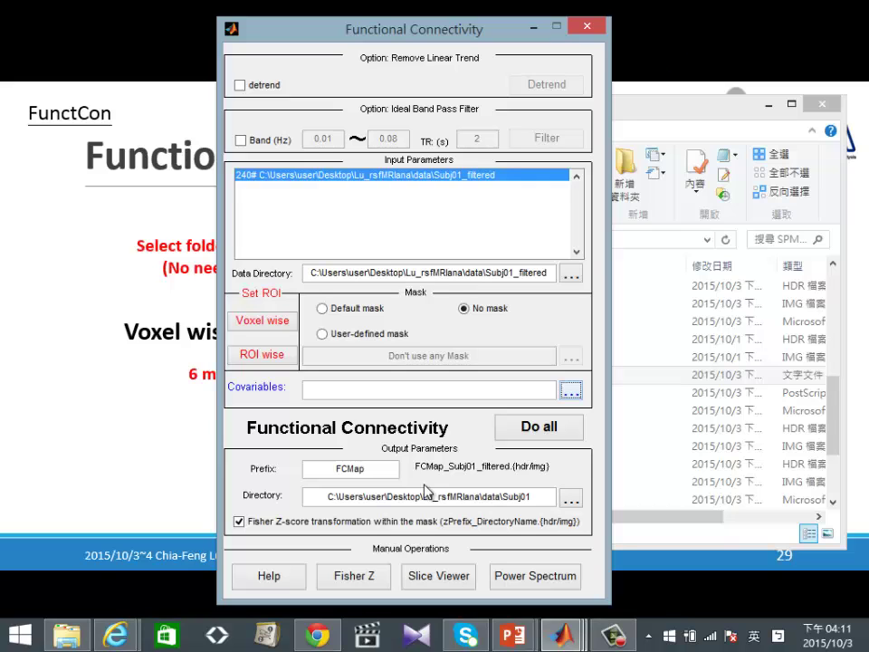
pyautogui.click(571, 390)
pyautogui.doubleClick(383, 182)
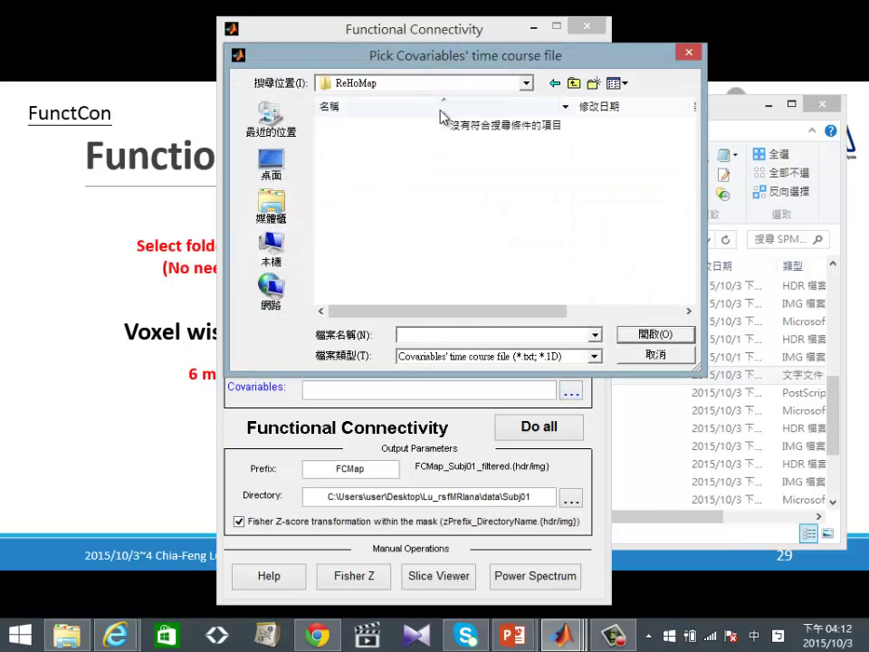
pyautogui.click(574, 83)
pyautogui.doubleClick(358, 190)
pyautogui.doubleClick(358, 125)
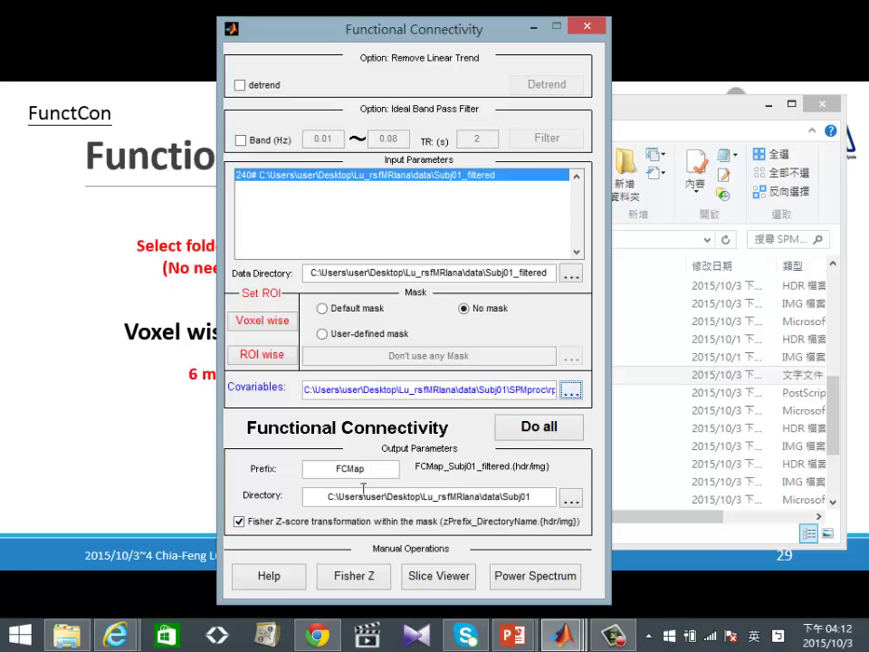
# Open the voxel-wise ROI definition list and start adding a new spherical ROI.
pyautogui.click(240, 520)
pyautogui.click(269, 324)
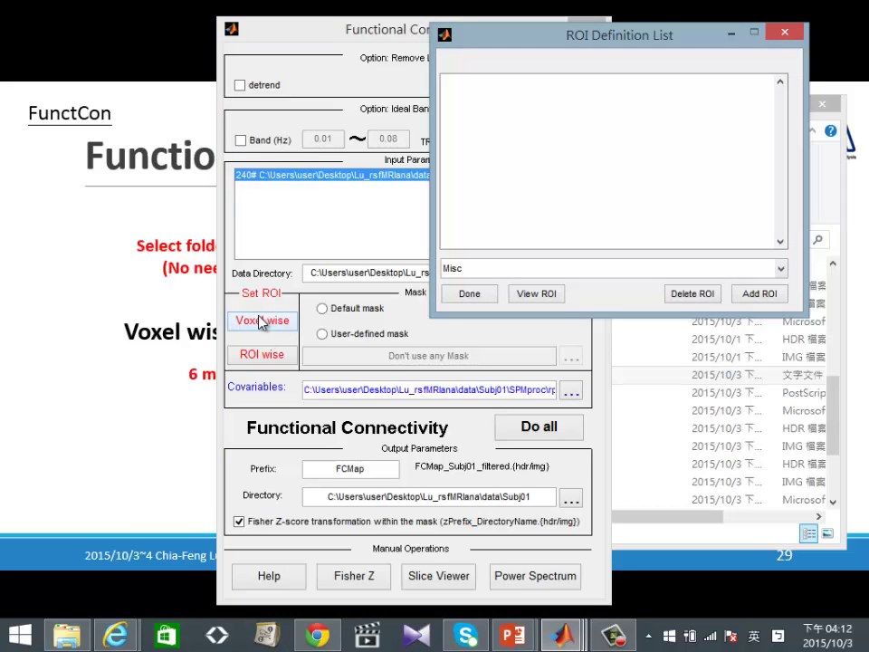
pyautogui.moveTo(633, 47); pyautogui.dragTo(370, 115)
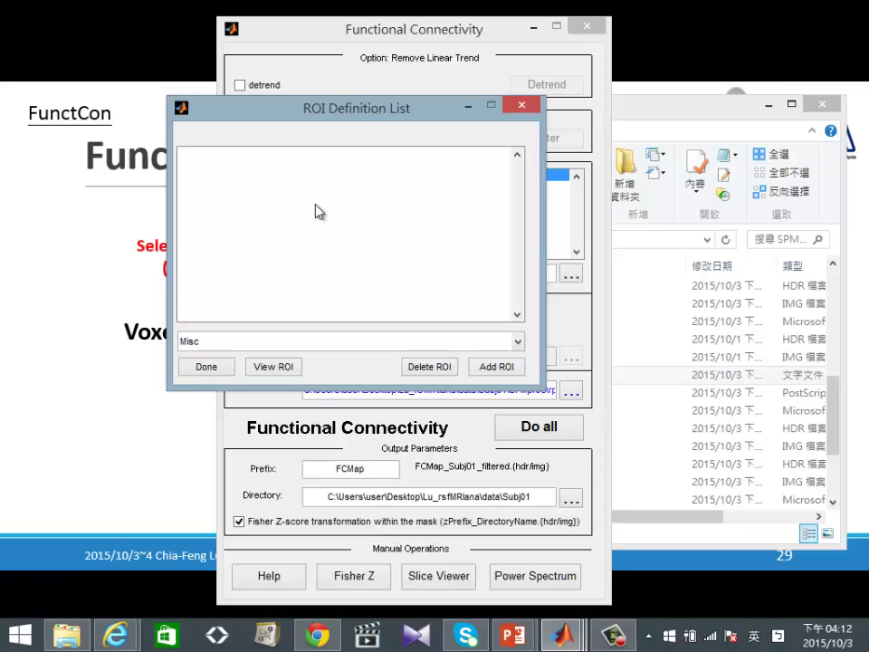
pyautogui.click(495, 369)
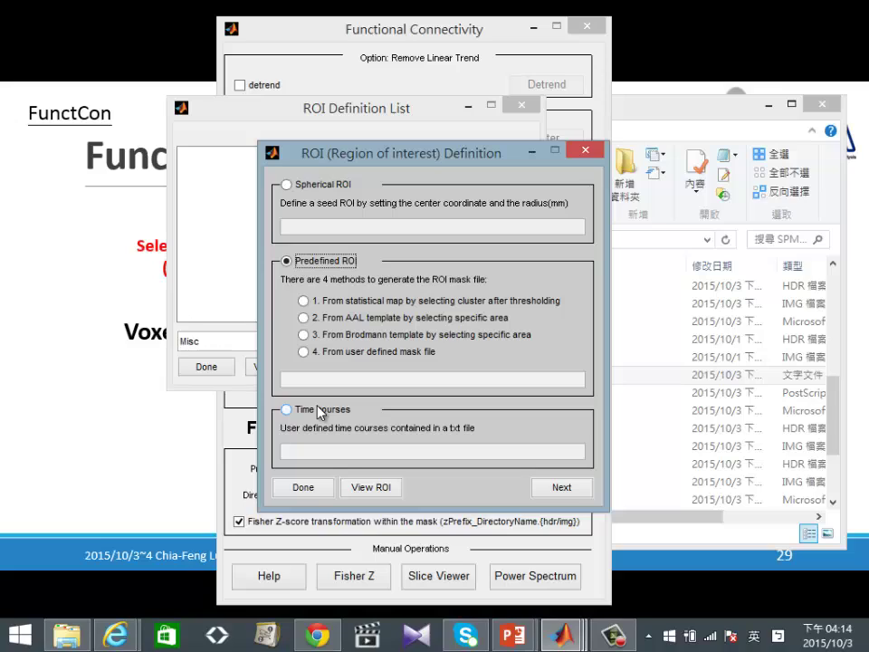
pyautogui.click(287, 186)
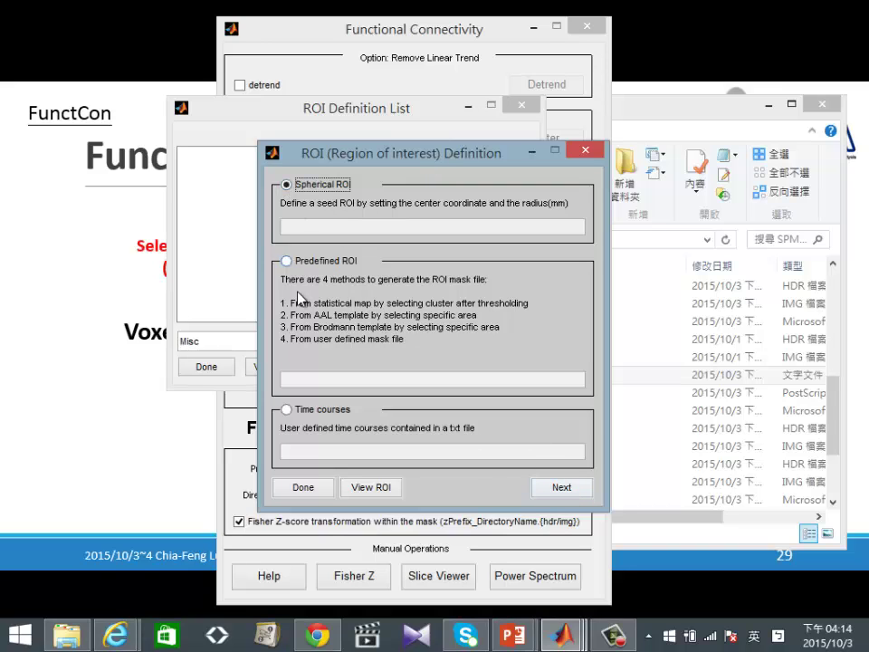
pyautogui.click(571, 494)
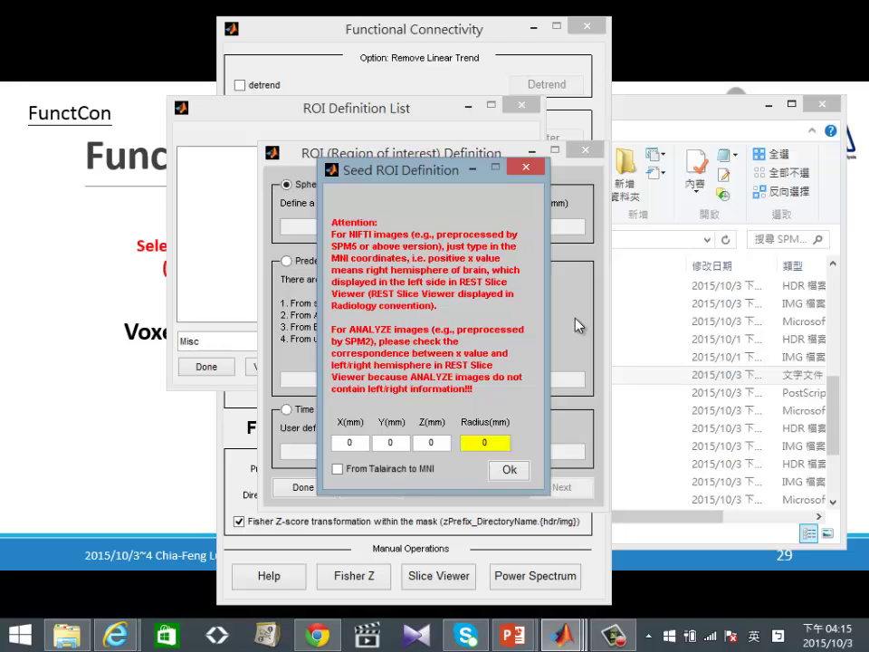
# Define the seed sphere with its center at X -42, Y 0, Z 42 mm and a radius of 6 mm.
pyautogui.doubleClick(346, 442)
pyautogui.write('-42')
pyautogui.doubleClick(435, 442)
pyautogui.write('42')
pyautogui.doubleClick(464, 441)
pyautogui.write('6')
pyautogui.click(509, 471)
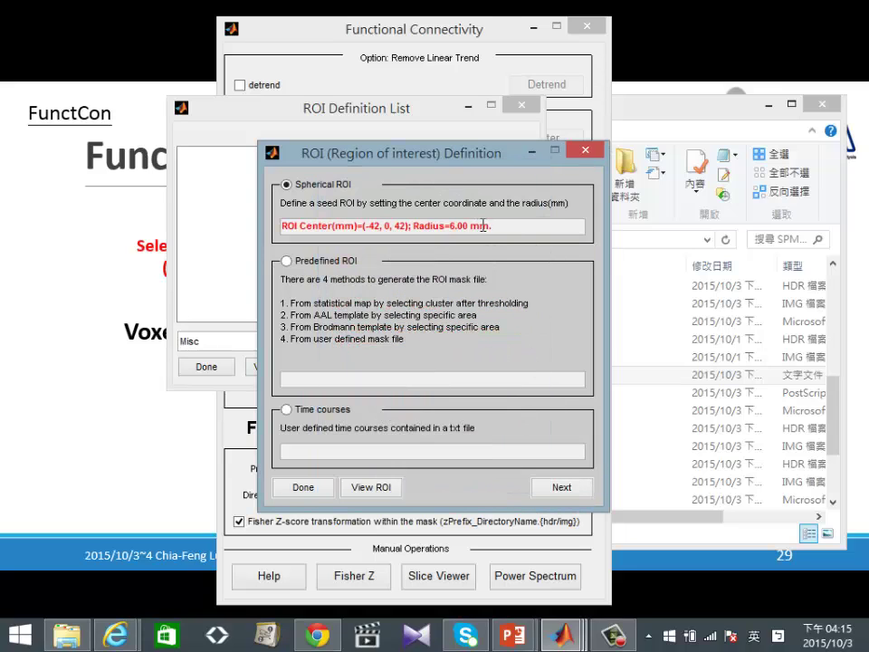
pyautogui.moveTo(499, 227); pyautogui.dragTo(280, 226)
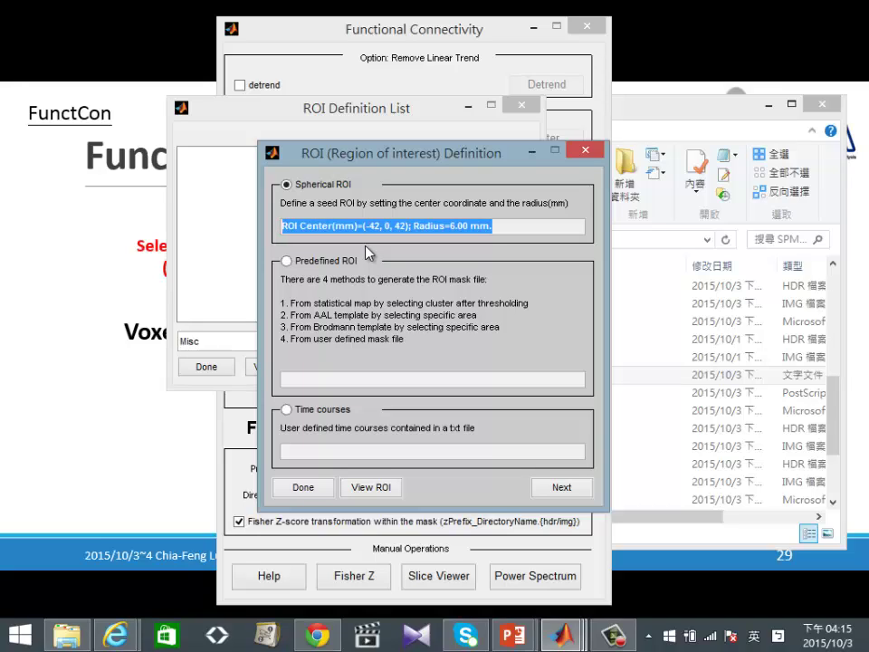
pyautogui.click(498, 231)
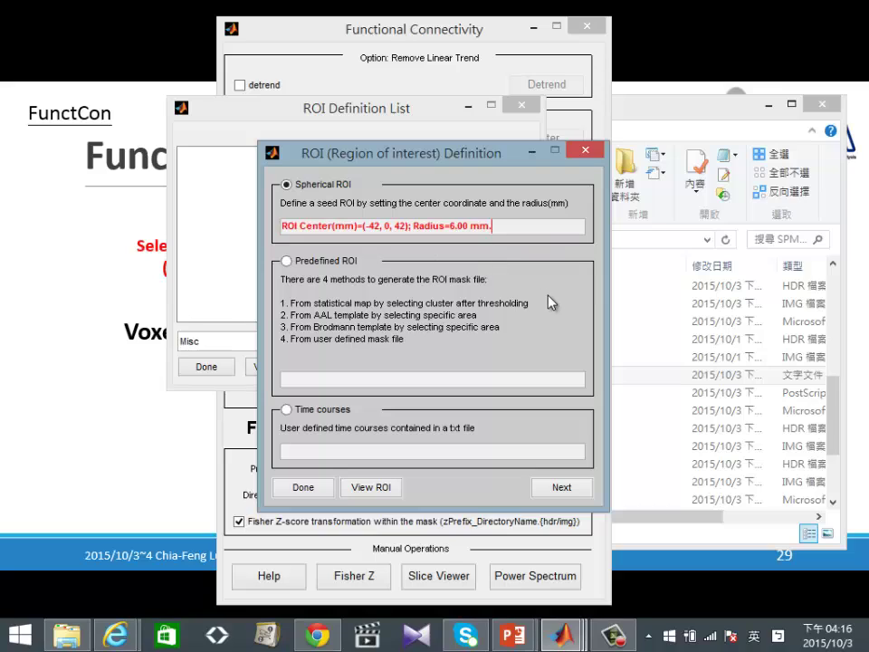
# View the seed ROI over mwanat.img from Subj01's SPMproc folder in the Slice Viewer at x3 magnification.
pyautogui.click(379, 491)
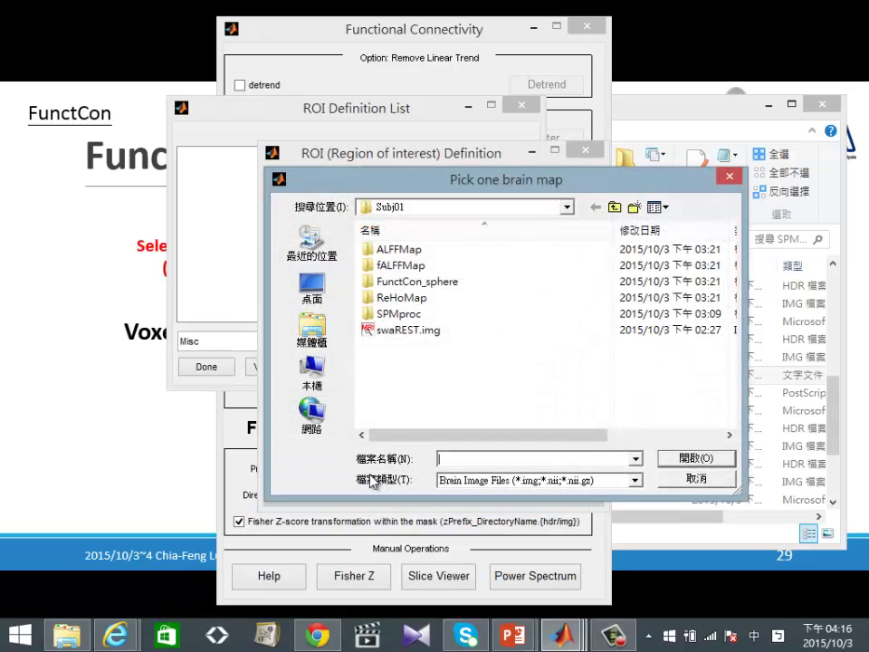
pyautogui.moveTo(458, 180); pyautogui.dragTo(415, 94)
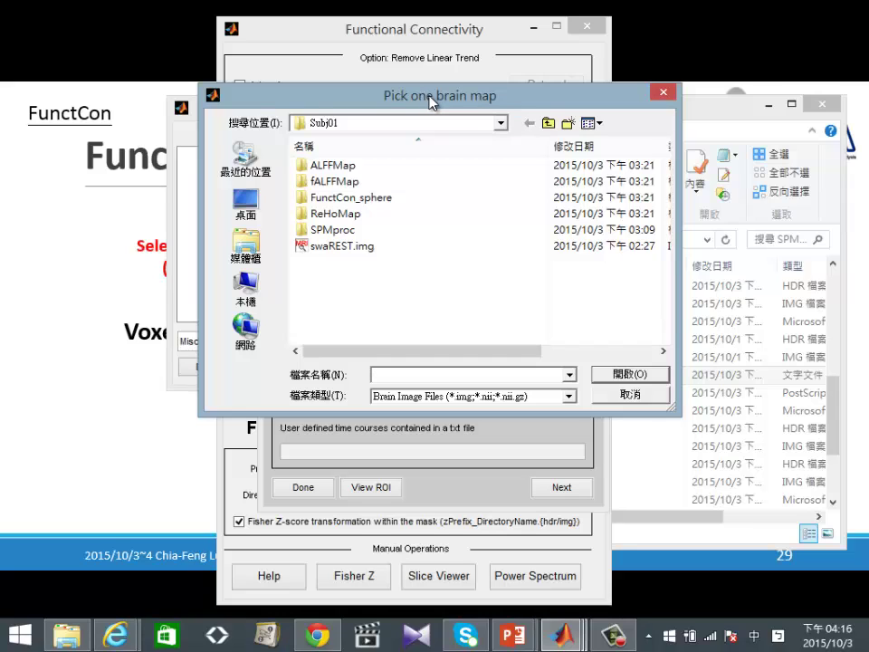
pyautogui.doubleClick(318, 232)
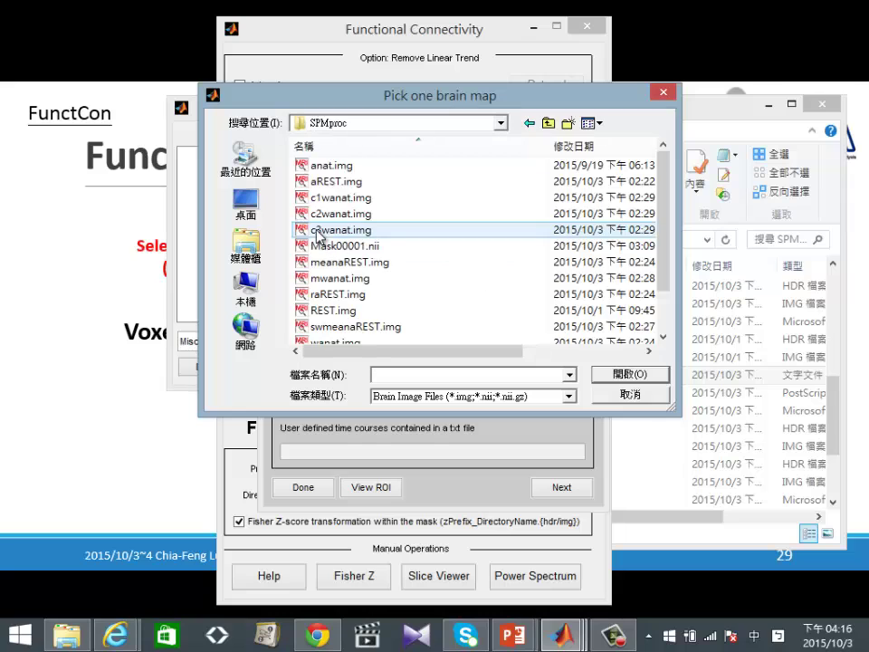
pyautogui.click(349, 278)
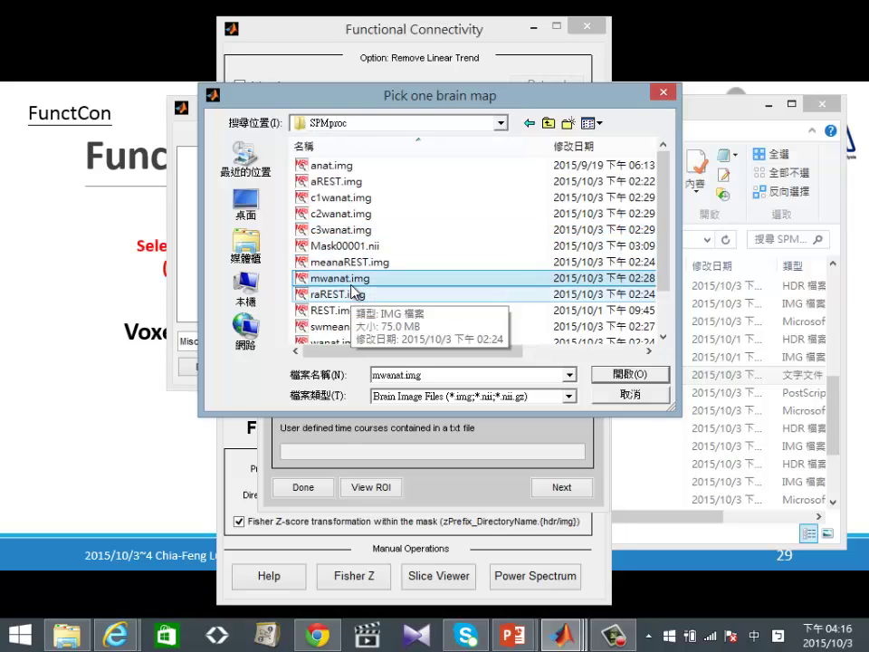
pyautogui.doubleClick(353, 281)
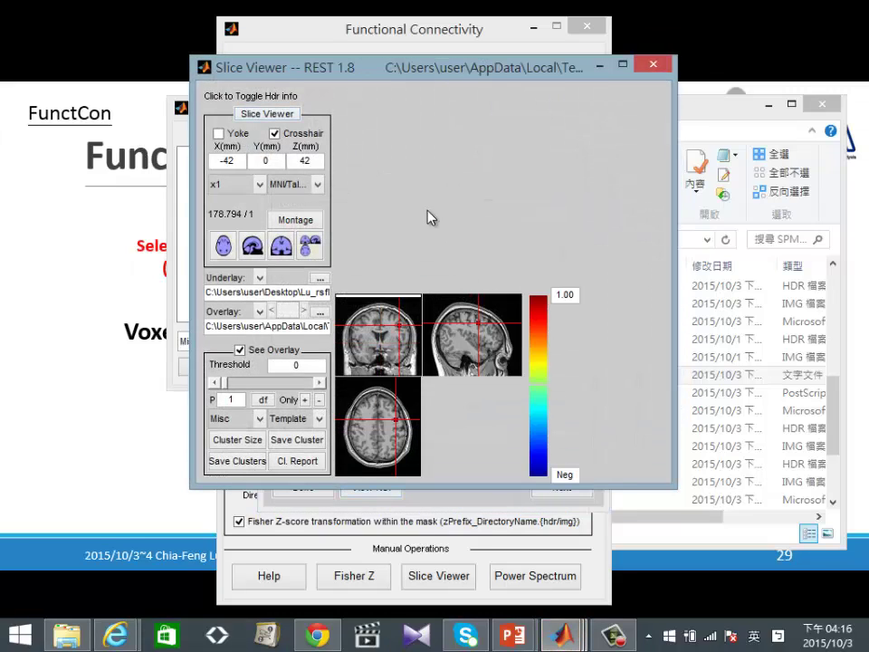
pyautogui.moveTo(464, 74); pyautogui.dragTo(403, 61)
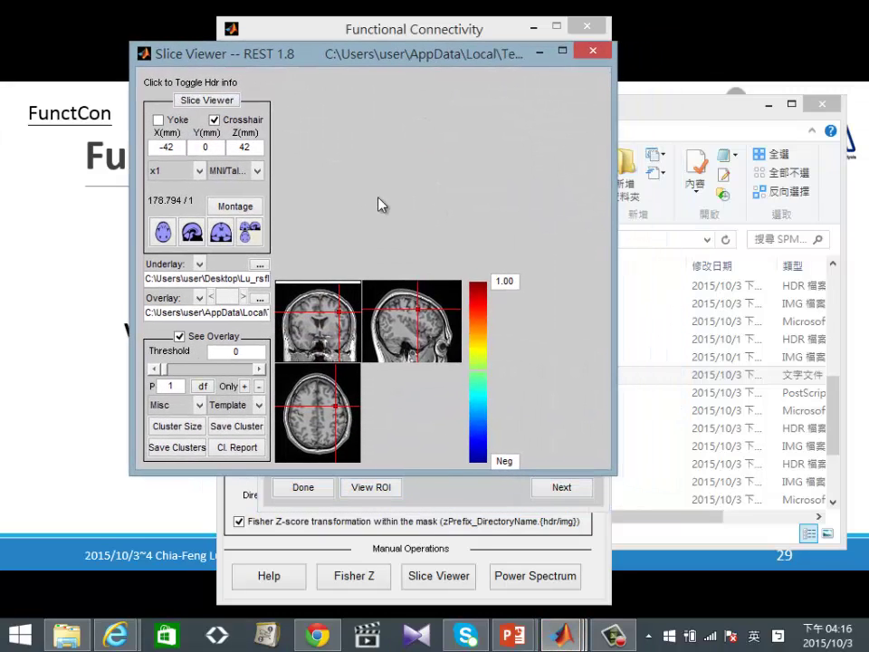
pyautogui.click(187, 172)
pyautogui.click(167, 236)
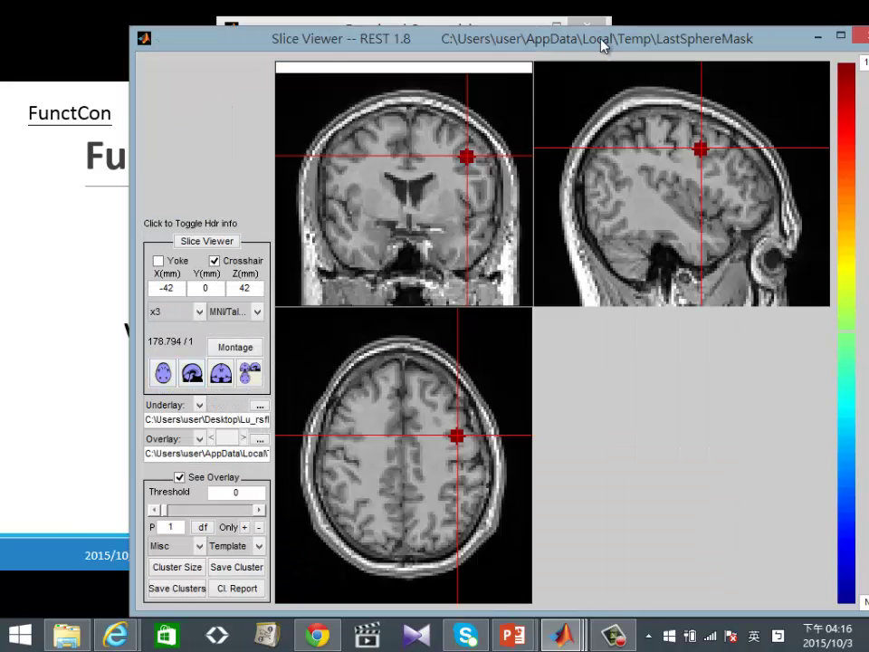
pyautogui.moveTo(601, 43); pyautogui.dragTo(532, 41)
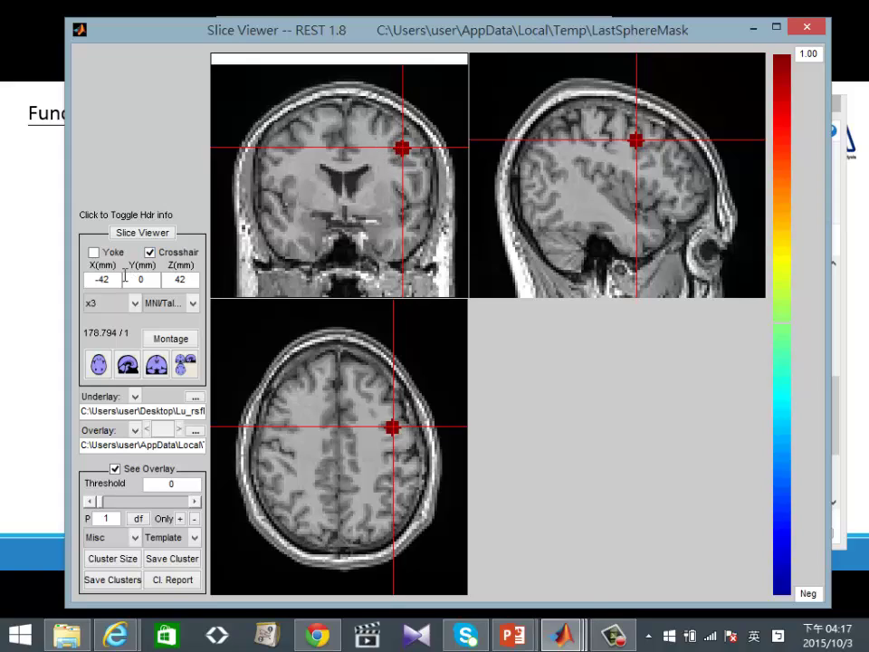
# Examine the coordinates of several brain locations in the coronal and sagittal slices, ending at the seed sphere.
pyautogui.click(374, 125)
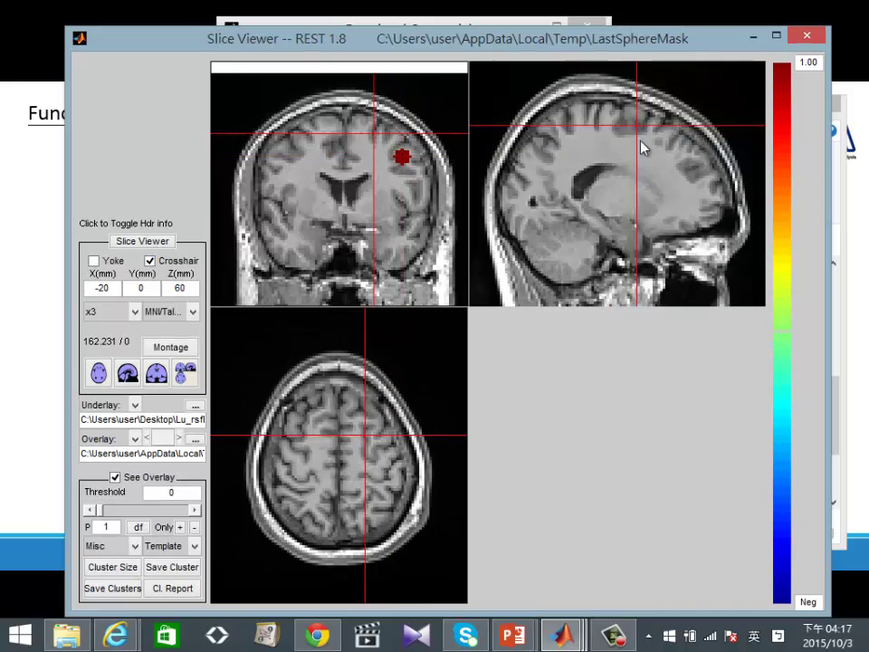
pyautogui.click(639, 133)
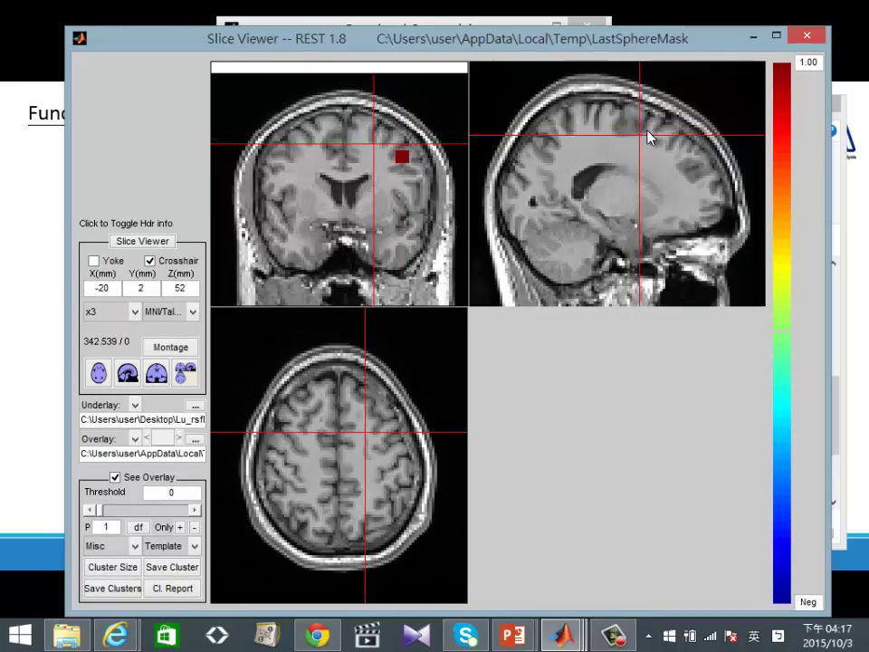
pyautogui.click(648, 136)
pyautogui.moveTo(109, 288); pyautogui.dragTo(87, 288)
pyautogui.press('Tab')
pyautogui.press('Tab')
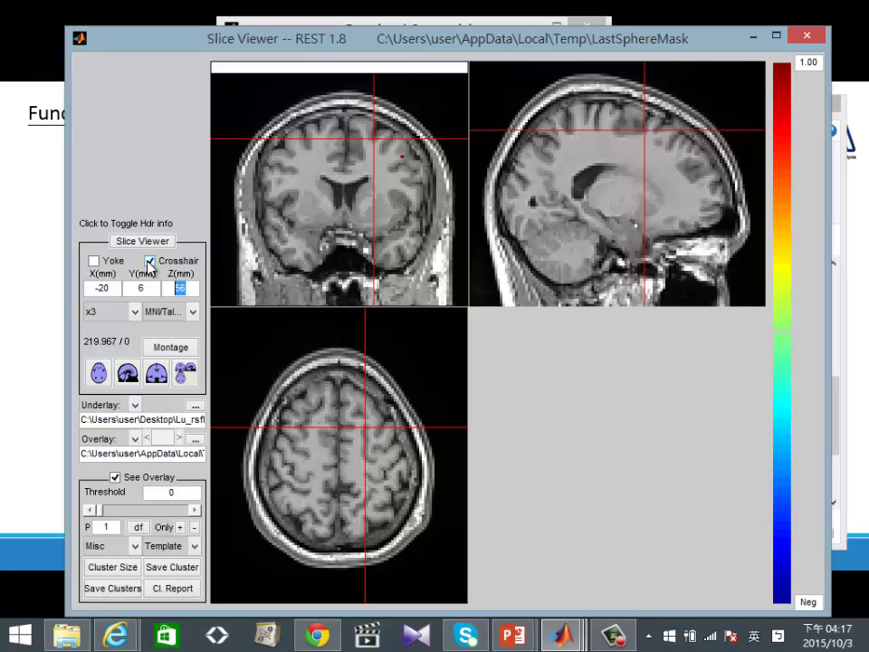
pyautogui.click(403, 186)
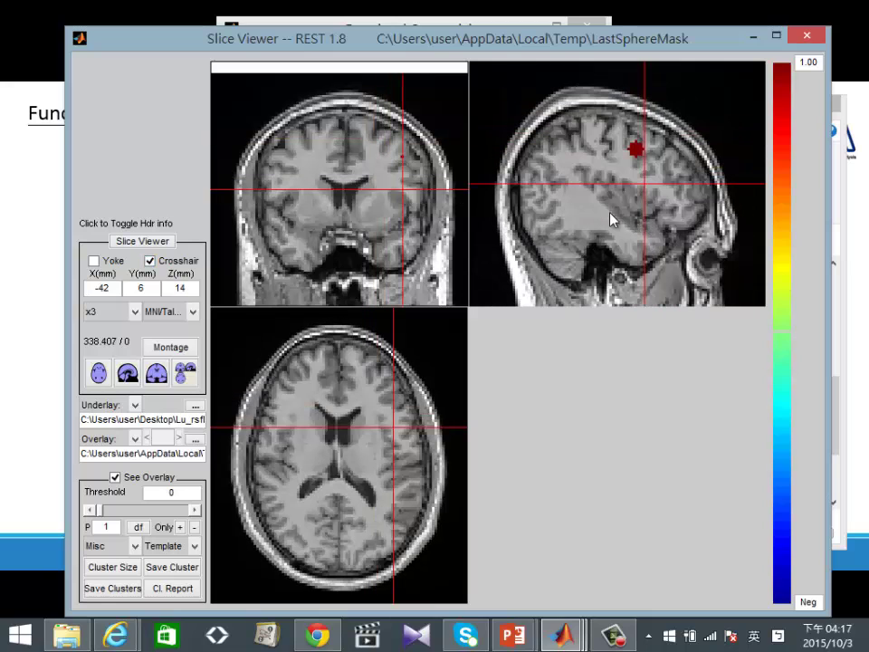
pyautogui.click(391, 220)
pyautogui.click(399, 213)
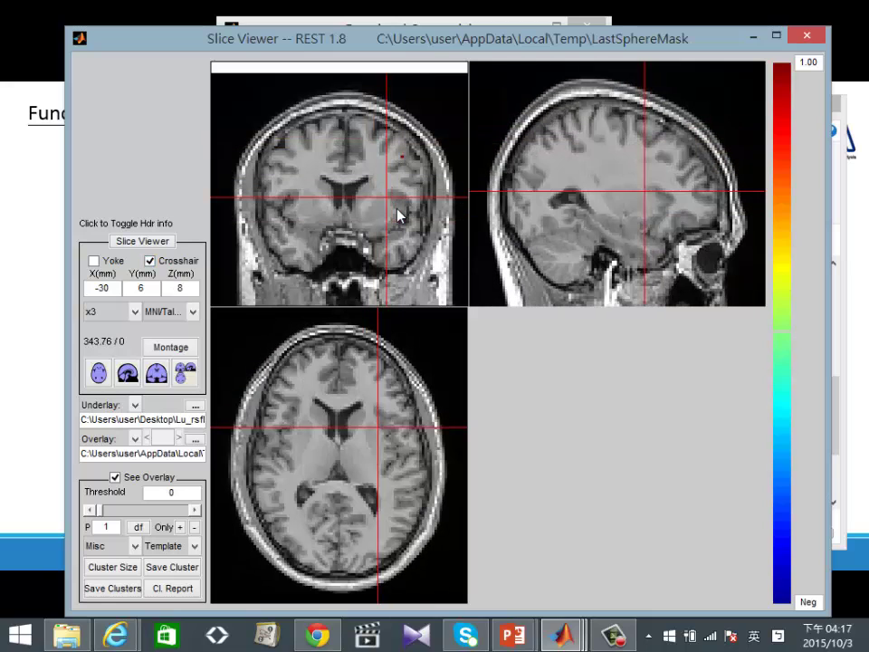
pyautogui.click(399, 218)
pyautogui.click(398, 209)
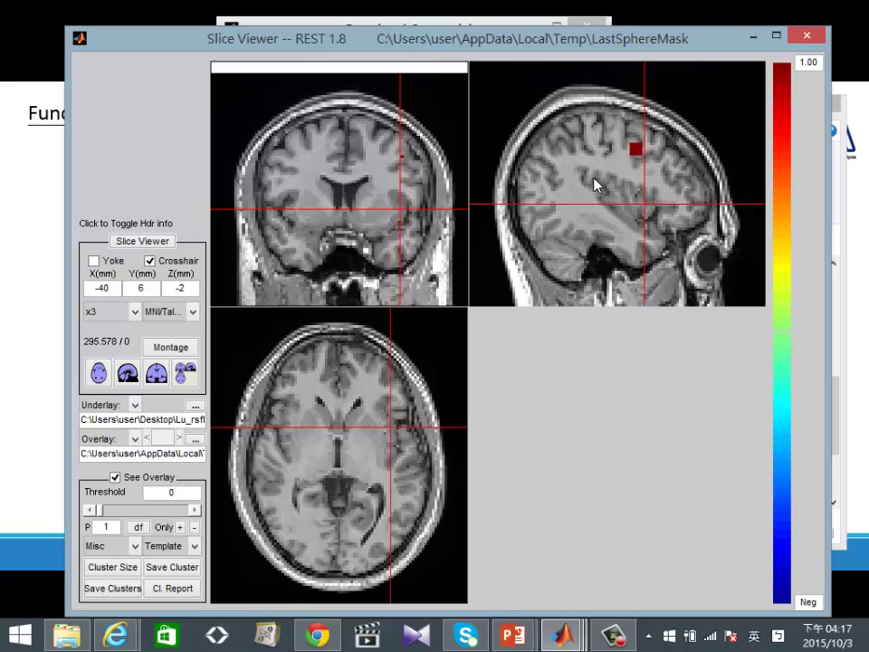
pyautogui.click(610, 191)
pyautogui.click(609, 192)
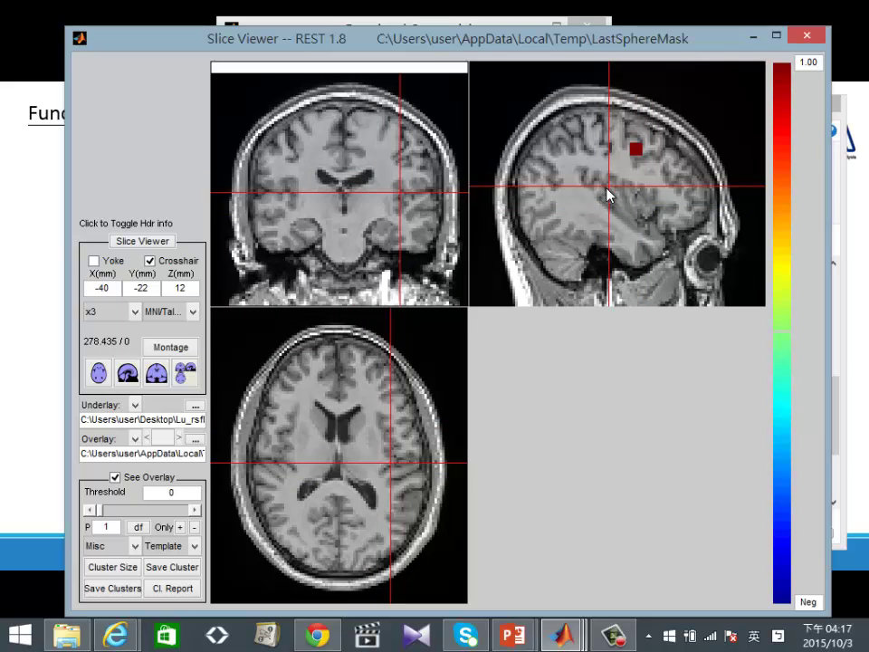
pyautogui.click(638, 150)
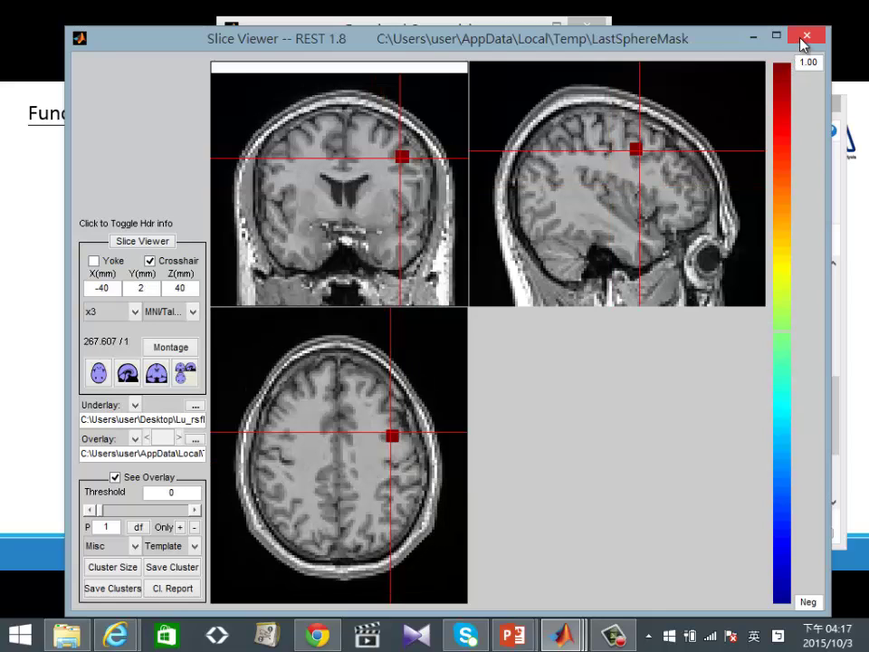
# Close the Slice Viewer and accept the spherical seed into the ROI Definition List.
pyautogui.click(801, 40)
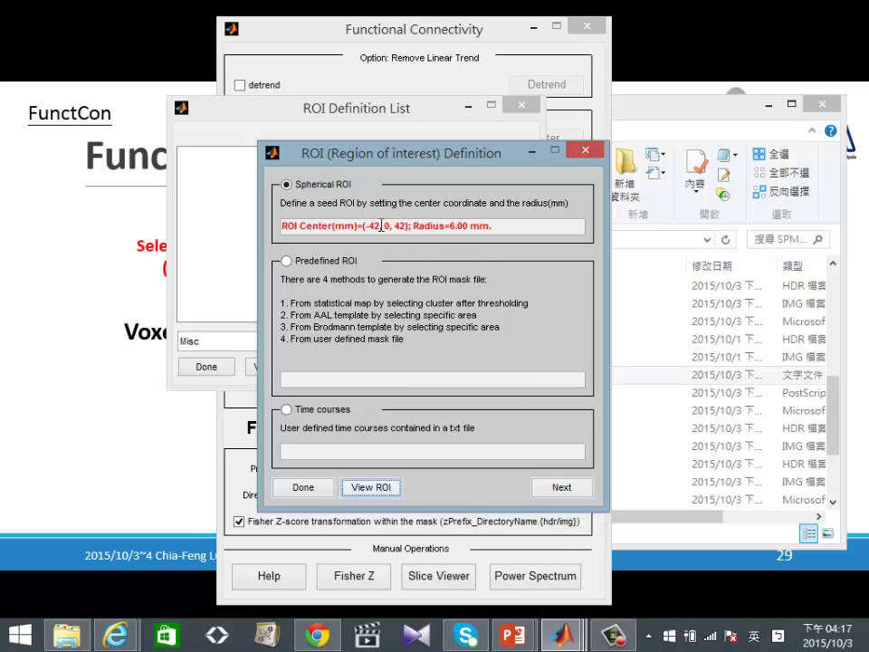
pyautogui.moveTo(496, 225); pyautogui.dragTo(156, 195)
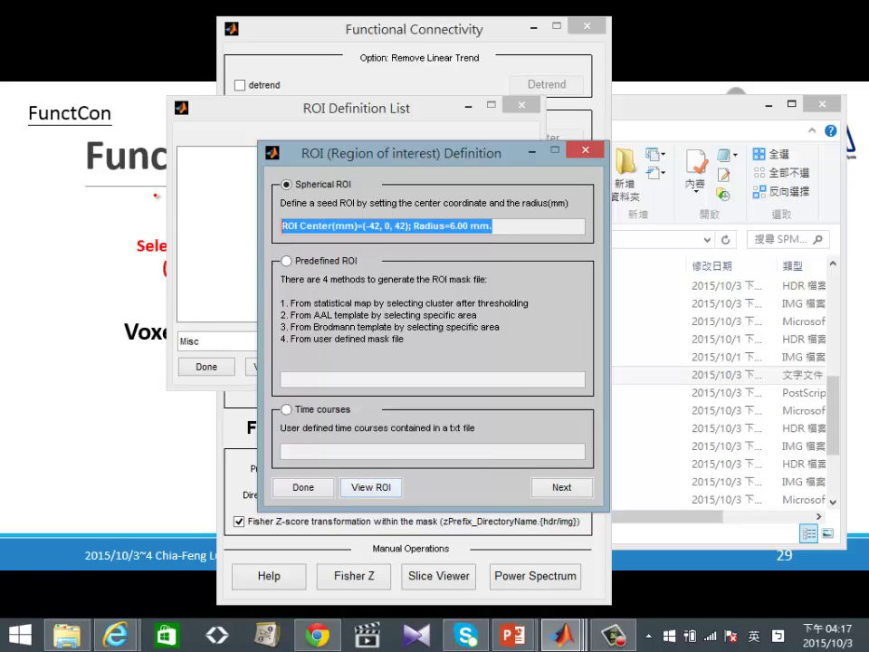
pyautogui.click(303, 487)
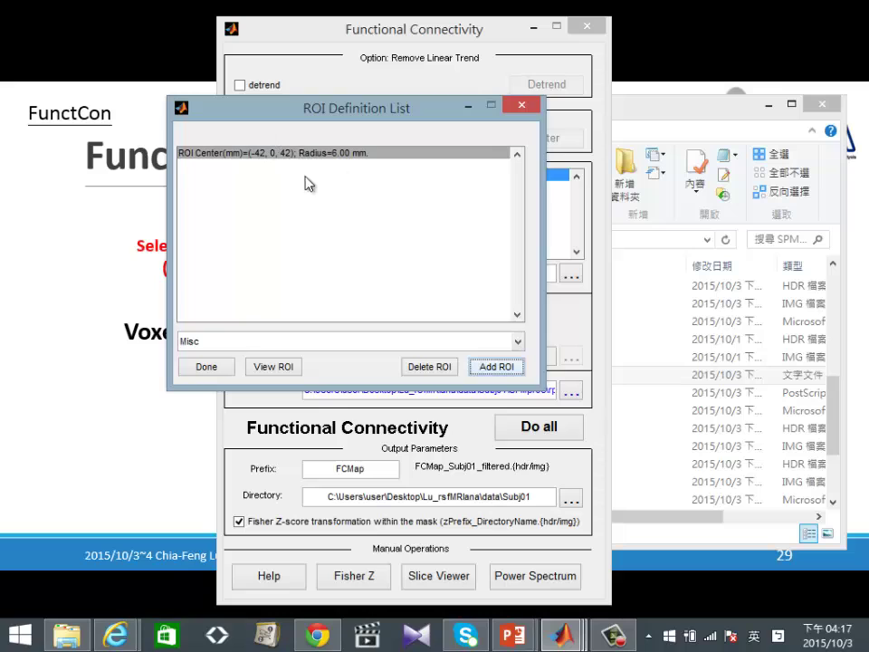
# Accept the ROI list and run the functional connectivity computation, following its progress in the MATLAB Command Window.
pyautogui.click(226, 369)
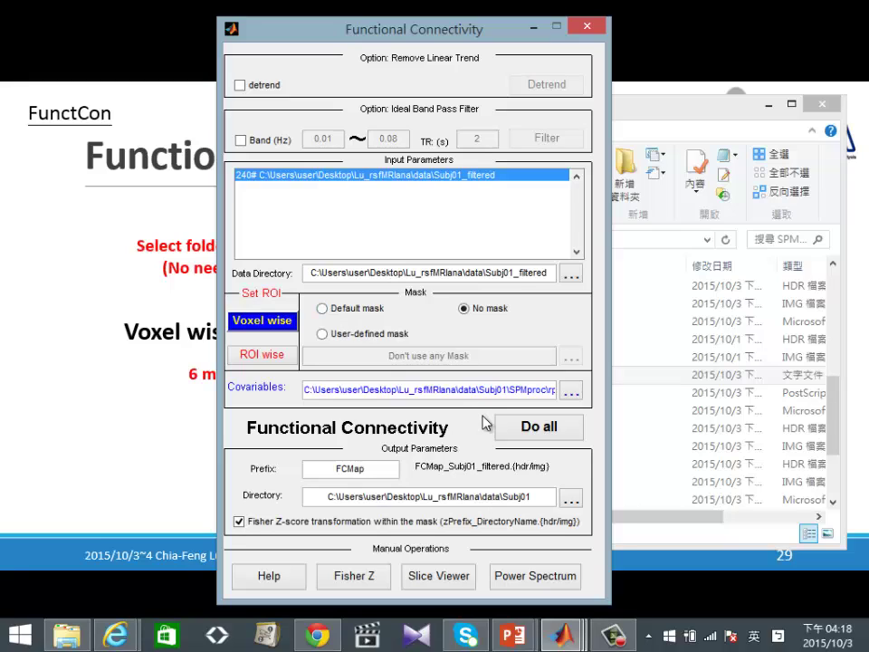
pyautogui.click(531, 433)
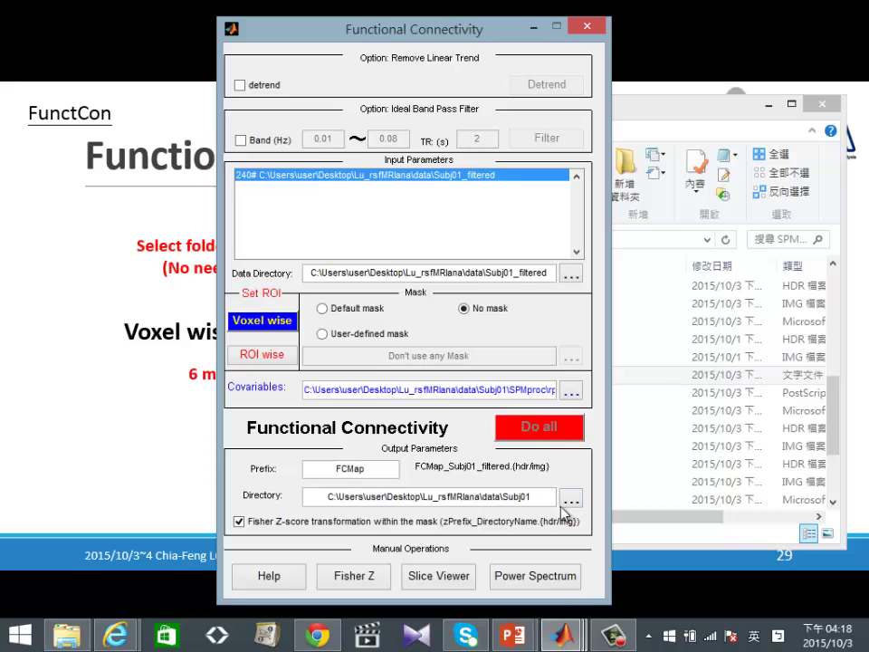
pyautogui.moveTo(564, 634)
pyautogui.click(433, 536)
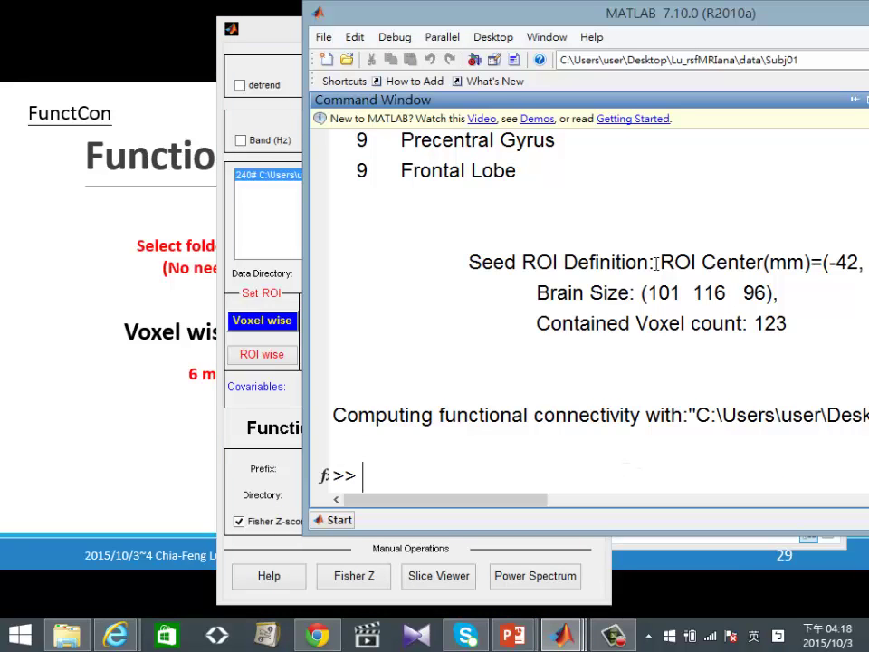
pyautogui.moveTo(651, 18); pyautogui.dragTo(679, 25)
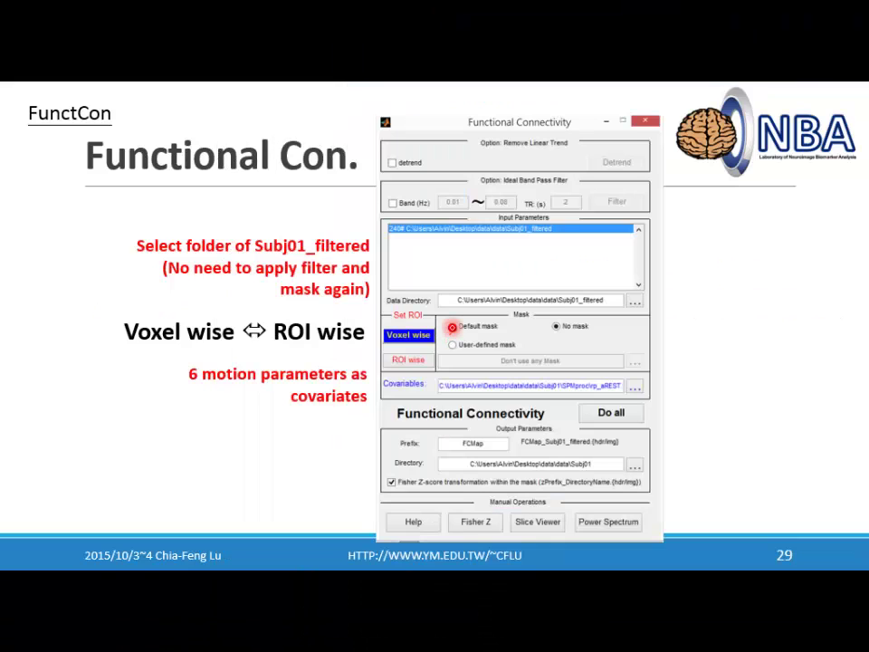
# Advance the slideshow to the zFCMap result on slide 31 and return to the MATLAB Command Window.
pyautogui.click(452, 327)
pyautogui.click(452, 327)
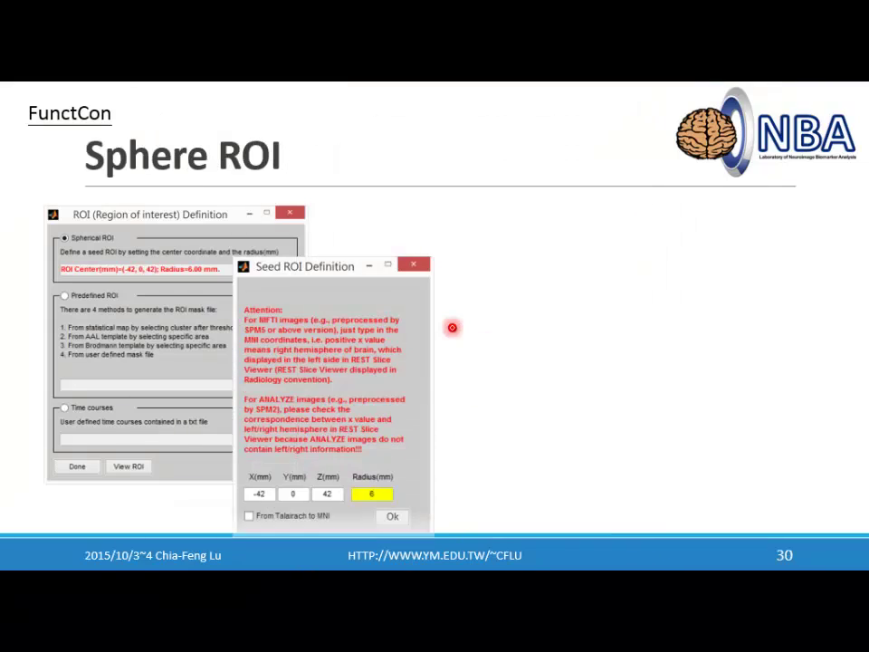
pyautogui.click(452, 327)
pyautogui.click(452, 327)
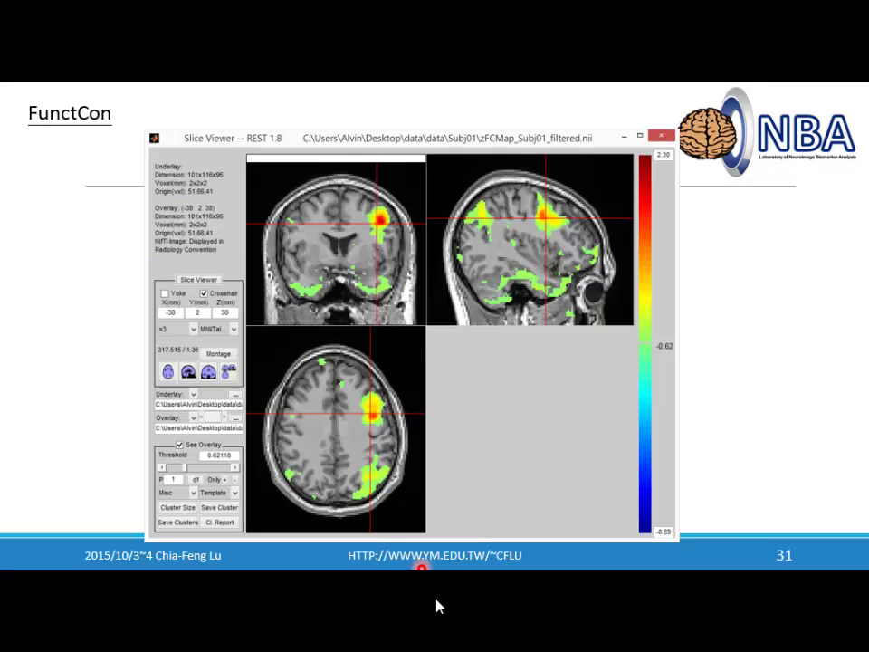
pyautogui.hotkey('alt', 'Tab')
pyautogui.press('Tab')
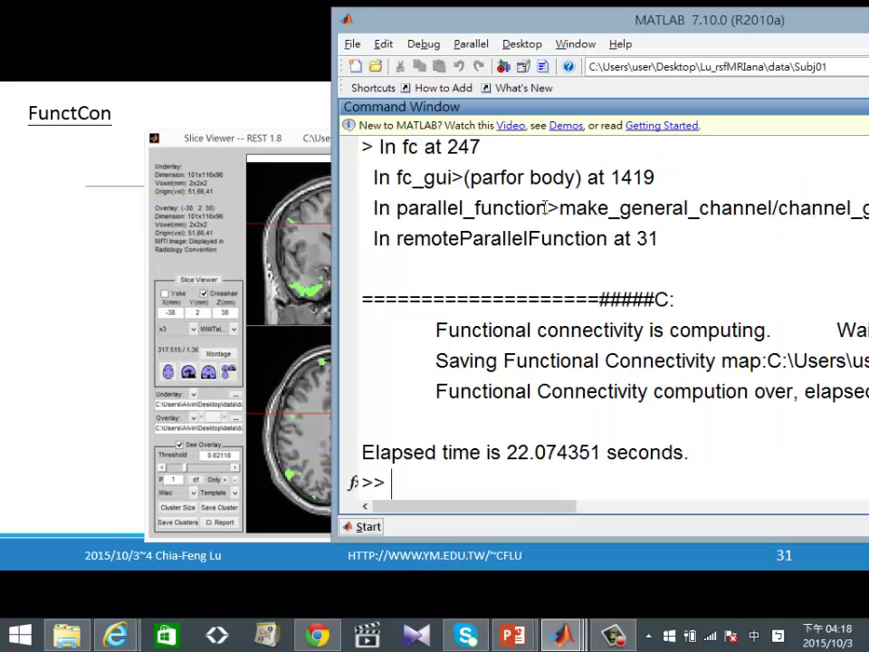
# Examine the output files in the Subj01 folder, including FCMap_Subj01_filtered.nii and zFCMap_Subj01_filtered.nii.
pyautogui.press('shift')
pyautogui.click(69, 635)
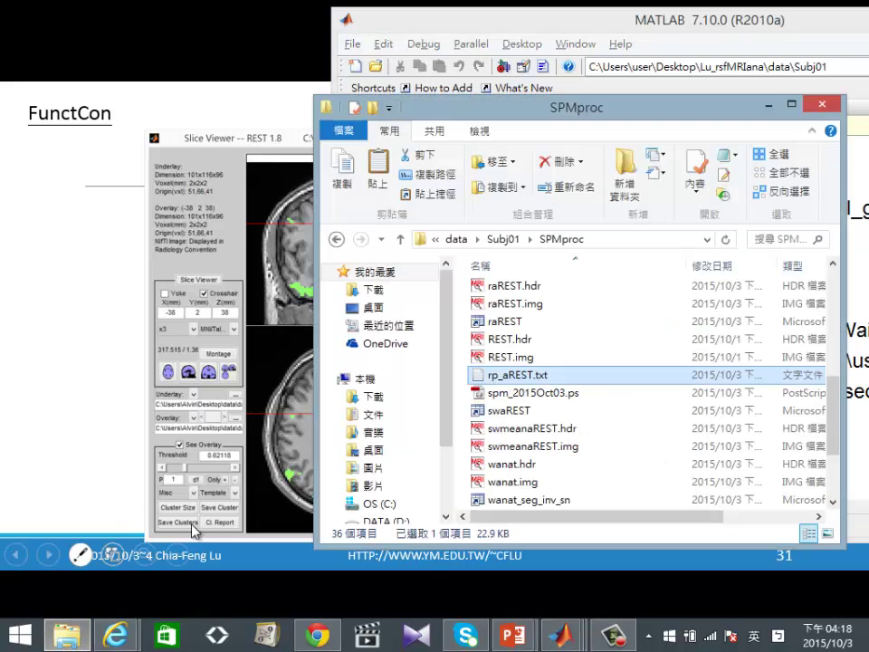
pyautogui.click(497, 239)
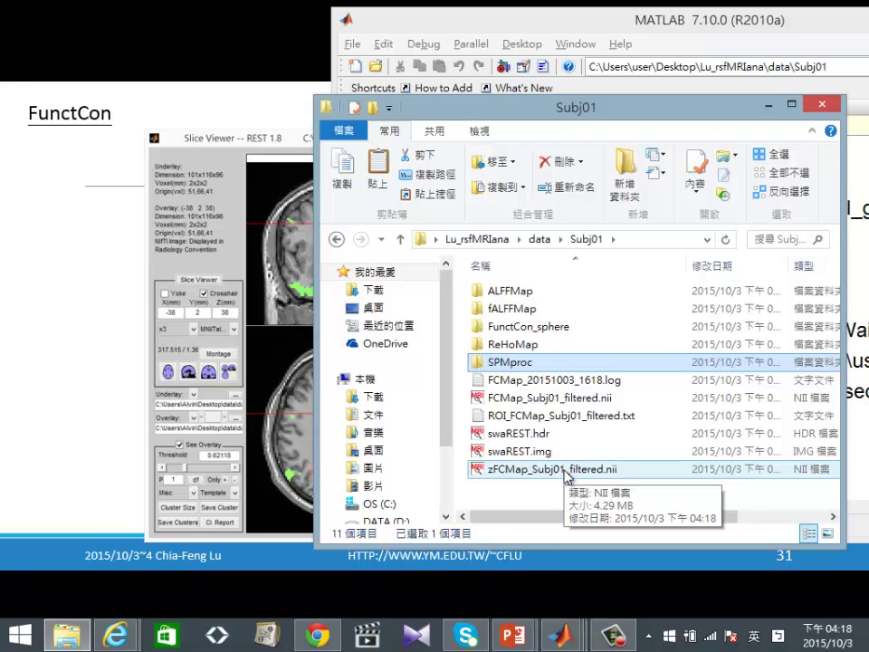
pyautogui.click(502, 435)
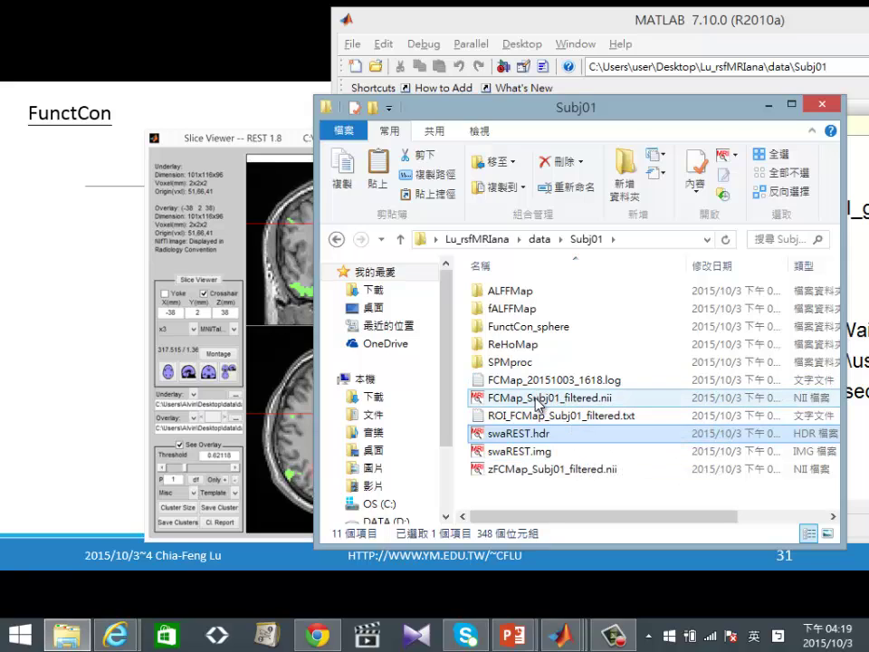
pyautogui.click(407, 398)
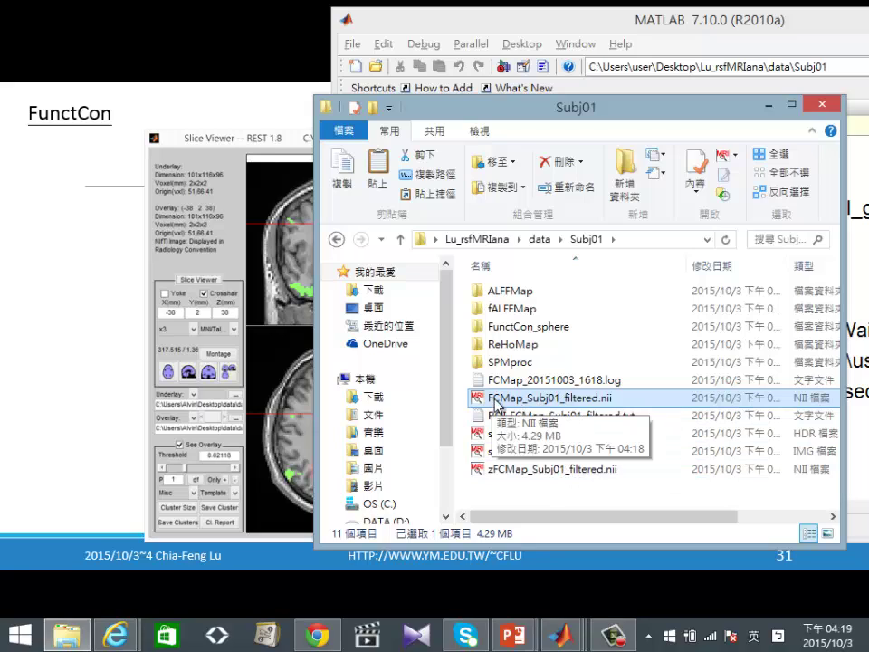
pyautogui.click(514, 474)
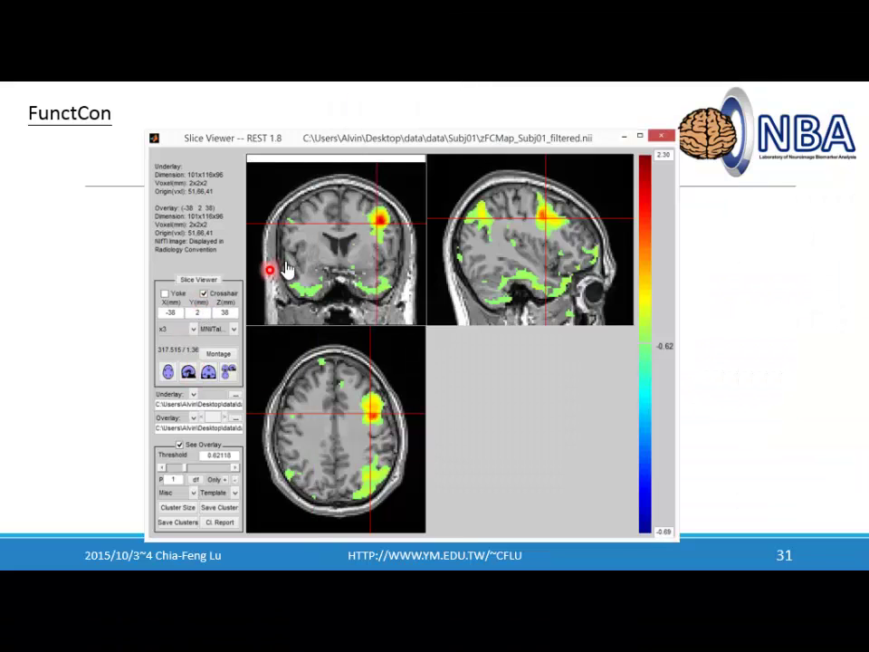
# Check the contents of the FunctCon_sphere folder and go back to the Subj01 folder.
pyautogui.hotkey('alt', 'Tab')
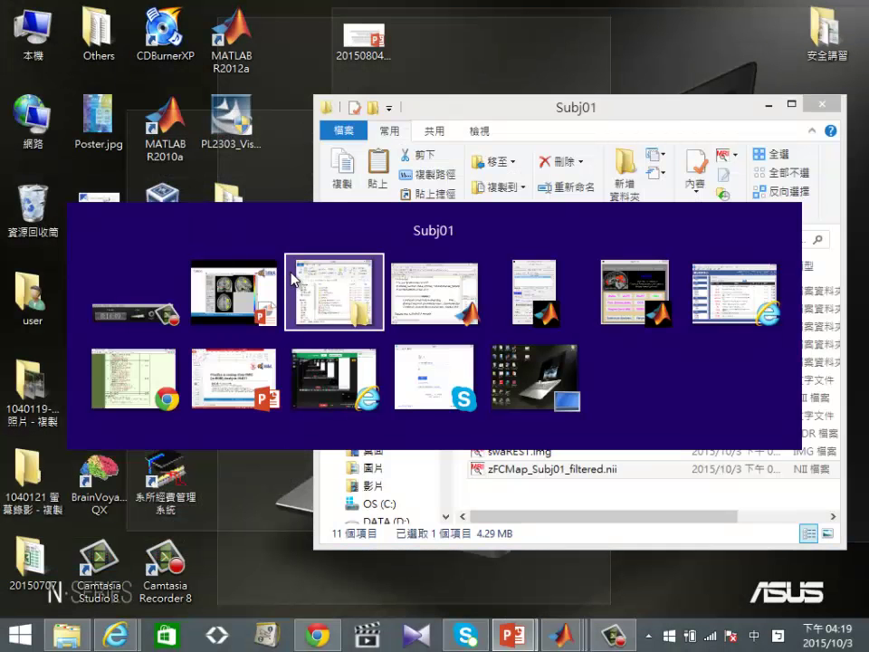
pyautogui.click(292, 279)
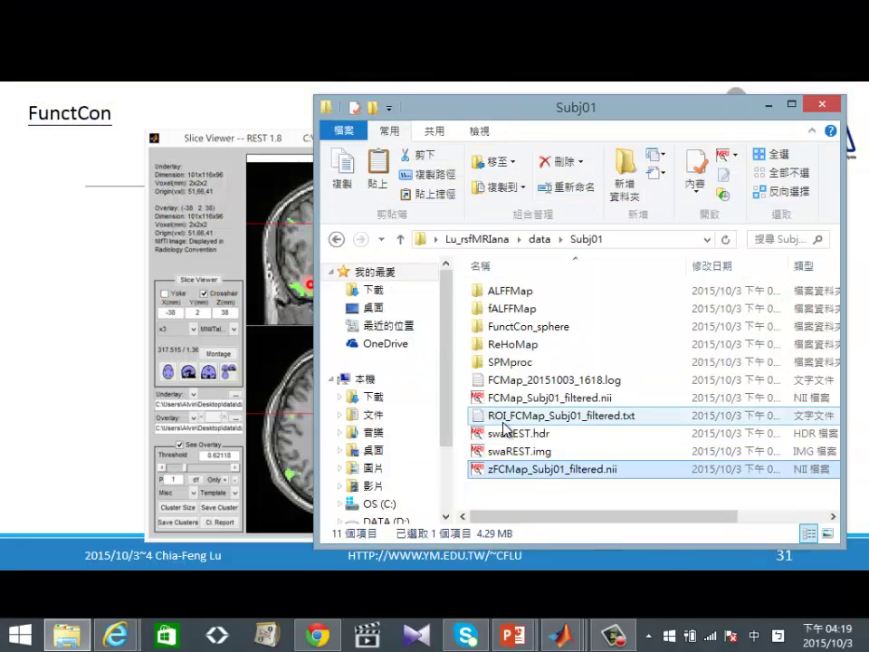
pyautogui.click(537, 496)
pyautogui.rightClick(480, 487)
pyautogui.click(495, 334)
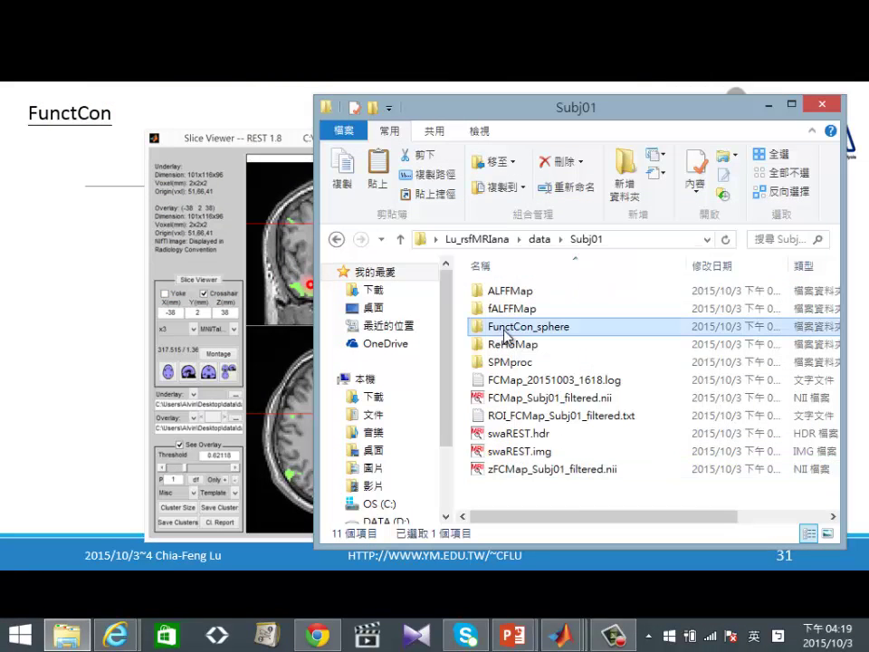
pyautogui.click(509, 335)
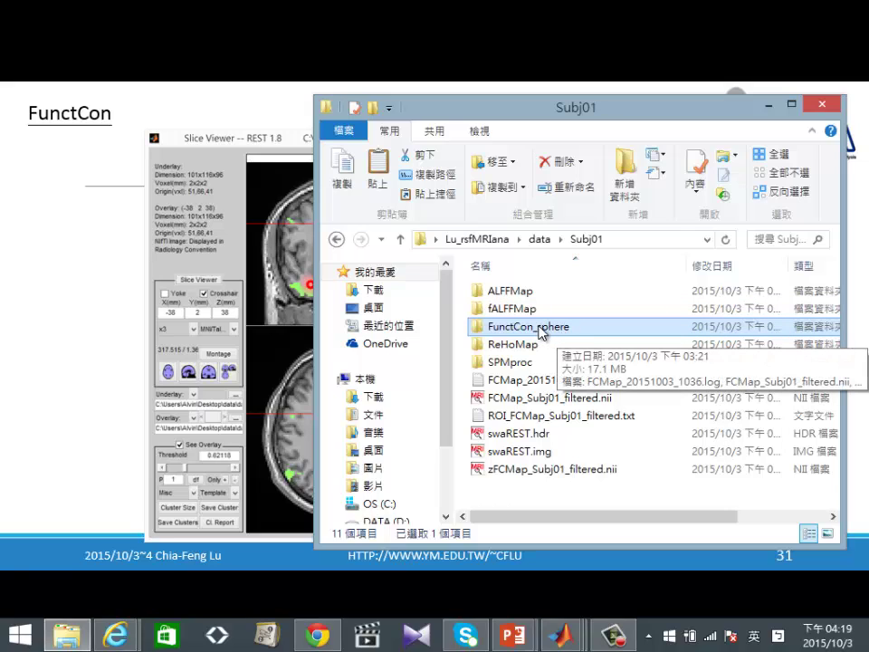
pyautogui.doubleClick(543, 330)
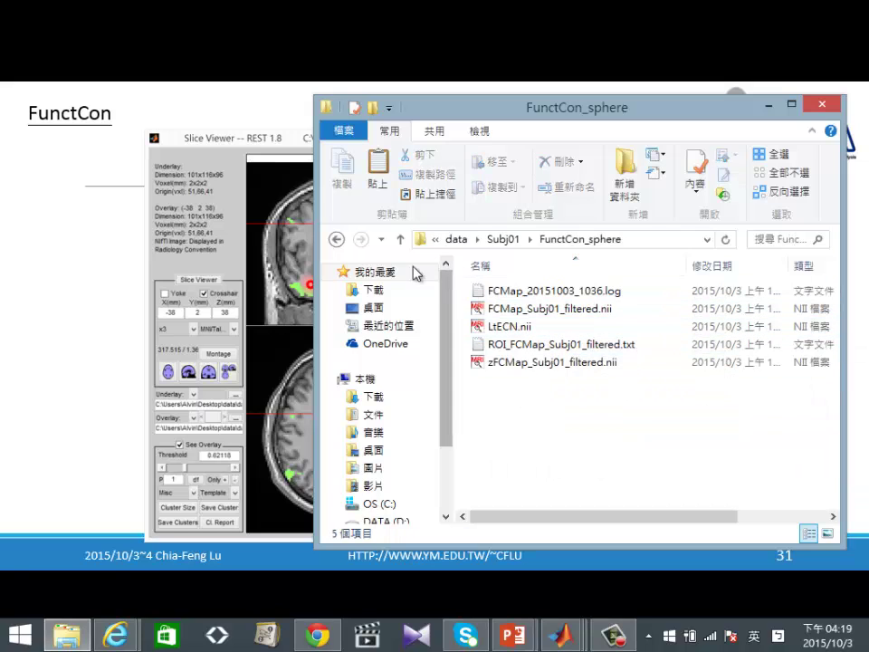
pyautogui.click(335, 240)
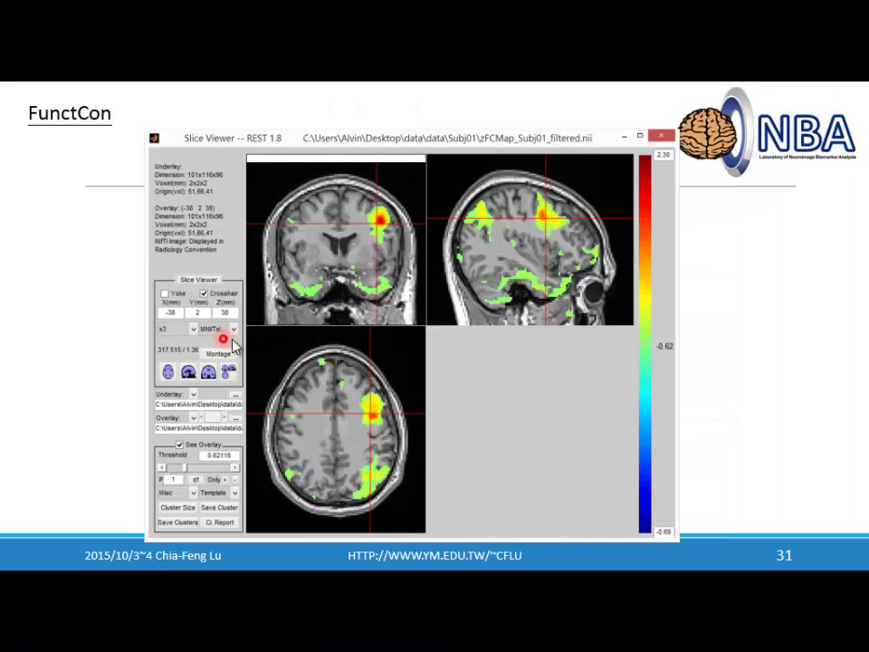
# Open the Slice Viewer from the Functional Connectivity window and load the recent SPMproc\mwanat.img as underlay, accepting the voxel size warning.
pyautogui.click(233, 335)
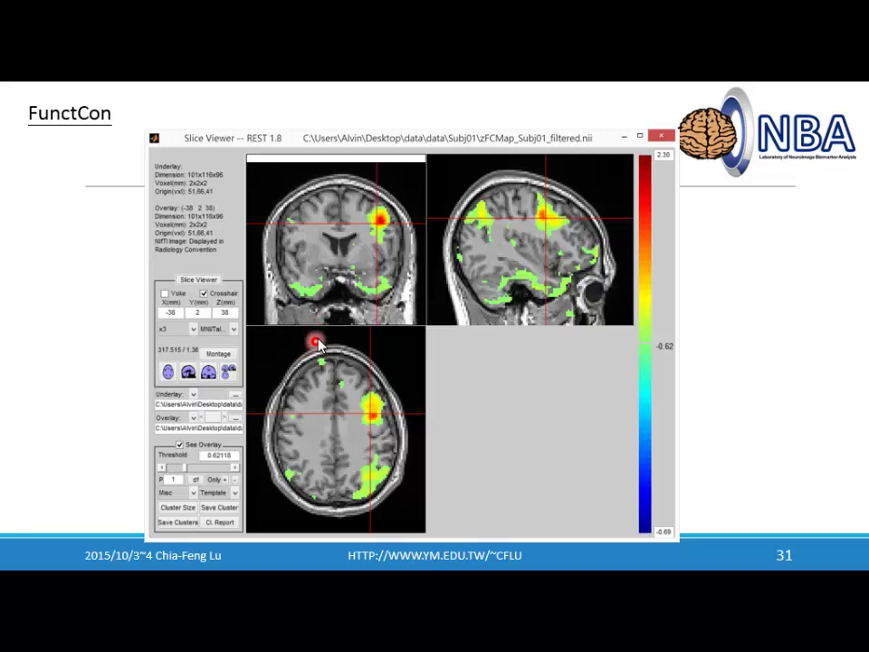
pyautogui.hotkey('alt', 'Tab')
pyautogui.hotkey('alt', 'Tab')
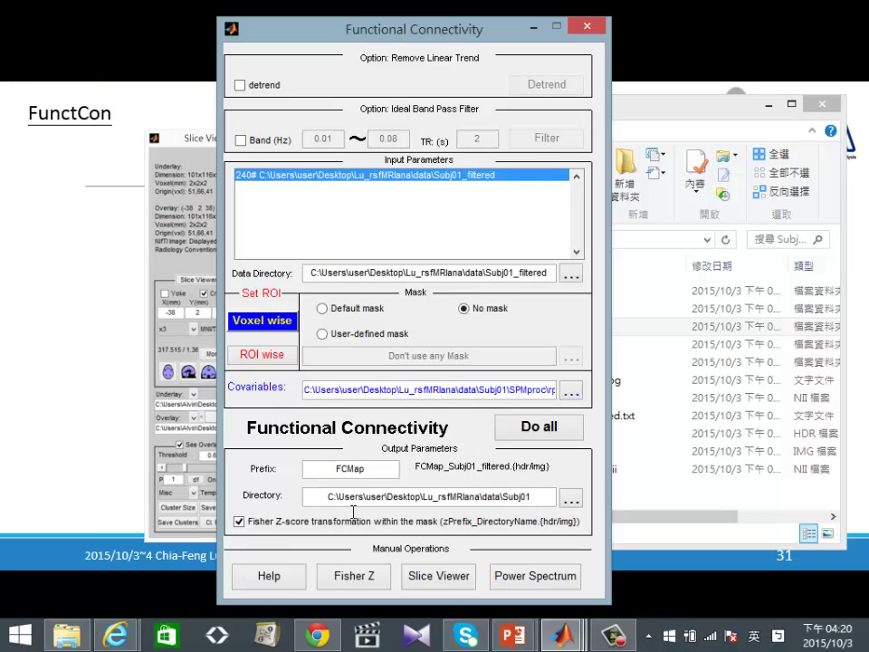
pyautogui.click(451, 575)
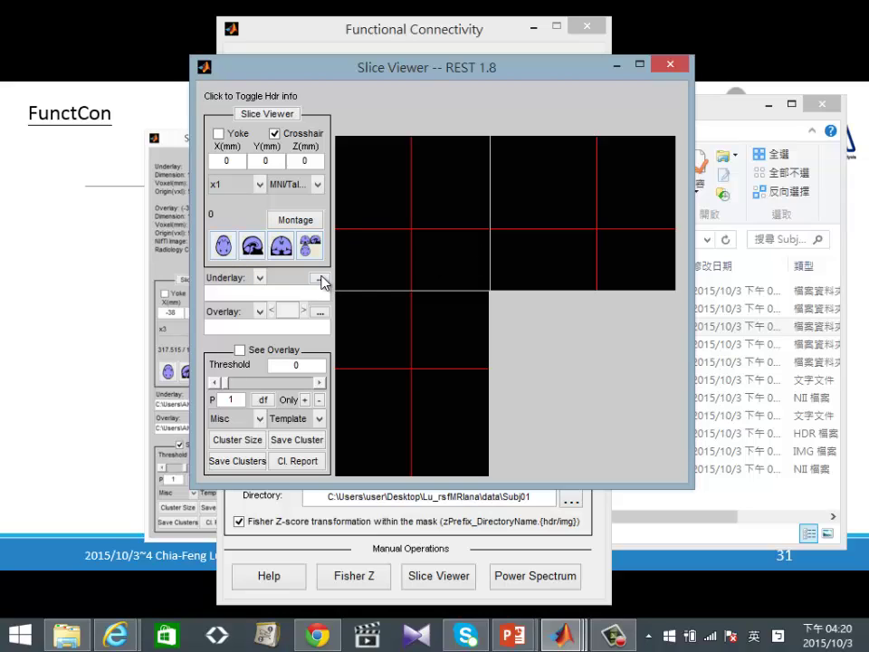
pyautogui.click(260, 279)
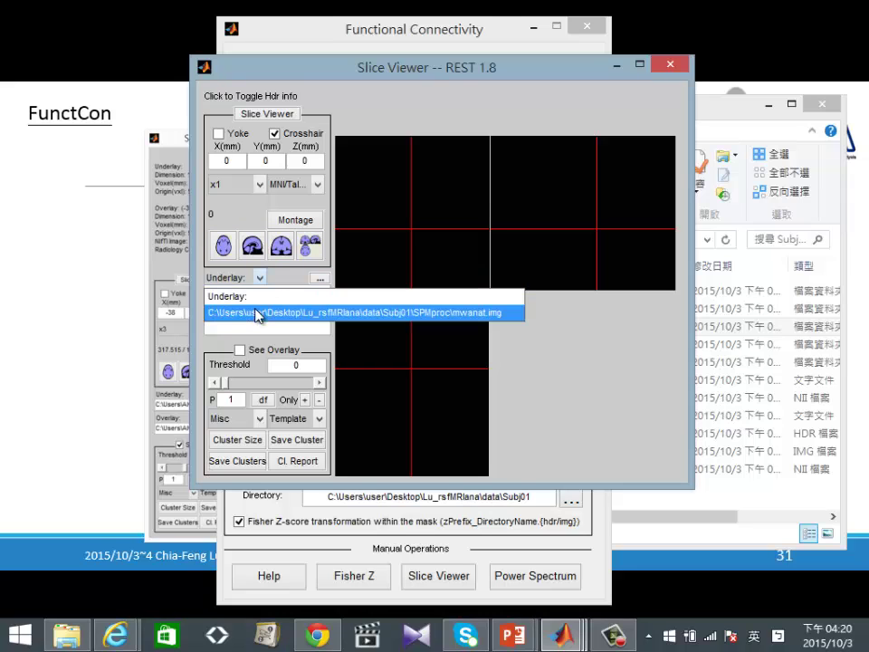
pyautogui.click(258, 313)
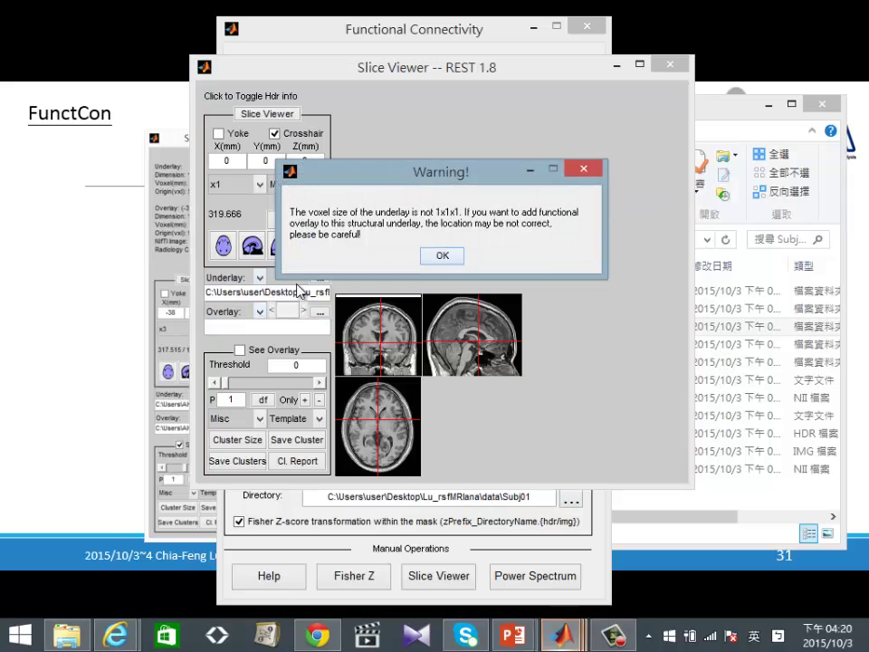
pyautogui.click(433, 257)
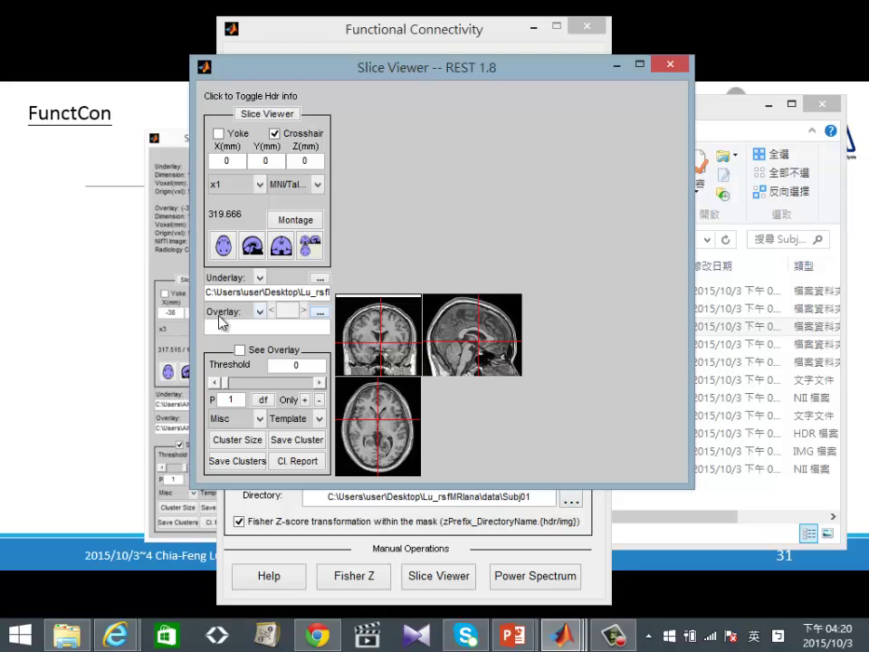
# Load zFCMap_Subj01_filtered.nii from the Subj01 folder as the overlay.
pyautogui.click(321, 312)
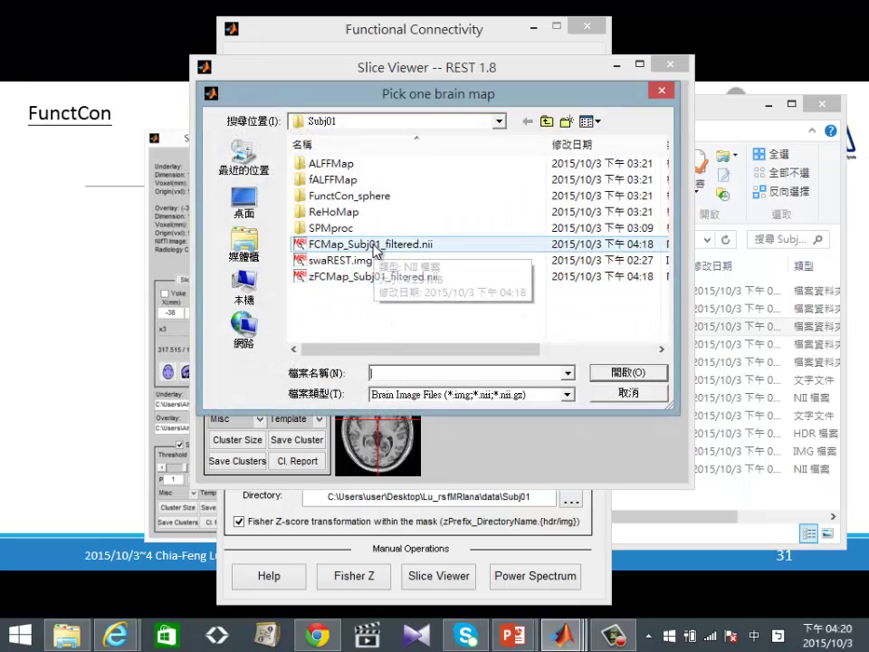
pyautogui.click(330, 277)
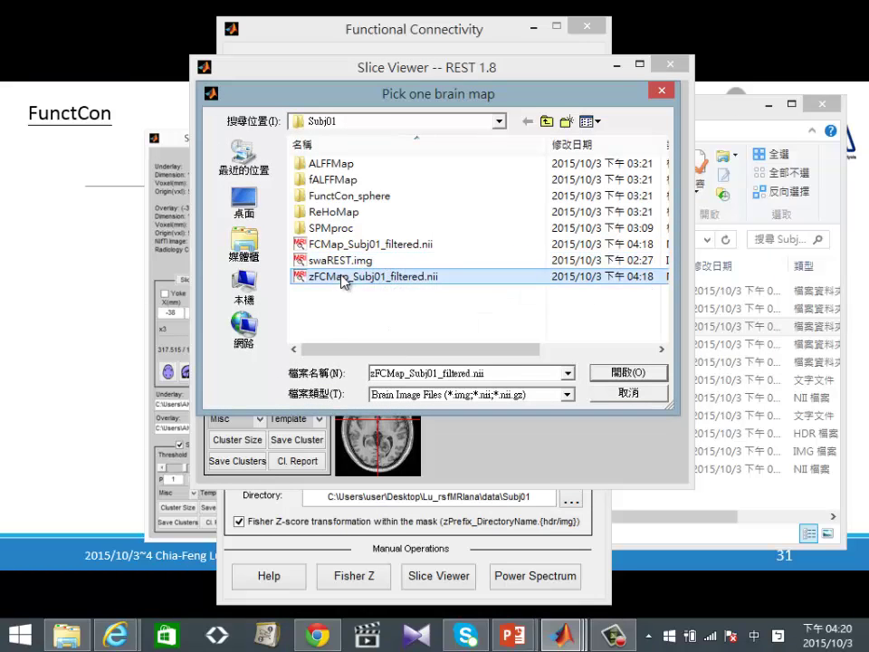
pyautogui.click(602, 374)
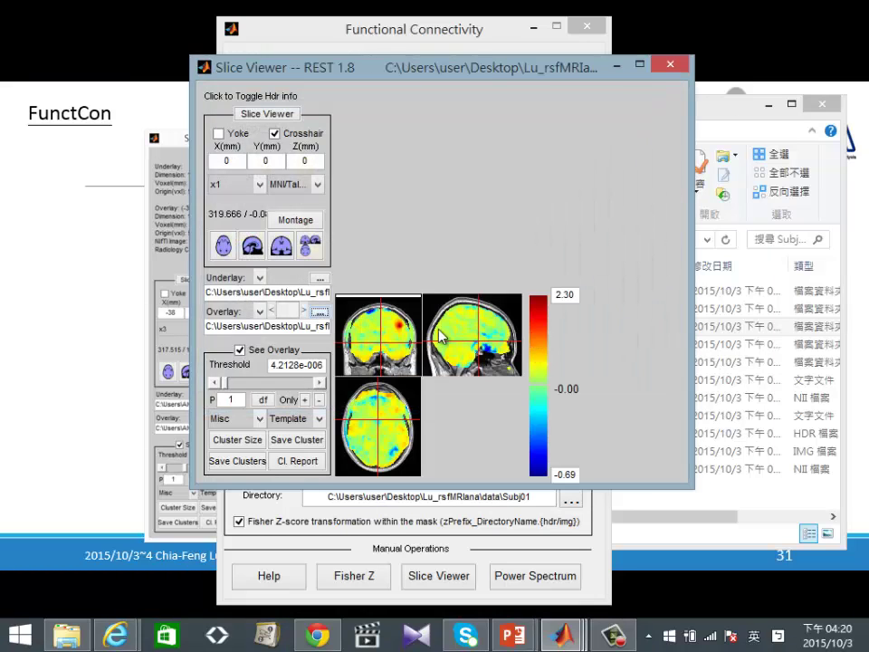
# Enlarge the Slice Viewer window, set the magnification to x3 and display the image header information.
pyautogui.click(640, 65)
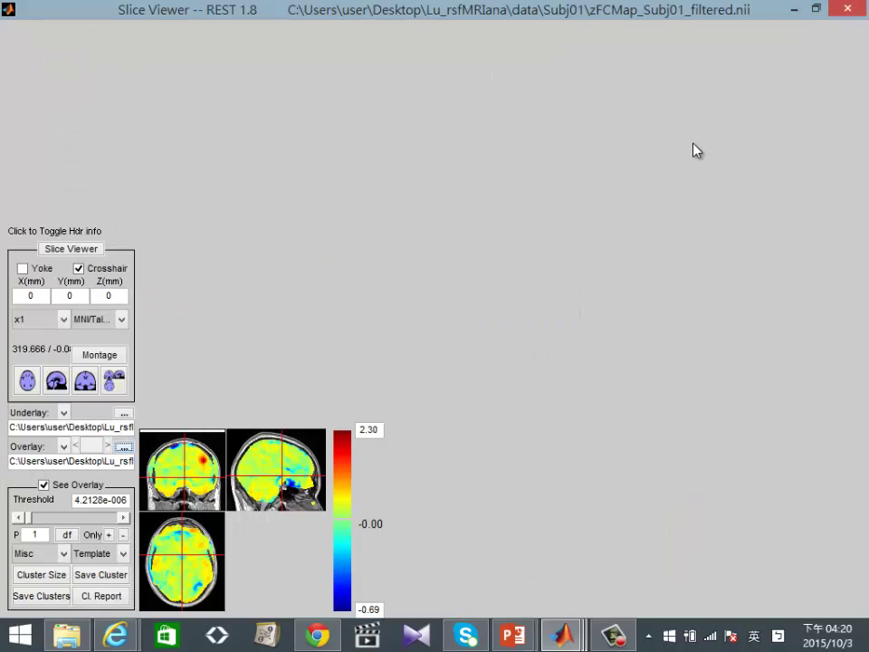
pyautogui.click(33, 328)
pyautogui.click(27, 384)
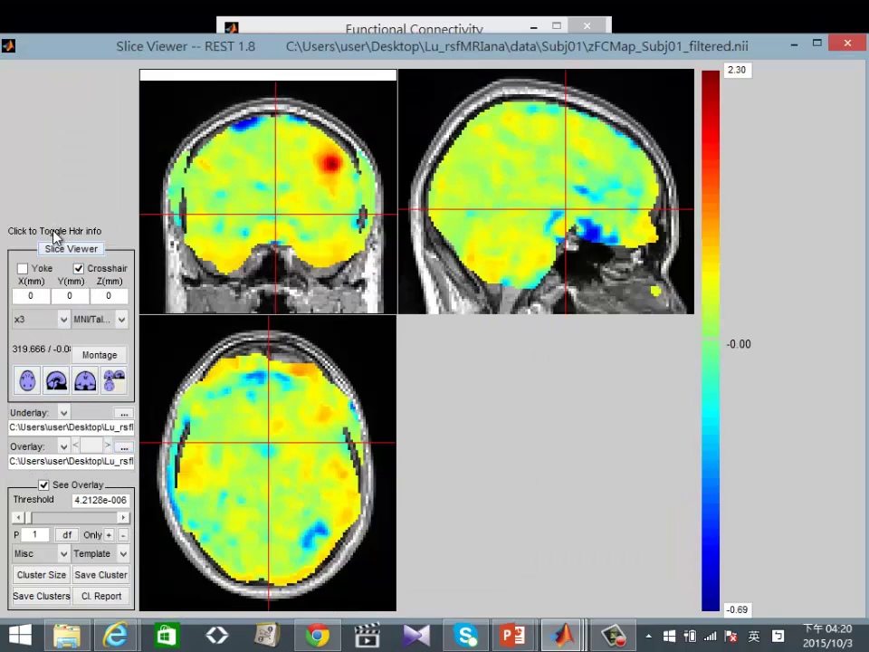
pyautogui.click(100, 232)
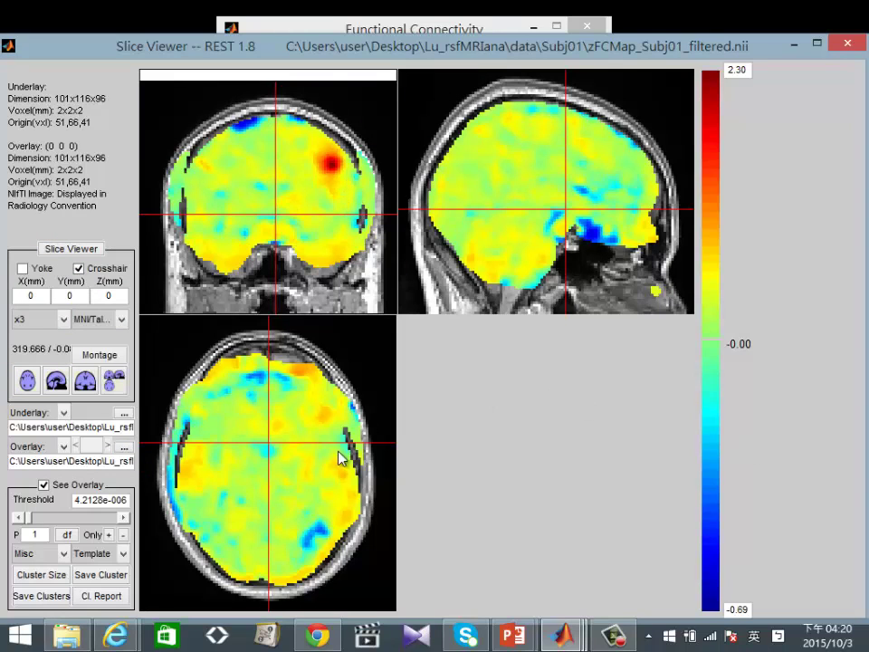
# Raise the overlay threshold to 0.85124.
pyautogui.click(125, 518)
pyautogui.click(107, 523)
pyautogui.click(106, 523)
pyautogui.click(107, 521)
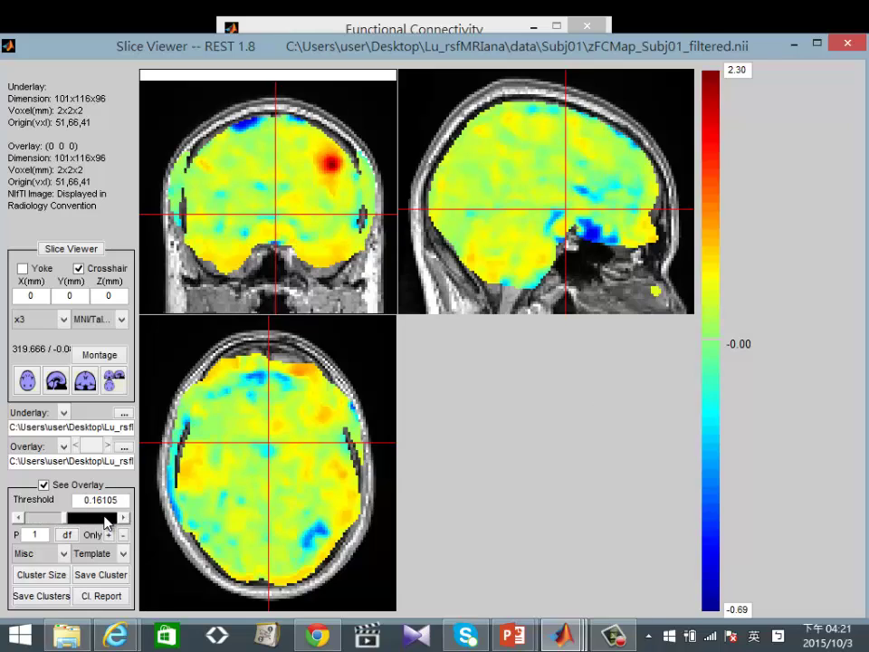
pyautogui.click(109, 520)
pyautogui.click(107, 519)
pyautogui.click(42, 520)
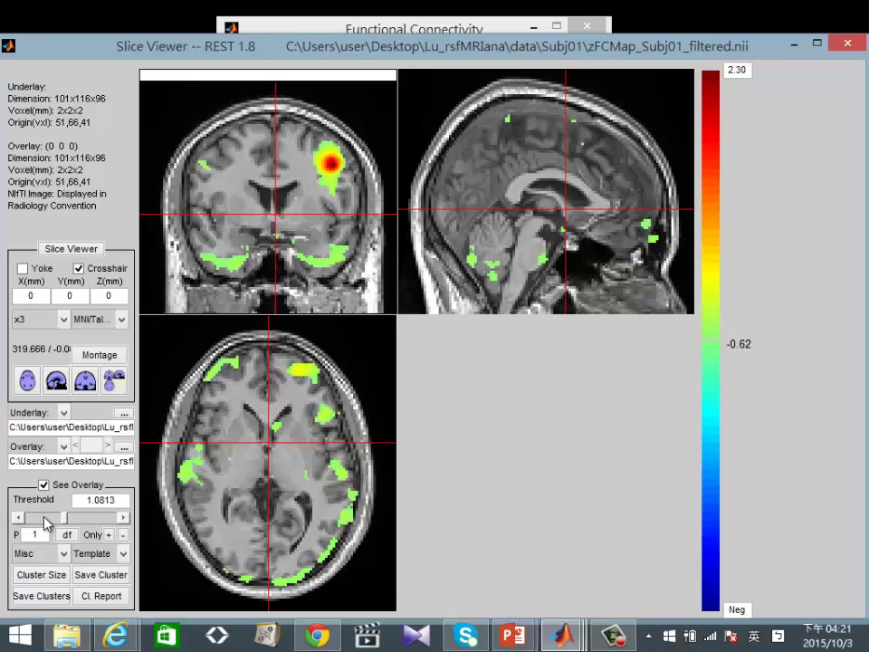
# Place the crosshair on the seed region at (-42, 0, 38) and lower the overlay threshold to 0.73621.
pyautogui.click(334, 165)
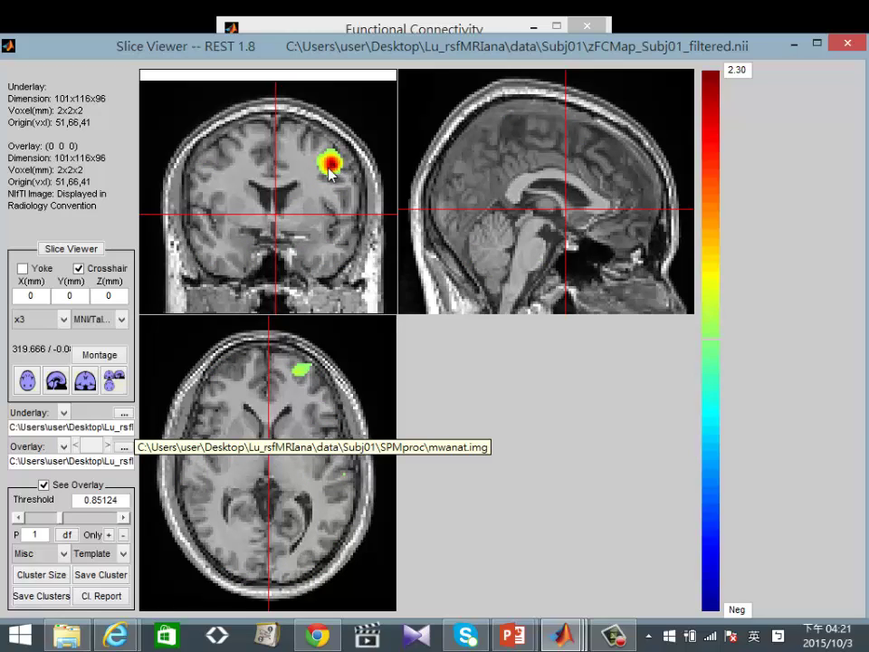
pyautogui.moveTo(333, 161); pyautogui.dragTo(332, 168)
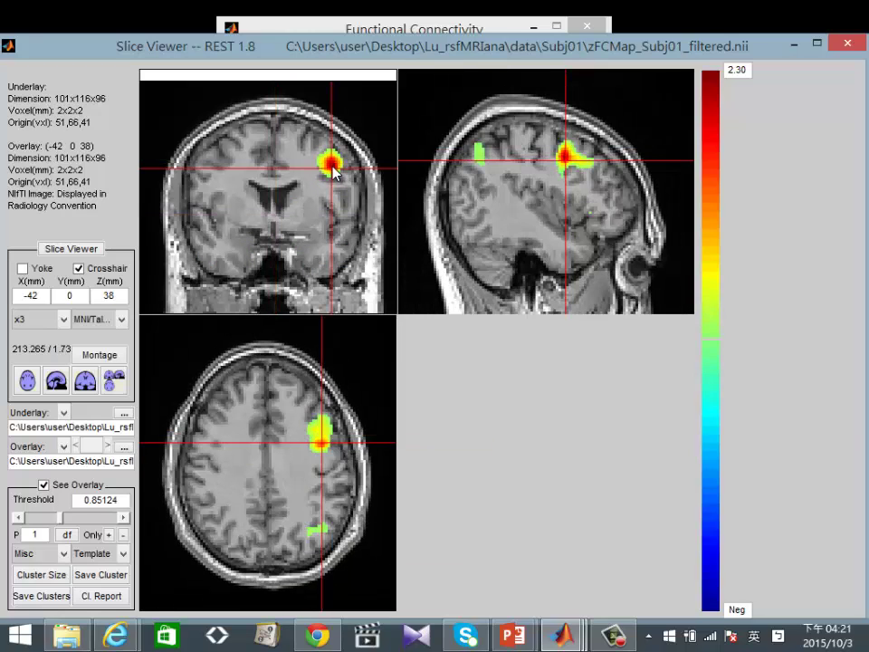
pyautogui.click(18, 517)
pyautogui.click(18, 518)
pyautogui.click(18, 518)
pyautogui.click(18, 518)
pyautogui.click(18, 518)
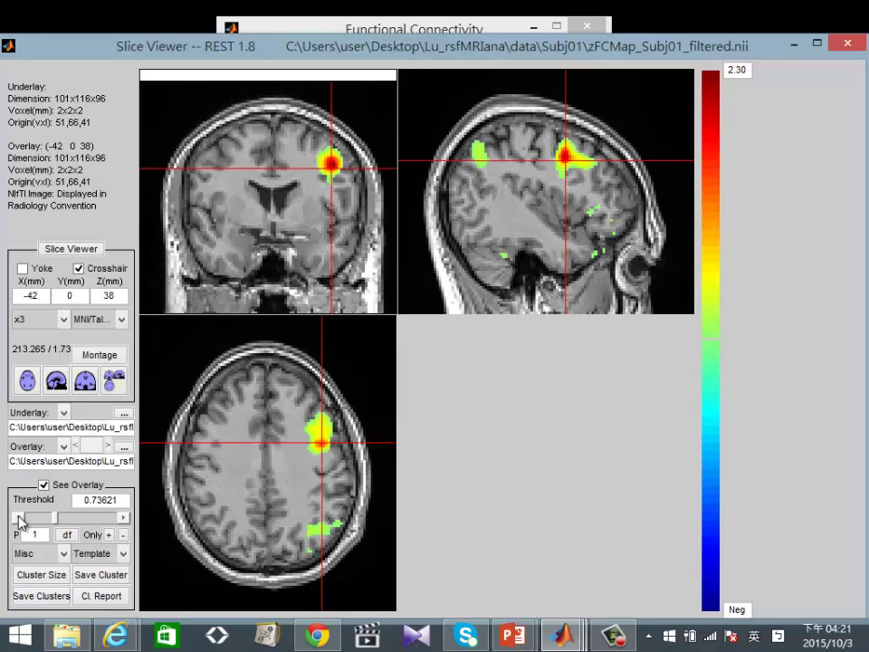
# Lower the overlay threshold of the zFCMap to 0.64418.
pyautogui.click(18, 518)
pyautogui.click(18, 518)
pyautogui.click(18, 518)
pyautogui.click(18, 518)
pyautogui.click(18, 518)
pyautogui.click(18, 518)
pyautogui.click(124, 518)
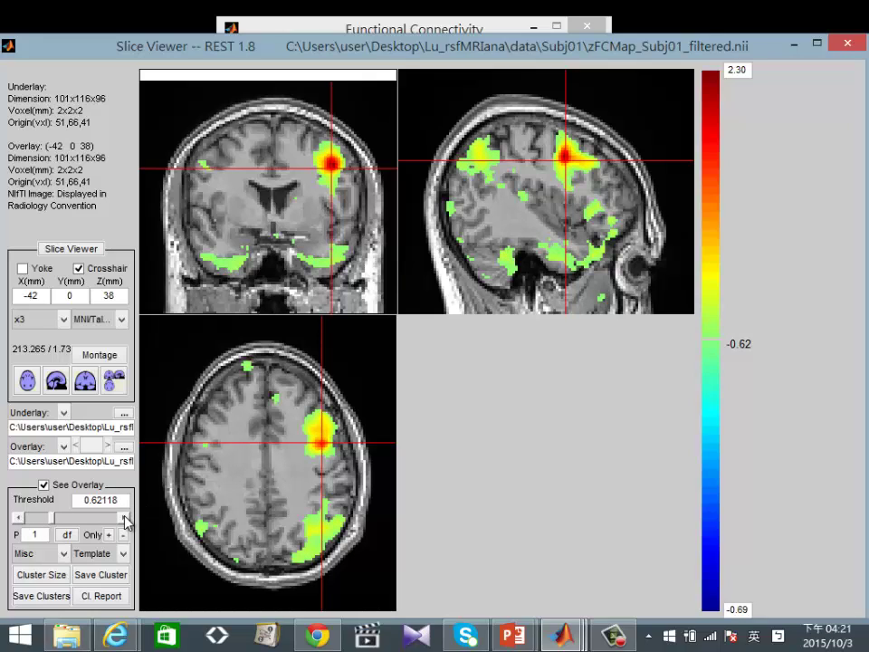
pyautogui.click(125, 518)
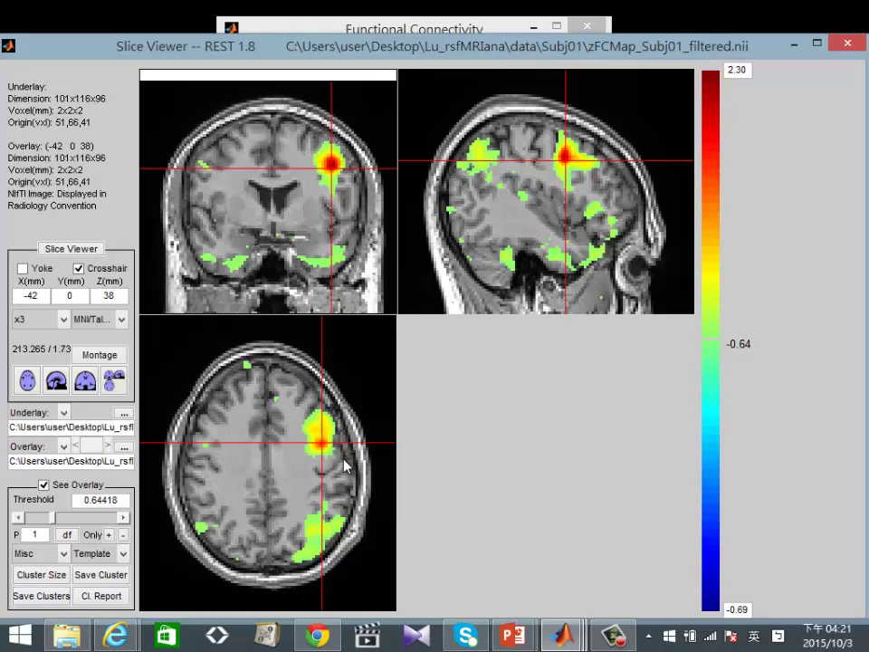
# Examine the thresholded connectivity map at the midline, the posterior midline and the left parietal cluster near (-50, -60, 24).
pyautogui.click(271, 204)
pyautogui.click(273, 188)
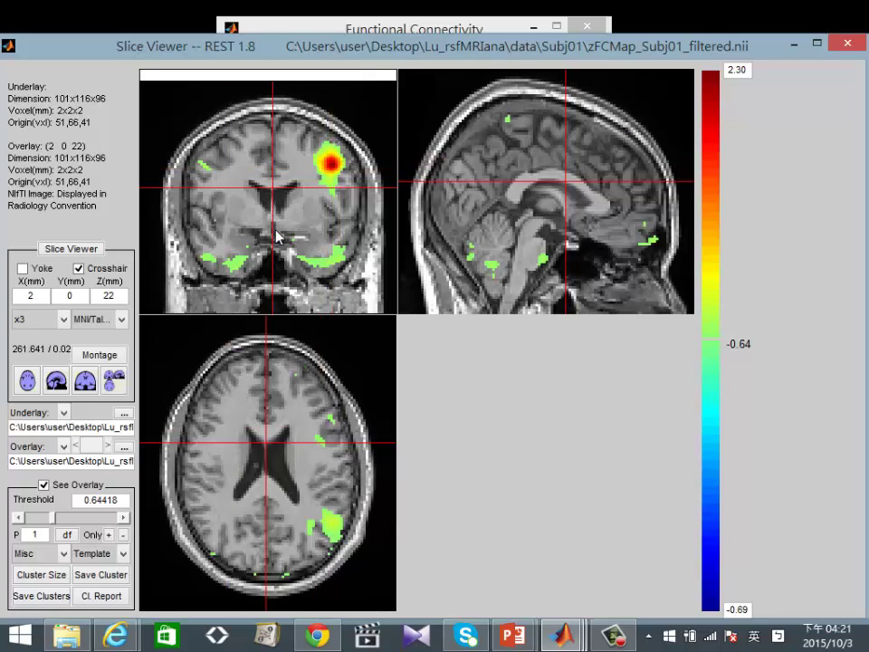
pyautogui.click(269, 201)
pyautogui.click(268, 512)
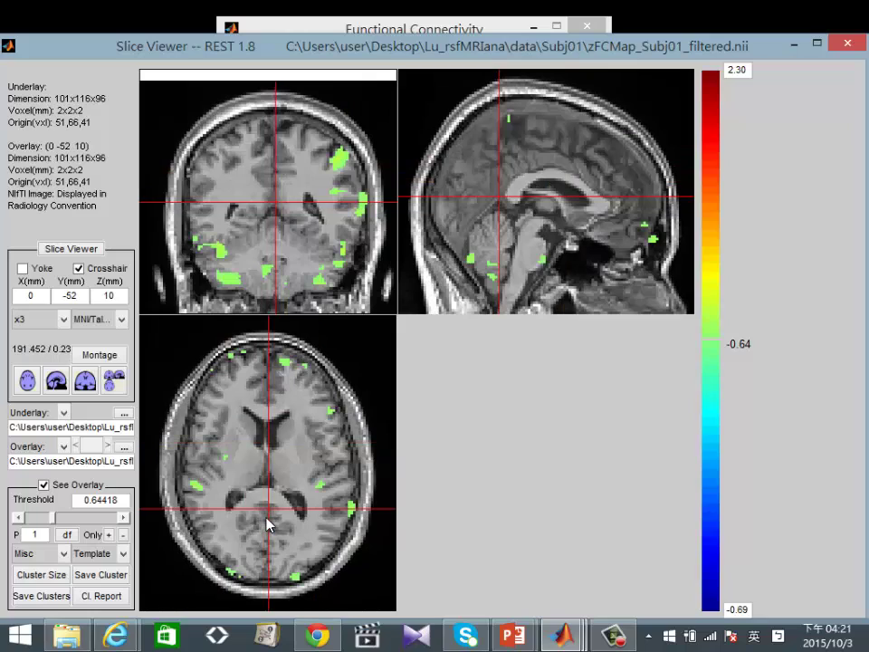
pyautogui.click(265, 519)
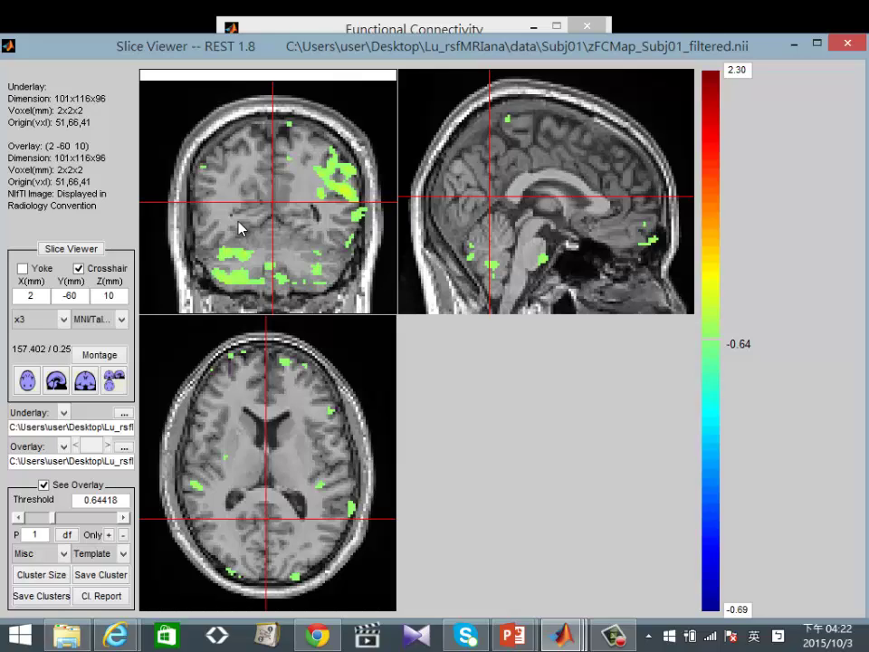
pyautogui.click(345, 196)
pyautogui.click(341, 186)
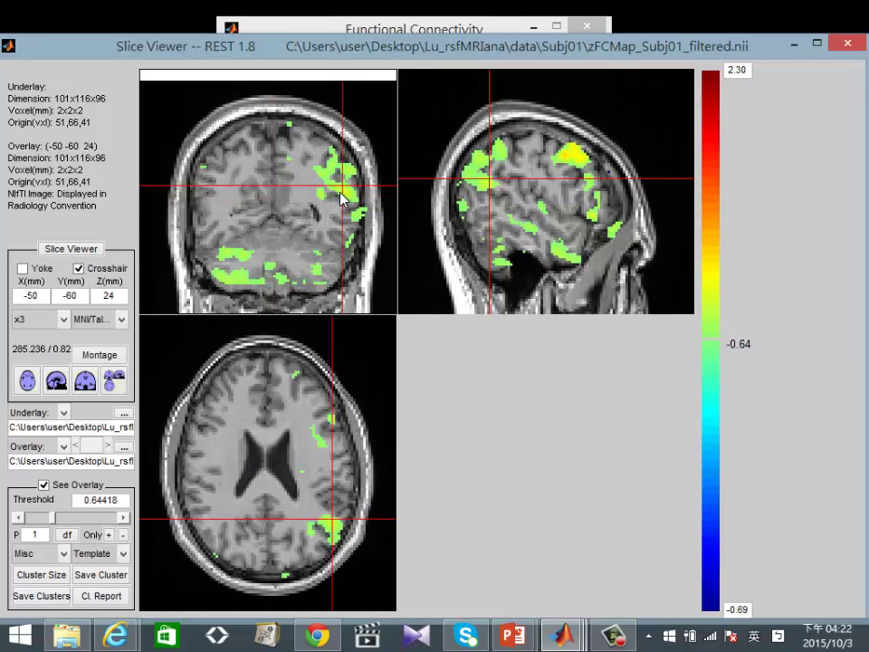
pyautogui.click(341, 184)
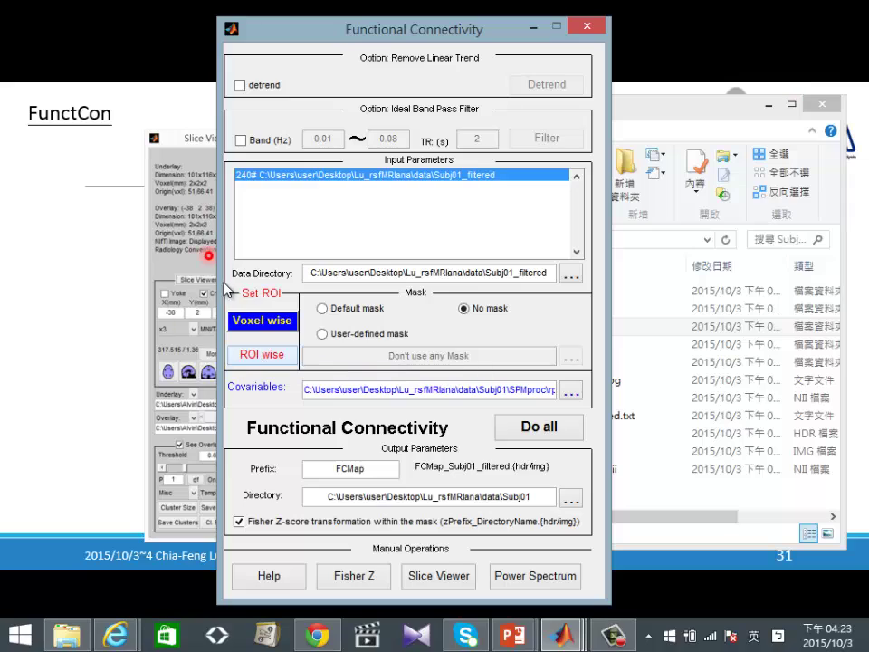
# Open the voxel-wise ROI list and delete the 6 mm seed at (-42, 0, 42).
pyautogui.click(262, 324)
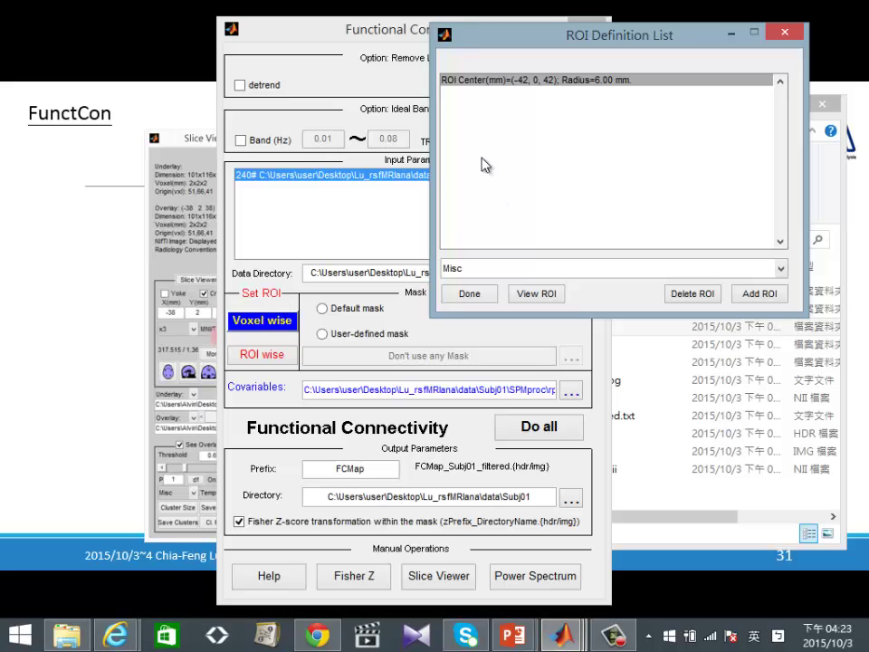
pyautogui.click(693, 293)
pyautogui.click(580, 184)
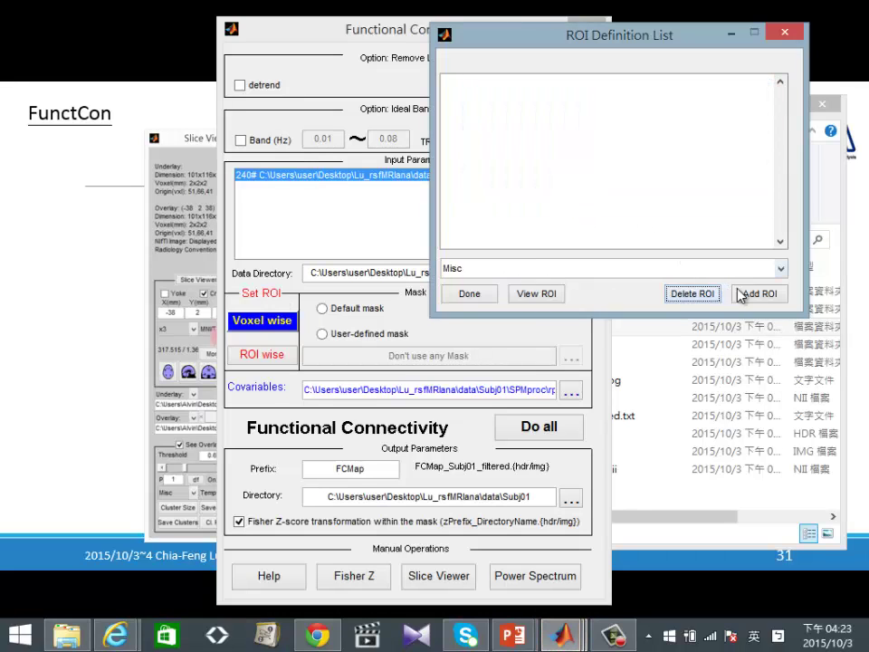
# Add a predefined ROI generated from the AAL template by selecting a specific area.
pyautogui.click(760, 294)
pyautogui.click(335, 263)
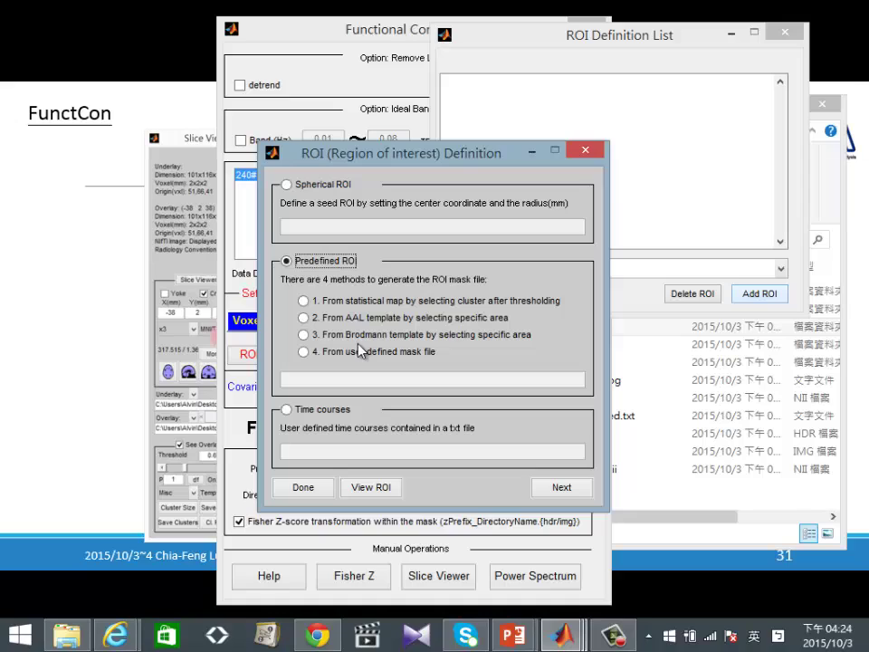
pyautogui.click(303, 318)
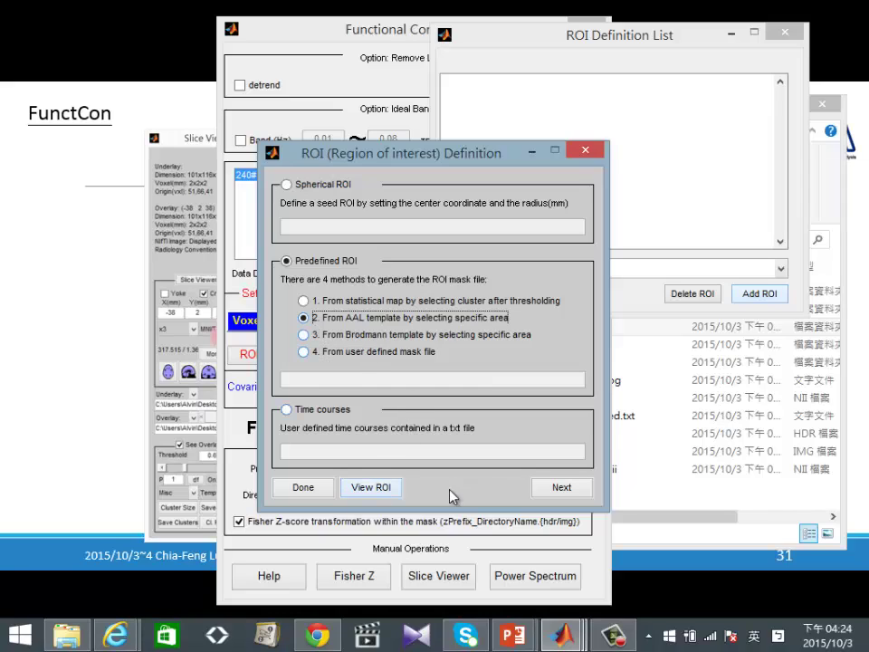
pyautogui.click(581, 489)
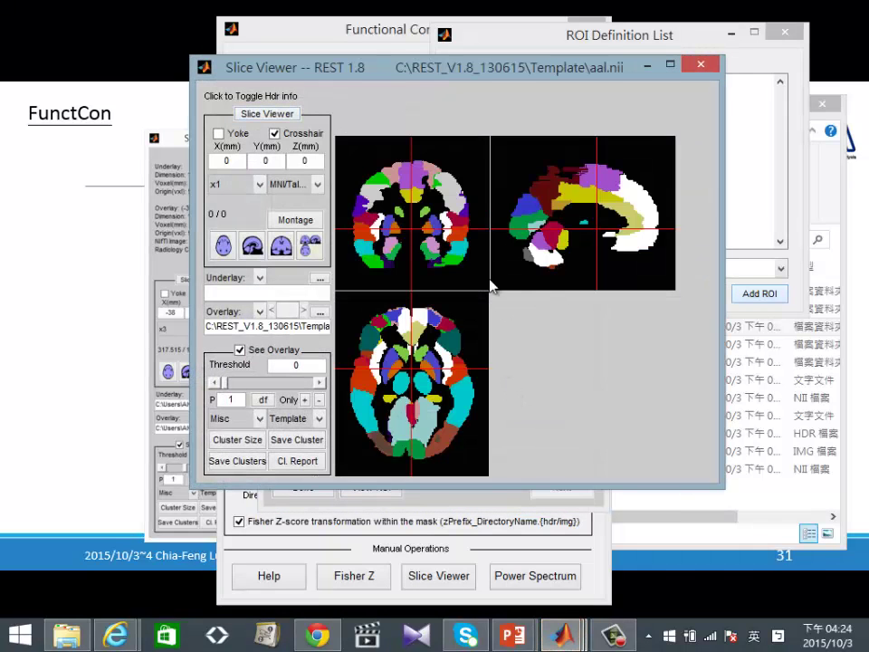
# Examine the AAL labels of left-hemisphere cortical regions in the precentral, inferior temporal and inferior frontal areas.
pyautogui.click(450, 186)
pyautogui.moveTo(421, 186); pyautogui.dragTo(444, 225)
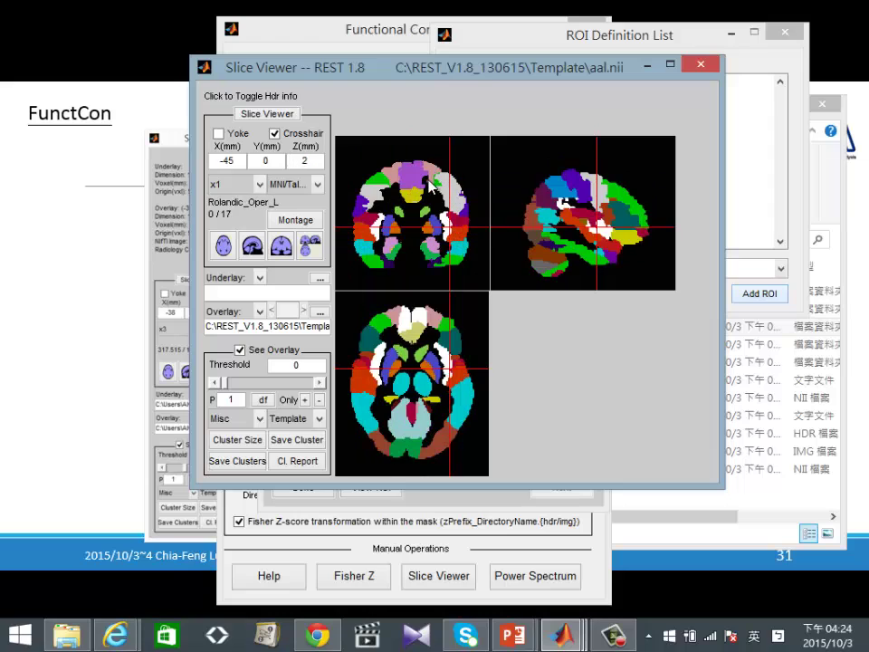
pyautogui.moveTo(421, 185); pyautogui.dragTo(447, 258)
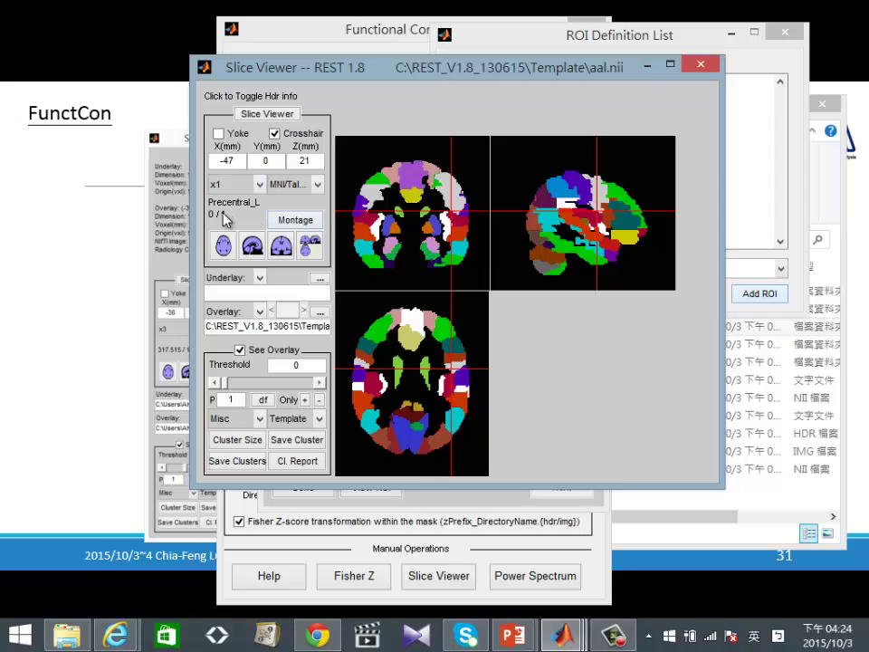
pyautogui.click(453, 197)
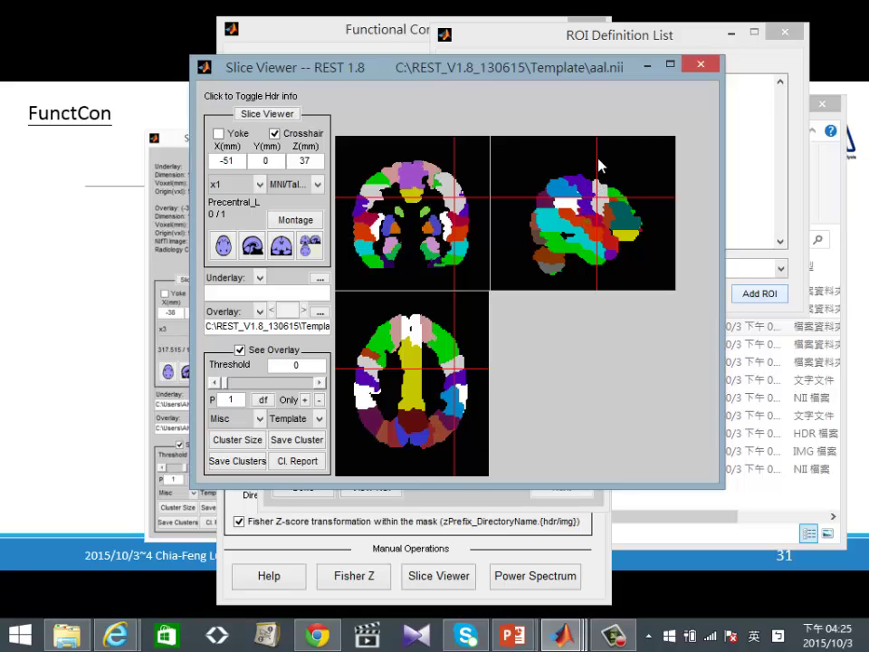
pyautogui.click(576, 243)
pyautogui.click(576, 252)
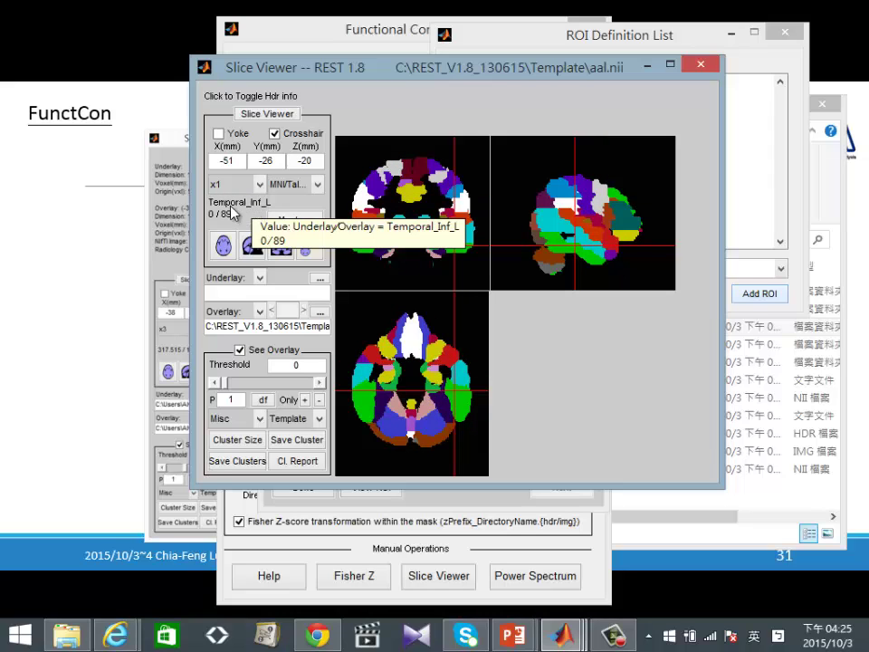
pyautogui.click(628, 234)
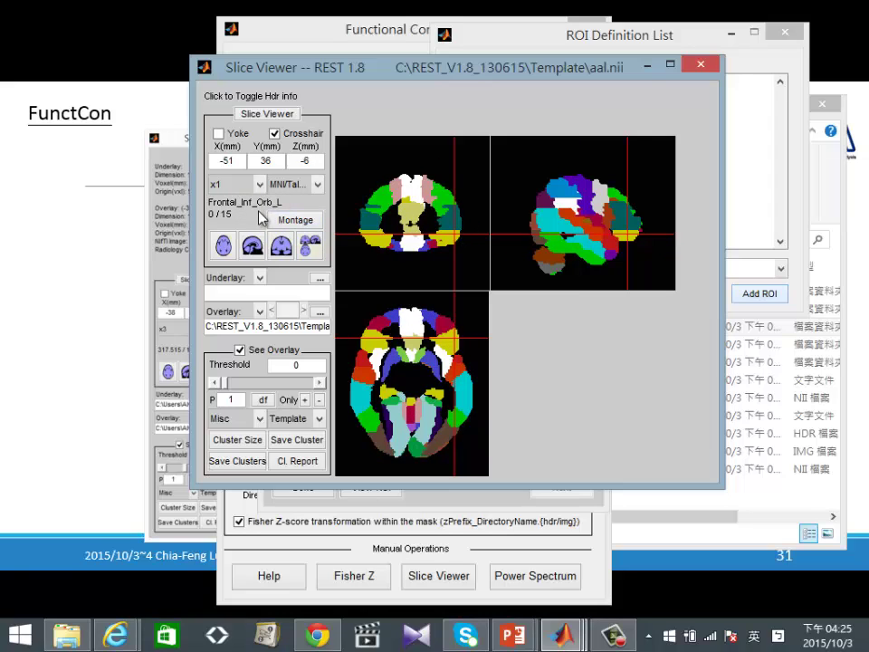
# Check the AAL labels of deep left-hemisphere structures, including the hippocampus and the thalamus at (-16, -20, 10).
pyautogui.click(419, 413)
pyautogui.click(435, 406)
pyautogui.click(424, 392)
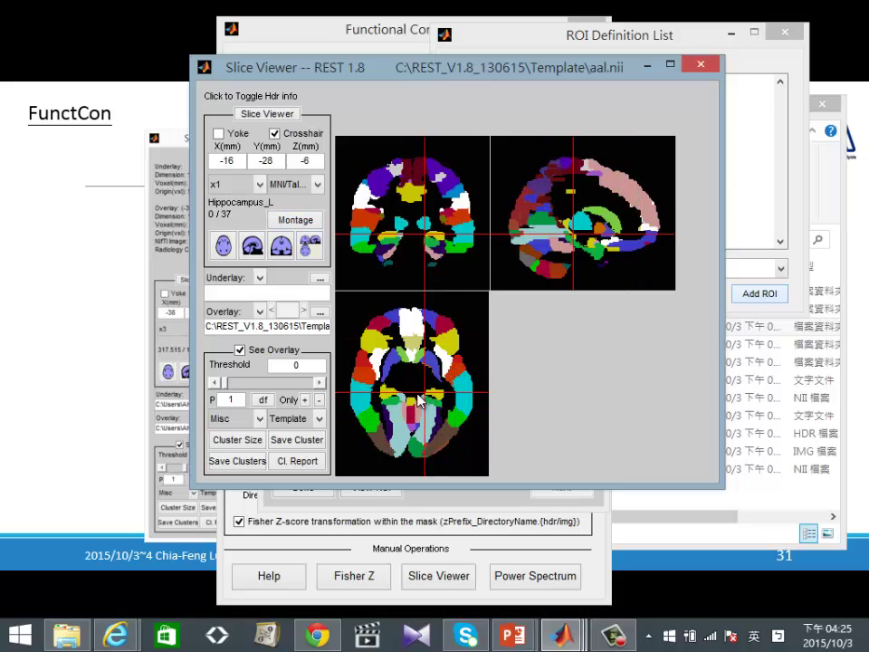
pyautogui.click(577, 245)
pyautogui.click(580, 221)
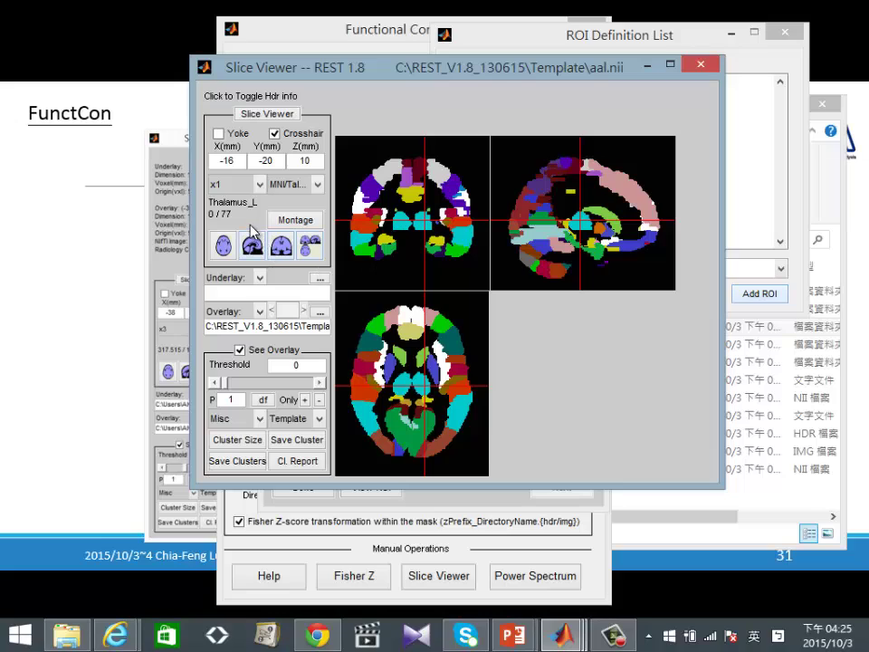
pyautogui.moveTo(252, 223)
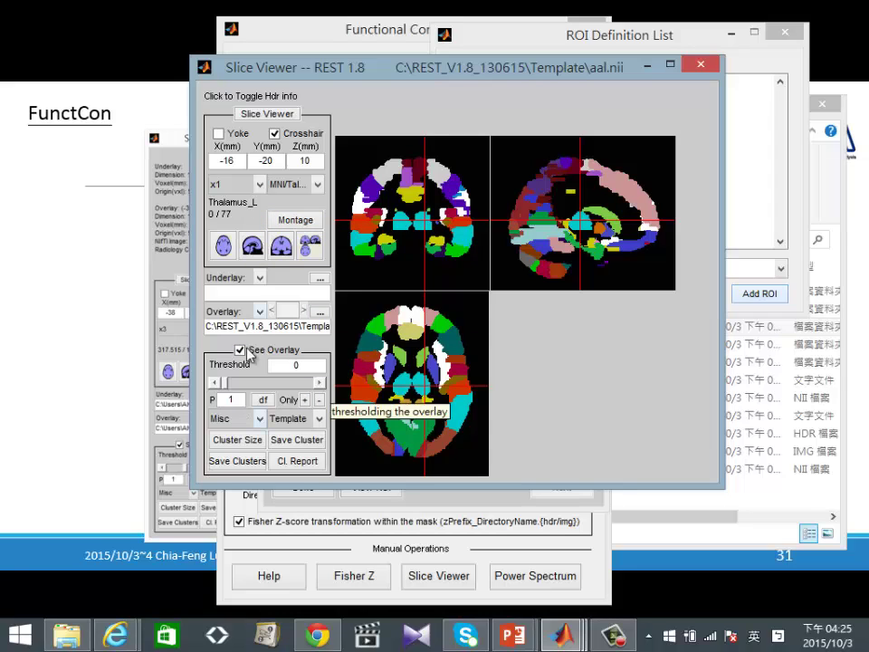
# Load mwanat.img as the underlay beneath the AAL template, set the magnification to x3 and move the viewer fully into view.
pyautogui.click(260, 277)
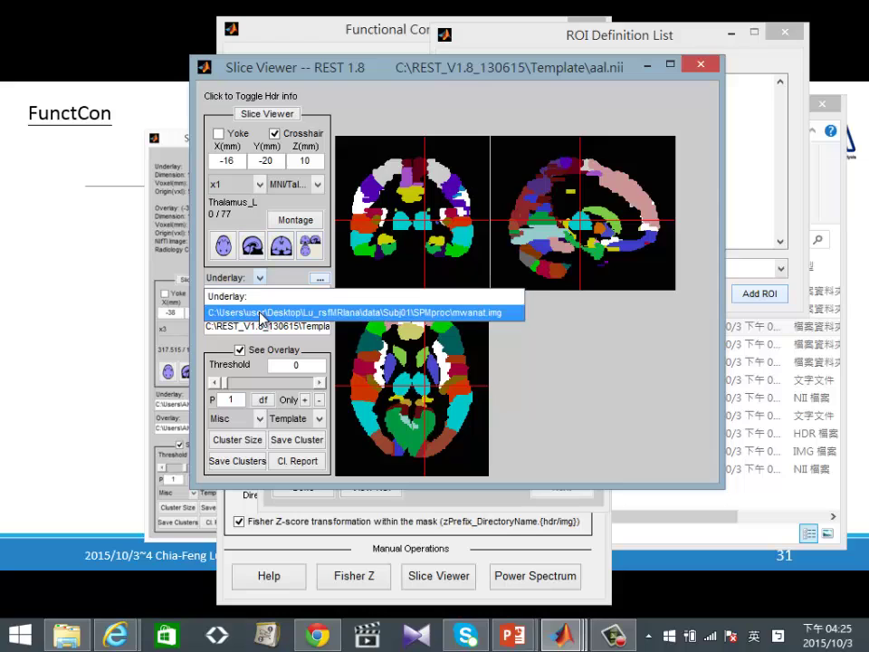
pyautogui.click(234, 314)
pyautogui.click(460, 257)
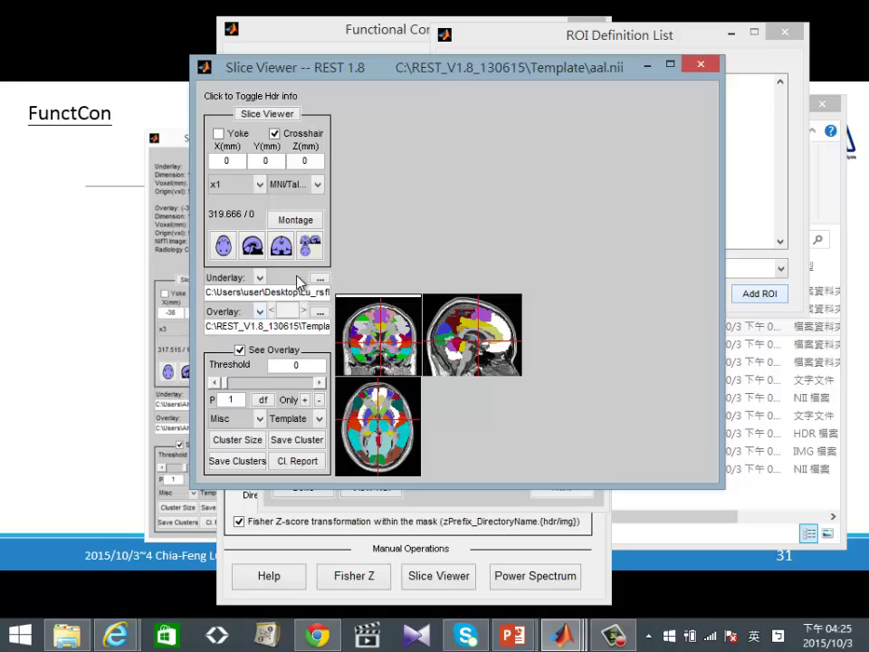
pyautogui.click(237, 184)
pyautogui.click(233, 246)
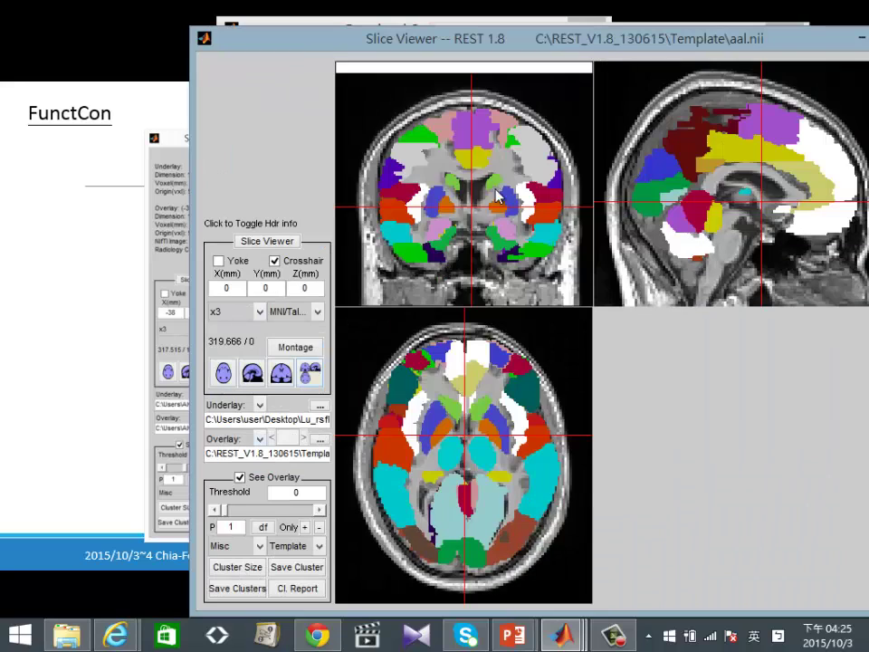
pyautogui.moveTo(536, 41); pyautogui.dragTo(389, 44)
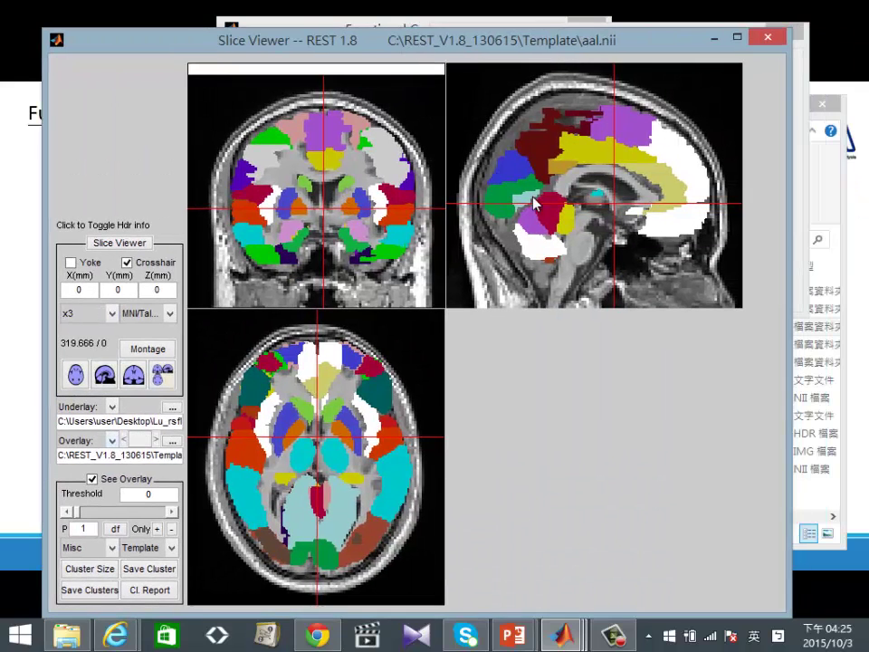
# Compare the AAL labels and index values of the left and right thalamus, finishing with the crosshair at (12, -18, 2).
pyautogui.click(398, 207)
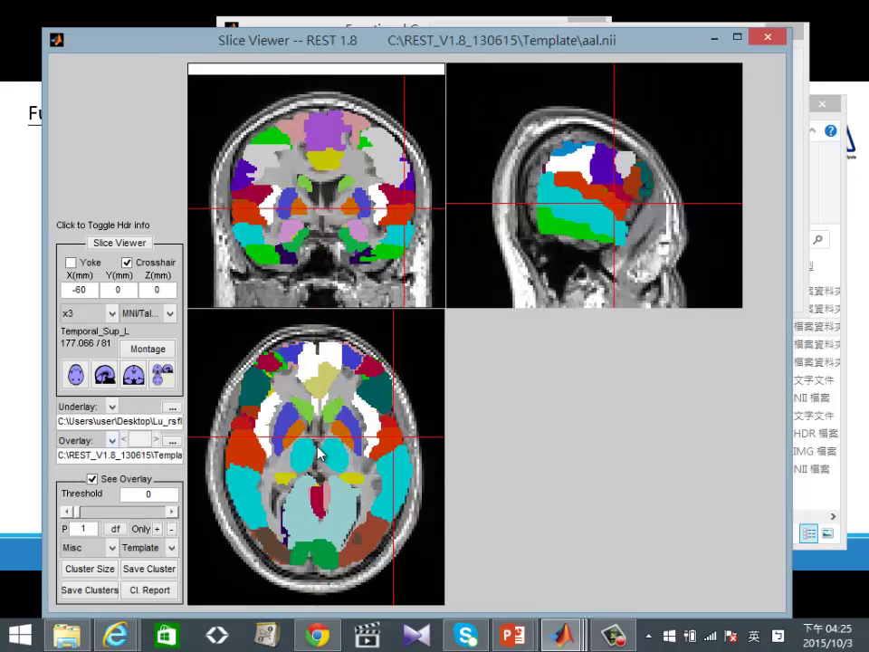
pyautogui.click(371, 211)
pyautogui.click(330, 463)
pyautogui.click(333, 212)
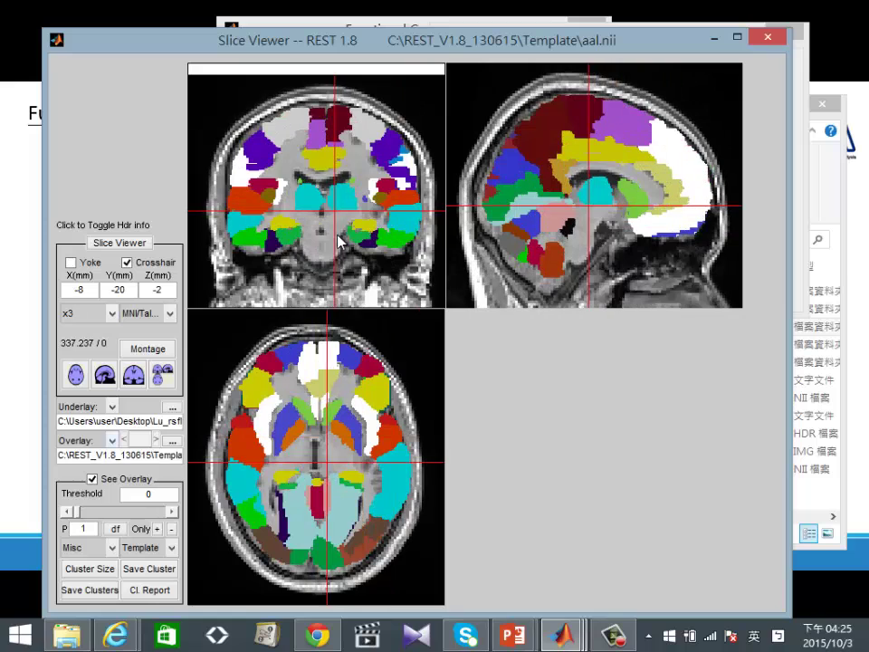
pyautogui.click(337, 199)
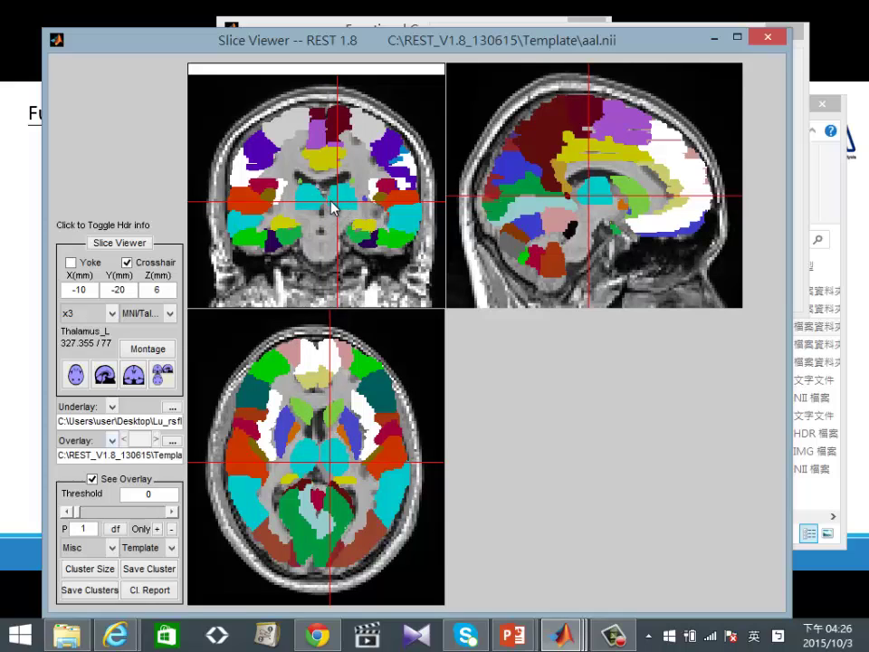
pyautogui.click(334, 204)
pyautogui.click(300, 207)
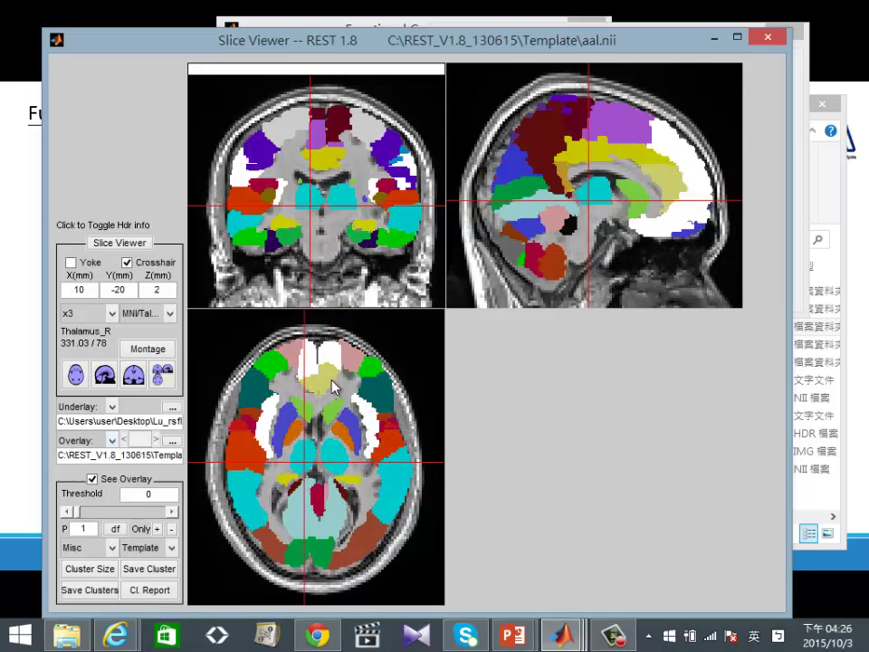
pyautogui.click(298, 457)
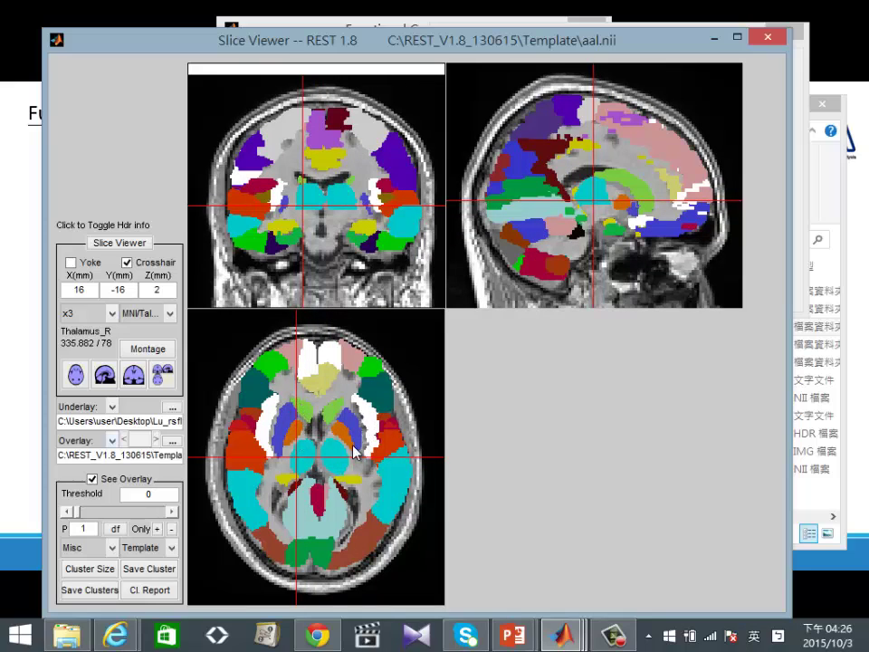
pyautogui.click(300, 462)
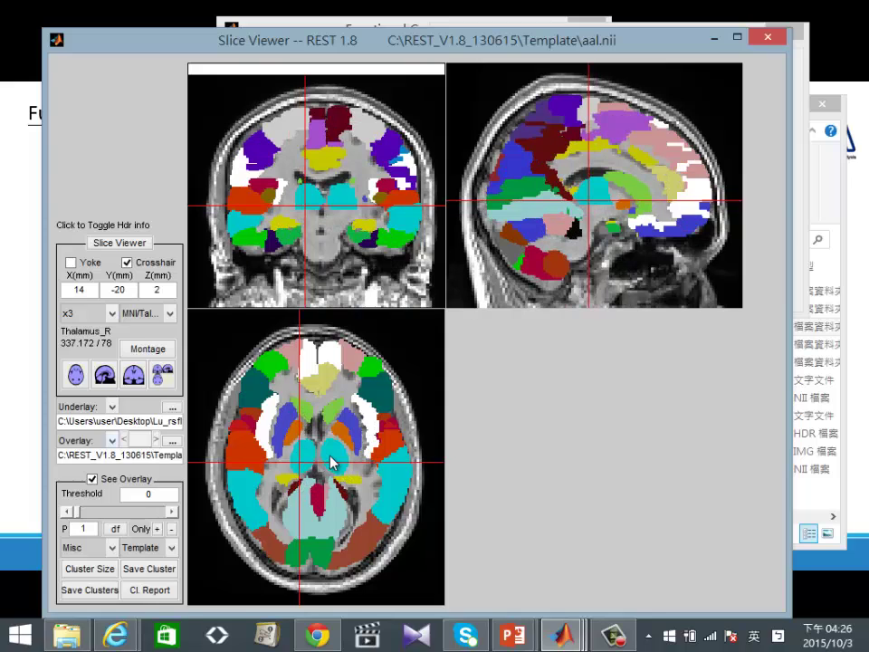
pyautogui.click(337, 455)
pyautogui.click(302, 459)
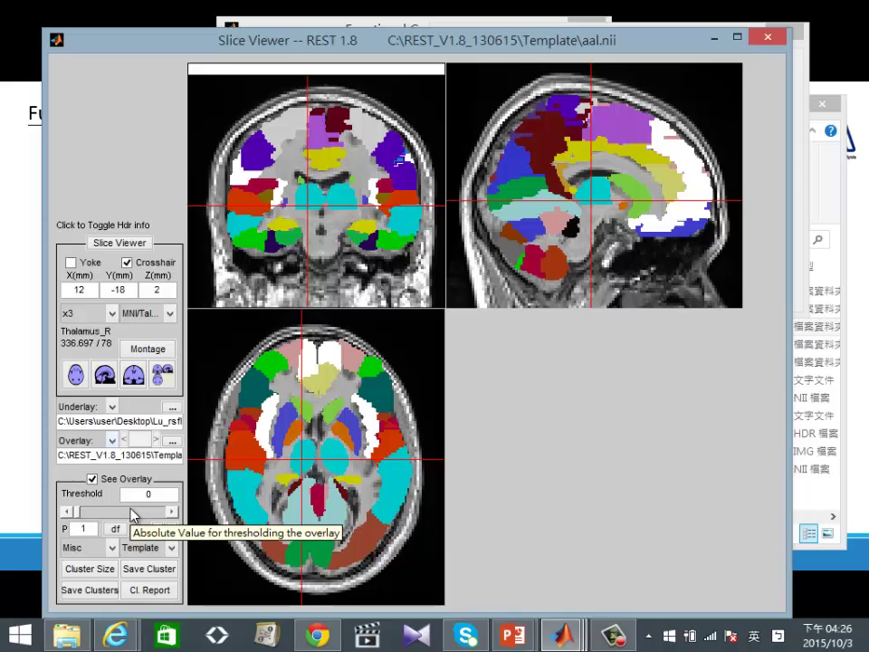
# Restrict the AAL overlay to the right thalamus by setting the threshold range to 78,78.
pyautogui.click(105, 551)
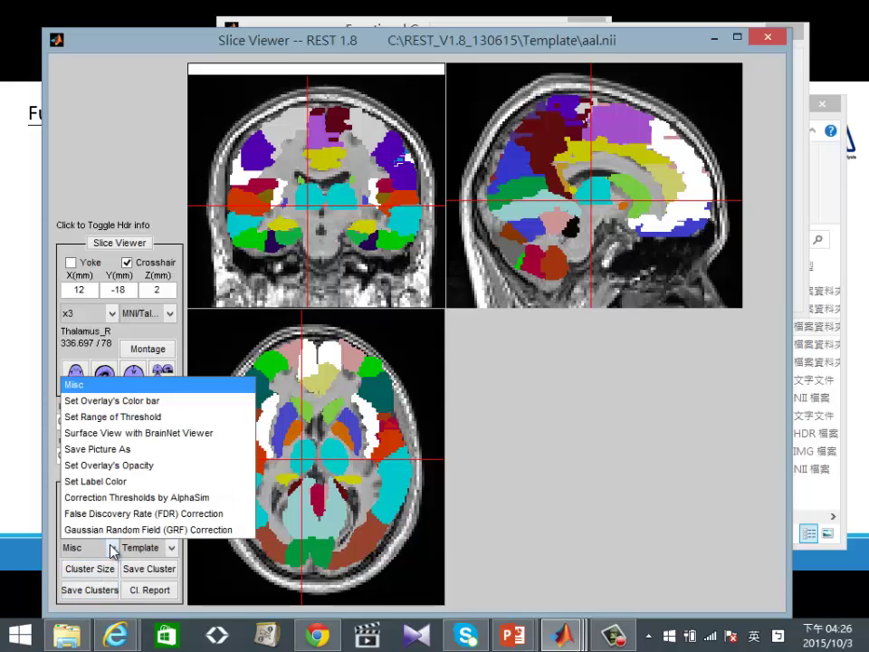
pyautogui.click(115, 422)
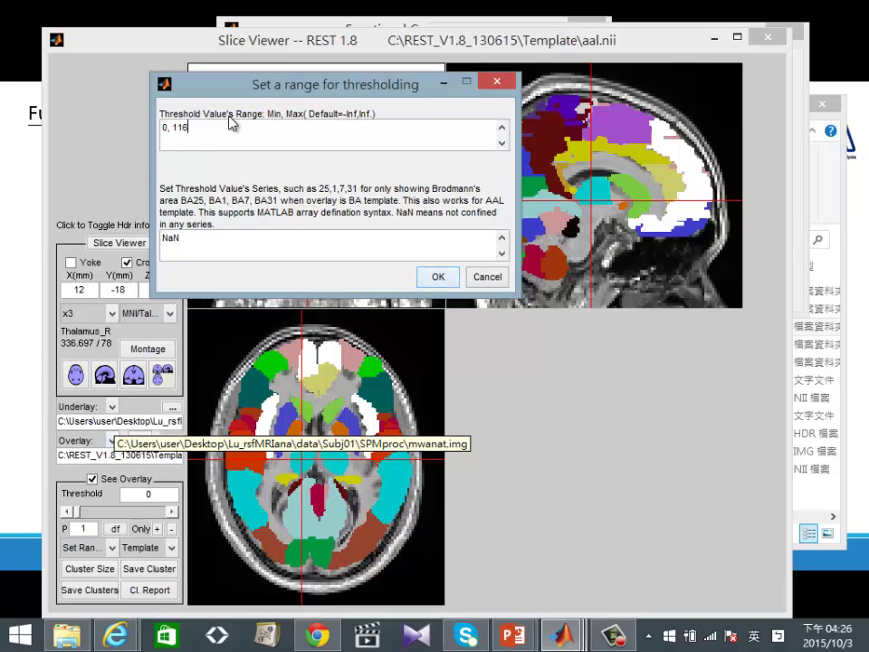
pyautogui.moveTo(195, 128); pyautogui.dragTo(57, 117)
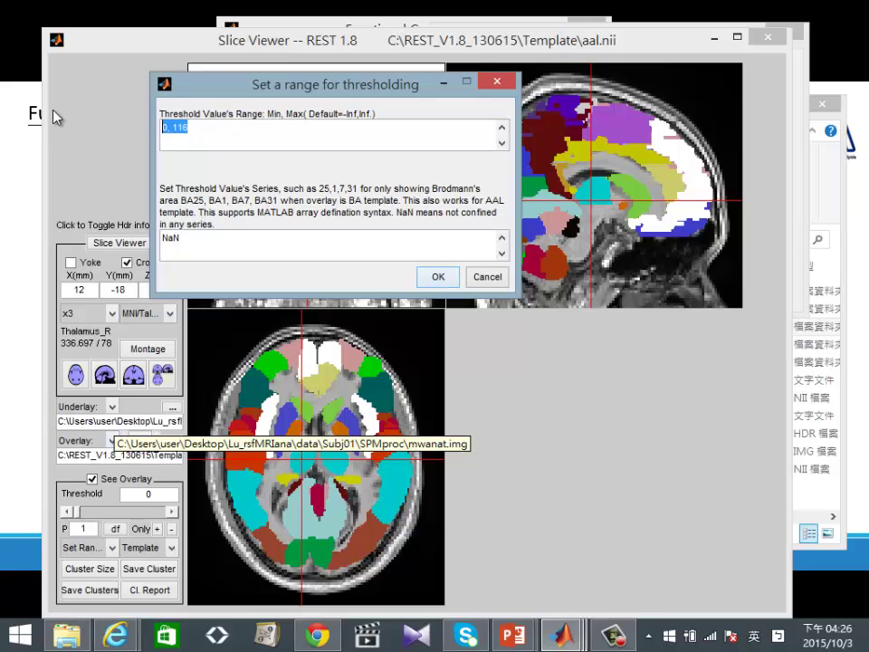
pyautogui.write('78,')
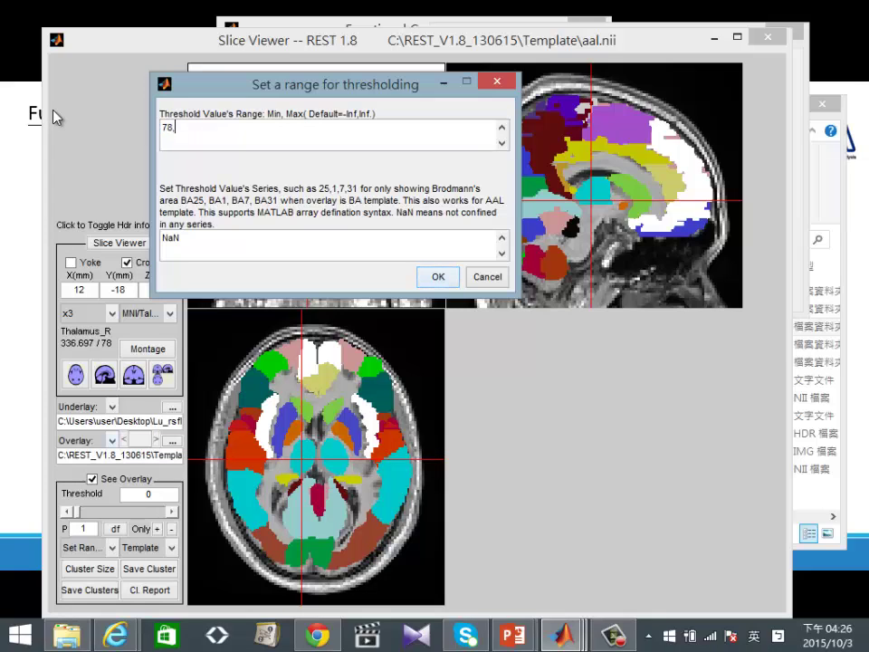
pyautogui.write('78')
pyautogui.click(438, 276)
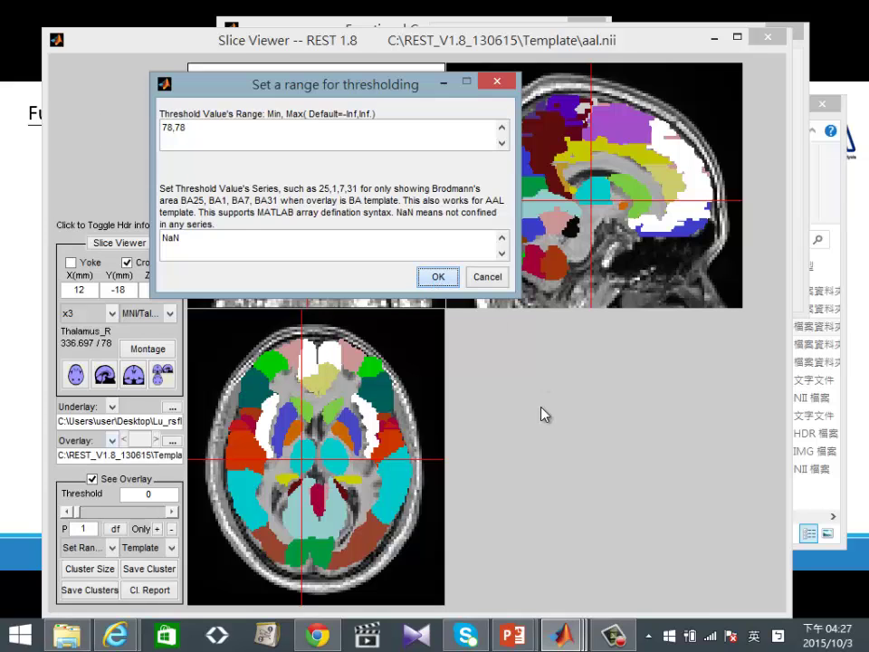
# Set the cluster criteria for the right thalamus to more than 30 voxels with an rmm connectivity value of 5.
pyautogui.click(583, 196)
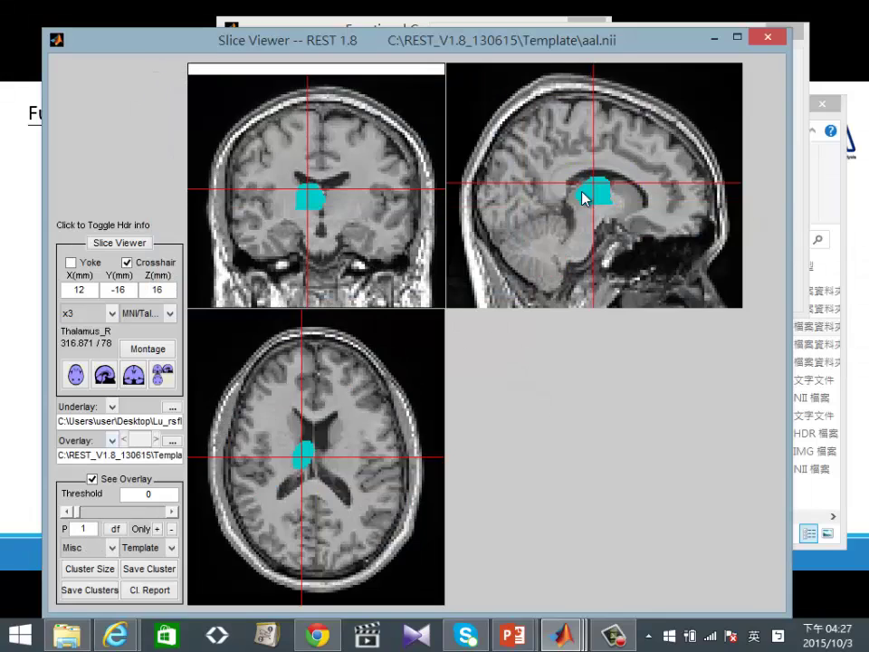
pyautogui.click(168, 574)
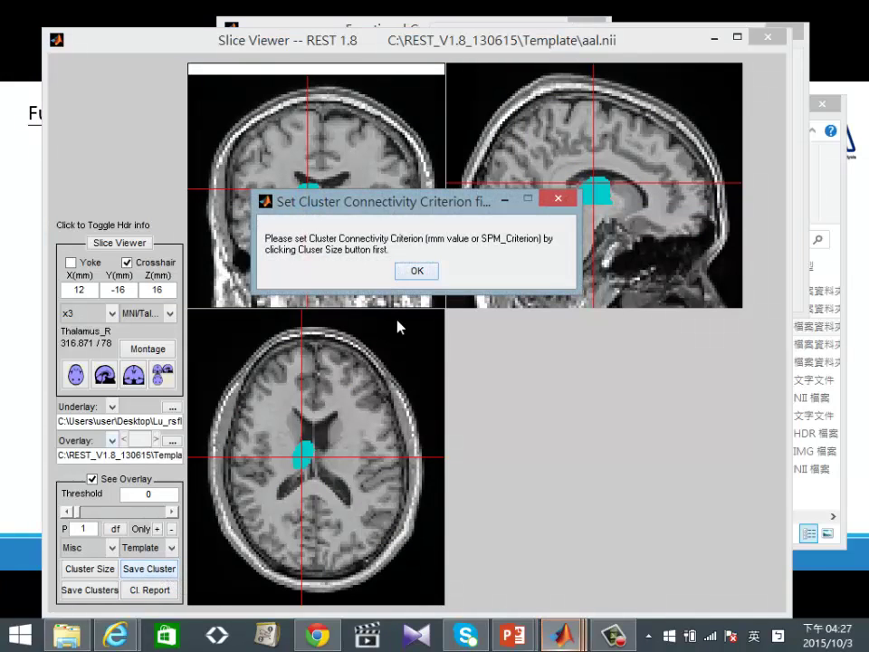
pyautogui.click(417, 270)
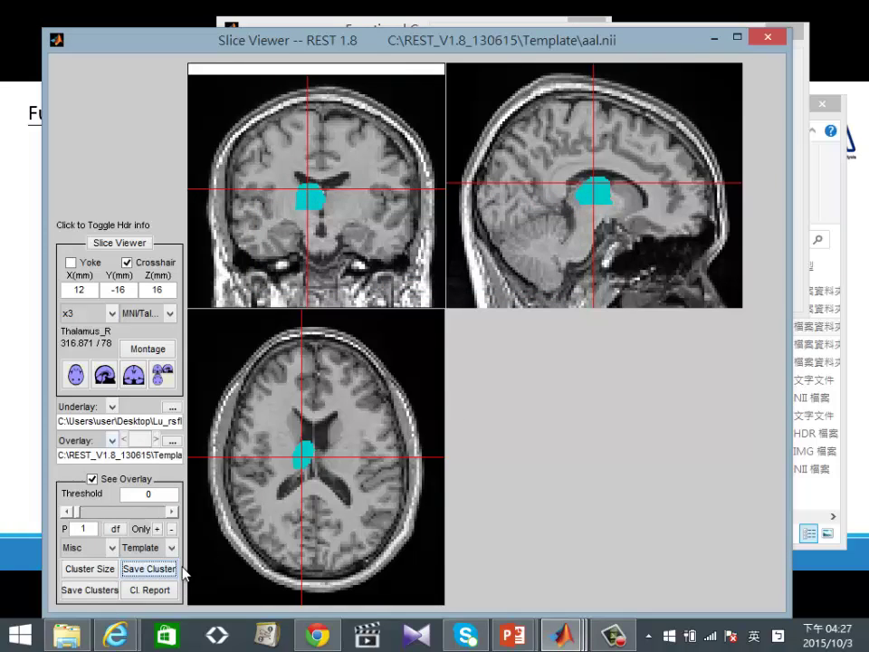
pyautogui.click(88, 570)
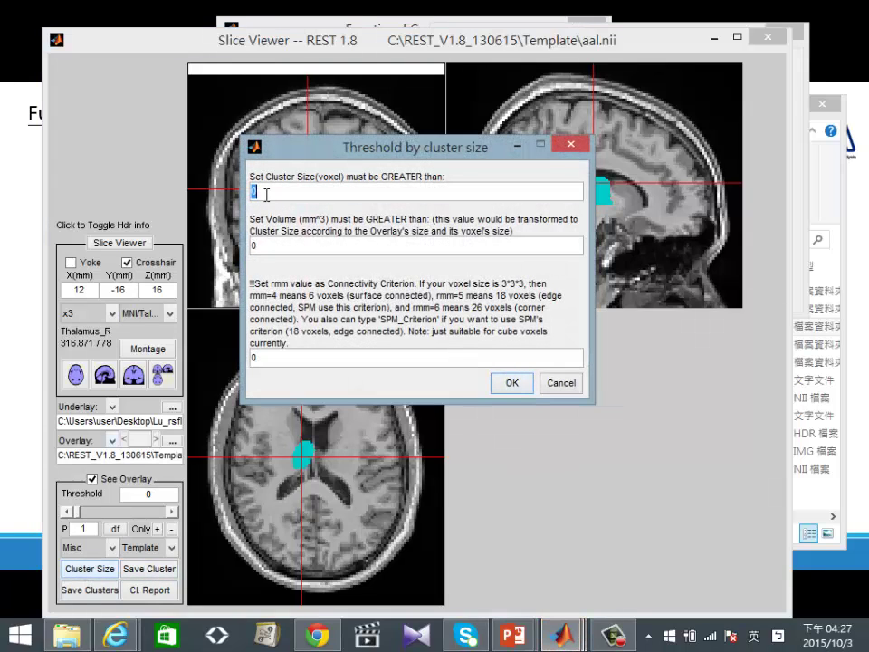
pyautogui.write('30')
pyautogui.press('BackSpace')
pyautogui.write('0')
pyautogui.doubleClick(355, 362)
pyautogui.write('5')
pyautogui.click(510, 382)
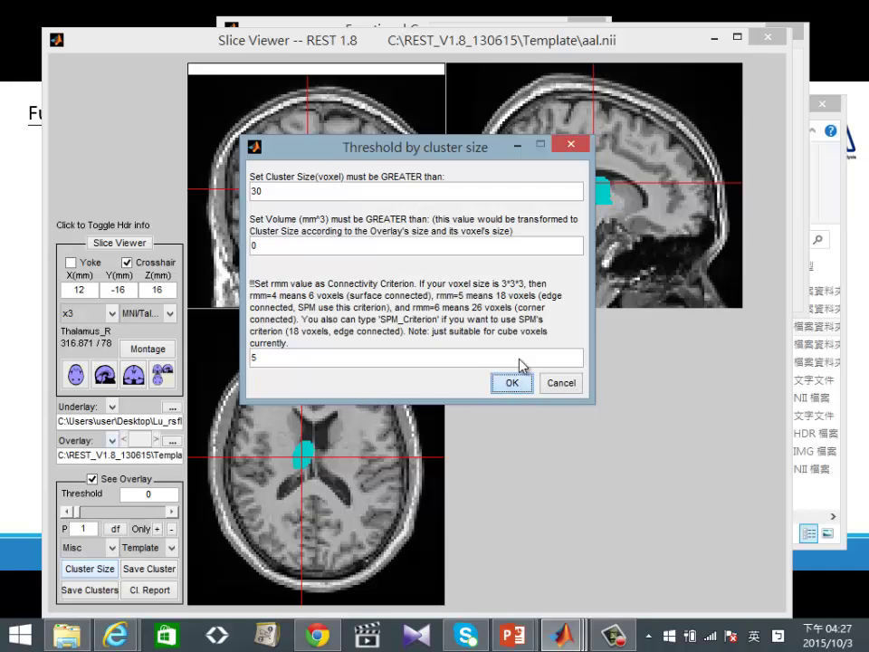
# Place the crosshair inside the right thalamus and save its cluster as thalamus_R in the Subj01 folder.
pyautogui.click(599, 192)
pyautogui.click(590, 188)
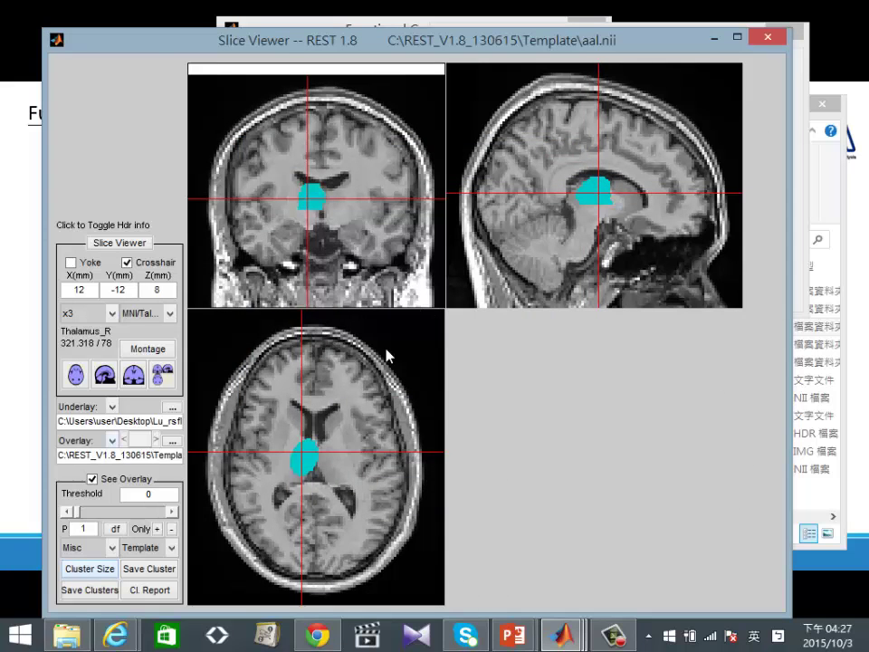
pyautogui.click(163, 570)
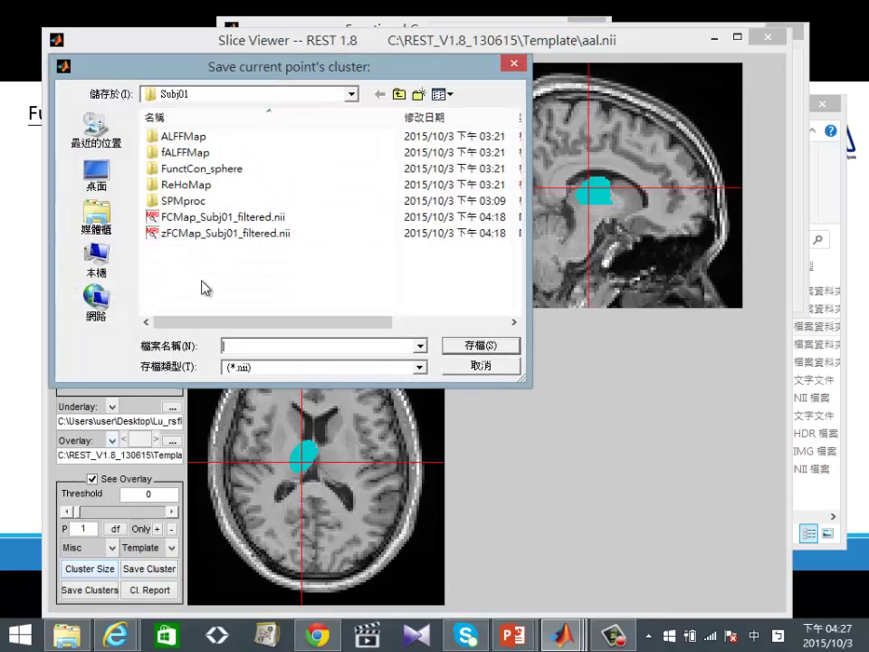
pyautogui.write('t')
pyautogui.press('BackSpace')
pyautogui.press('shift')
pyautogui.write('thalamus')
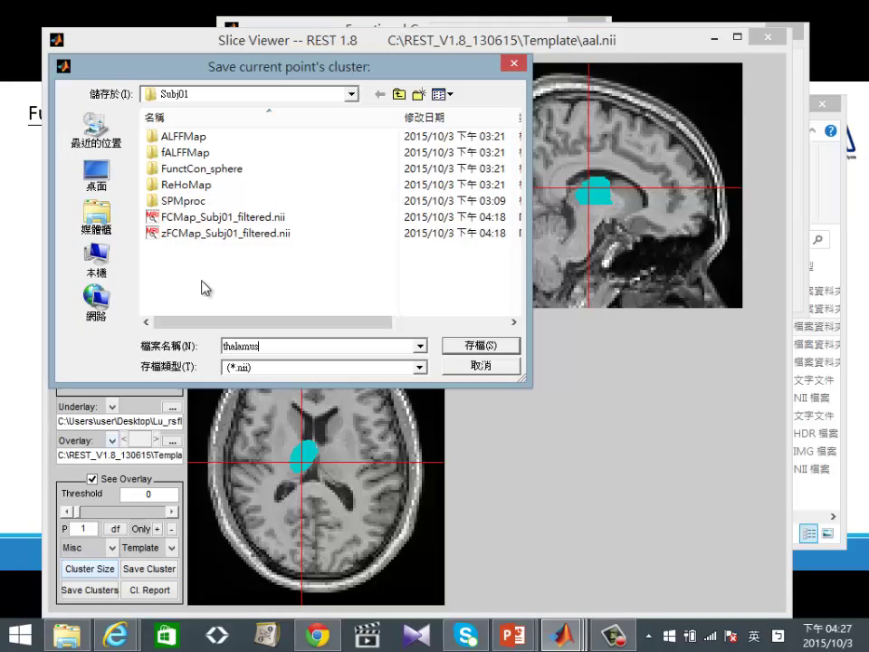
pyautogui.write('_R')
pyautogui.click(494, 348)
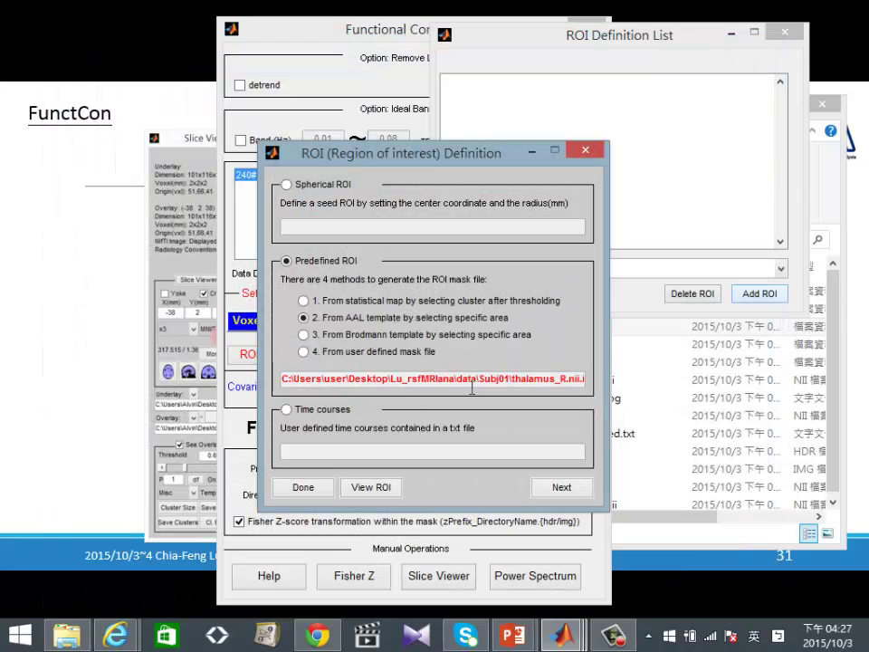
# Check the ROI mask path, then open thalamus_R.nii from the Subj01 folder in MRIcro and look through its slices.
pyautogui.moveTo(422, 379); pyautogui.dragTo(630, 386)
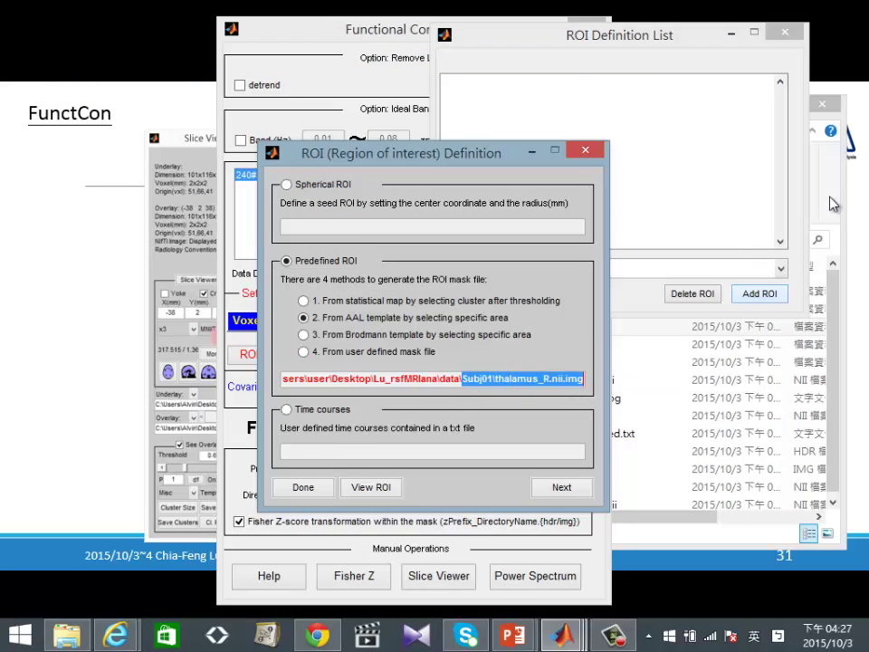
pyautogui.hotkey('alt', 'Tab')
pyautogui.click(568, 450)
pyautogui.click(538, 484)
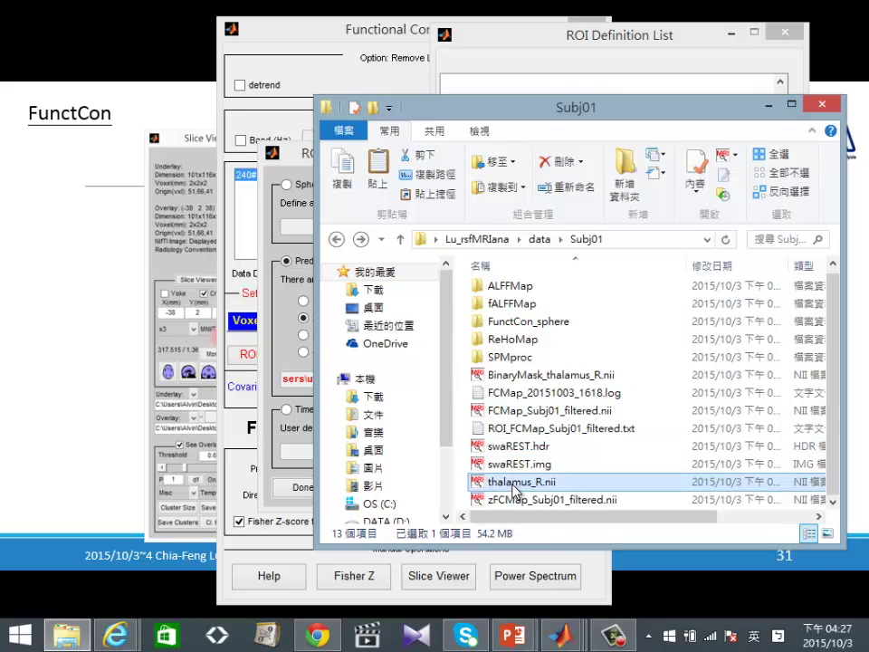
pyautogui.doubleClick(534, 486)
pyautogui.scroll(7, 271, 337)
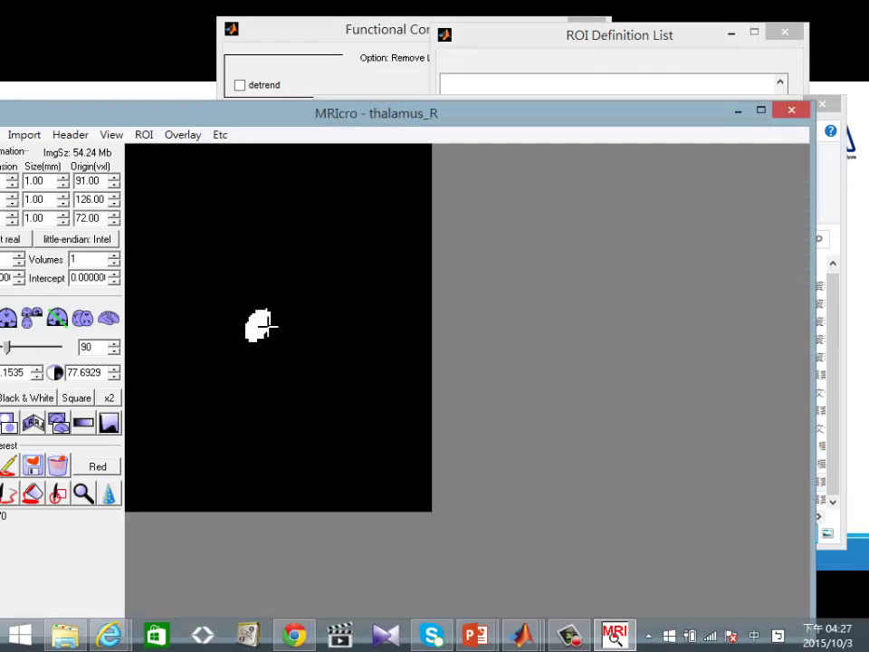
pyautogui.scroll(-18, 268, 322)
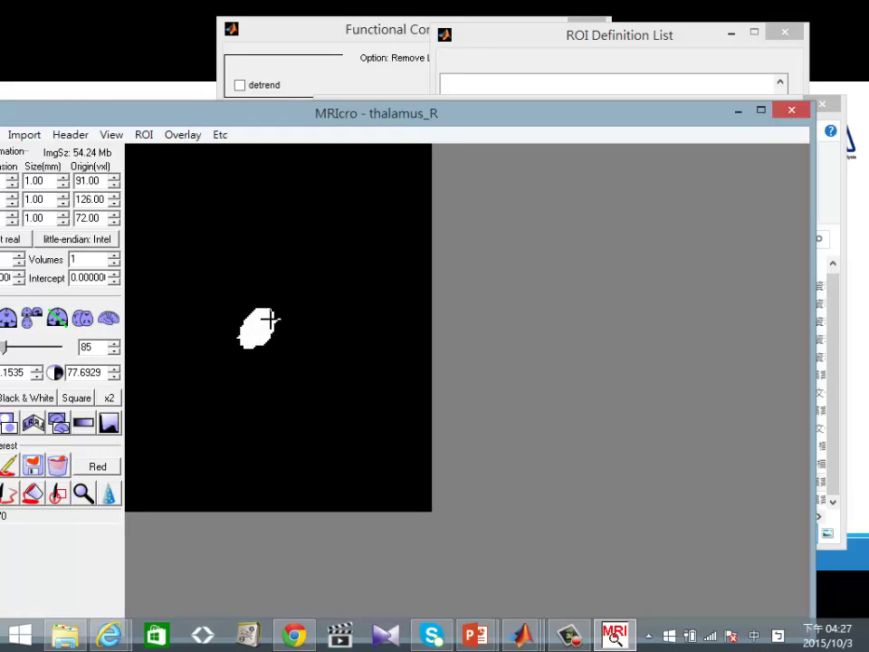
pyautogui.click(791, 110)
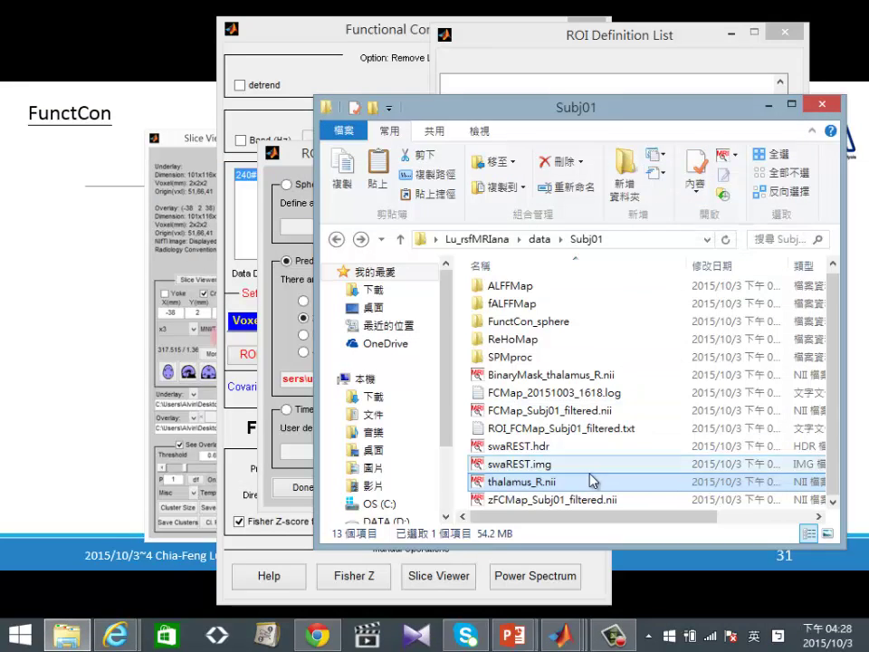
# Reopen thalamus_R.nii in MRIcro to inspect the header's dimensions, voxel size and origin, then close it.
pyautogui.doubleClick(531, 484)
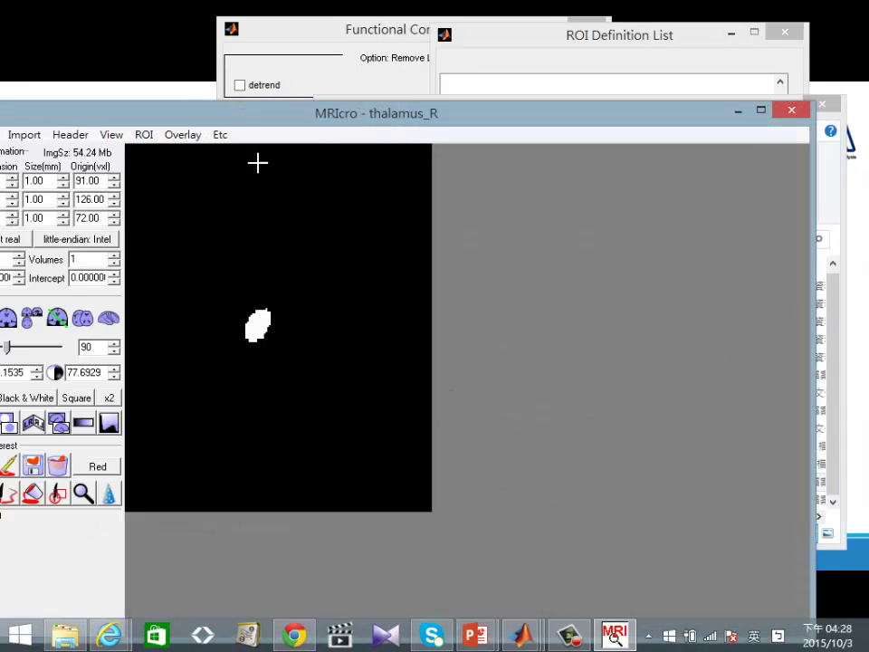
pyautogui.moveTo(194, 112); pyautogui.dragTo(357, 108)
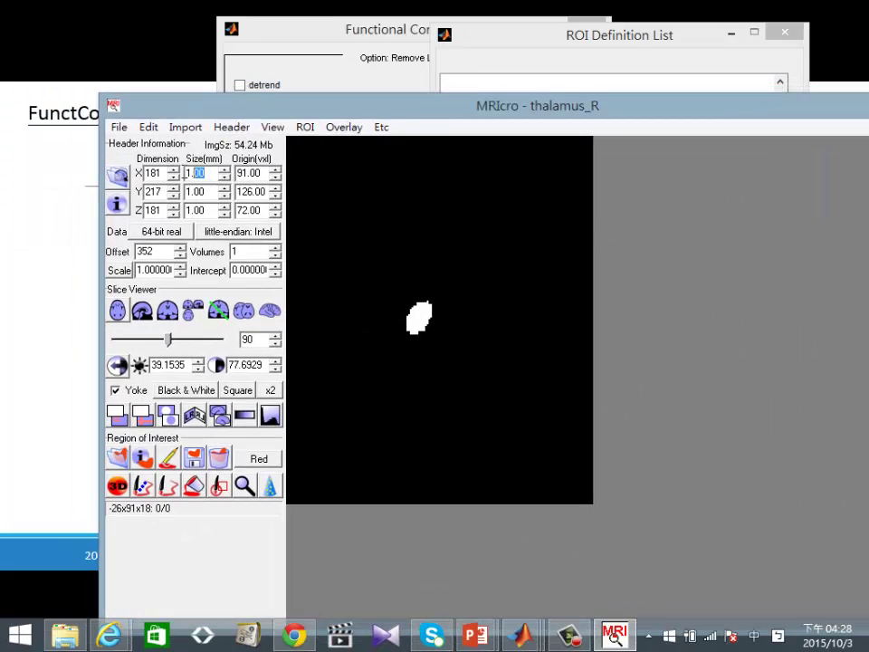
pyautogui.doubleClick(196, 191)
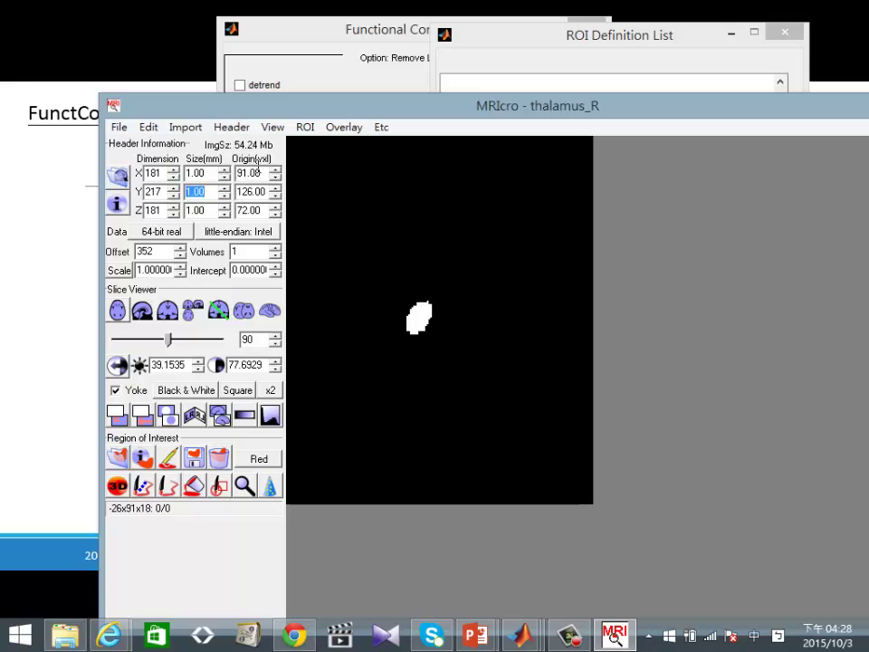
pyautogui.moveTo(563, 105); pyautogui.dragTo(188, 202)
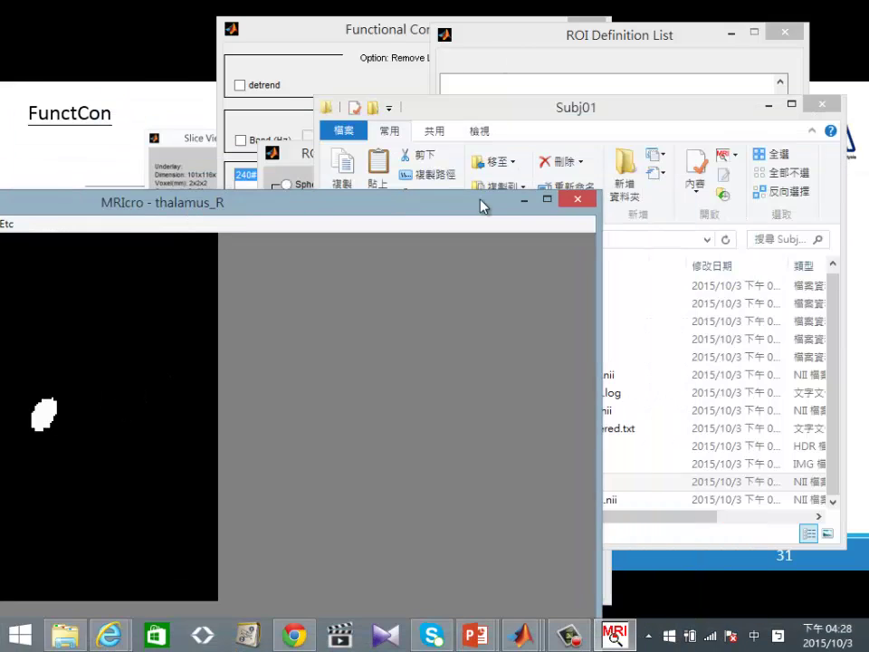
pyautogui.click(563, 203)
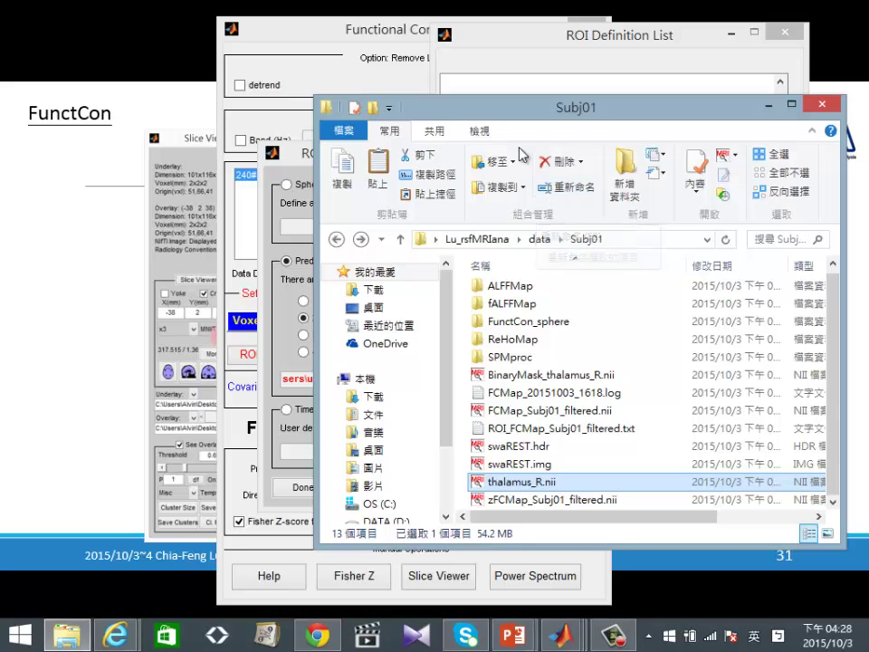
# Preview the Brodmann template as a predefined ROI source, then close it and return to the Functional Connectivity window.
pyautogui.click(272, 153)
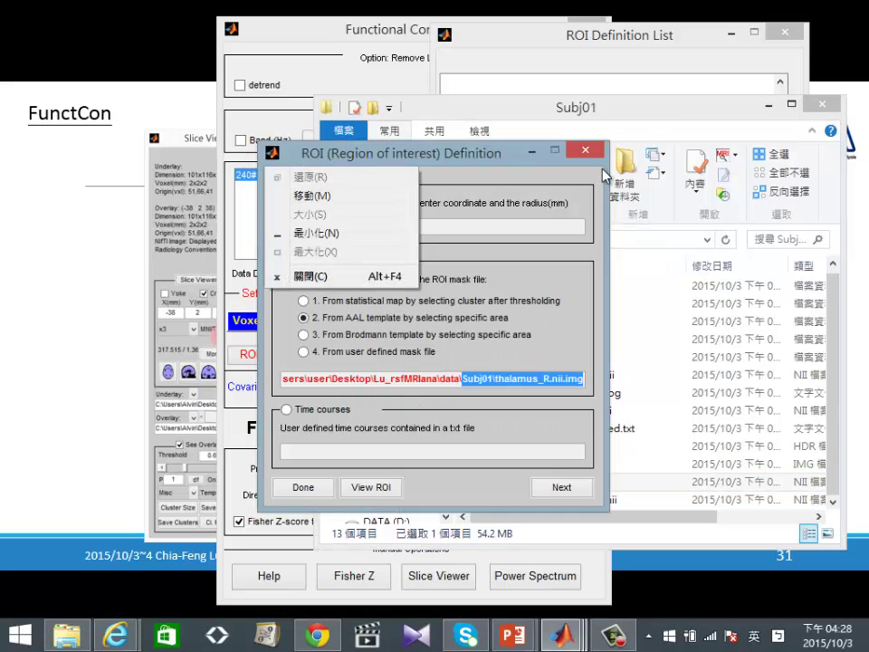
pyautogui.click(339, 335)
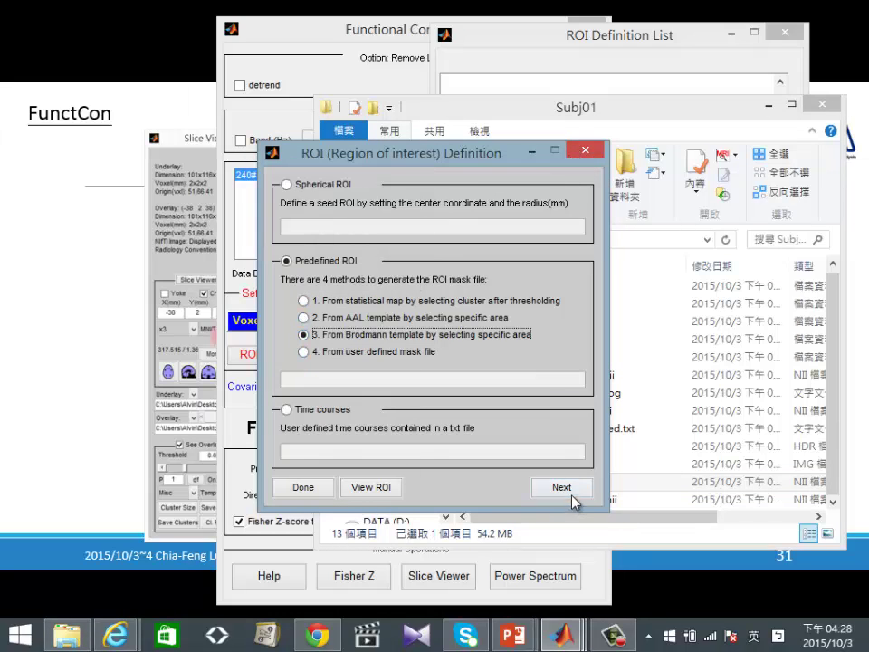
pyautogui.click(572, 496)
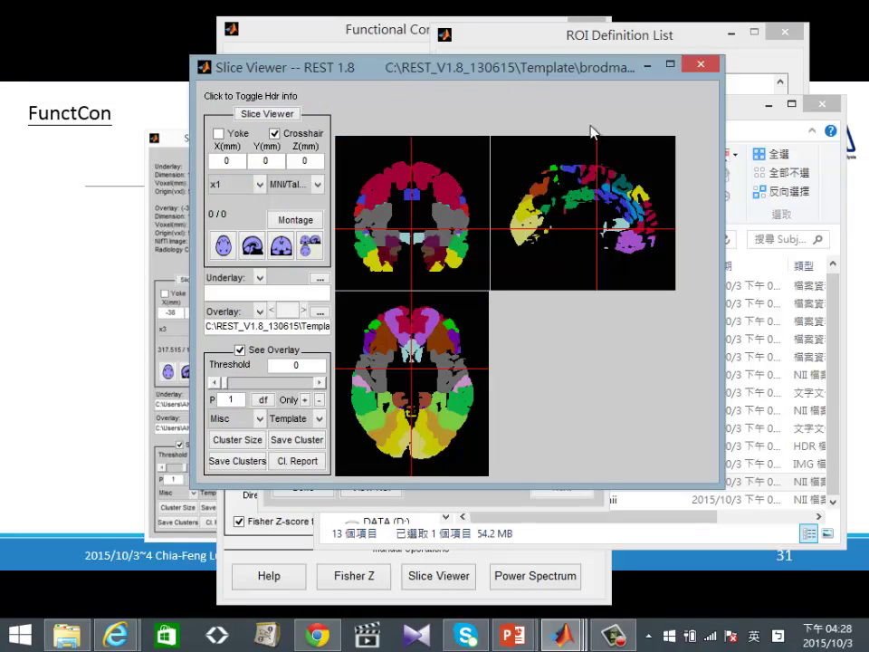
pyautogui.click(700, 66)
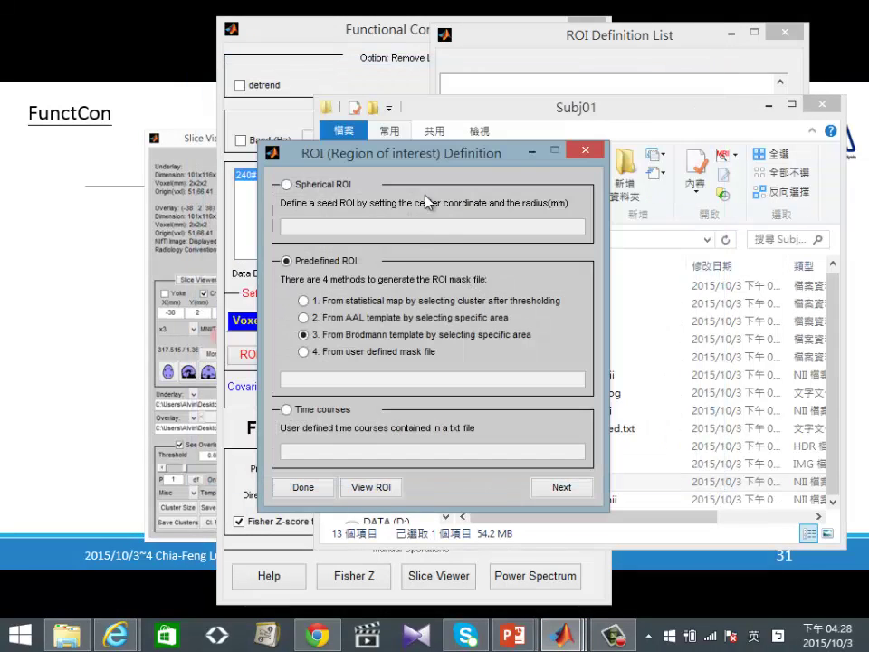
pyautogui.click(576, 152)
pyautogui.click(312, 61)
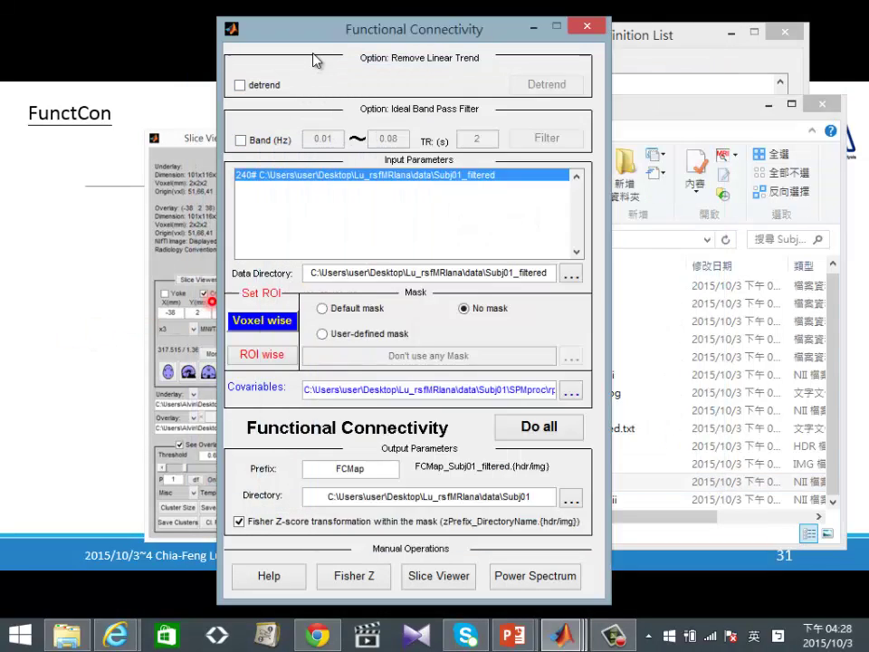
pyautogui.click(122, 253)
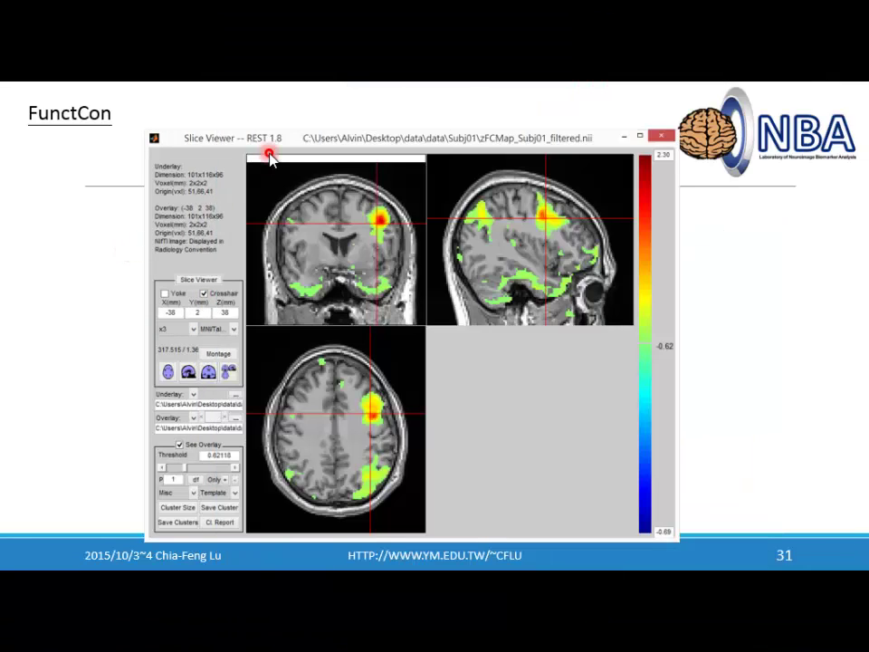
pyautogui.click(270, 156)
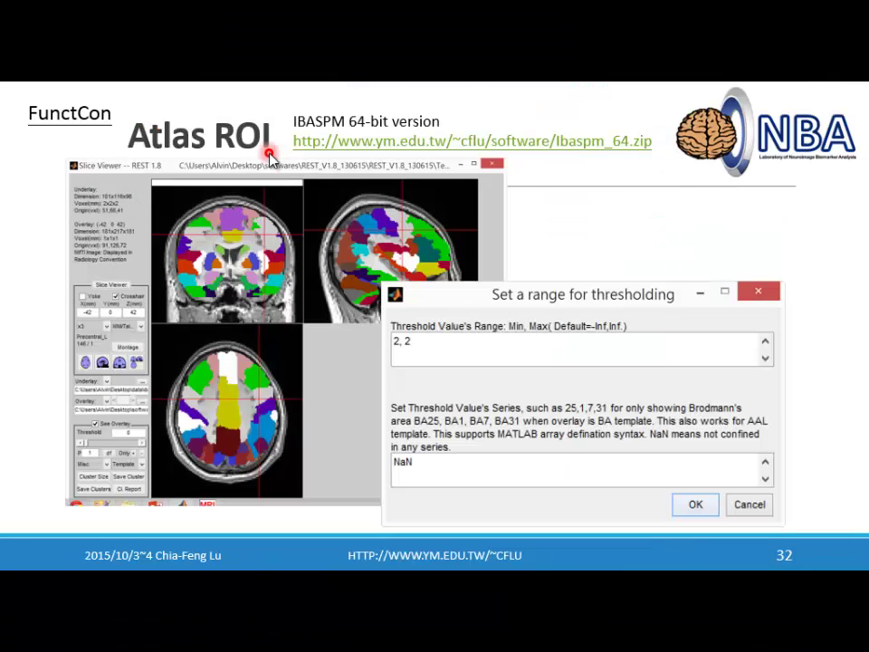
pyautogui.click(270, 156)
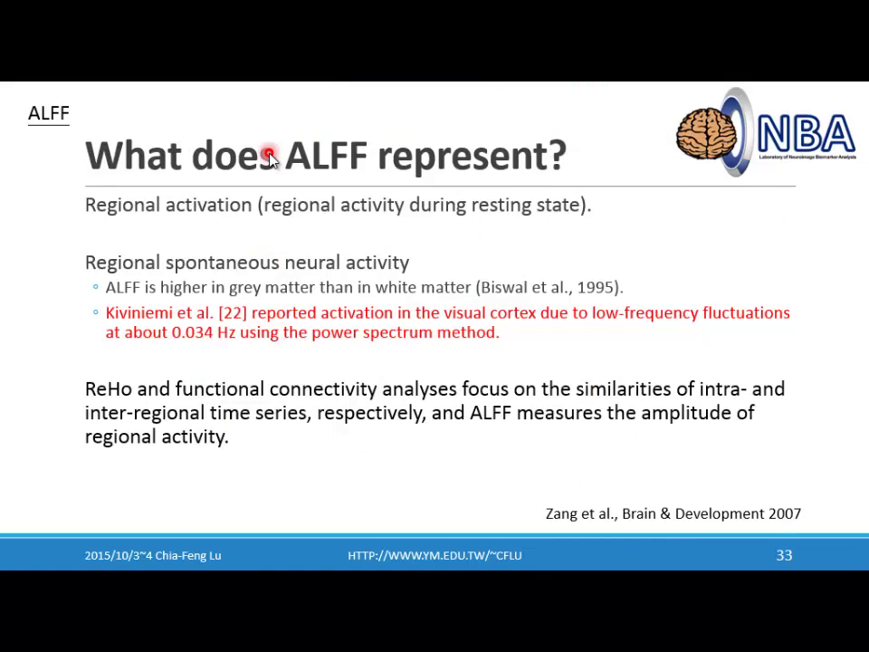
pyautogui.scroll(1, 269, 156)
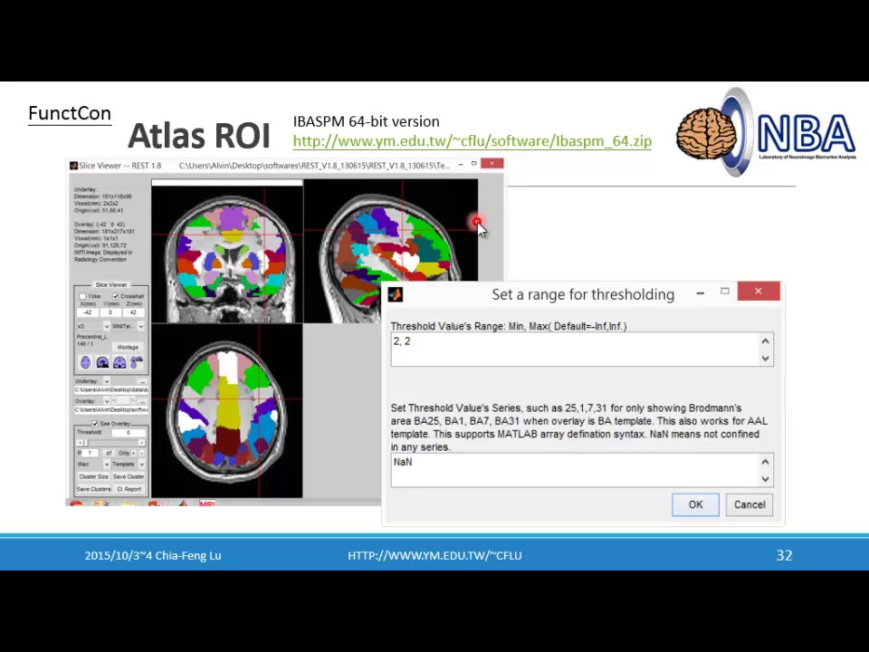
pyautogui.press('Right')
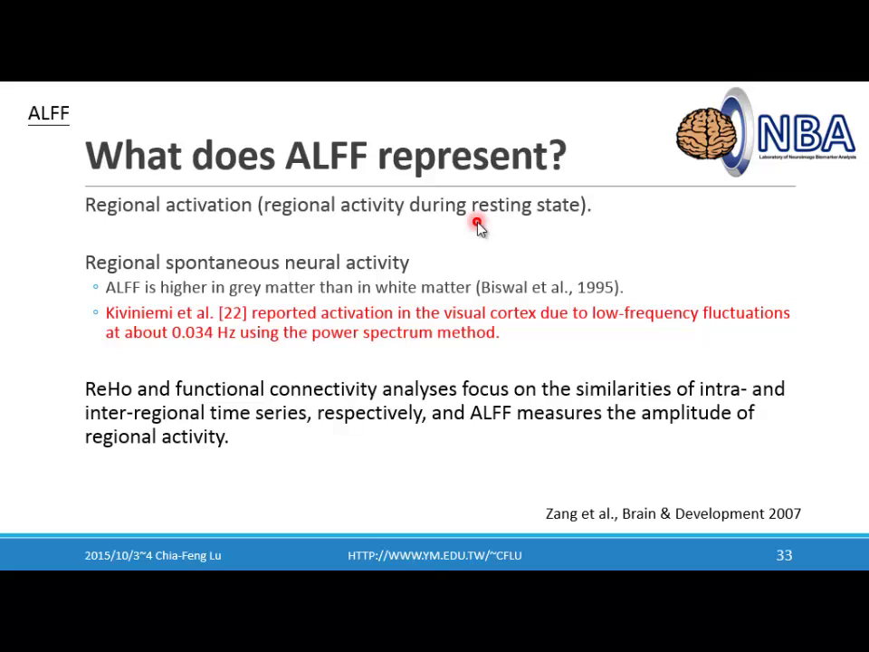